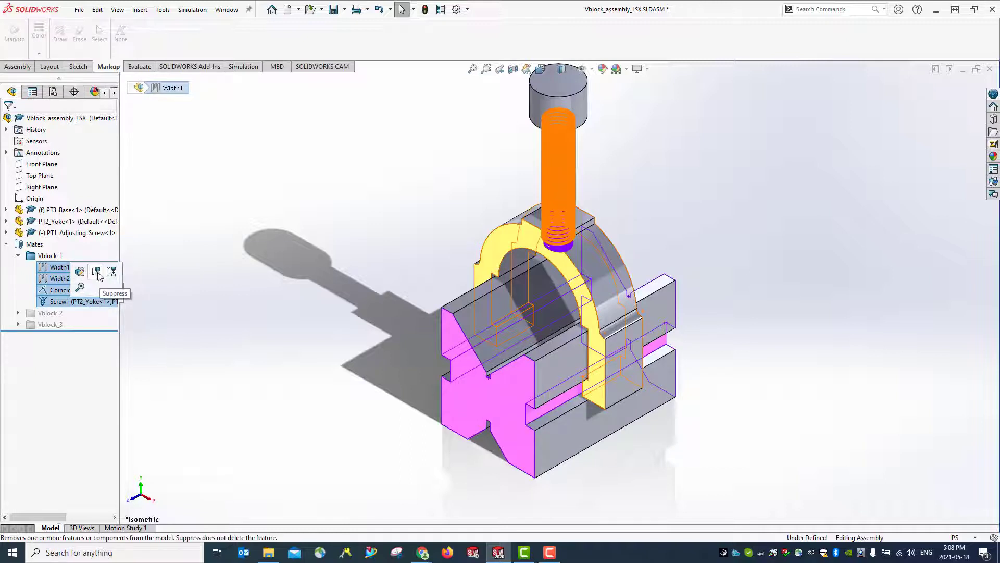
Suppress the selected mates in the Vblock_1 folder and unsuppress all the mates in the Vblock_2 folder
{"action": "left_click", "coordinate": [96, 272]}
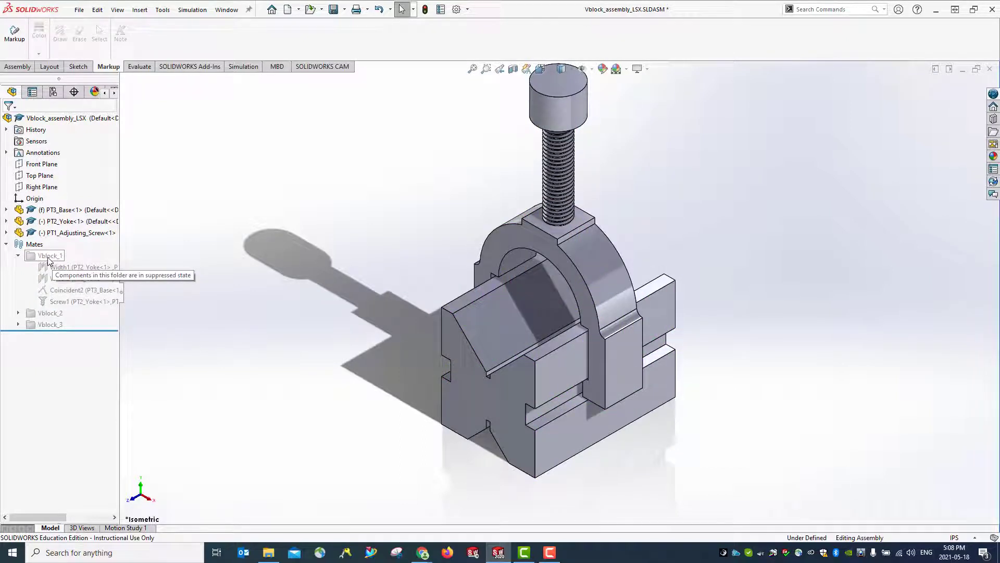
{"action": "left_click", "coordinate": [18, 256]}
{"action": "left_click", "coordinate": [17, 267]}
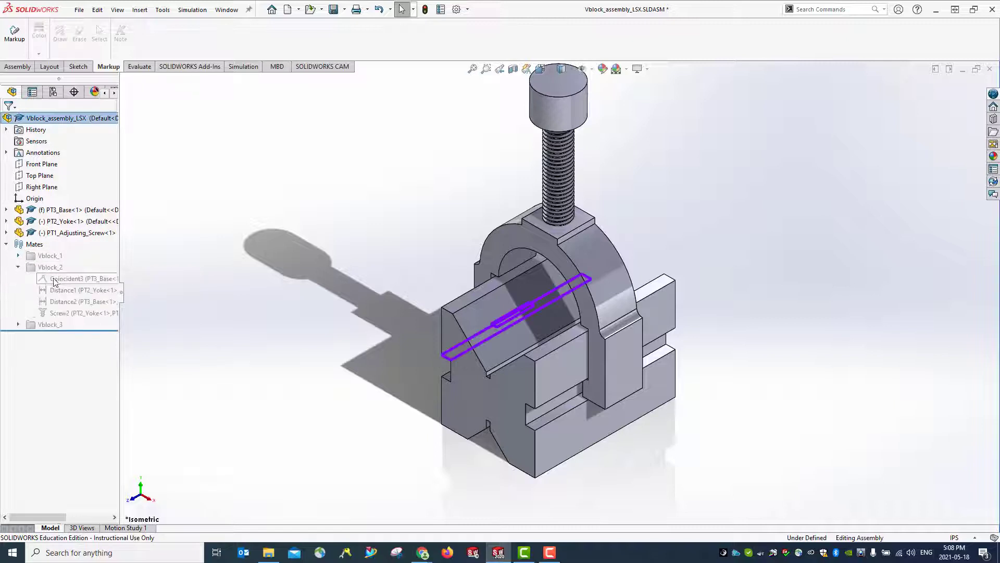
{"action": "left_click", "coordinate": [55, 279]}
{"action": "left_click", "coordinate": [60, 313], "text": "shift"}
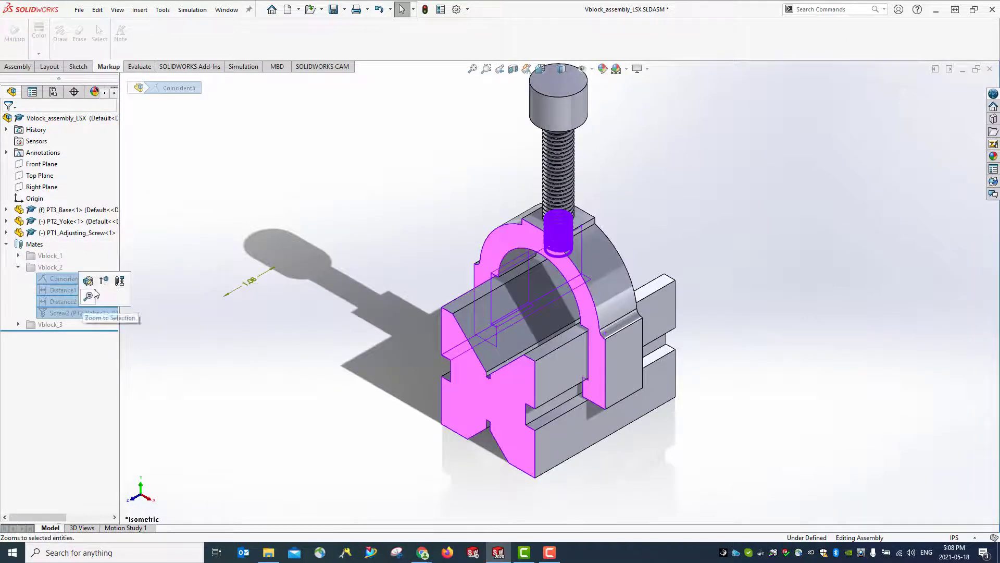
{"action": "left_click", "coordinate": [104, 283]}
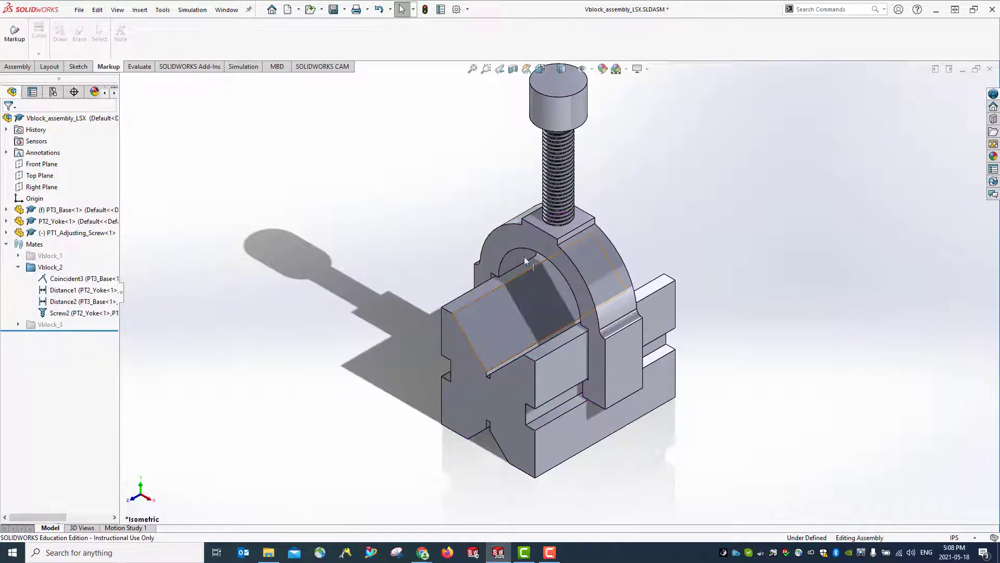
Move the adjusting screw down through the yoke by its head to test the Vblock_2 mates
{"action": "left_click", "coordinate": [564, 94]}
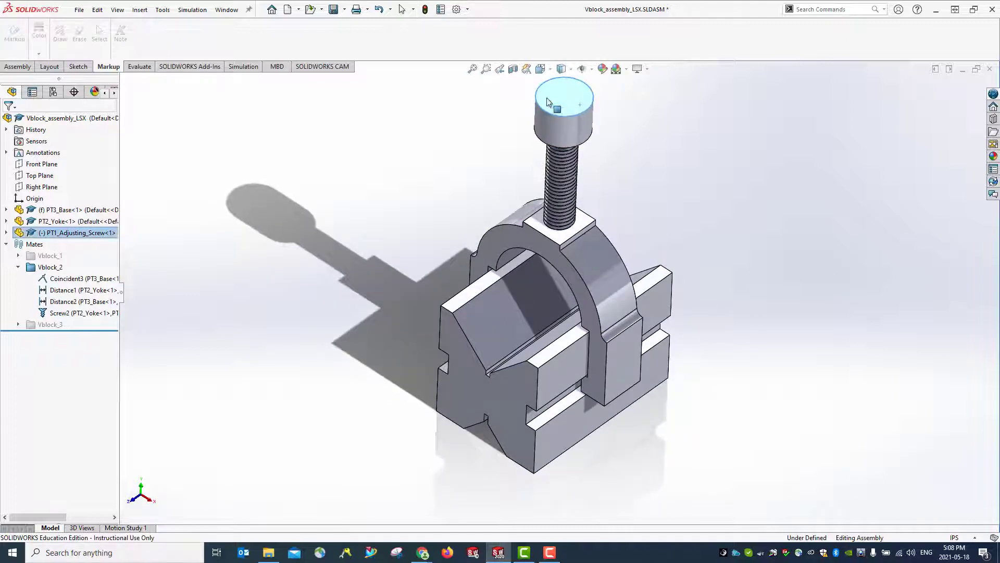
{"action": "left_click_drag", "start_coordinate": [561, 91], "coordinate": [533, 172]}
{"action": "middle_click_drag", "start_coordinate": [661, 293], "coordinate": [701, 229]}
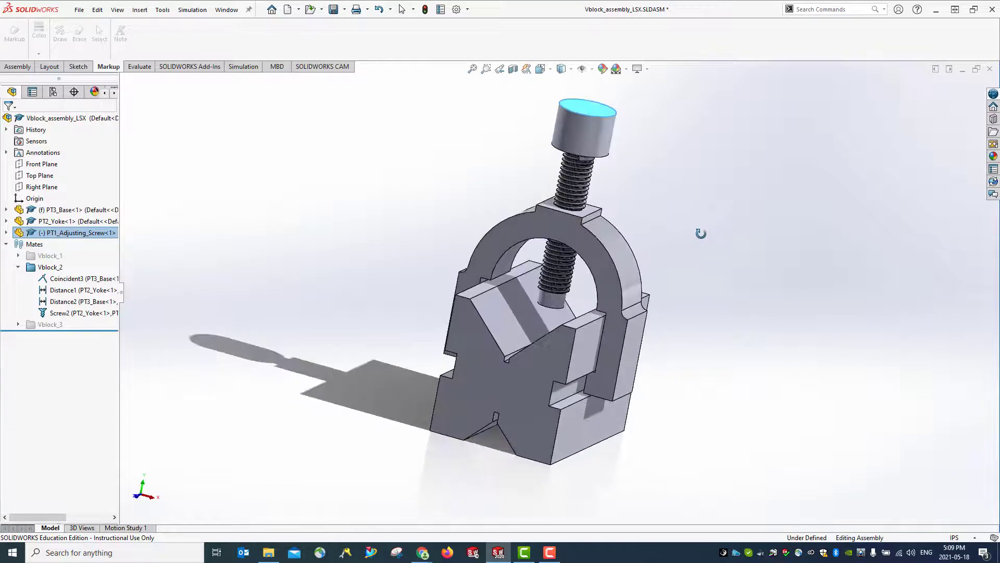
Suppress the whole Vblock_2 mate folder, unsuppress the Vblock_3 folder and expand it to list its mates
{"action": "left_click", "coordinate": [19, 267]}
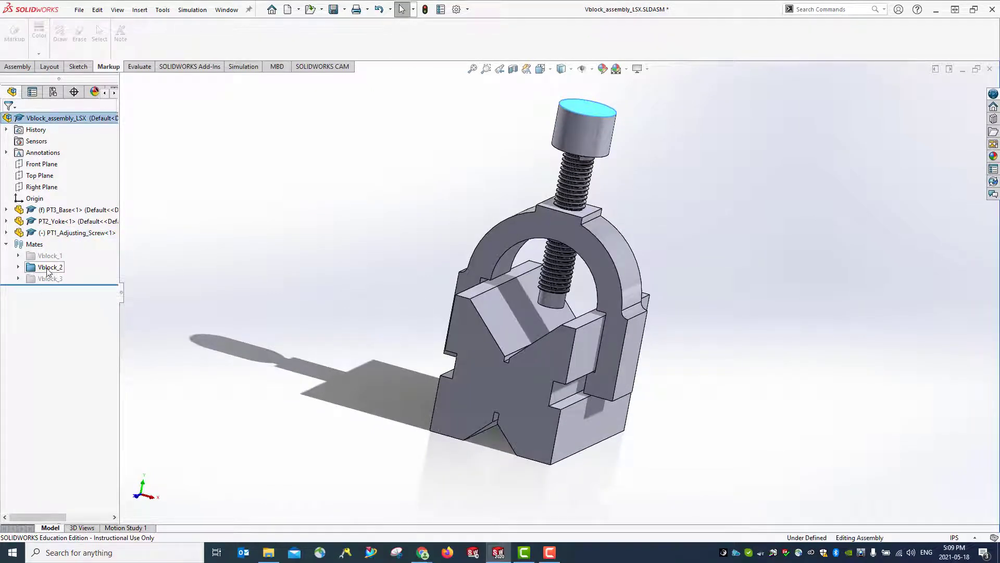
{"action": "right_click", "coordinate": [48, 271]}
{"action": "left_click", "coordinate": [58, 242]}
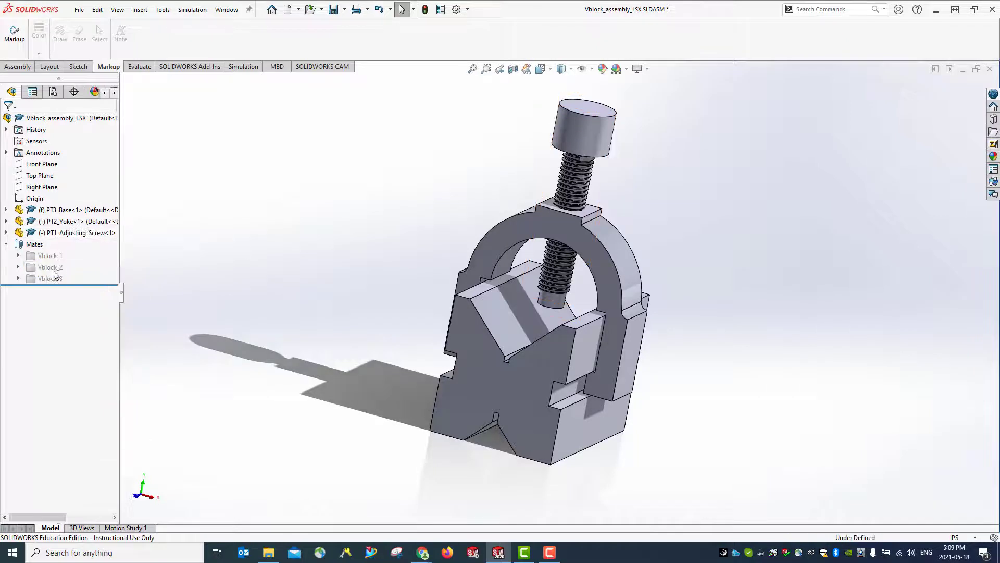
{"action": "left_click", "coordinate": [42, 278]}
{"action": "right_click", "coordinate": [41, 277]}
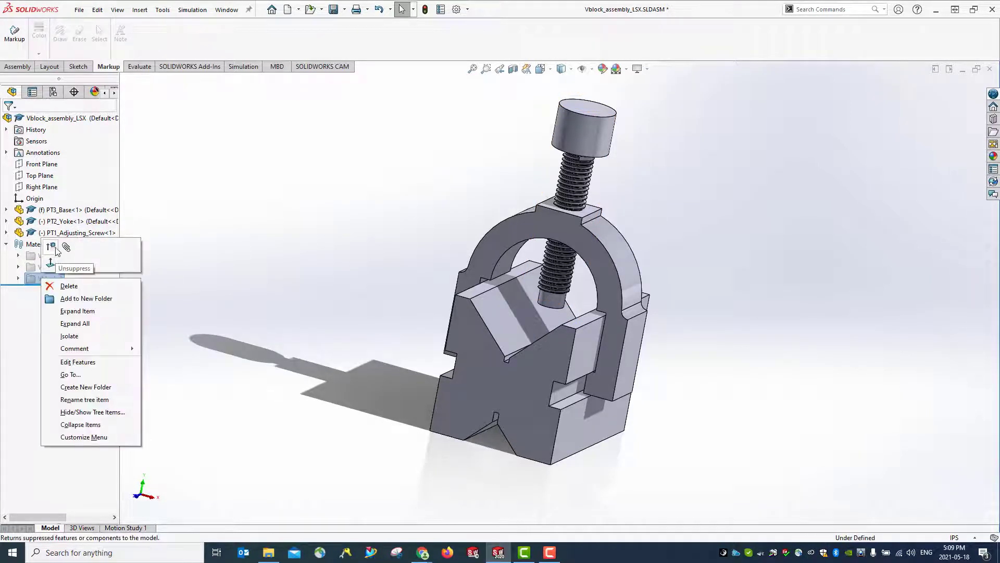
{"action": "left_click", "coordinate": [52, 249]}
{"action": "left_click", "coordinate": [18, 278]}
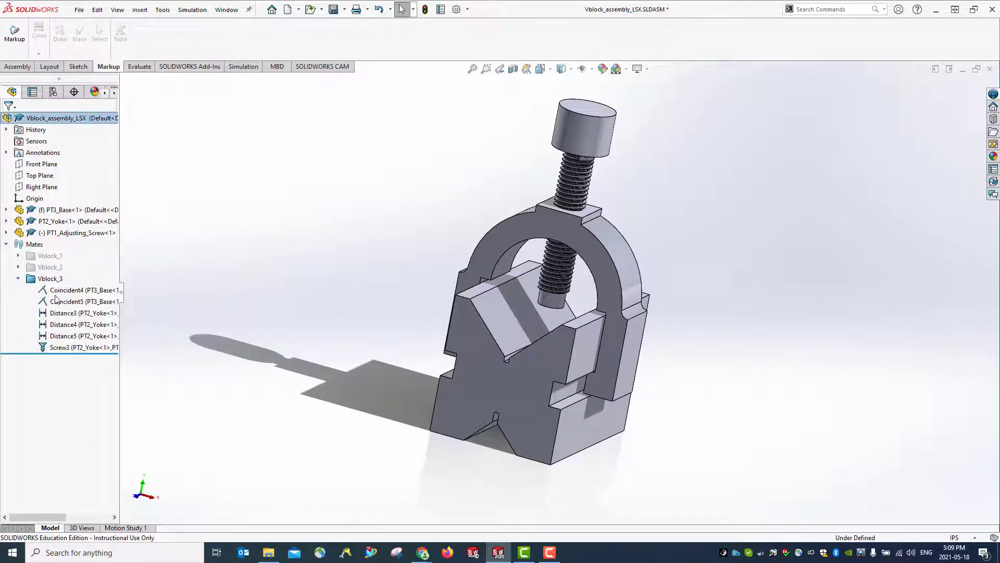
Highlight the Coincident4 mate and, in isometric view, move the adjusting screw by its head to test the Vblock_3 mates
{"action": "left_click", "coordinate": [89, 292]}
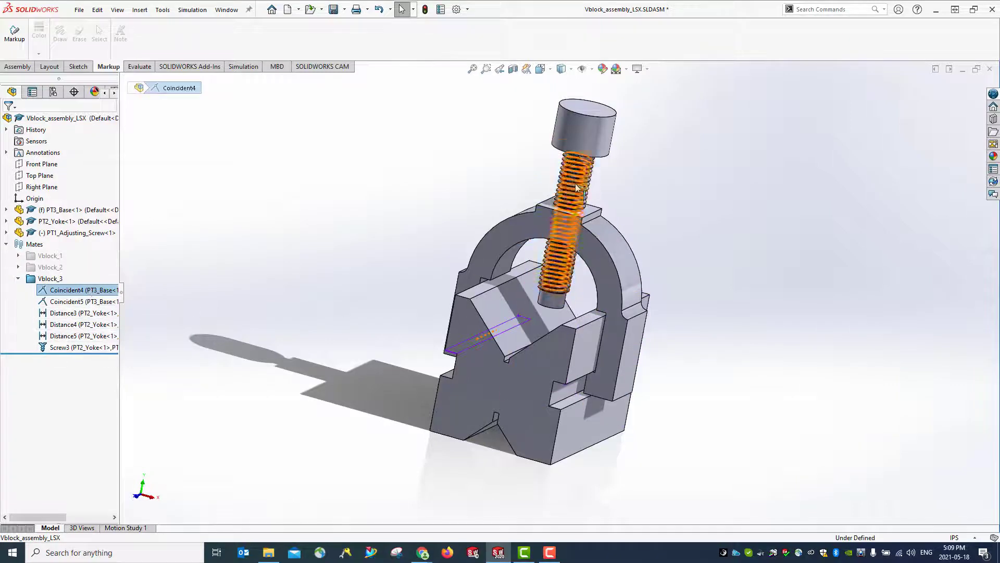
{"action": "key", "text": "ctrl+7"}
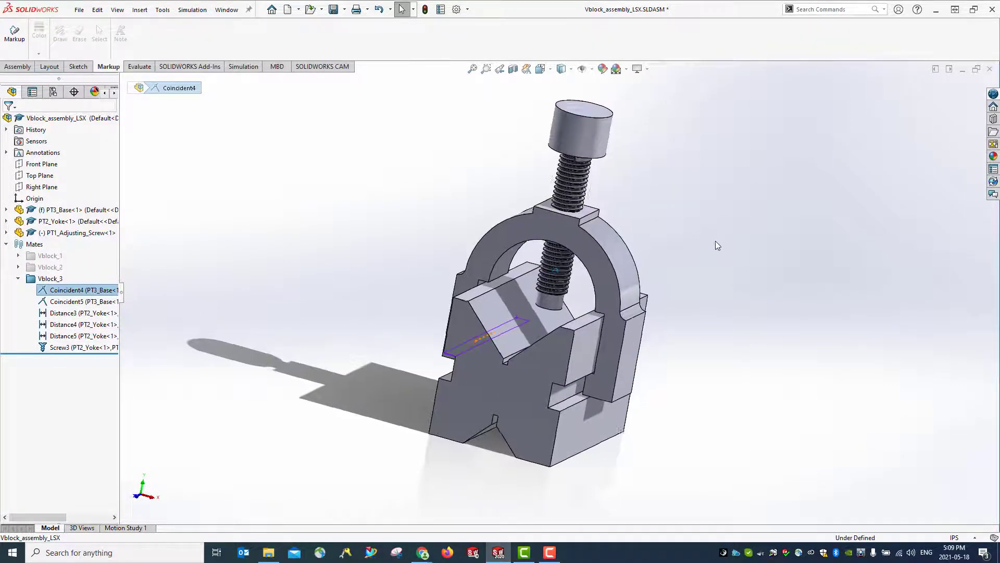
{"action": "left_click_drag", "start_coordinate": [557, 164], "coordinate": [572, 143]}
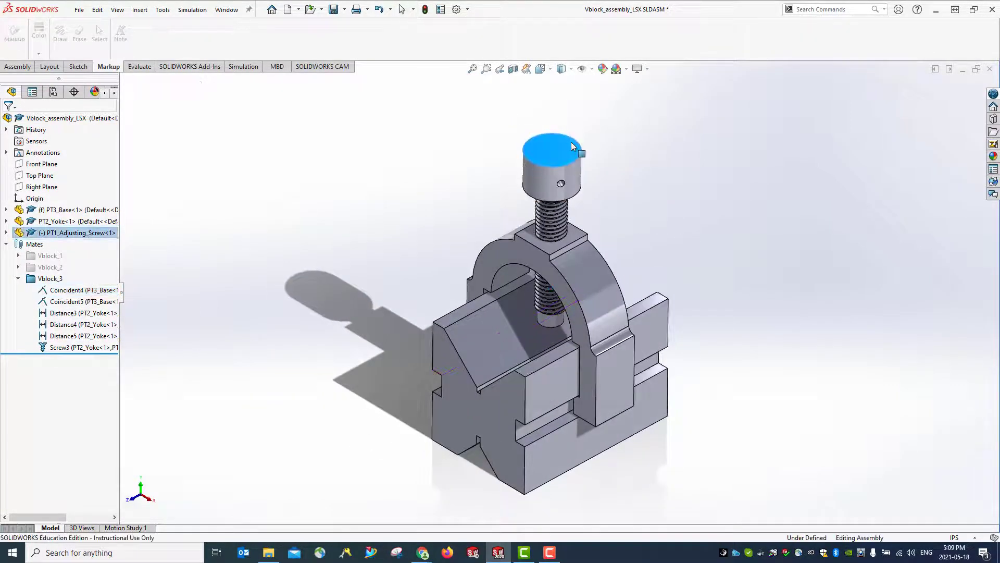
{"action": "middle_click_drag", "start_coordinate": [663, 260], "coordinate": [669, 273]}
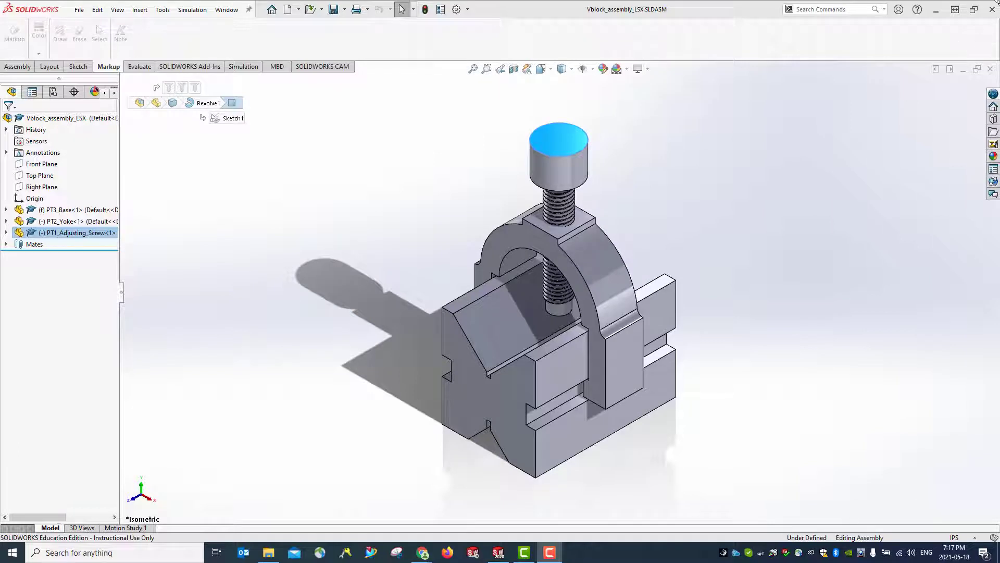
Switch to the browser's ENGR-3015-21S course page and open the Lab module under Week 3
{"action": "left_click", "coordinate": [936, 12]}
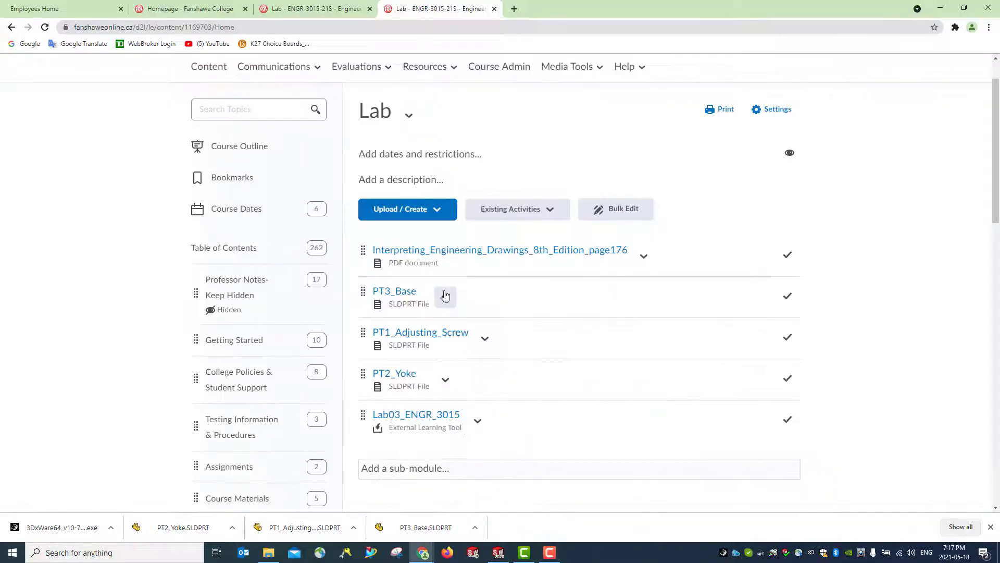
{"action": "scroll", "coordinate": [104, 237], "scroll_direction": "up", "scroll_amount": 1}
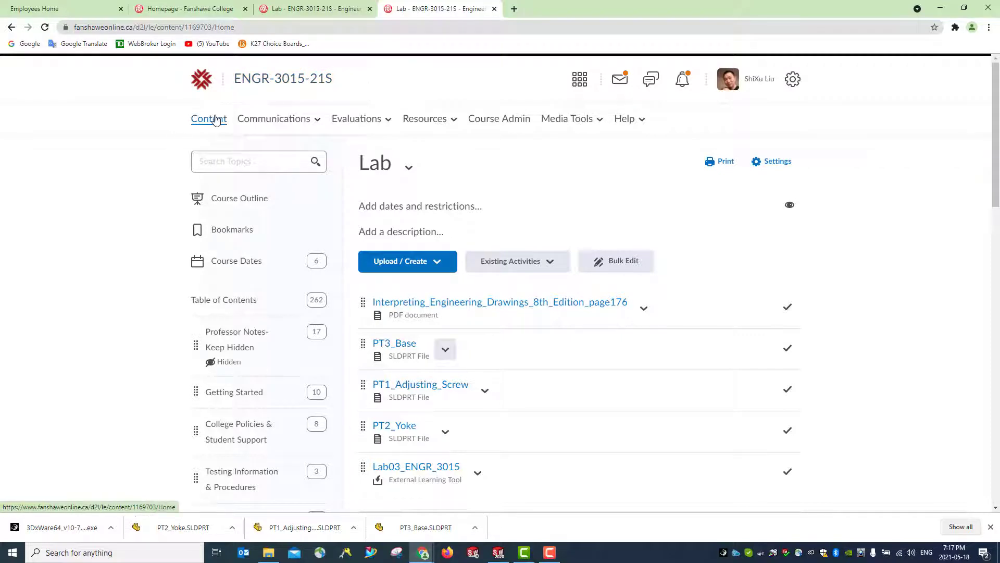
{"action": "scroll", "coordinate": [102, 295], "scroll_direction": "down", "scroll_amount": 7}
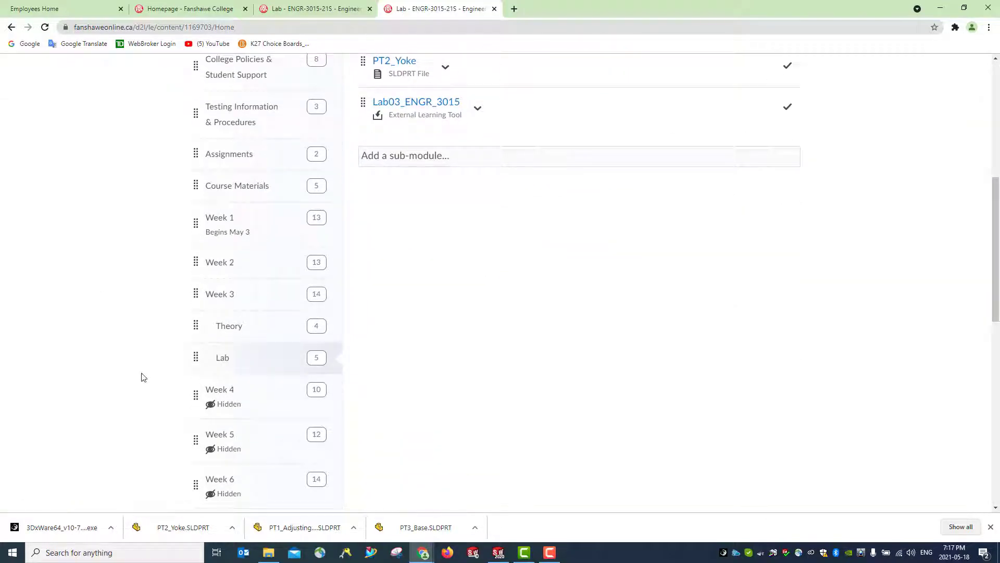
{"action": "left_click", "coordinate": [222, 360]}
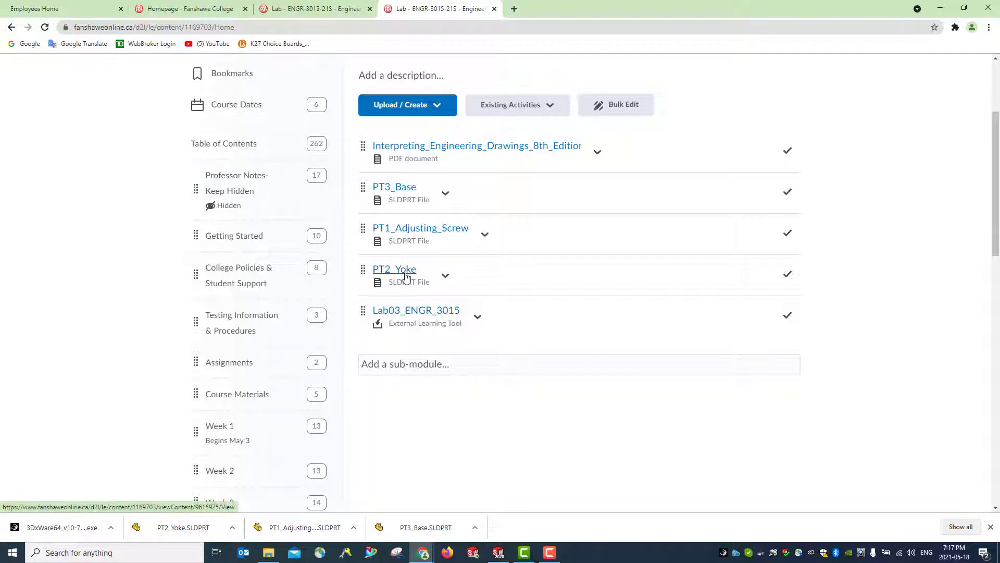
Download the PT3_Base part file into a new folder named Tuorial_2_LSX inside Documents
{"action": "left_click", "coordinate": [445, 194]}
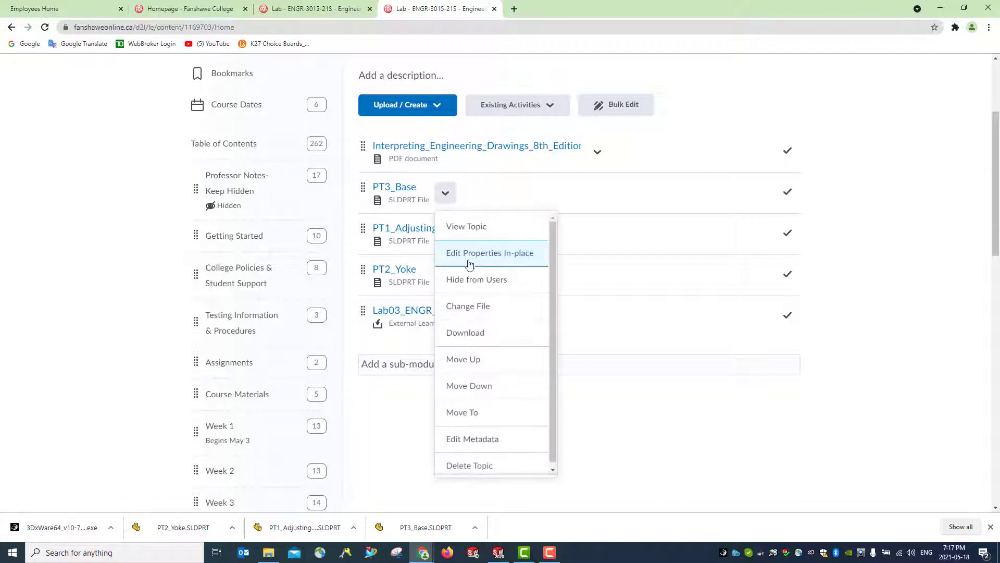
{"action": "left_click", "coordinate": [473, 337]}
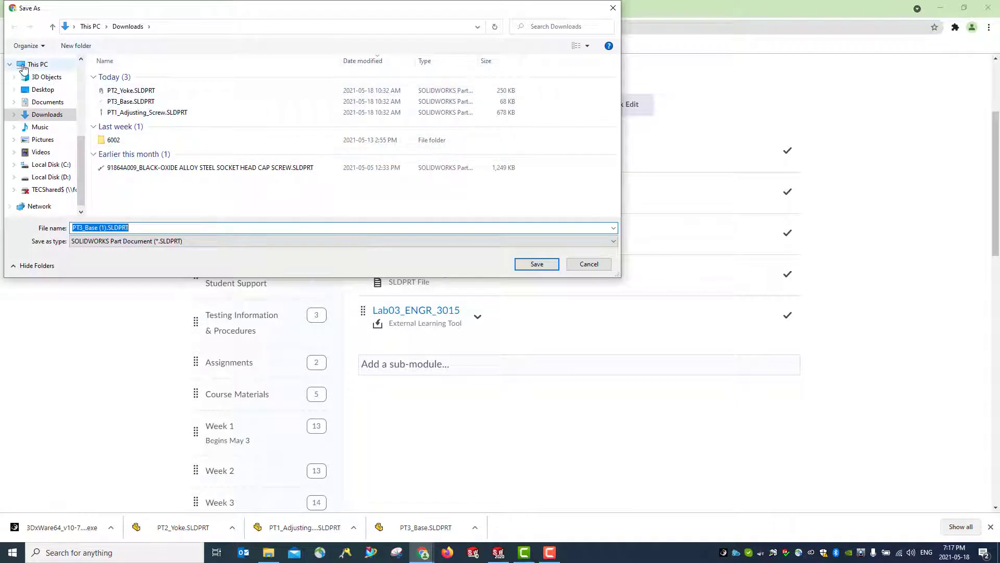
{"action": "left_click", "coordinate": [46, 102]}
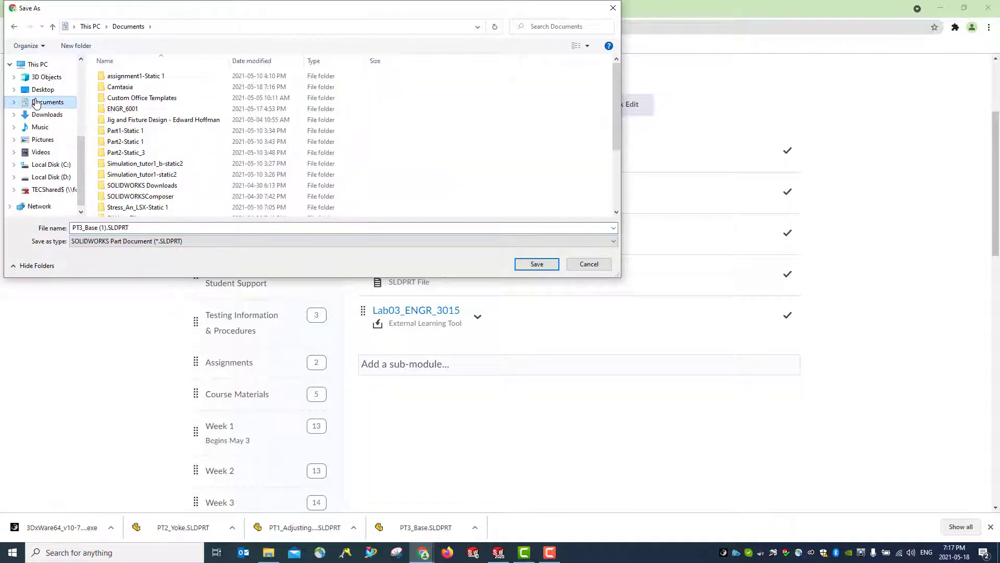
{"action": "right_click", "coordinate": [567, 201]}
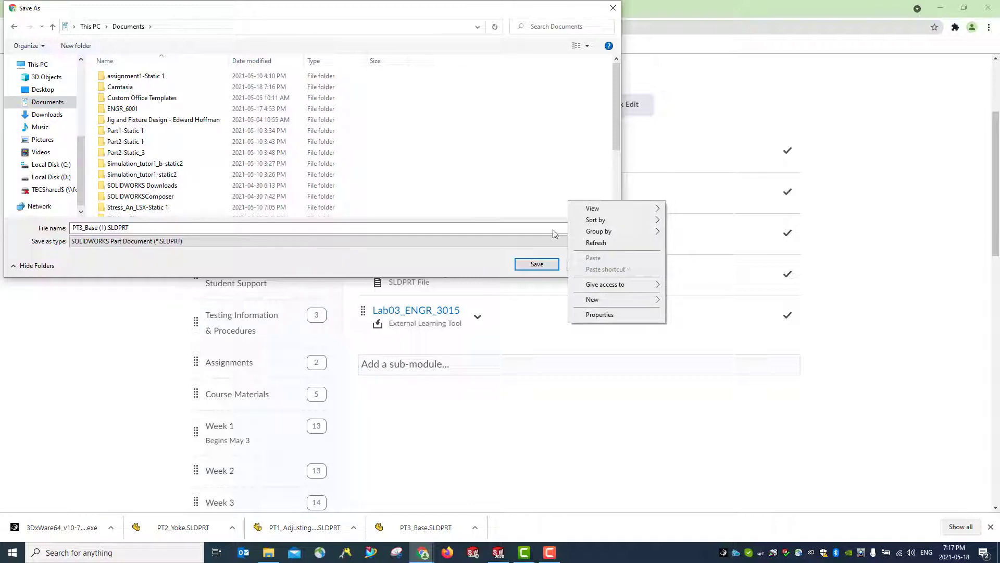
{"action": "mouse_move", "coordinate": [625, 300]}
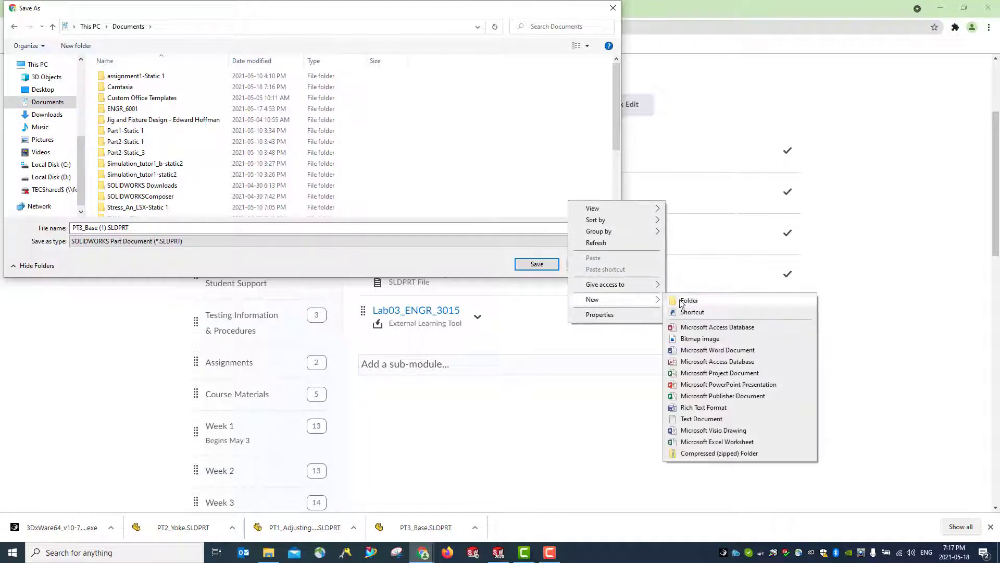
{"action": "left_click", "coordinate": [687, 300]}
{"action": "type", "text": "Tuorial_2_LSX"}
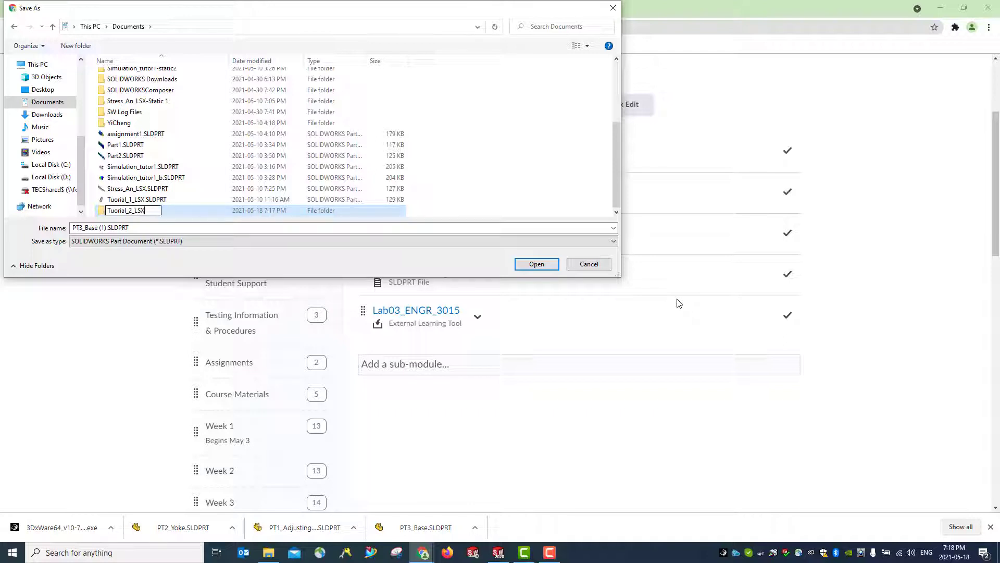
{"action": "key", "text": "Return"}
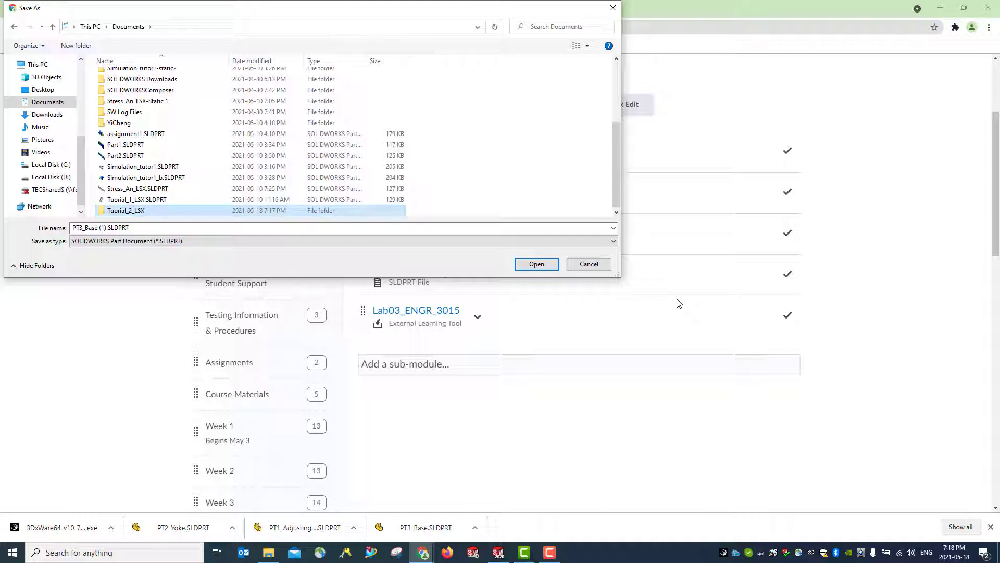
{"action": "key", "text": "Return"}
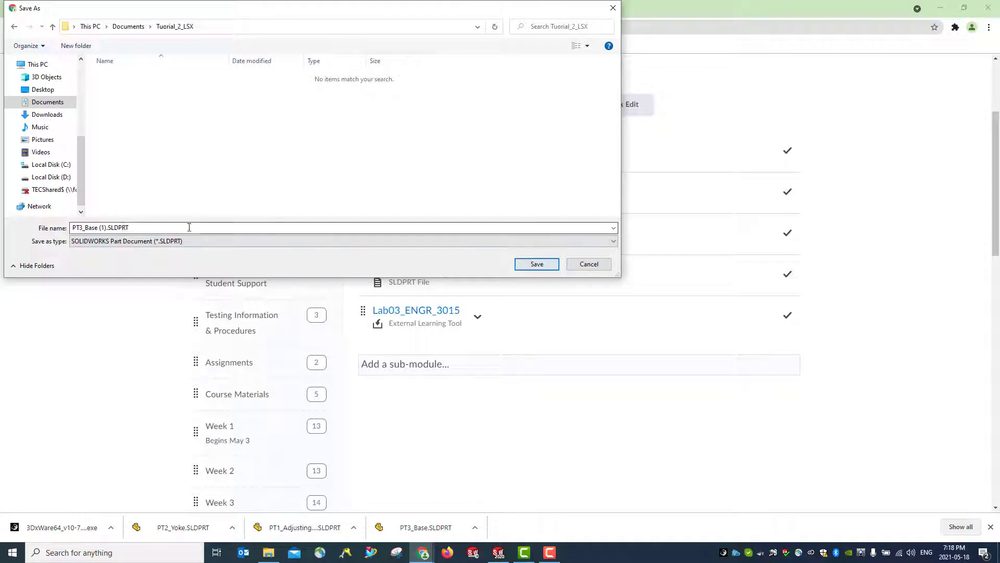
{"action": "left_click", "coordinate": [535, 264]}
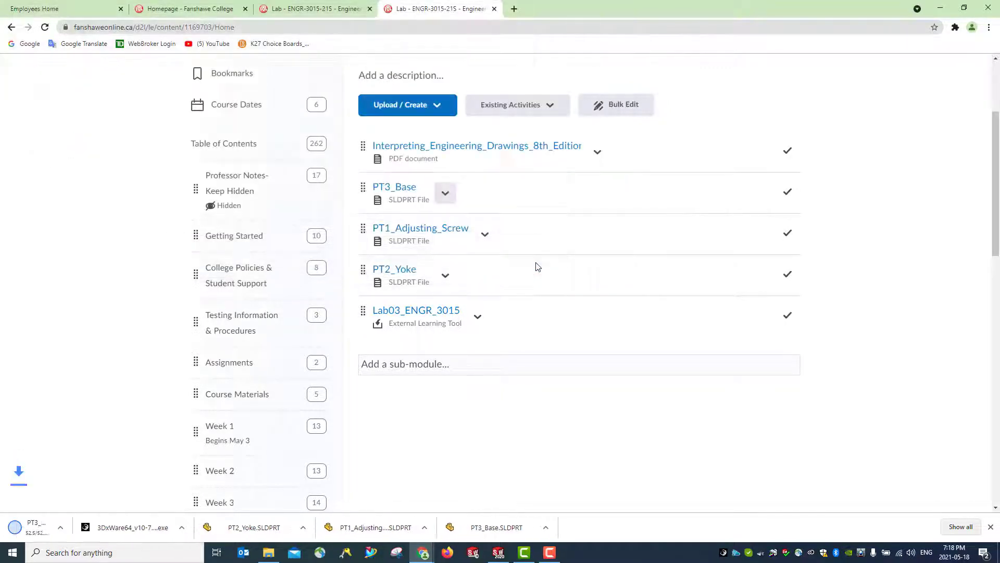
Download the PT1_Adjusting_Screw and PT2_Yoke part files into the Tuorial_2_LSX folder
{"action": "left_click", "coordinate": [485, 237]}
{"action": "left_click", "coordinate": [505, 374]}
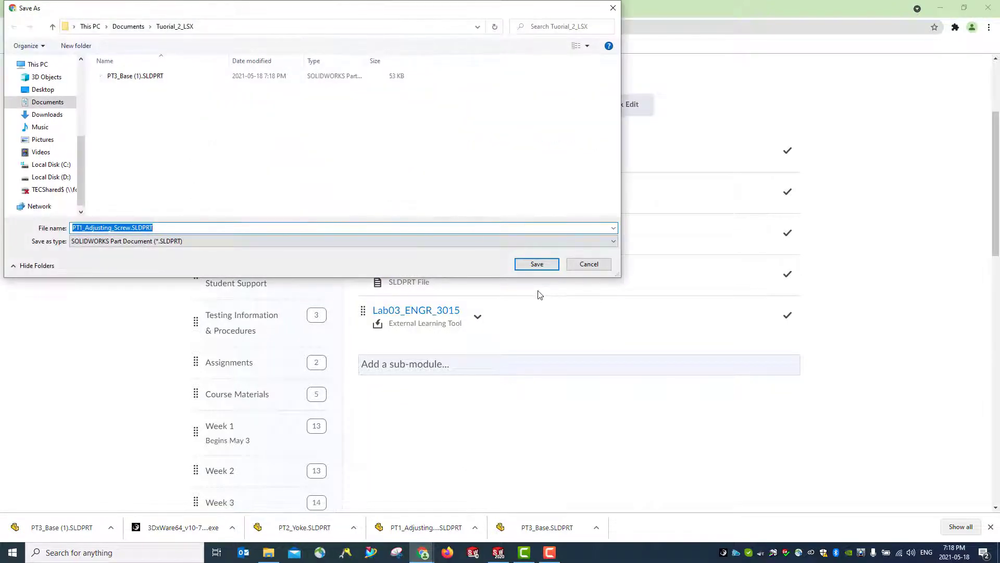
{"action": "left_click", "coordinate": [536, 263]}
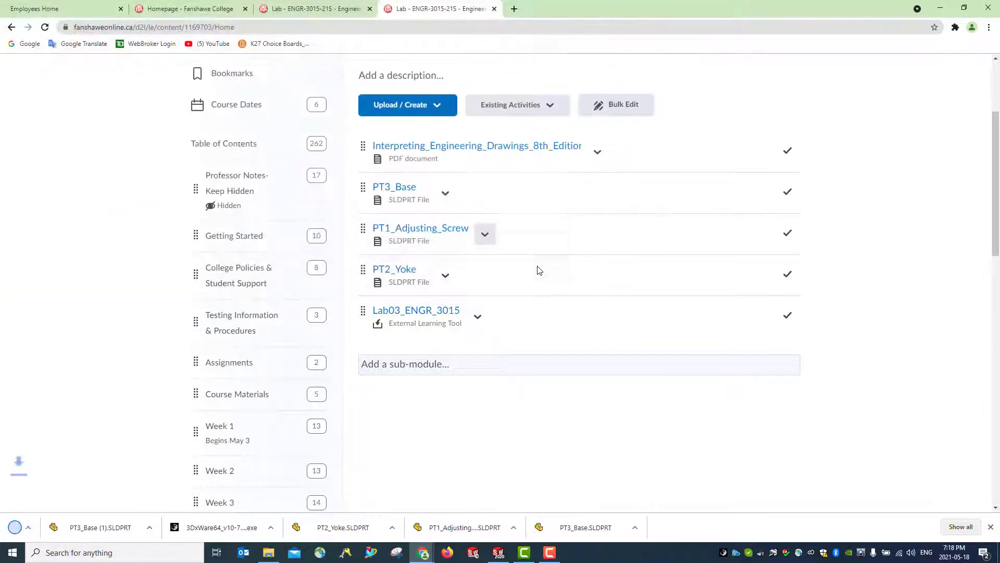
{"action": "left_click", "coordinate": [448, 276]}
{"action": "left_click", "coordinate": [475, 415]}
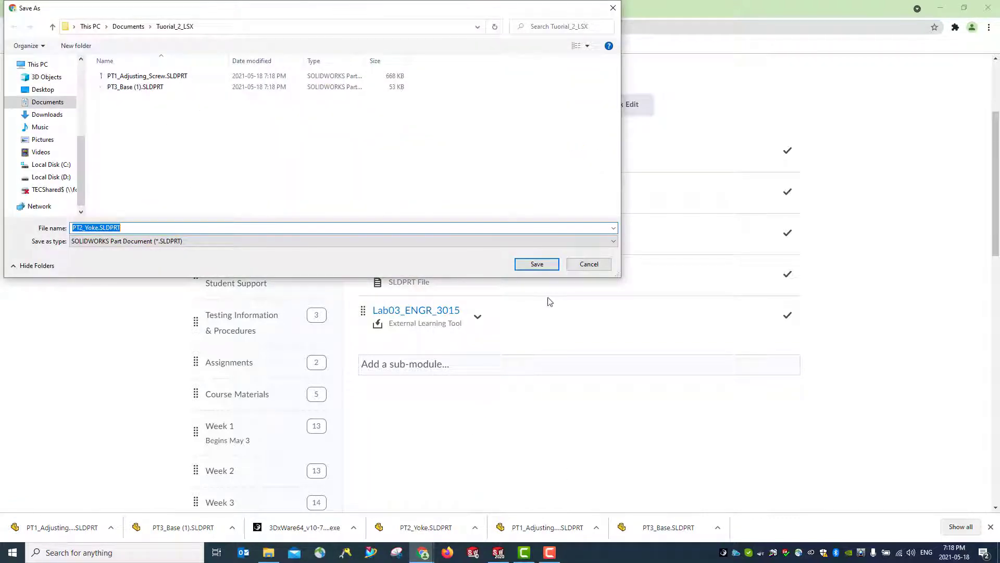
{"action": "left_click", "coordinate": [536, 263]}
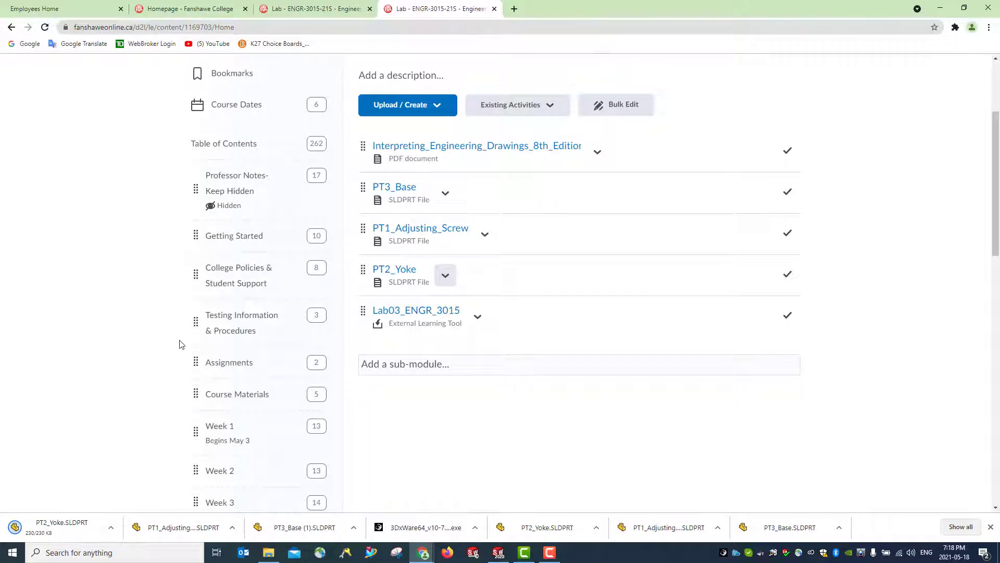
Show the downloaded parts in their folder, examine the previews of PT2_Yoke and PT3_Base (1), and leave the folder window
{"action": "left_click", "coordinate": [111, 527]}
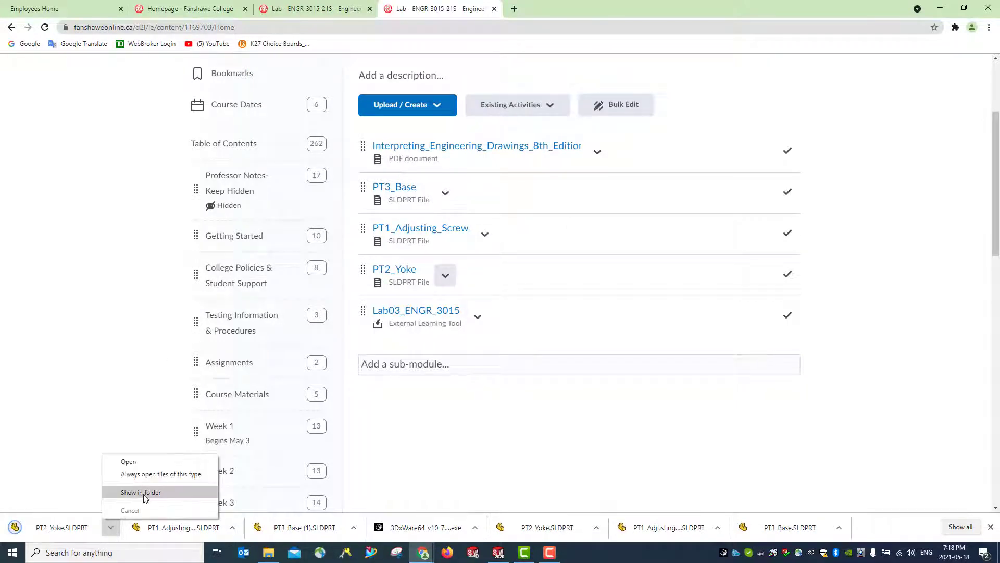
{"action": "left_click", "coordinate": [145, 492]}
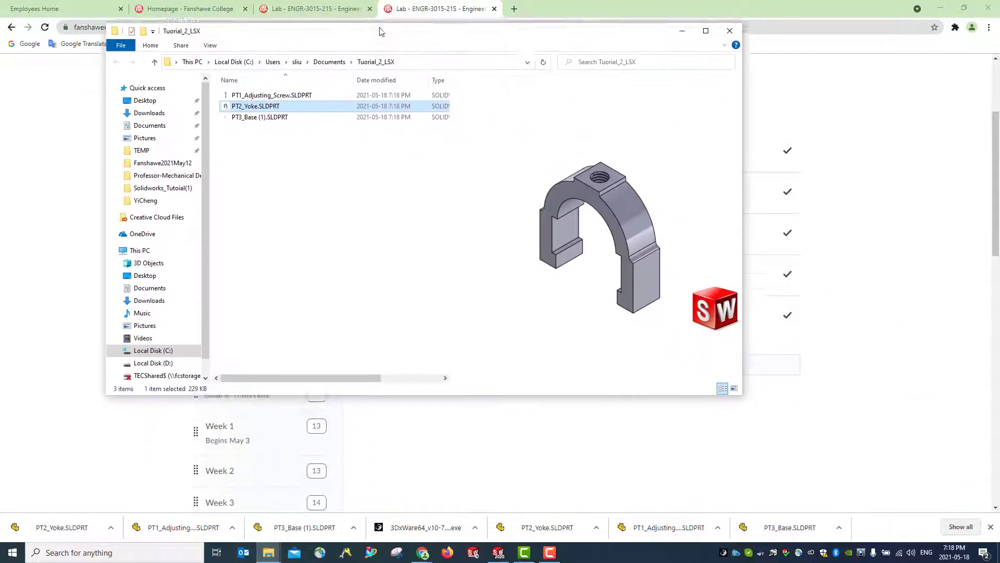
{"action": "left_click", "coordinate": [260, 106]}
{"action": "left_click", "coordinate": [246, 128]}
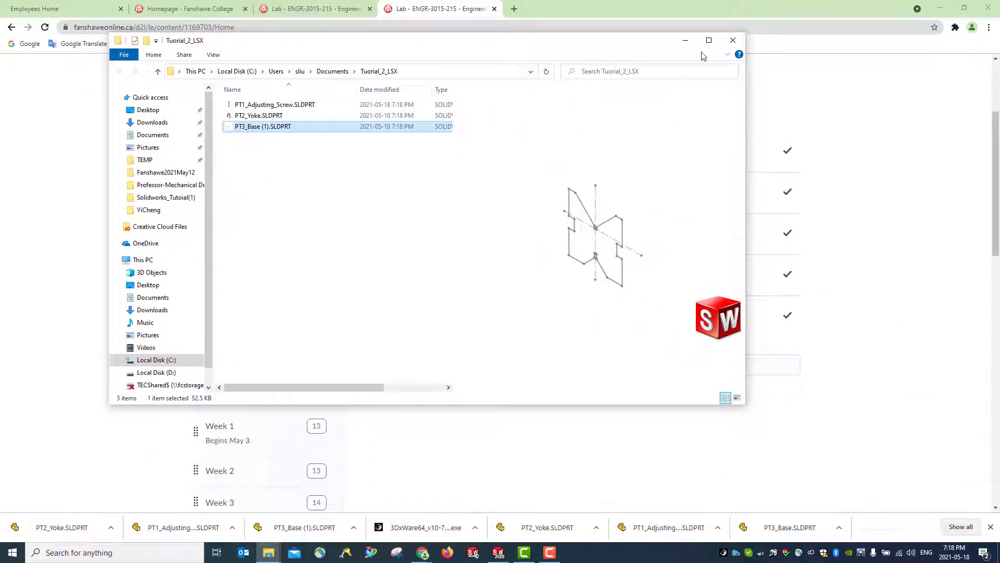
{"action": "left_click", "coordinate": [878, 5]}
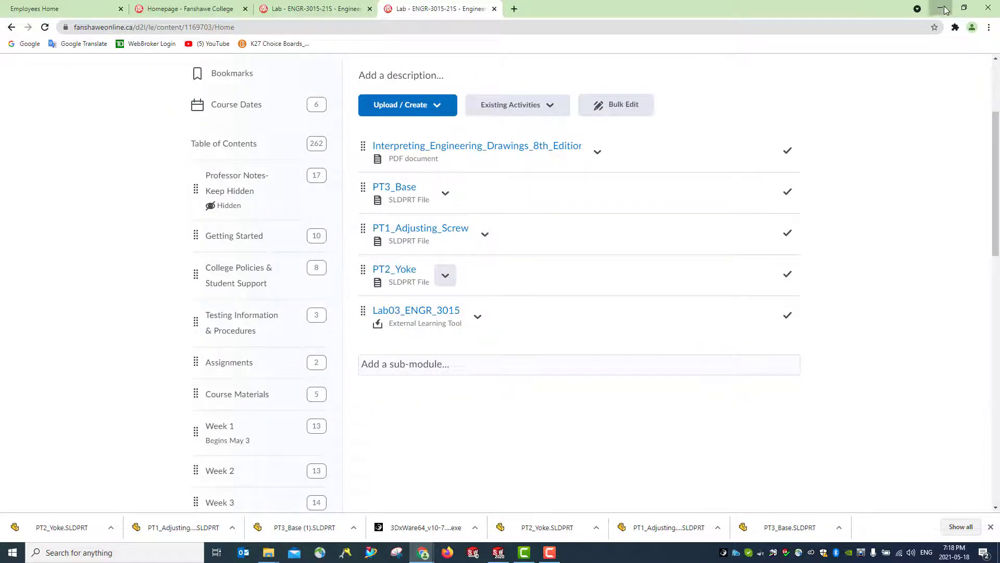
Switch from the browser to SOLIDWORKS and close the Vblock_assembly_LSX assembly
{"action": "left_click", "coordinate": [940, 8]}
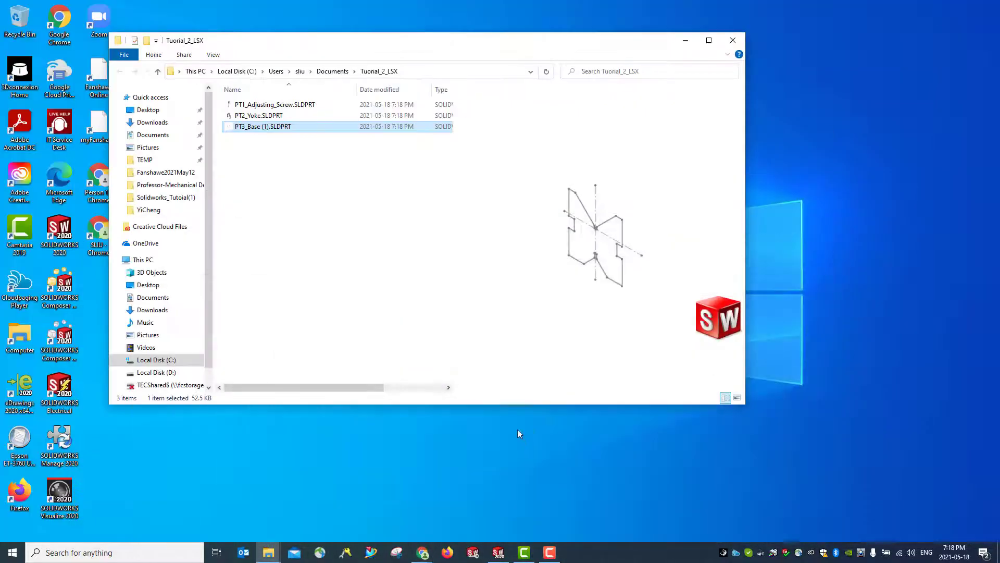
{"action": "left_click", "coordinate": [498, 555]}
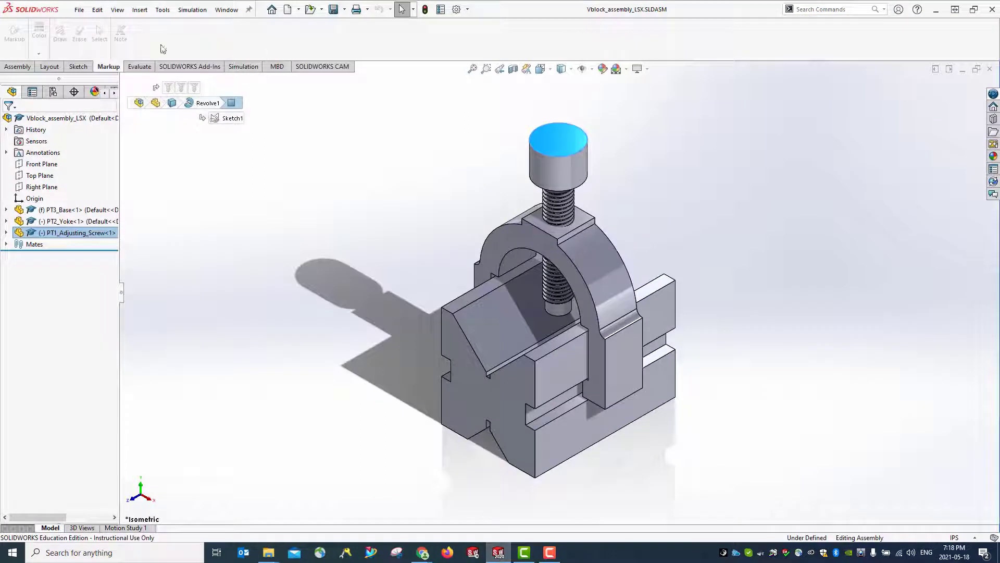
{"action": "left_click", "coordinate": [79, 10]}
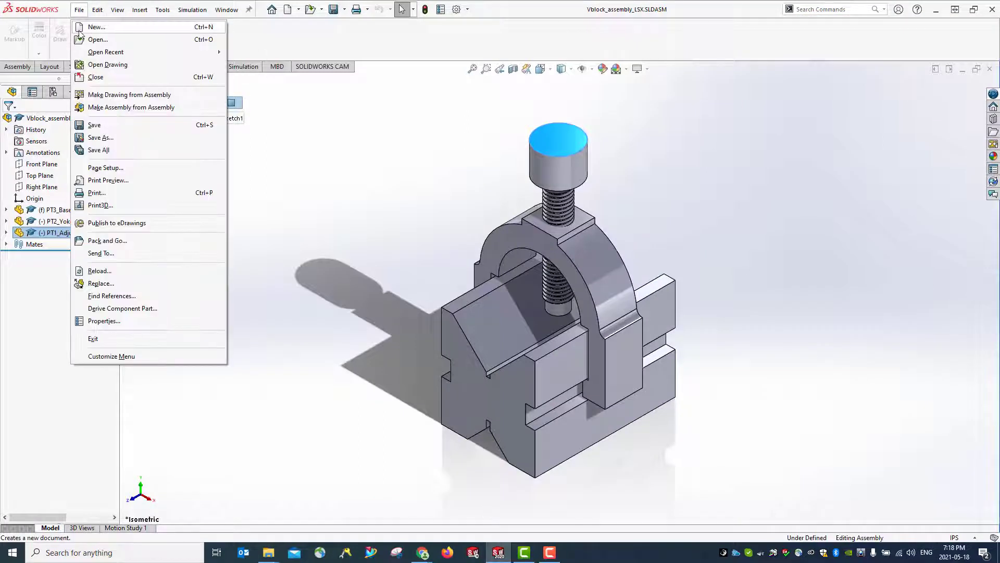
{"action": "left_click", "coordinate": [119, 77]}
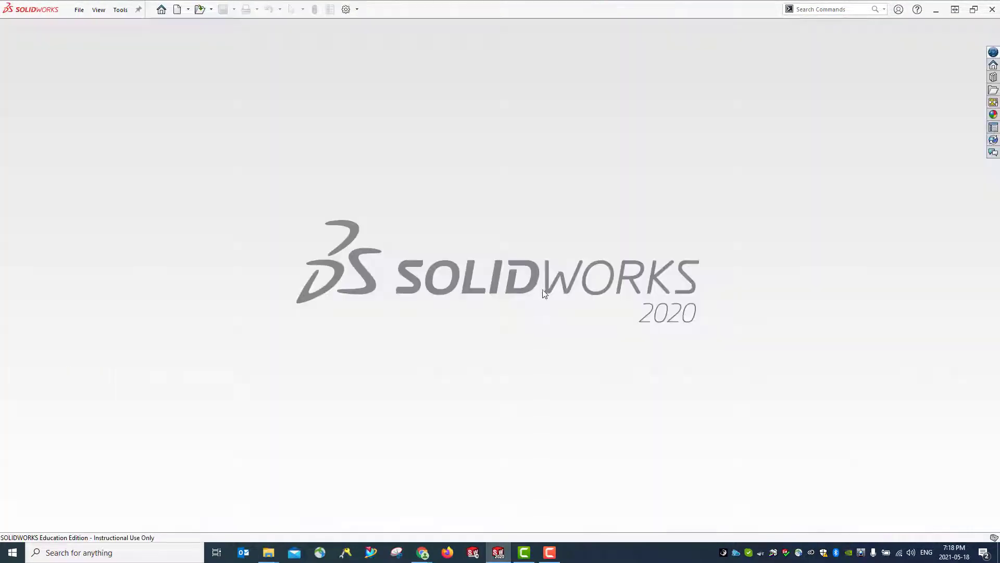
Create a new document from the Assembly template in the advanced template list
{"action": "left_click", "coordinate": [80, 11]}
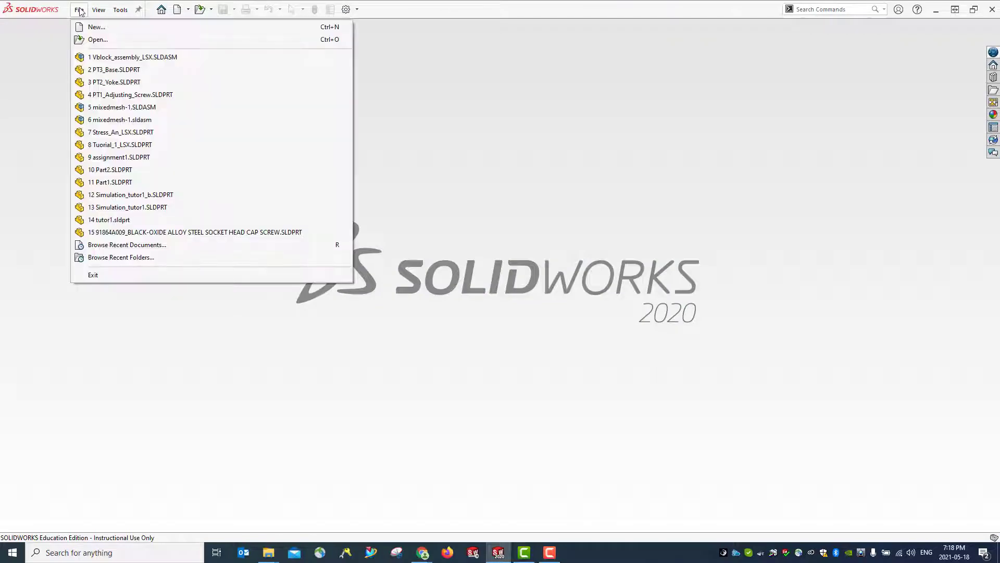
{"action": "left_click", "coordinate": [85, 28]}
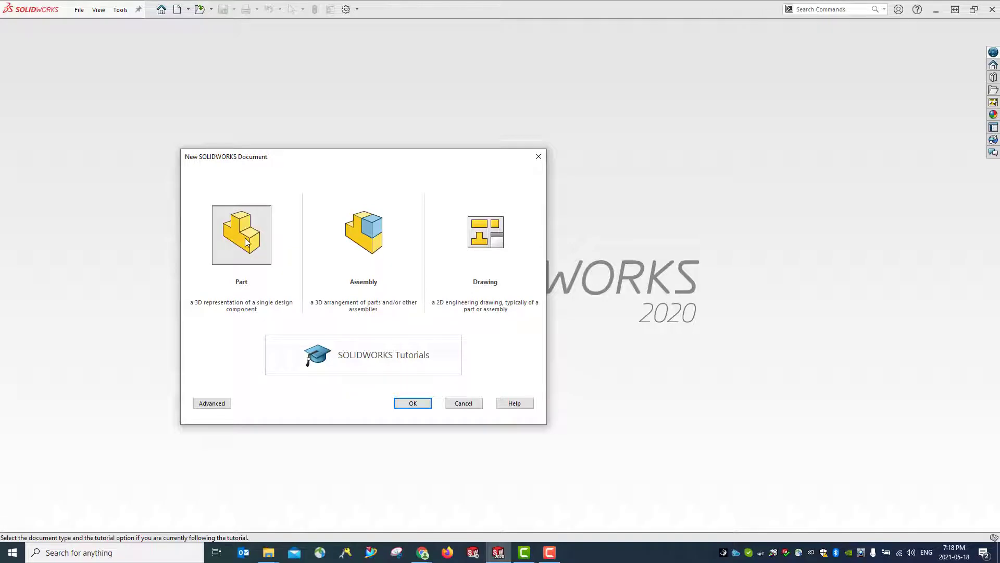
{"action": "left_click", "coordinate": [363, 234]}
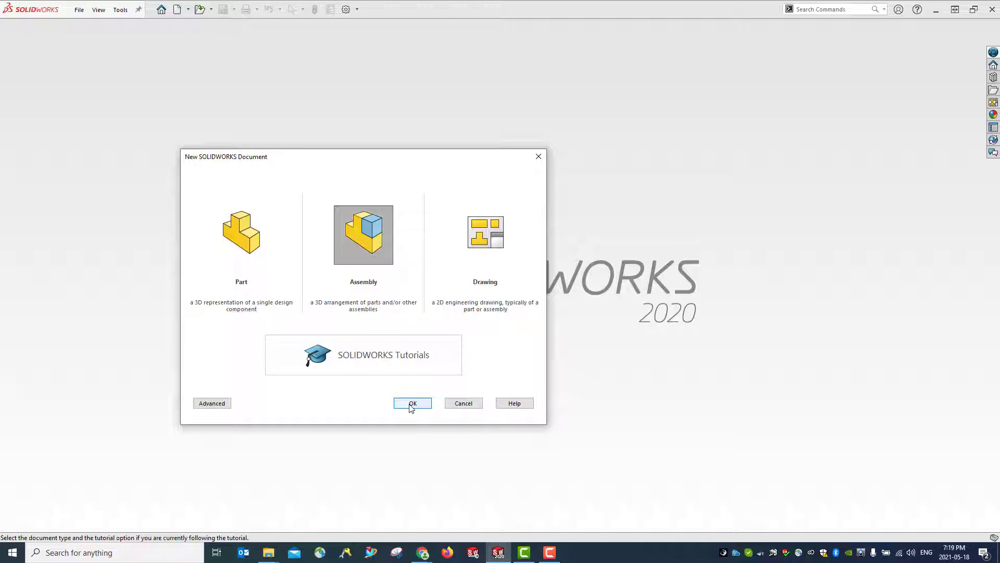
{"action": "left_click", "coordinate": [212, 403]}
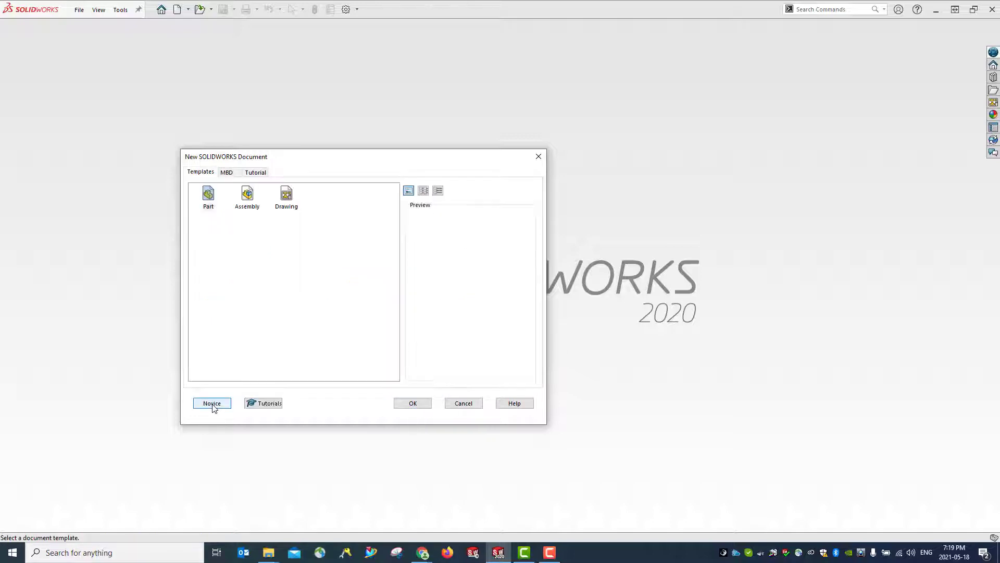
{"action": "left_click", "coordinate": [250, 203]}
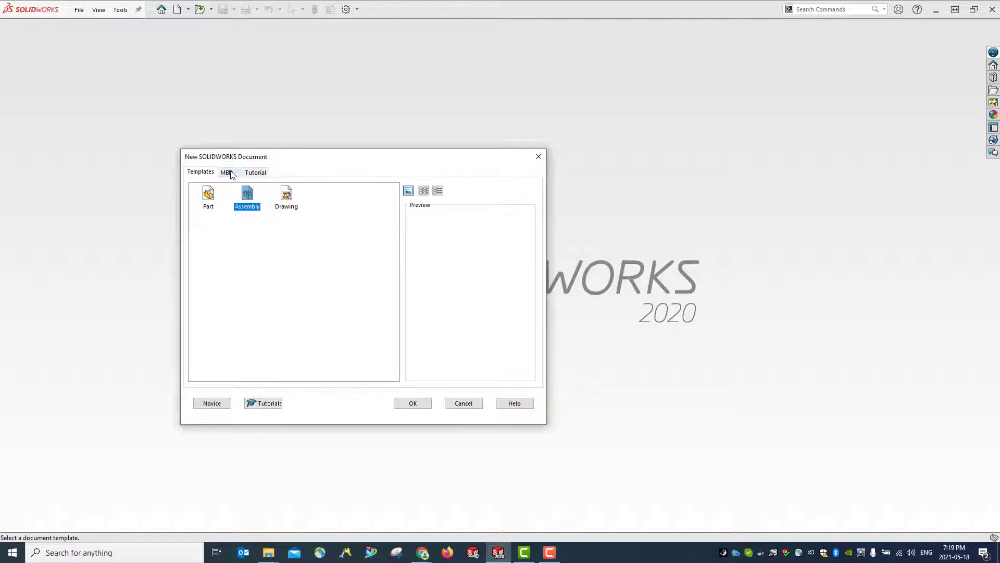
{"action": "left_click", "coordinate": [410, 403]}
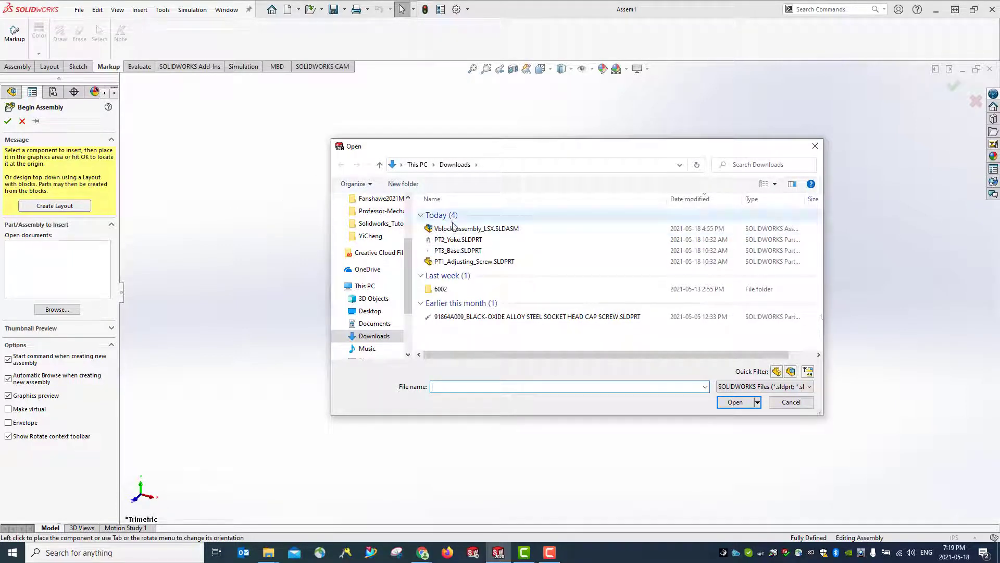
Load PT1_Adjusting_Screw, PT2_Yoke and PT3_Base (1) from the Tuorial_2_LSX folder in Documents as components to insert
{"action": "scroll", "coordinate": [377, 219], "scroll_direction": "up", "scroll_amount": 3}
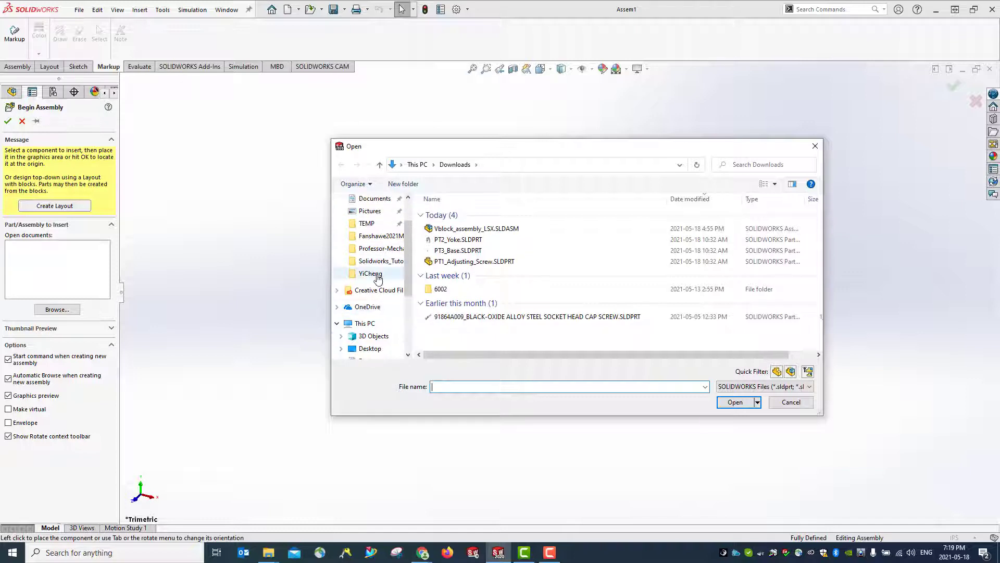
{"action": "left_click", "coordinate": [370, 245]}
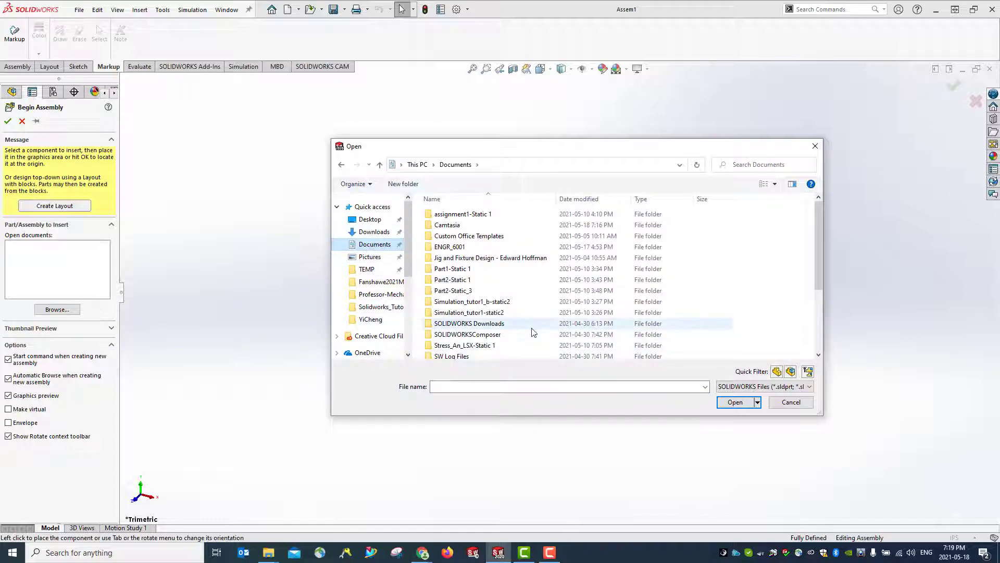
{"action": "scroll", "coordinate": [492, 272], "scroll_direction": "down", "scroll_amount": 2}
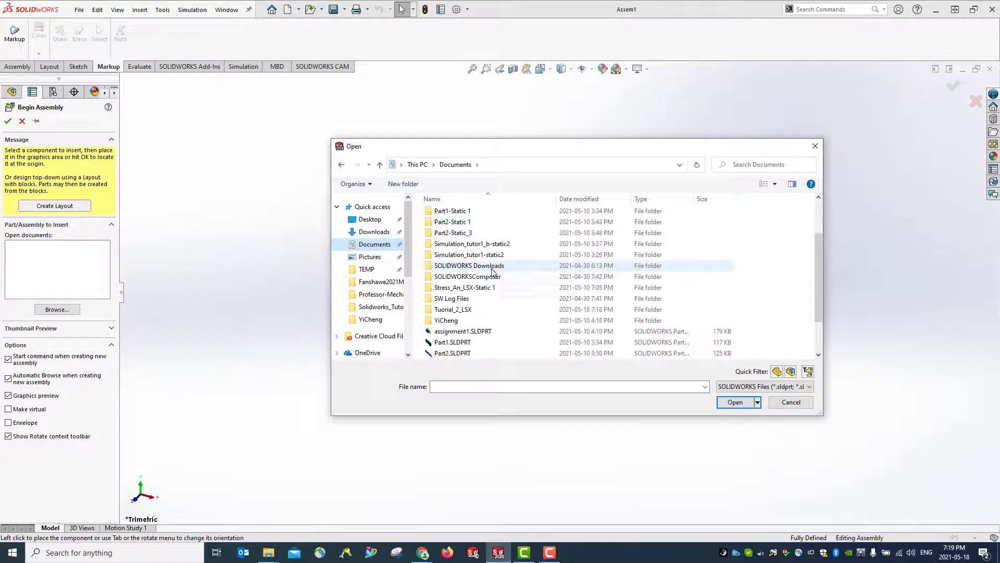
{"action": "double_click", "coordinate": [485, 308]}
{"action": "left_click", "coordinate": [486, 215]}
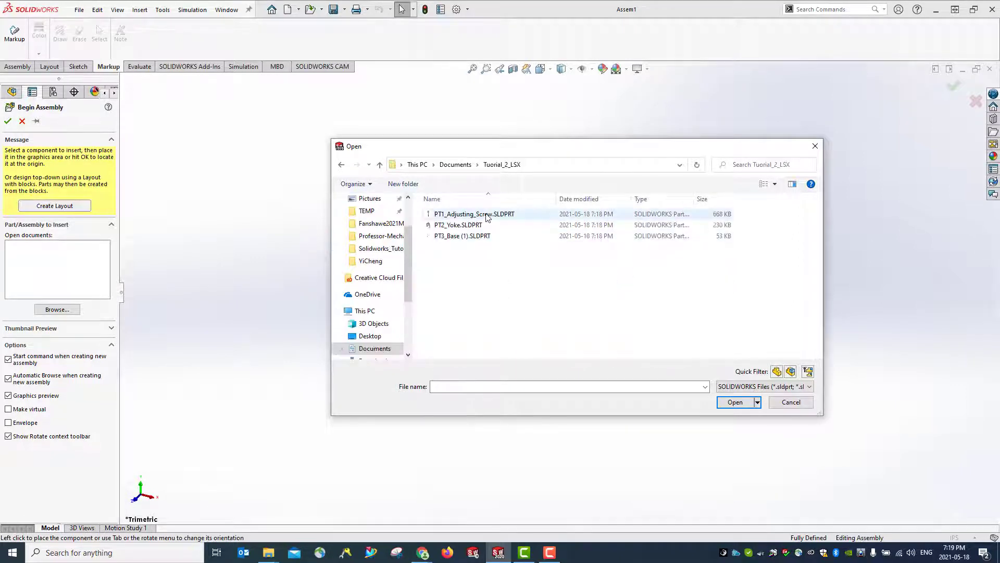
{"action": "left_click", "coordinate": [476, 237], "text": "shift"}
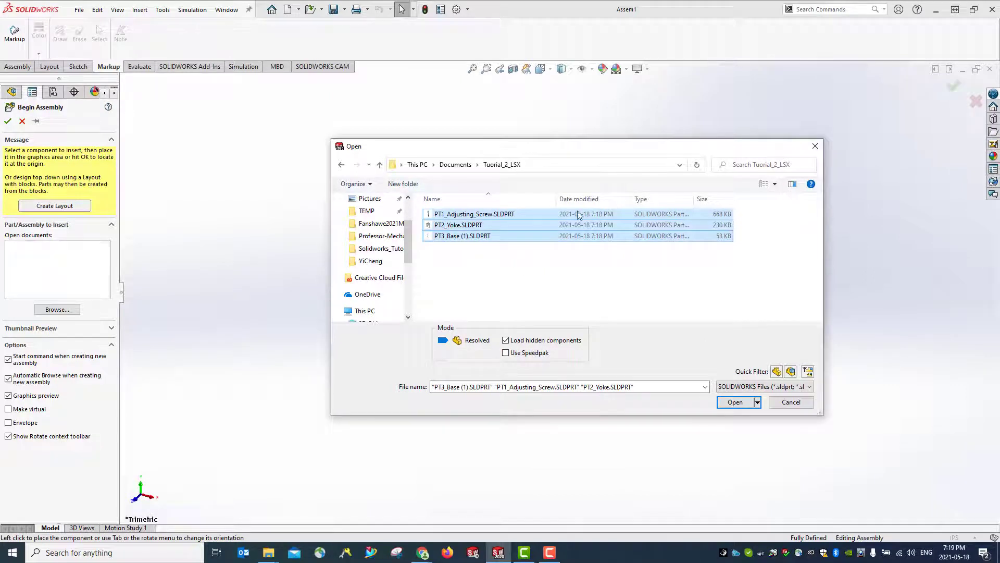
{"action": "left_click", "coordinate": [735, 403]}
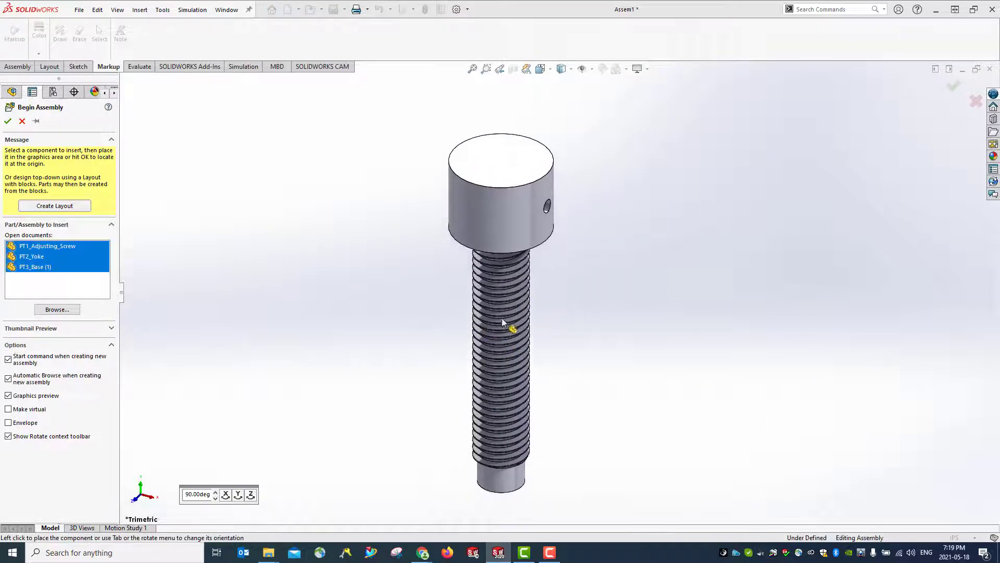
Choose only PT3_Base (1) from the loaded parts and place it as the assembly's first component
{"action": "left_click", "coordinate": [41, 268], "text": "ctrl"}
{"action": "left_click", "coordinate": [41, 268]}
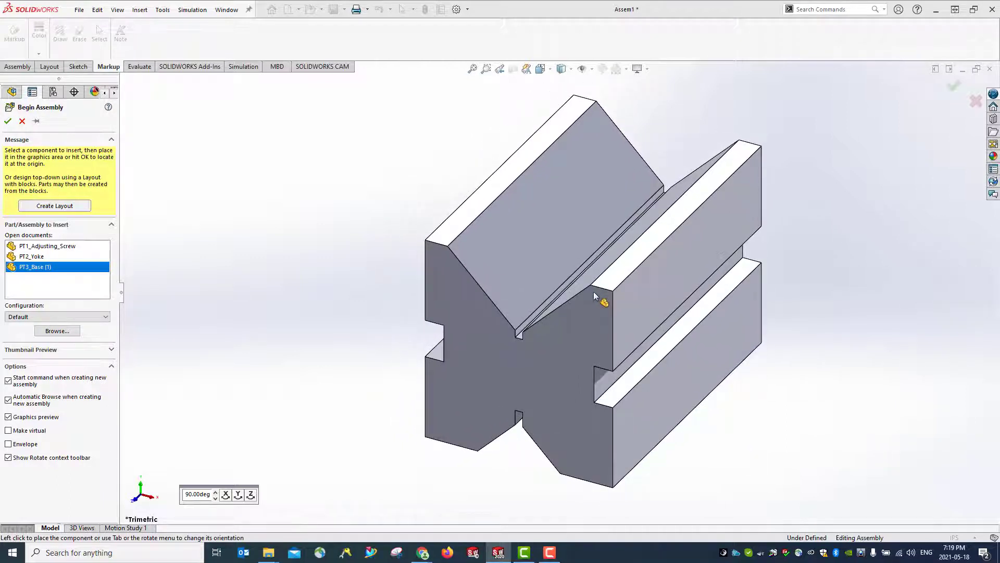
{"action": "left_click", "coordinate": [594, 293]}
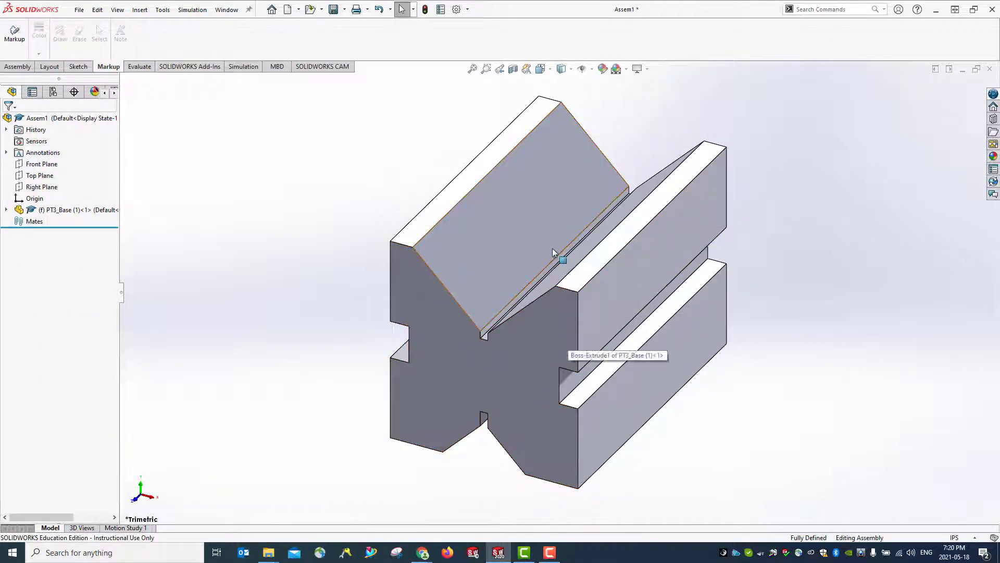
Select the assembly's Front, Top and Right planes and examine where the base sits relative to them
{"action": "left_click", "coordinate": [42, 164]}
{"action": "left_click", "coordinate": [42, 188], "text": "shift"}
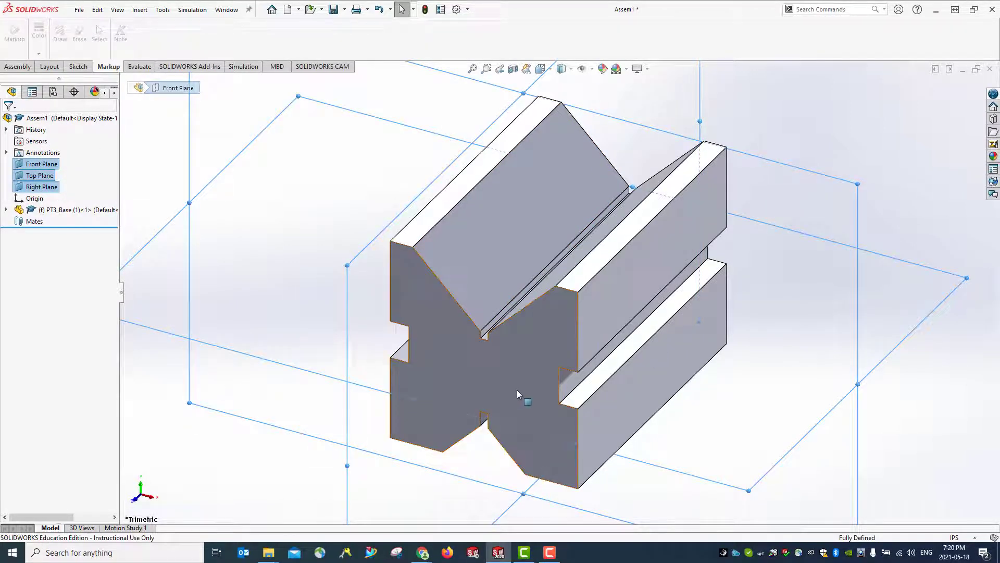
{"action": "scroll", "coordinate": [517, 389], "scroll_direction": "down", "scroll_amount": 4}
{"action": "scroll", "coordinate": [569, 397], "scroll_direction": "up", "scroll_amount": 7}
{"action": "mouse_move", "coordinate": [591, 455]}
{"action": "middle_mouse_down"}
{"action": "mouse_move", "coordinate": [625, 414]}
{"action": "mouse_move", "coordinate": [593, 422]}
{"action": "mouse_move", "coordinate": [625, 442]}
{"action": "mouse_move", "coordinate": [590, 446]}
{"action": "middle_mouse_up"}
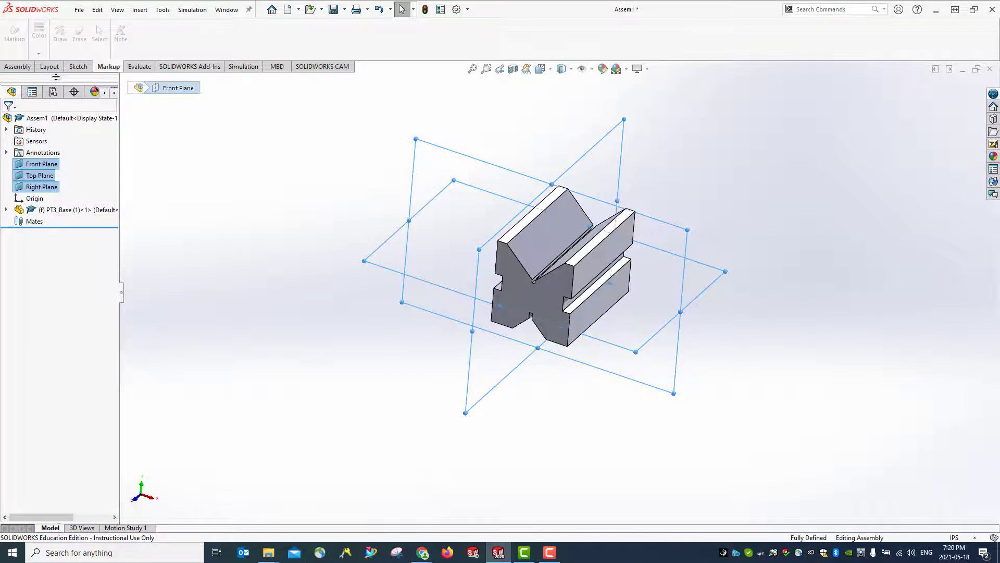
Insert PT1_Adjusting_Screw and PT2_Yoke from the Tuorial_2_LSX folder, placing the screw beside the base and the yoke below the screw
{"action": "left_click", "coordinate": [20, 69]}
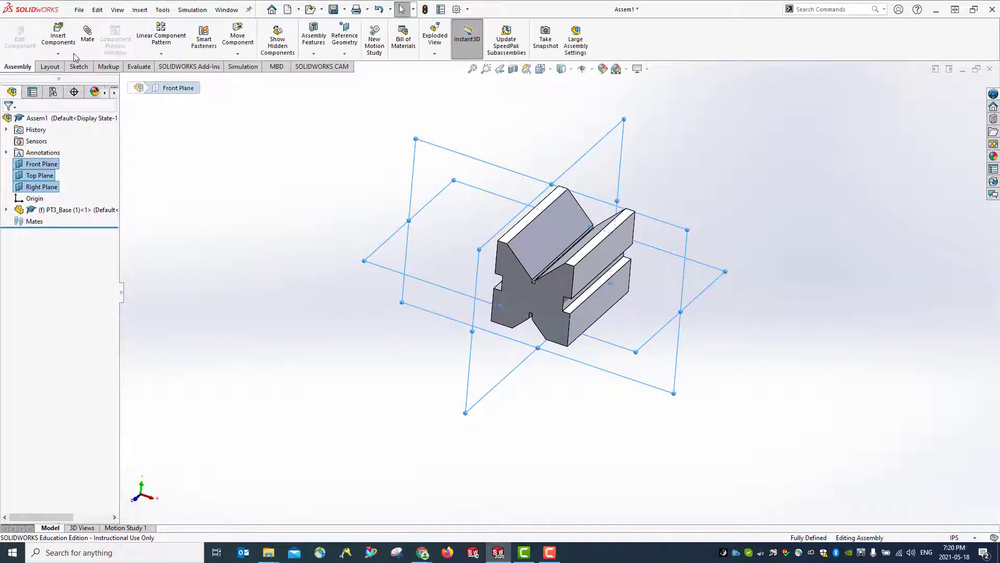
{"action": "left_click", "coordinate": [58, 55]}
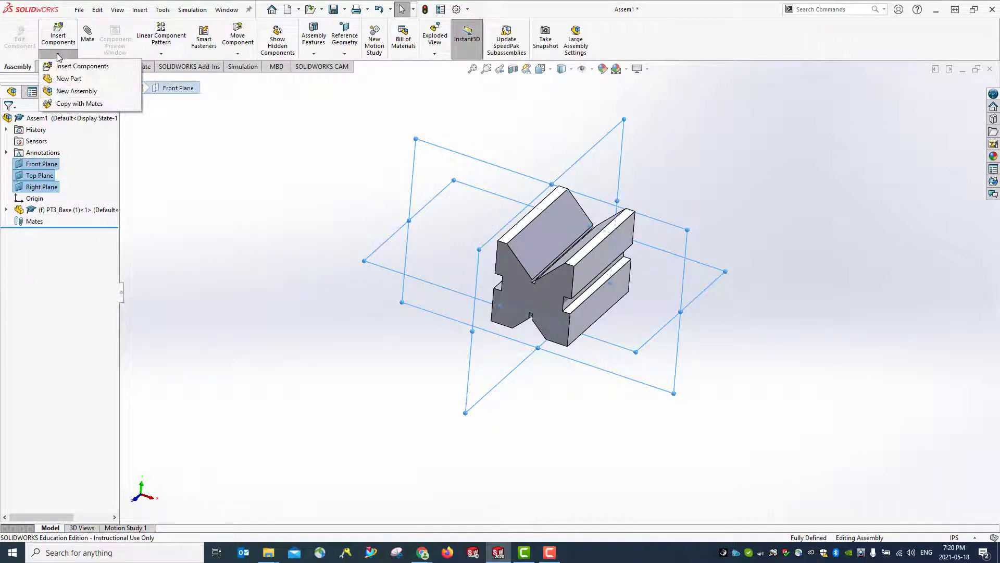
{"action": "left_click", "coordinate": [80, 69]}
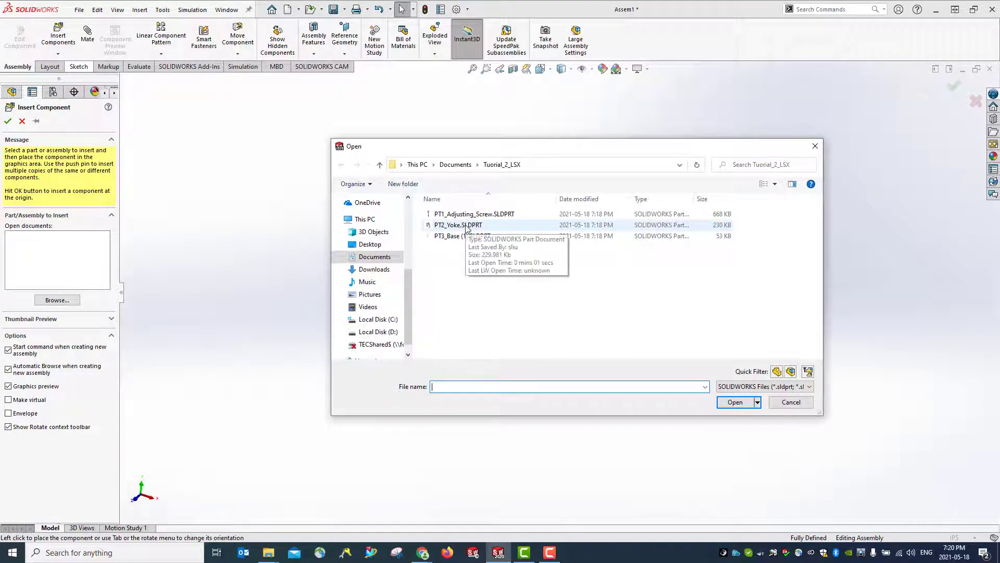
{"action": "left_click", "coordinate": [466, 229]}
{"action": "left_click", "coordinate": [478, 215], "text": "ctrl"}
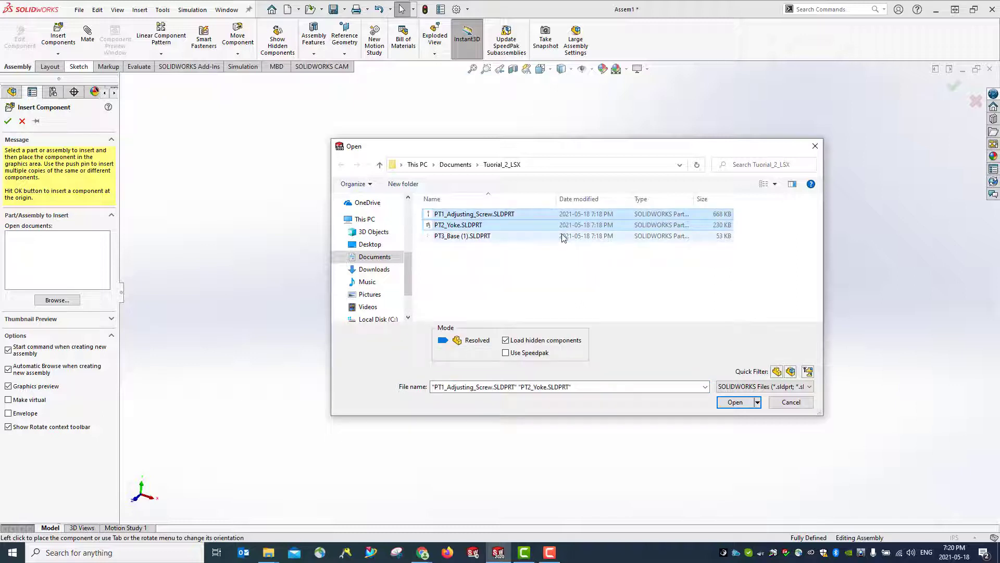
{"action": "left_click", "coordinate": [736, 403]}
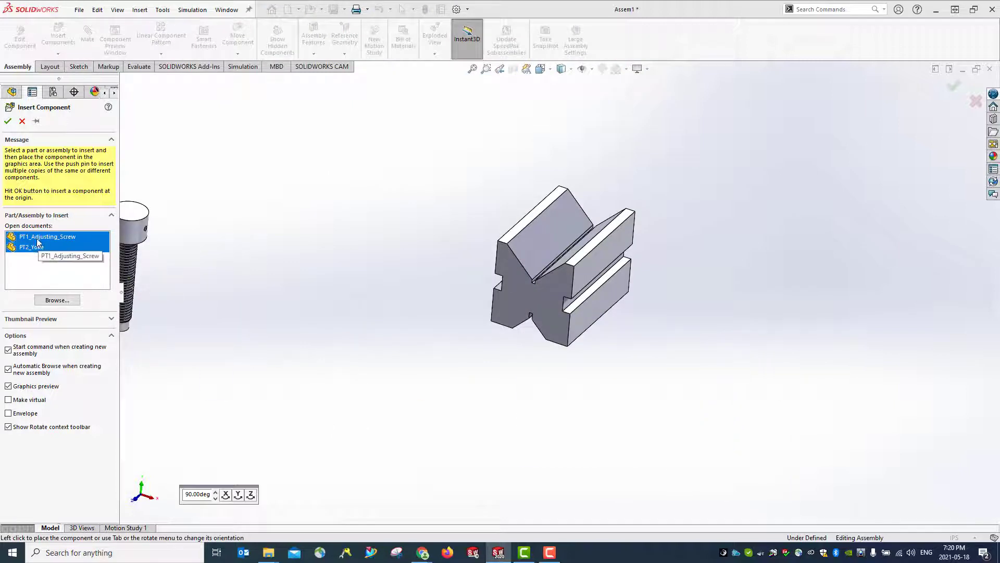
{"action": "left_click", "coordinate": [767, 175]}
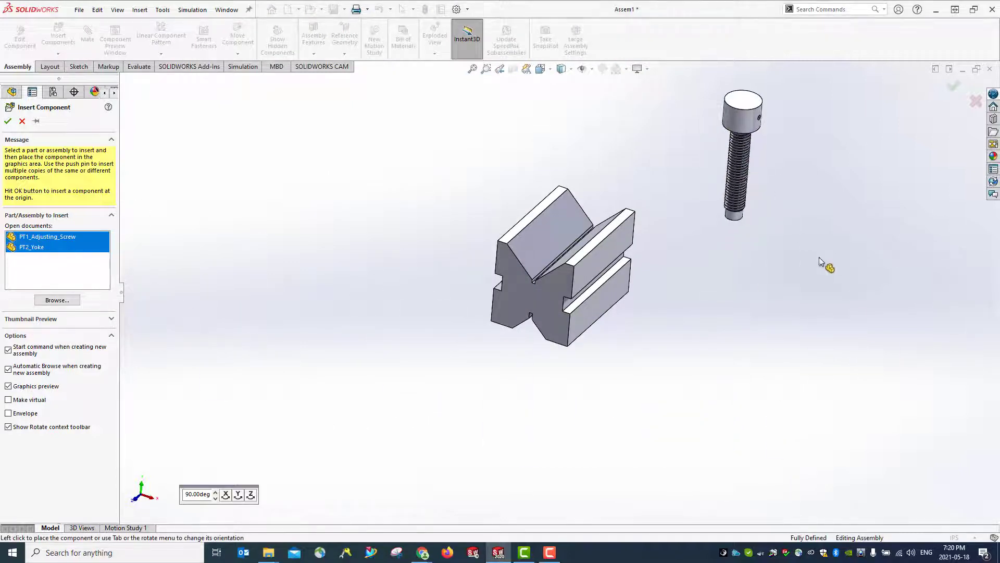
{"action": "left_click", "coordinate": [753, 305]}
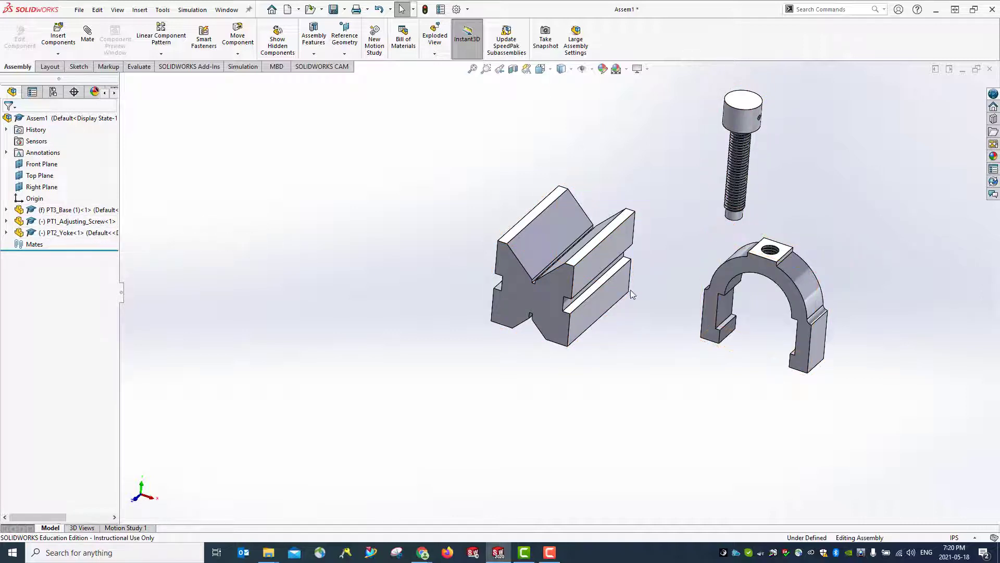
Move the adjusting screw slightly toward the base and the yoke farther from it, then try to move the base
{"action": "left_click", "coordinate": [573, 275]}
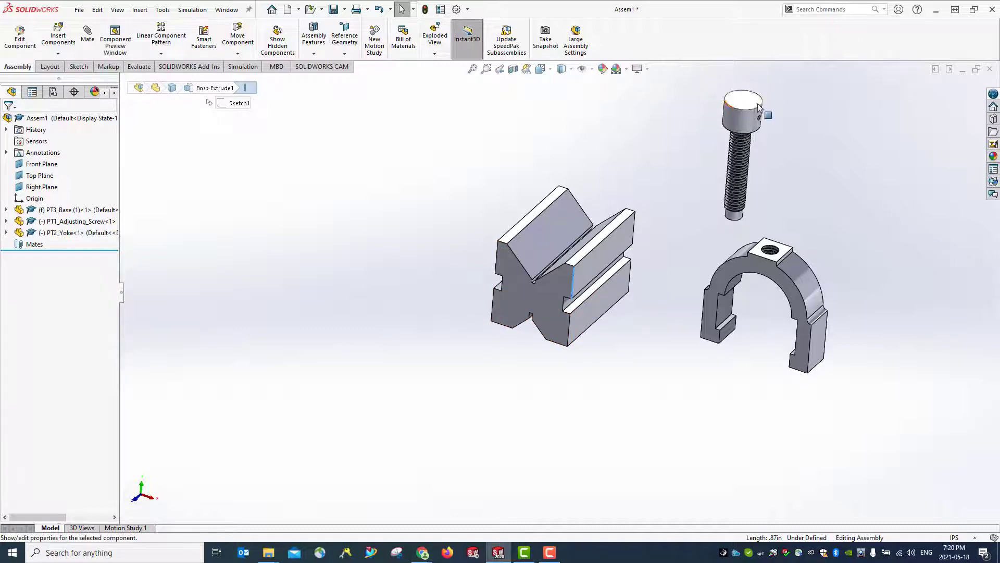
{"action": "mouse_move", "coordinate": [755, 96]}
{"action": "left_mouse_down"}
{"action": "mouse_move", "coordinate": [665, 116]}
{"action": "mouse_move", "coordinate": [841, 62]}
{"action": "mouse_move", "coordinate": [760, 103]}
{"action": "left_mouse_up"}
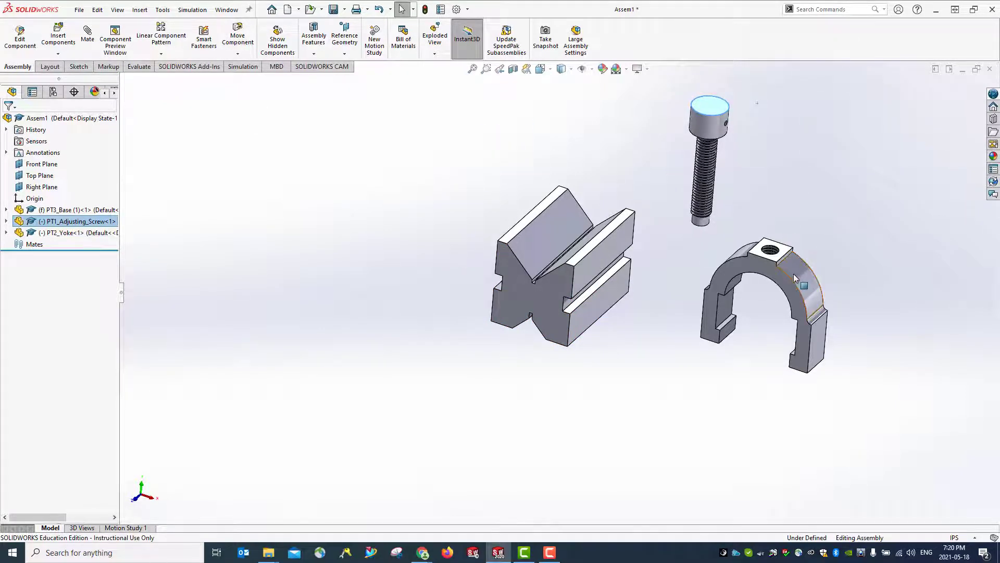
{"action": "left_click_drag", "start_coordinate": [794, 277], "coordinate": [825, 278]}
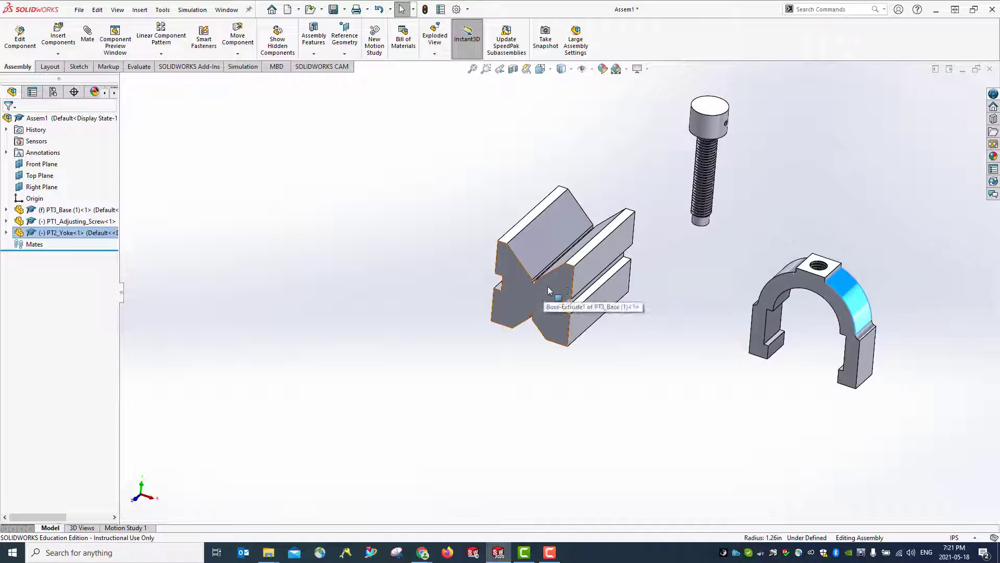
{"action": "left_click_drag", "start_coordinate": [549, 286], "coordinate": [492, 316]}
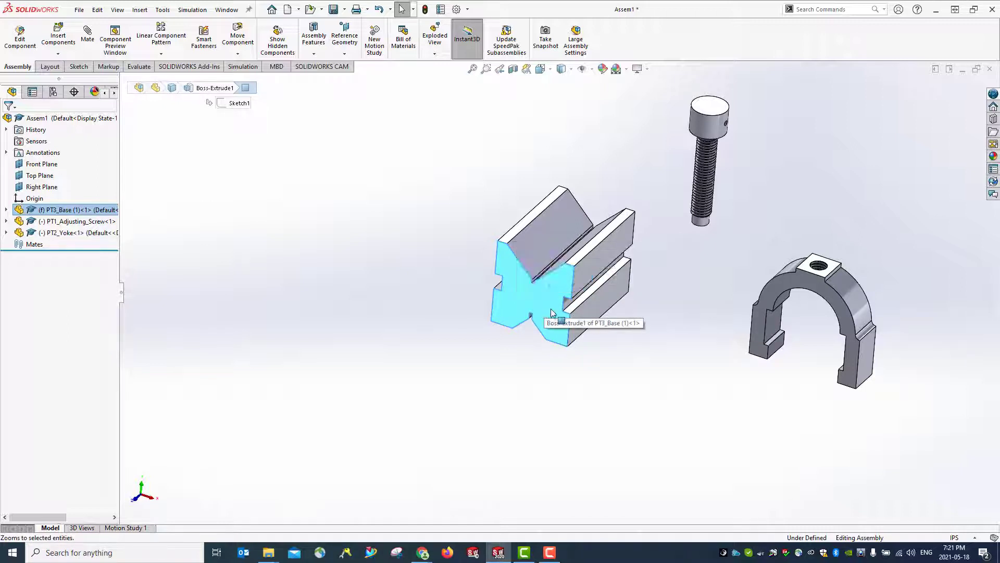
{"action": "key", "text": "Escape"}
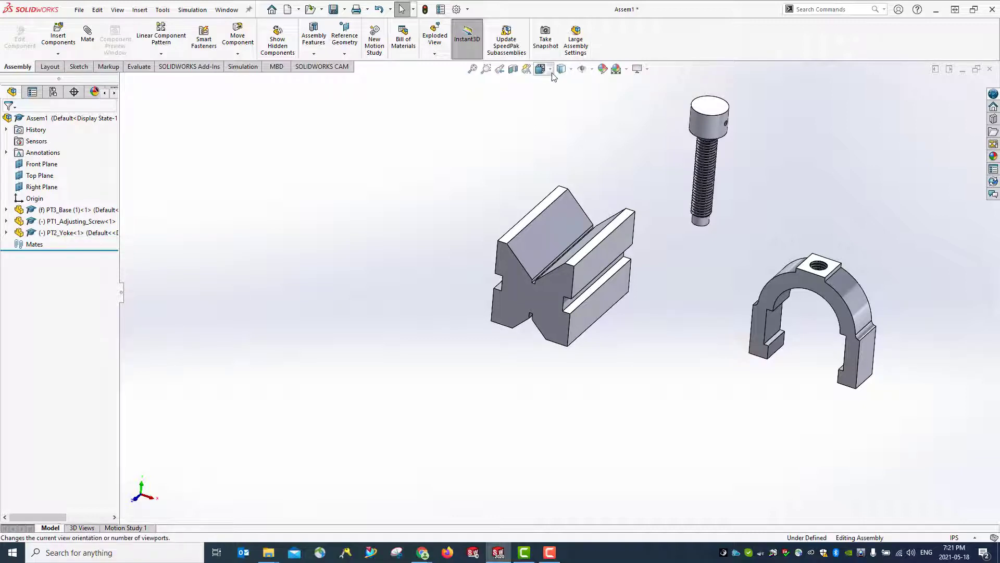
Float the fixed base component in the isometric view and move it past the adjusting screw, above the yoke
{"action": "mouse_move", "coordinate": [549, 72]}
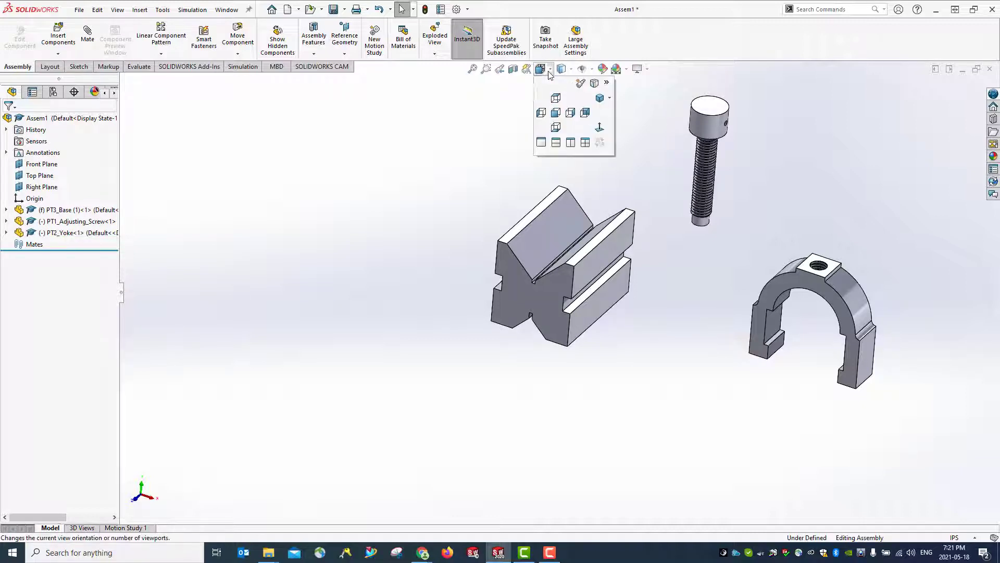
{"action": "left_click", "coordinate": [600, 98]}
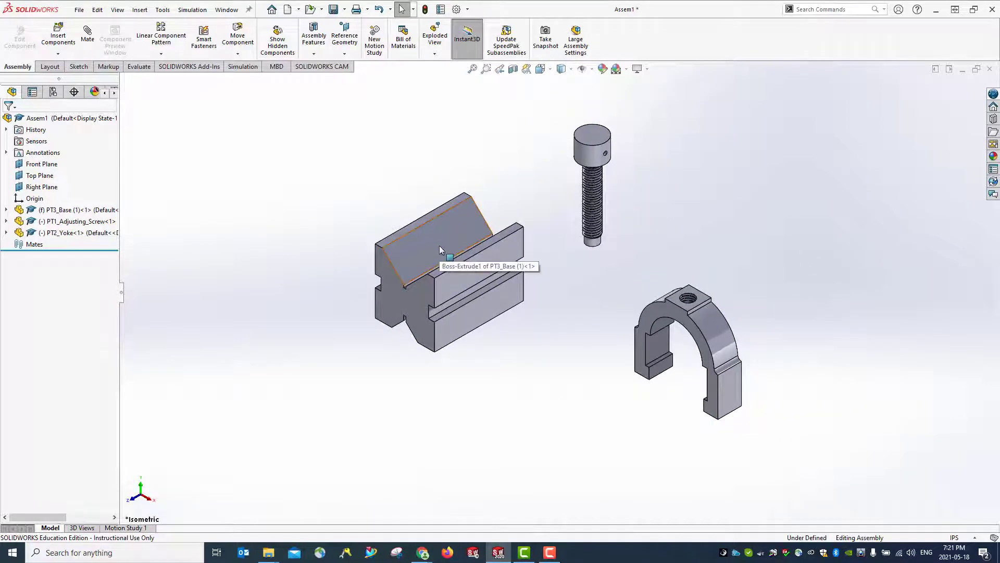
{"action": "right_click", "coordinate": [440, 250]}
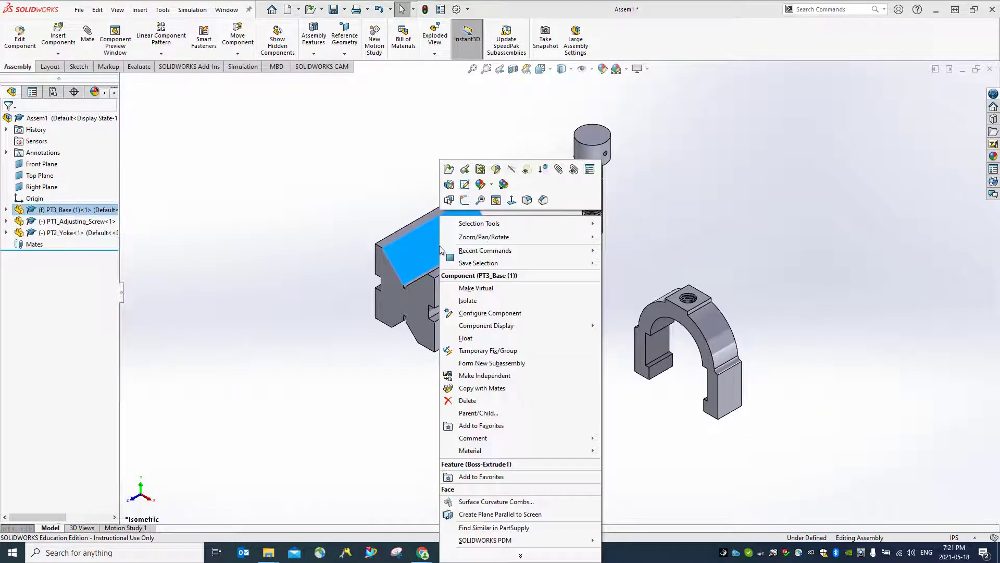
{"action": "left_click", "coordinate": [472, 340]}
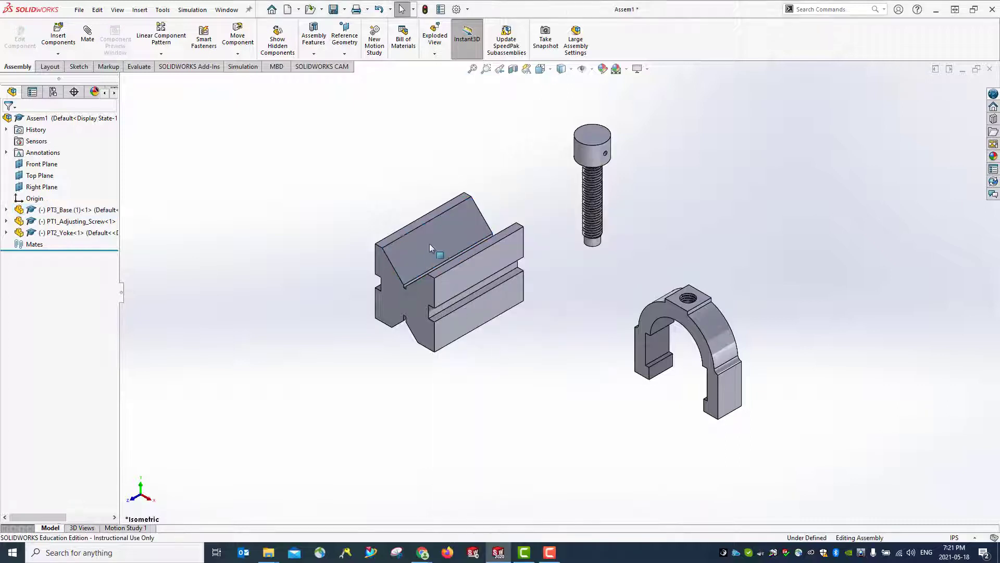
{"action": "left_click_drag", "start_coordinate": [429, 243], "coordinate": [714, 162]}
{"action": "key", "text": "Escape"}
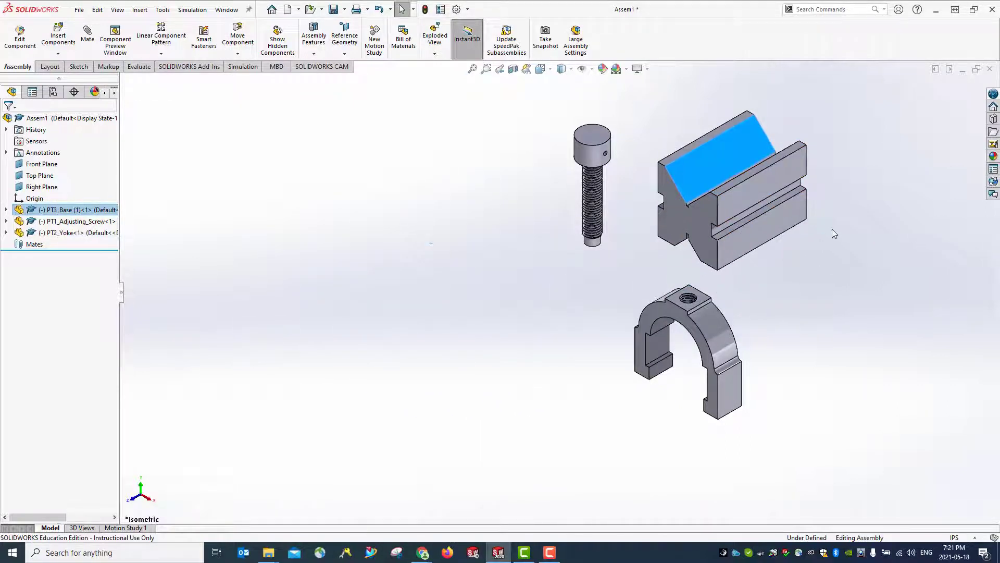
{"action": "key", "text": "Escape"}
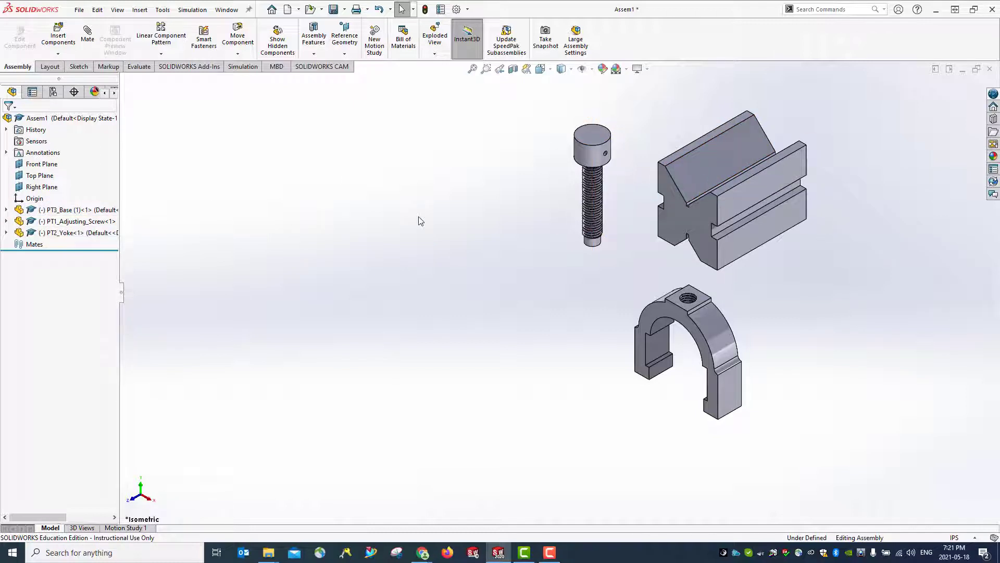
{"action": "right_click", "coordinate": [708, 166]}
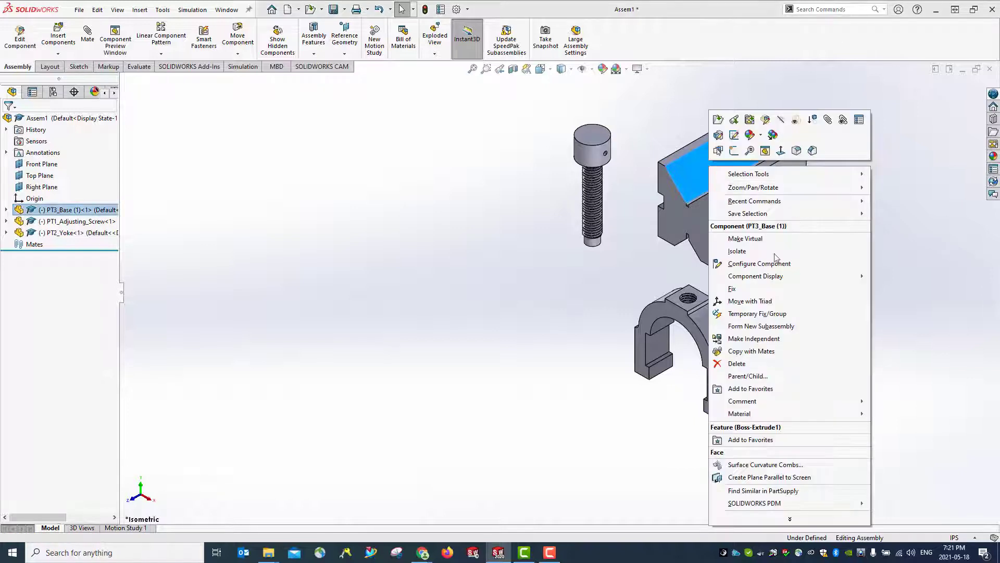
{"action": "left_click", "coordinate": [453, 248]}
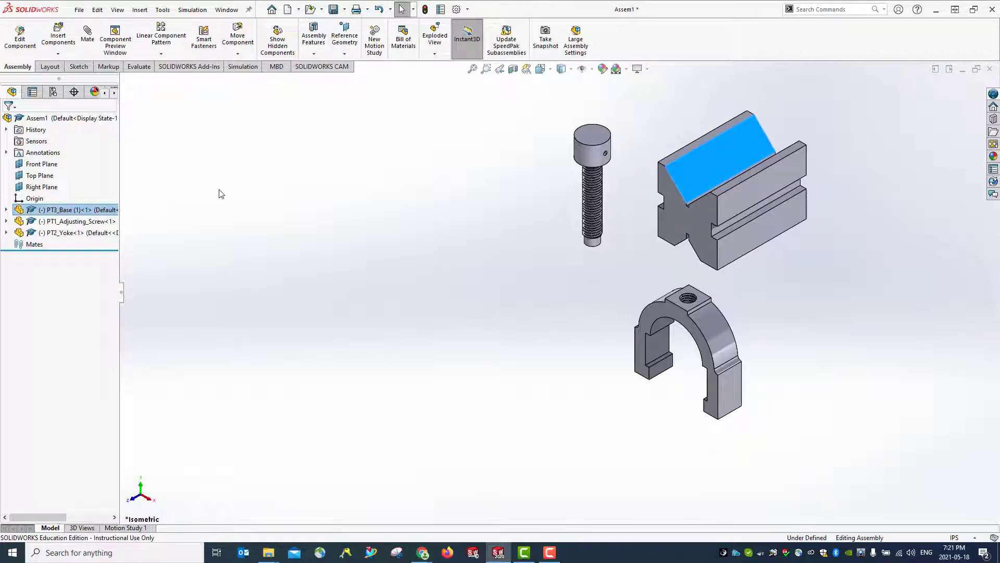
{"action": "left_click", "coordinate": [250, 179]}
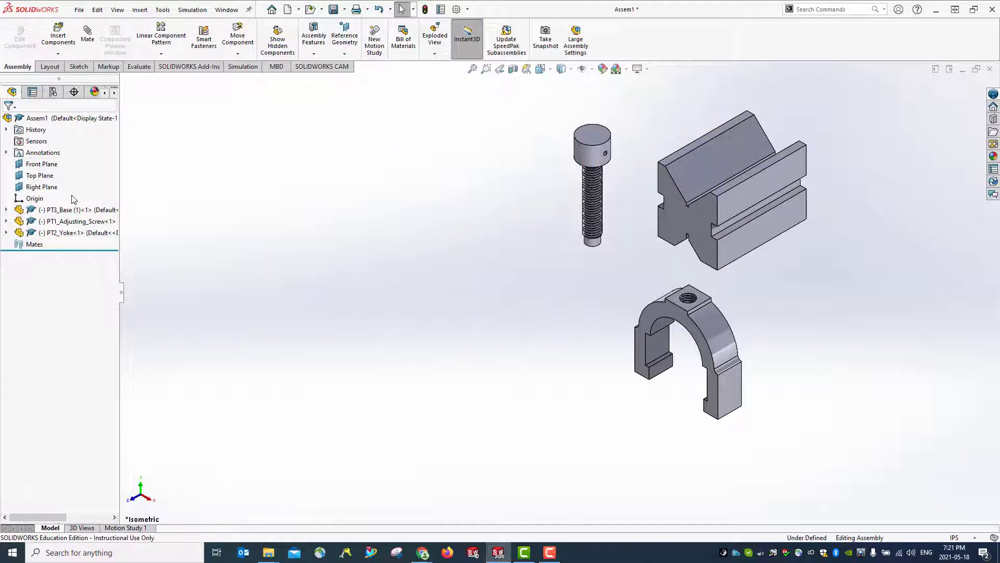
Expand PT3_Base (1), select its own Front, Top and Right planes together, and examine how they pass through the part
{"action": "left_click", "coordinate": [6, 210]}
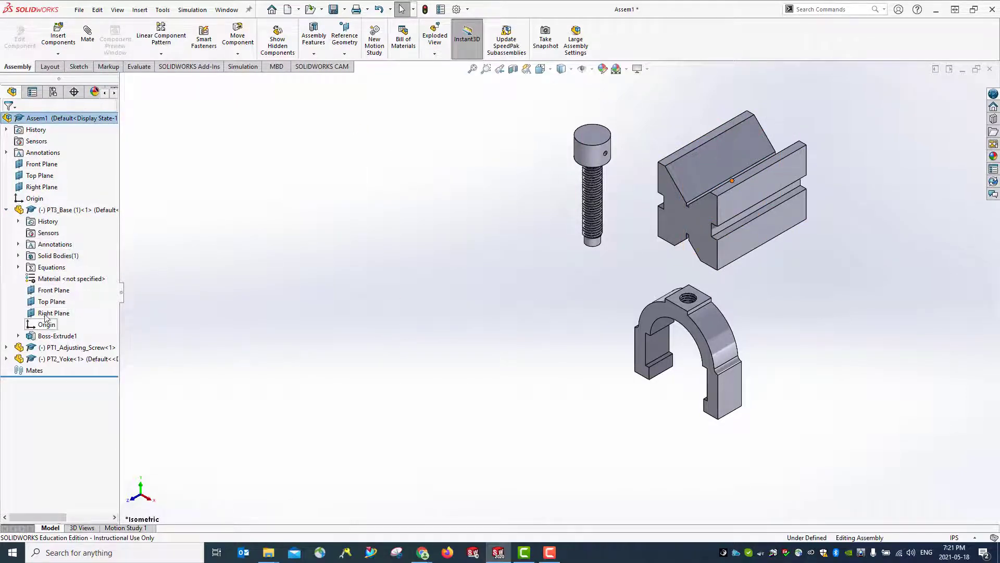
{"action": "left_click", "coordinate": [54, 290]}
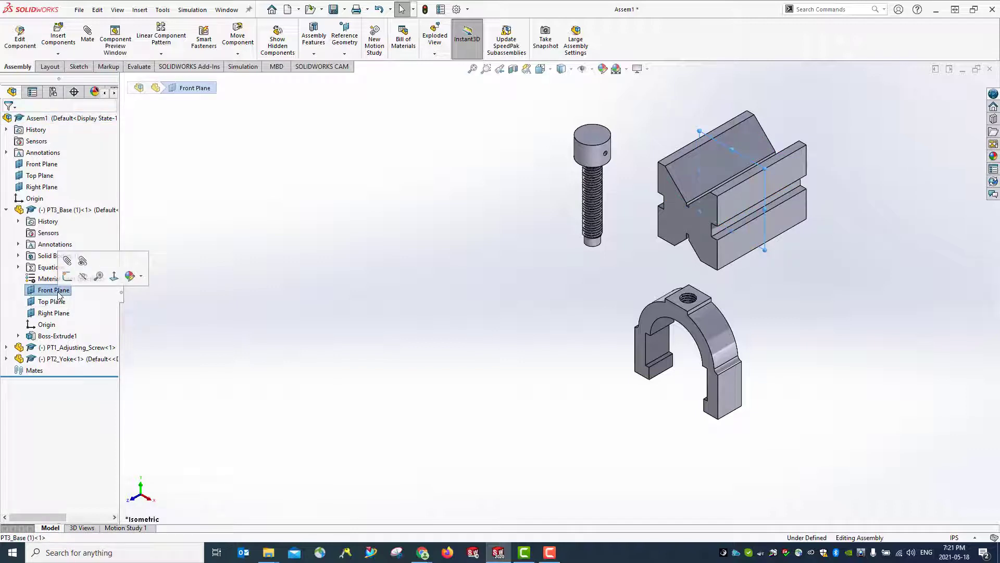
{"action": "left_click", "coordinate": [51, 312], "text": "shift"}
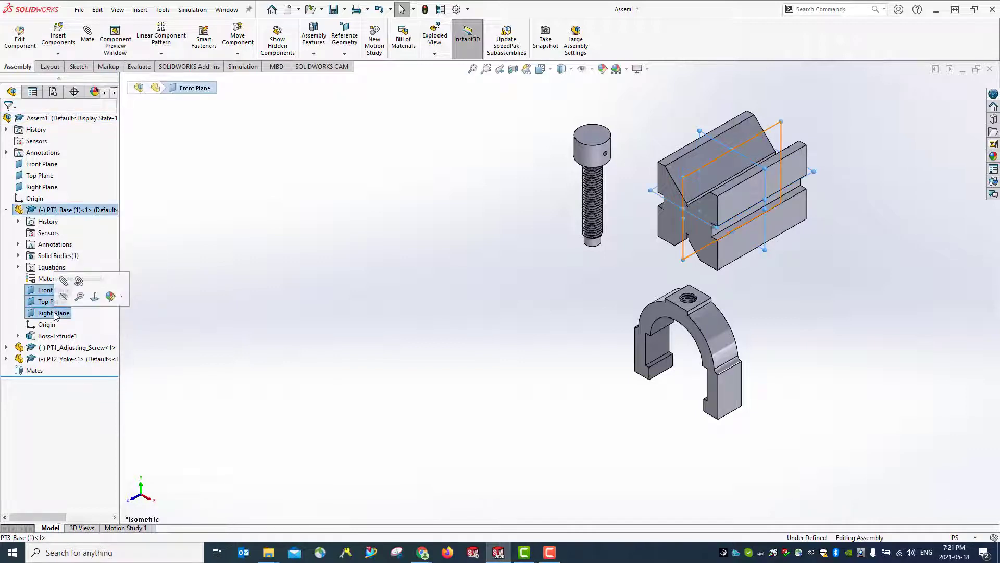
{"action": "mouse_move", "coordinate": [545, 346]}
{"action": "middle_mouse_down"}
{"action": "mouse_move", "coordinate": [602, 345]}
{"action": "mouse_move", "coordinate": [593, 318]}
{"action": "mouse_move", "coordinate": [564, 343]}
{"action": "middle_mouse_up"}
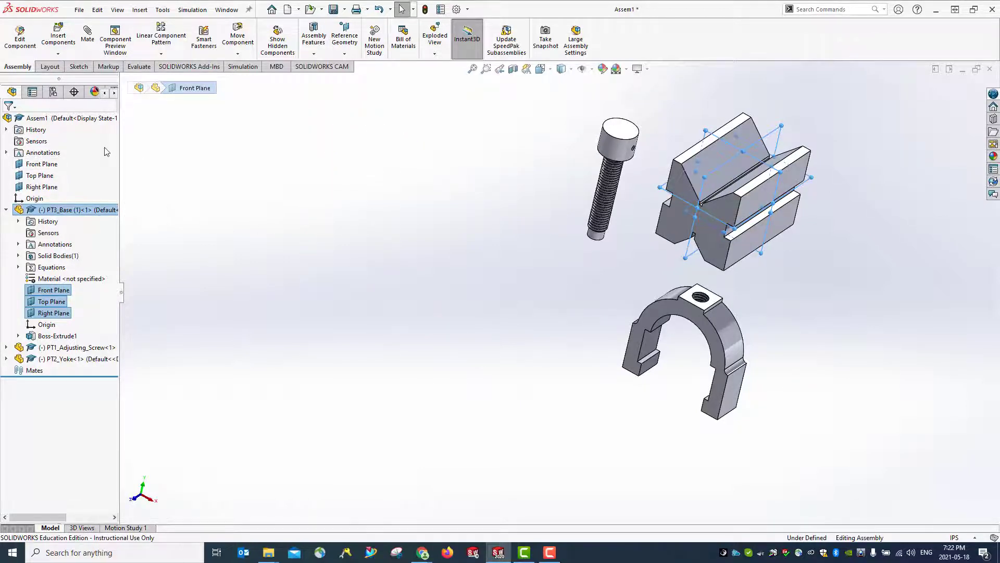
{"action": "key", "text": "Escape"}
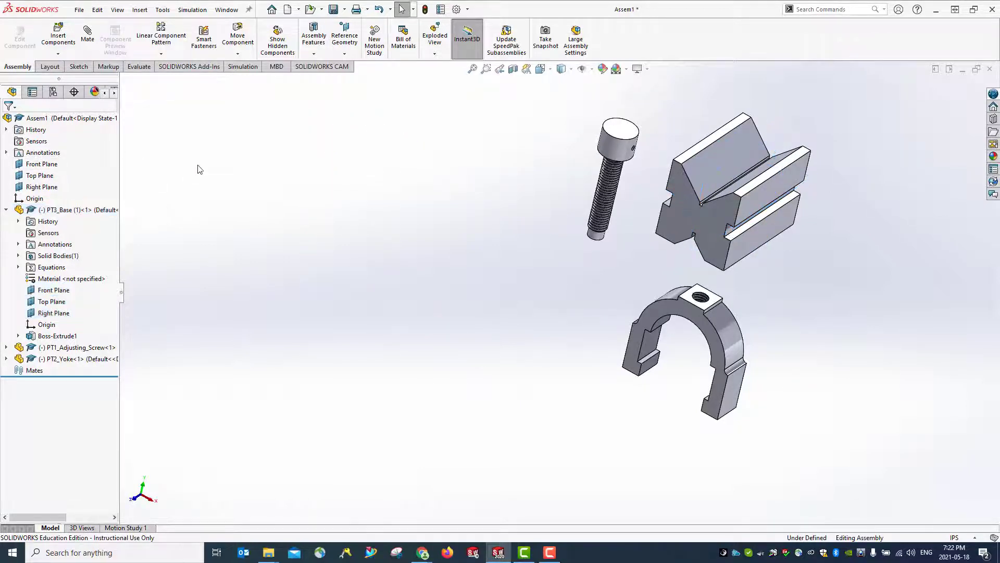
Add a coincident mate between the assembly's Front Plane and the Front Plane of PT3_Base (1)
{"action": "left_click", "coordinate": [88, 37]}
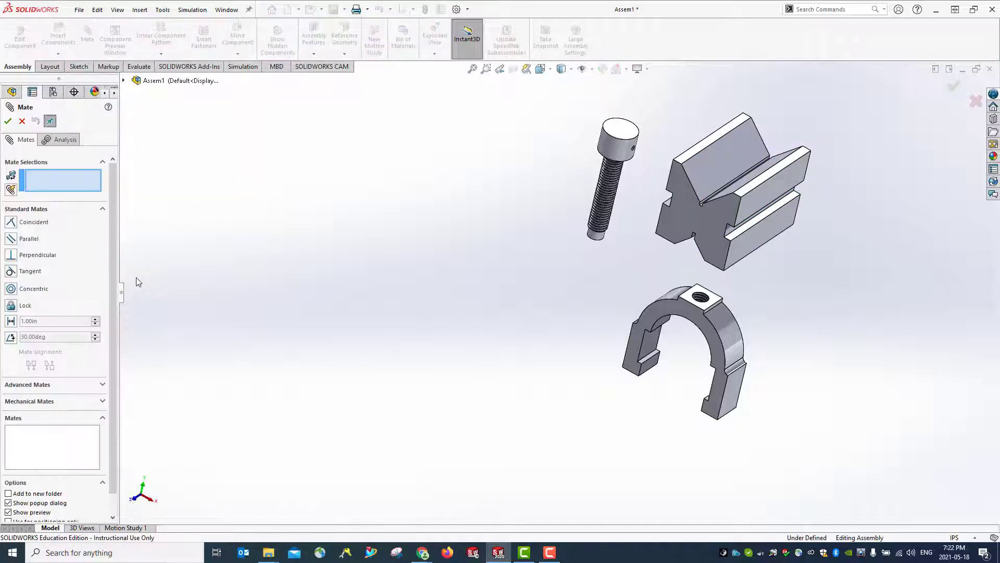
{"action": "left_click", "coordinate": [10, 223]}
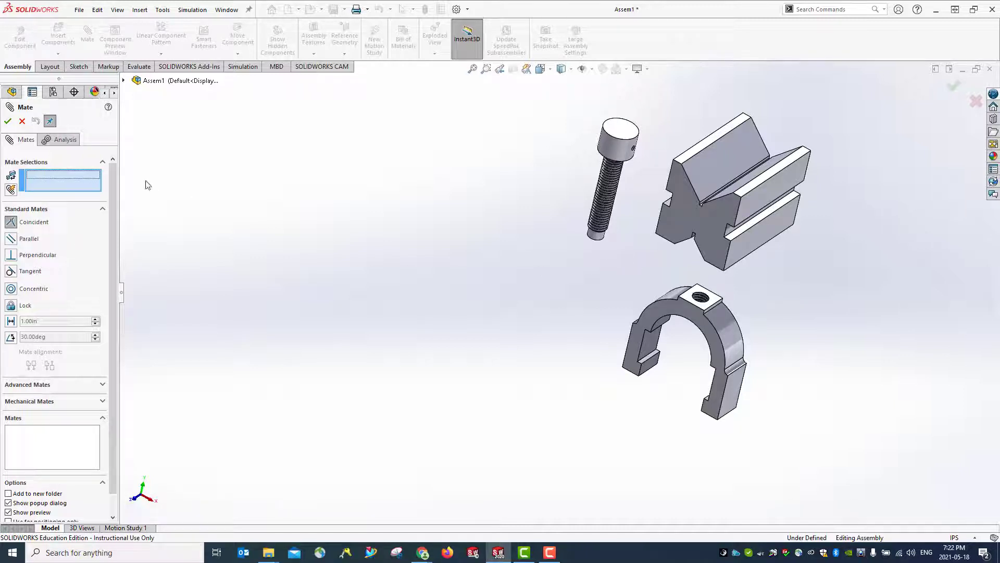
{"action": "left_click", "coordinate": [124, 80]}
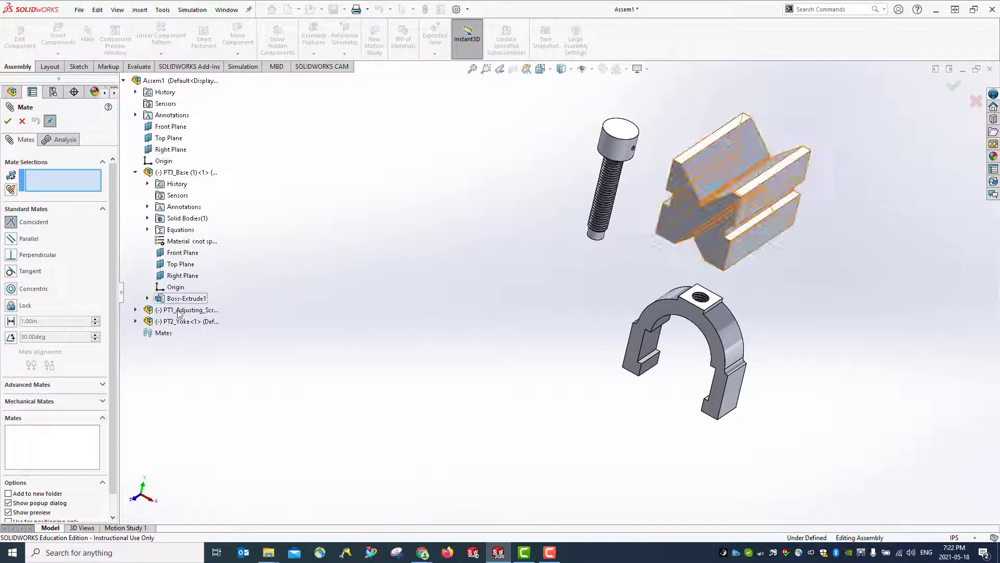
{"action": "left_click", "coordinate": [171, 126]}
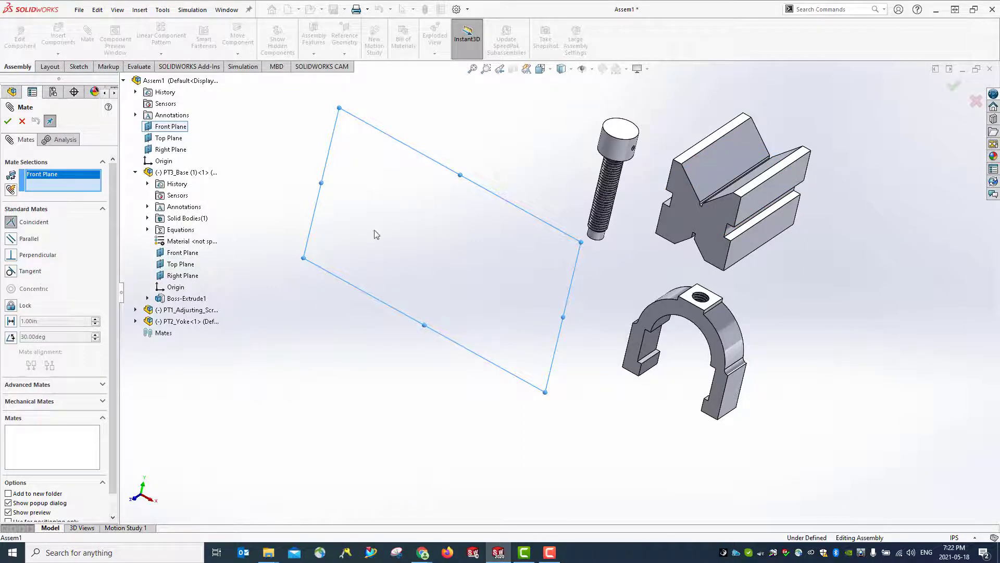
{"action": "left_click", "coordinate": [185, 257]}
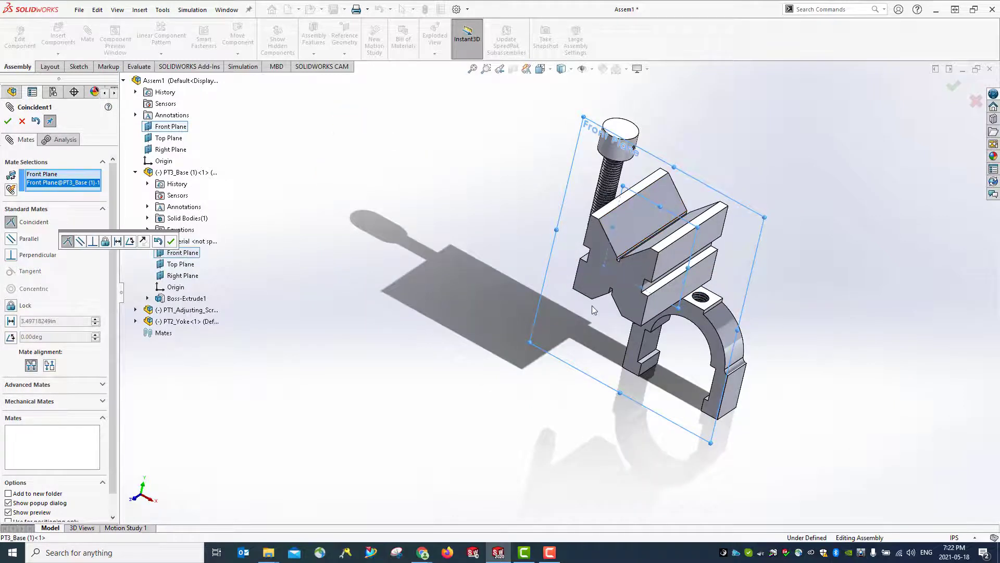
{"action": "left_click", "coordinate": [171, 241]}
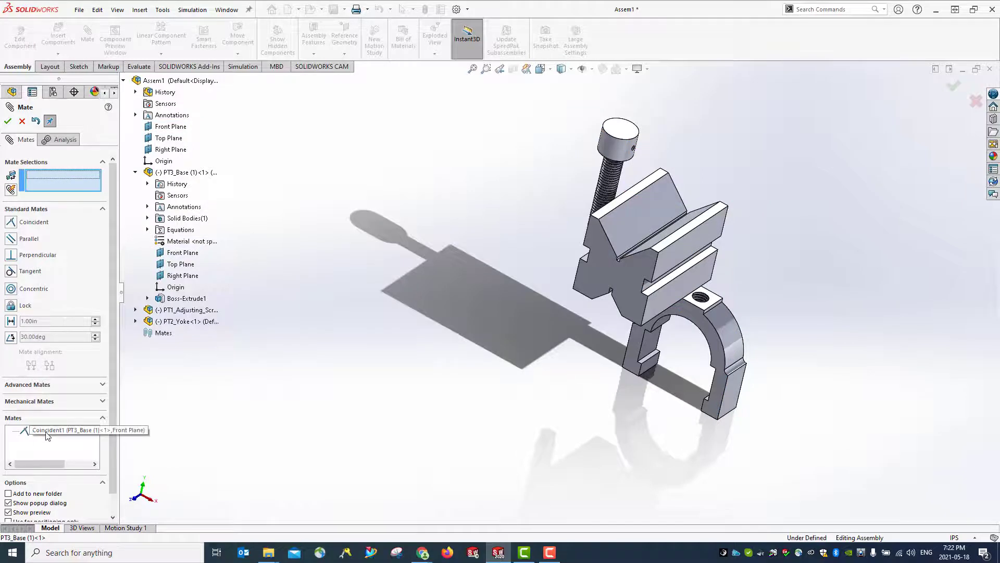
{"action": "left_click", "coordinate": [7, 121]}
Expand the assembly's mates, select the base's coincident mate and inspect the planes it joins from another angle
{"action": "left_click", "coordinate": [6, 382]}
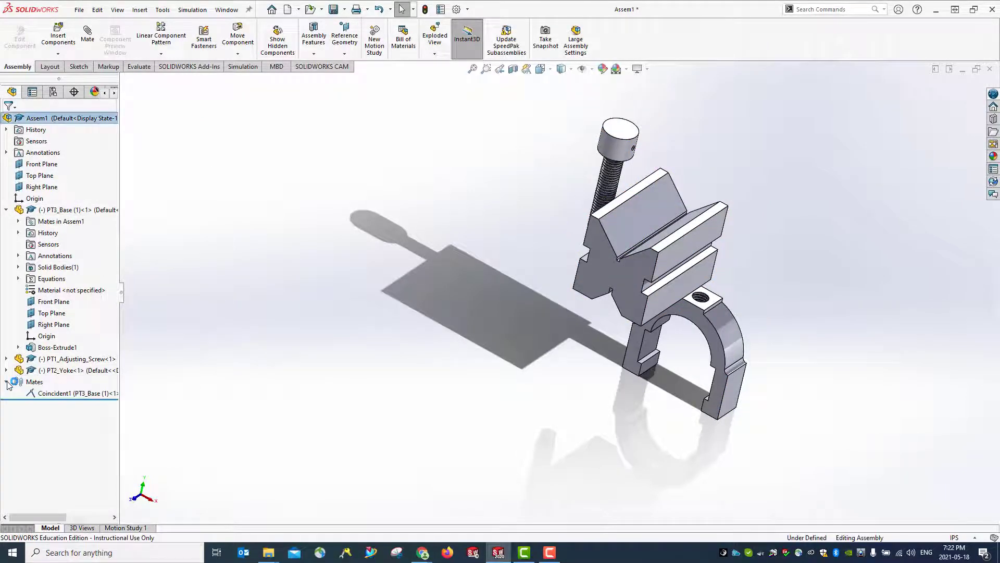
{"action": "left_click", "coordinate": [72, 393]}
{"action": "middle_click_drag", "start_coordinate": [536, 427], "coordinate": [413, 355]}
{"action": "left_click", "coordinate": [497, 94]}
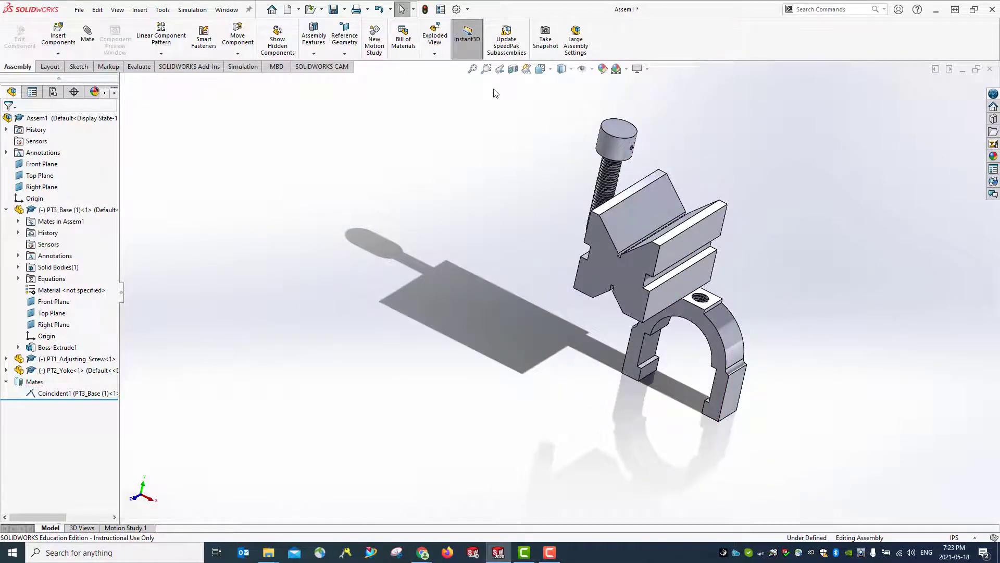
Move the adjusting screw and the yoke clear of the base in the isometric view, with the screw above the yoke
{"action": "key", "text": "ctrl+7"}
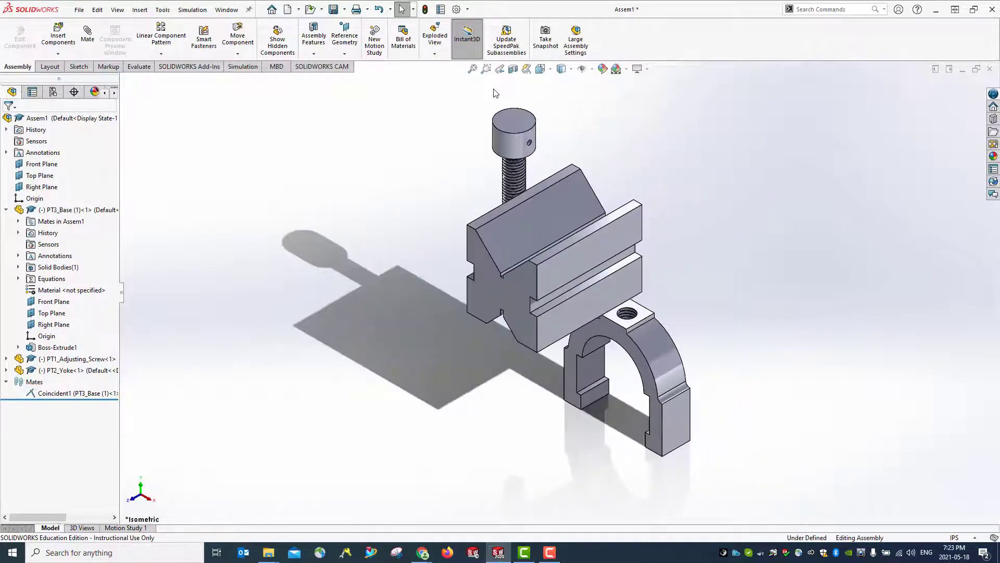
{"action": "left_click_drag", "start_coordinate": [514, 123], "coordinate": [844, 119]}
{"action": "left_click_drag", "start_coordinate": [668, 351], "coordinate": [895, 305]}
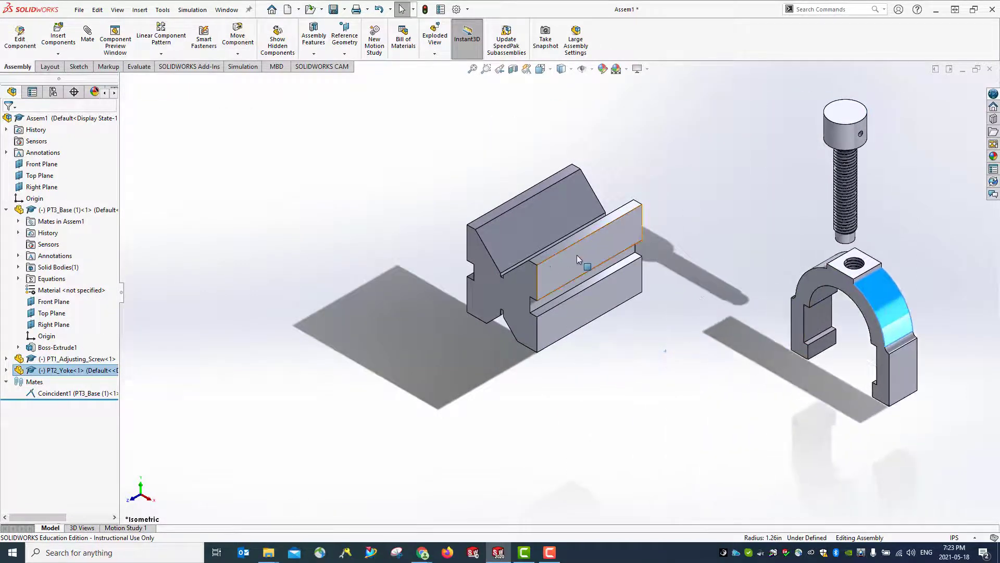
Shift the base several times in the isometric view and highlight its coincident mate to test which movement remains free
{"action": "left_click_drag", "start_coordinate": [576, 254], "coordinate": [615, 200]}
{"action": "left_click_drag", "start_coordinate": [458, 286], "coordinate": [576, 220]}
{"action": "left_click", "coordinate": [62, 393]}
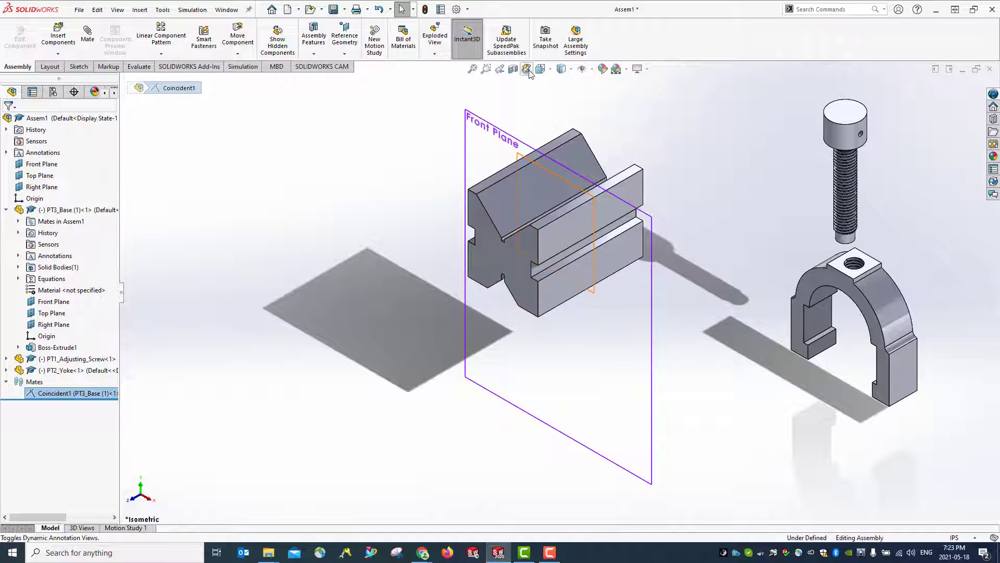
{"action": "left_click_drag", "start_coordinate": [600, 237], "coordinate": [650, 225]}
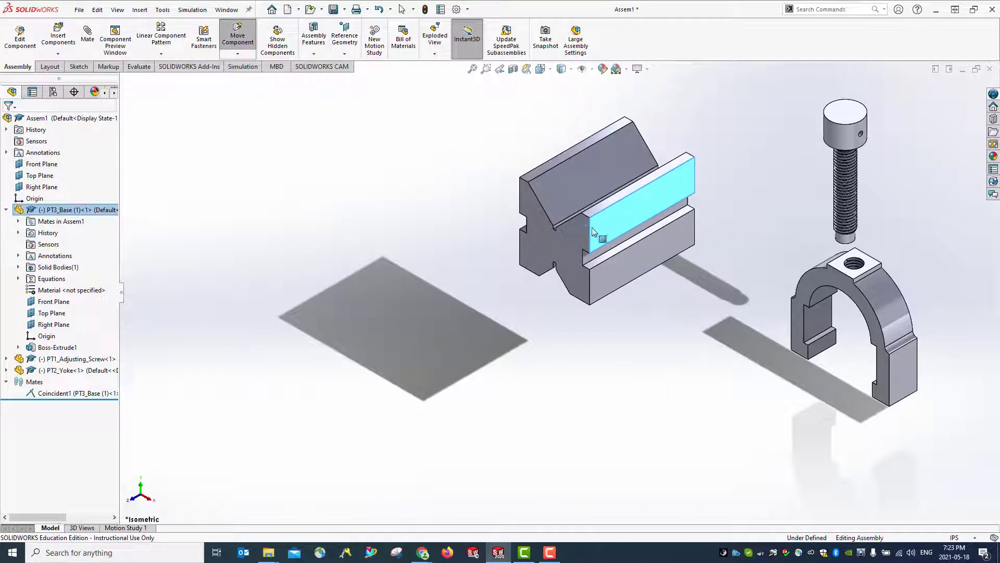
Switch to the top view and try to move the base perpendicular to the assembly's Front Plane
{"action": "left_click", "coordinate": [550, 69]}
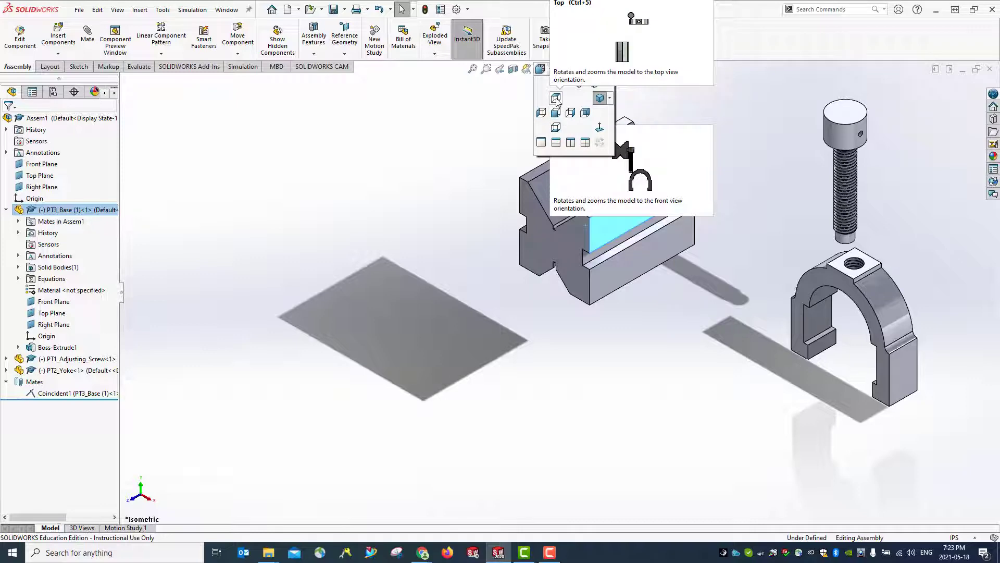
{"action": "left_click", "coordinate": [556, 101]}
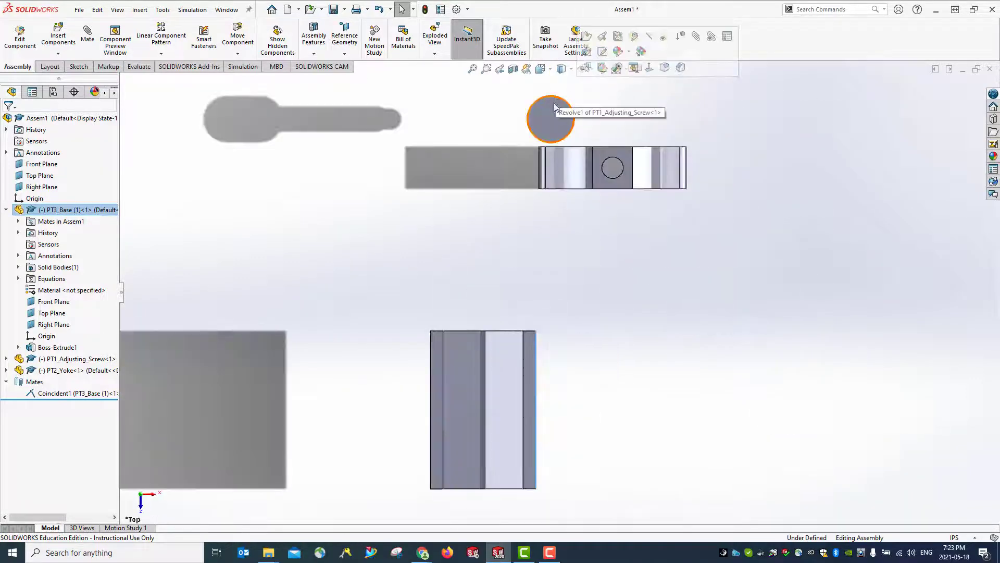
{"action": "mouse_move", "coordinate": [517, 399]}
{"action": "left_mouse_down"}
{"action": "mouse_move", "coordinate": [520, 245]}
{"action": "mouse_move", "coordinate": [518, 216]}
{"action": "mouse_move", "coordinate": [500, 203]}
{"action": "mouse_move", "coordinate": [463, 339]}
{"action": "mouse_move", "coordinate": [467, 302]}
{"action": "mouse_move", "coordinate": [465, 364]}
{"action": "mouse_move", "coordinate": [714, 392]}
{"action": "mouse_move", "coordinate": [525, 384]}
{"action": "mouse_move", "coordinate": [464, 395]}
{"action": "mouse_move", "coordinate": [518, 384]}
{"action": "left_mouse_up"}
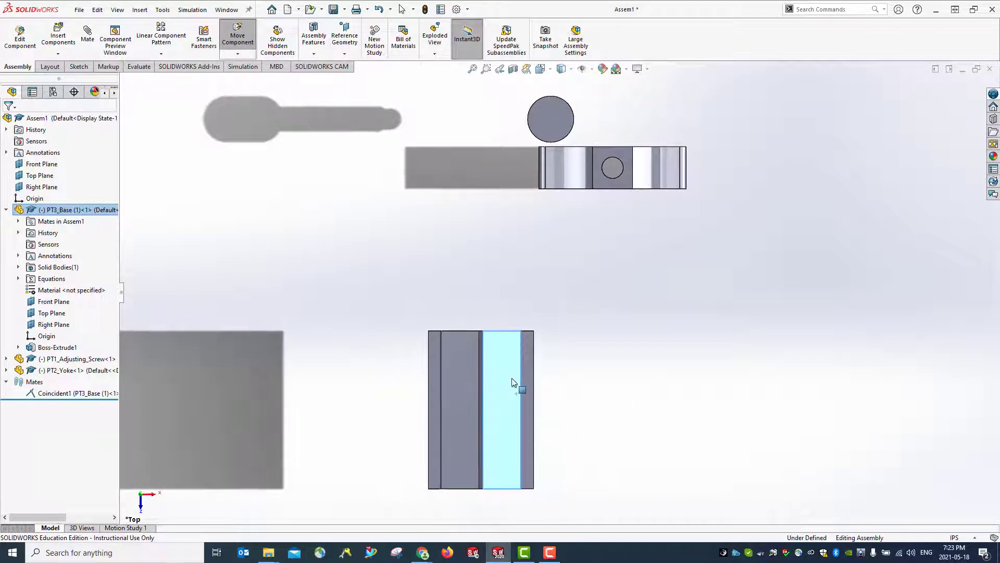
Switch to the front view and move the base around within the Front Plane, highlighting its coincident mate, ending beside the screw's threads
{"action": "left_click", "coordinate": [540, 68]}
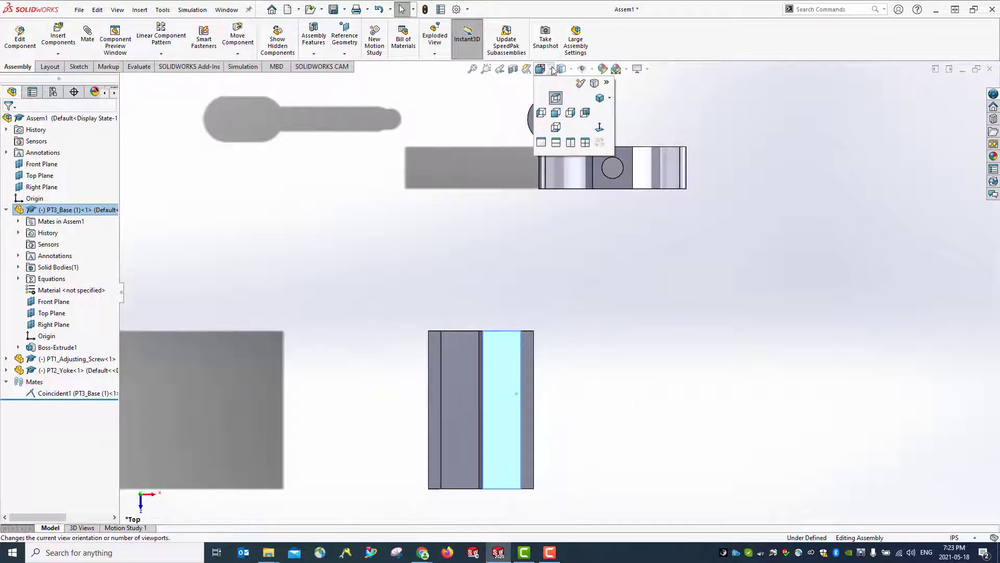
{"action": "left_click", "coordinate": [558, 114]}
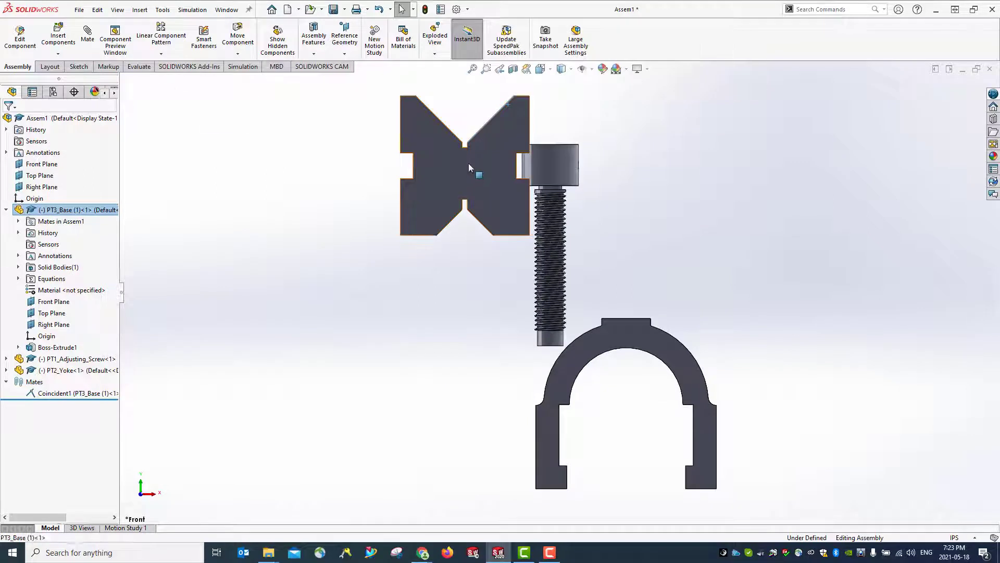
{"action": "left_click_drag", "start_coordinate": [468, 164], "coordinate": [515, 169]}
{"action": "key", "text": "Escape"}
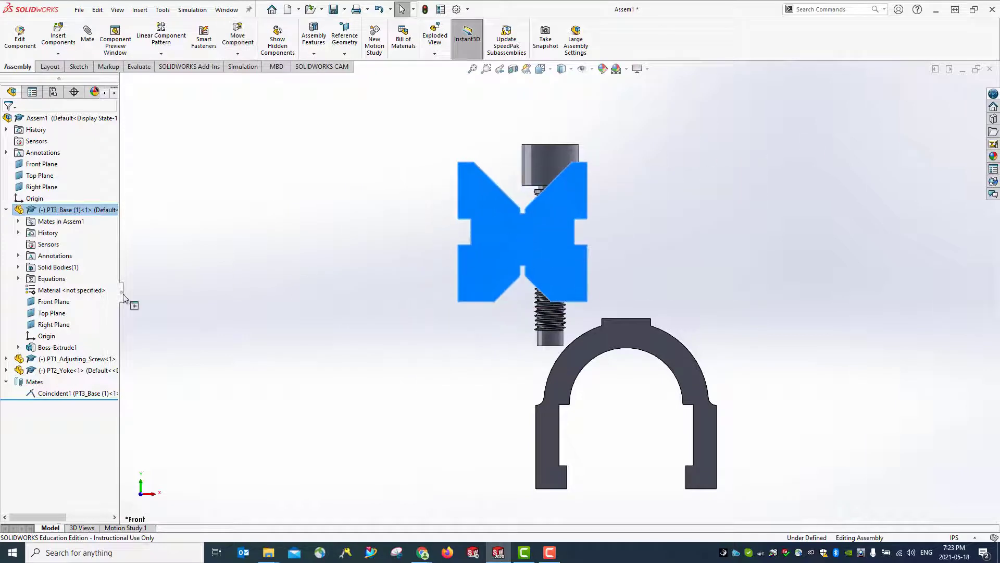
{"action": "left_click", "coordinate": [65, 393]}
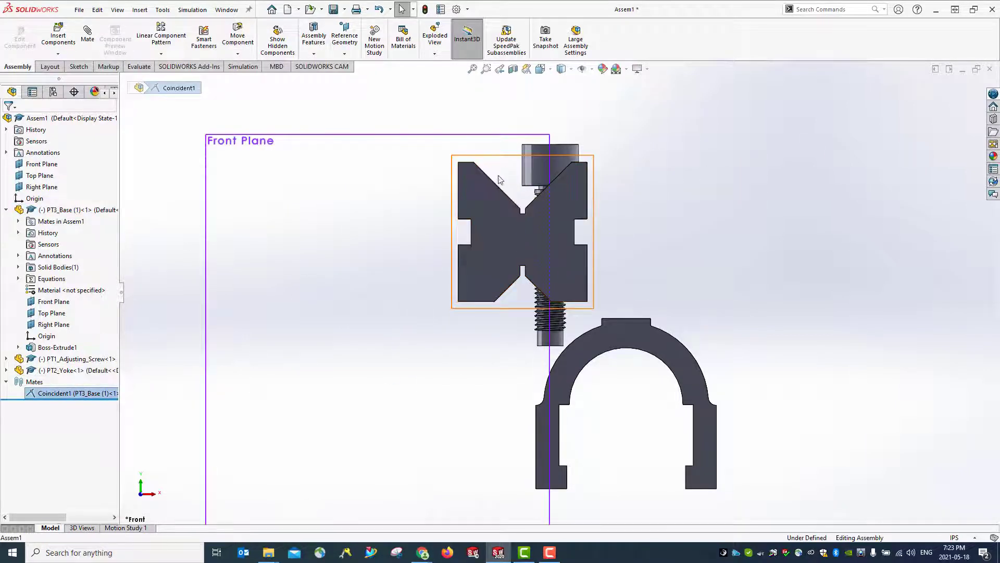
{"action": "left_click_drag", "start_coordinate": [466, 219], "coordinate": [531, 260]}
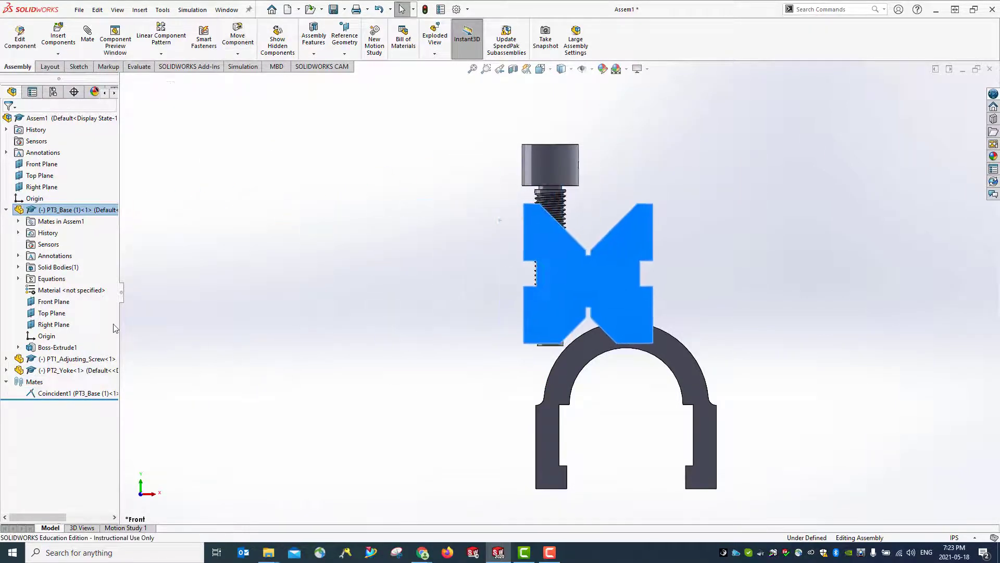
{"action": "left_click", "coordinate": [44, 398]}
{"action": "left_click_drag", "start_coordinate": [573, 308], "coordinate": [472, 321]}
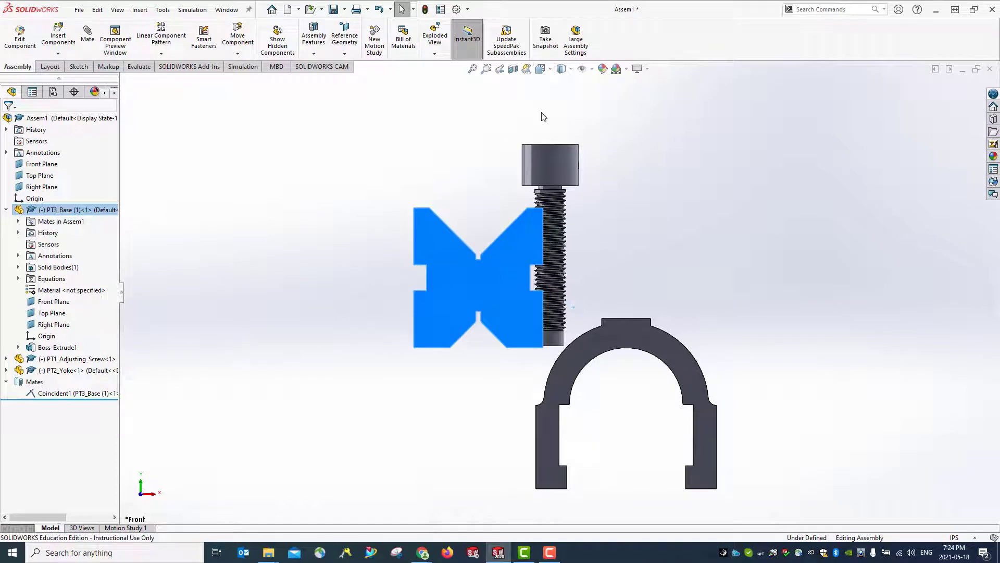
Switch to the right view and try to move the base perpendicular to the assembly's Front Plane, ending in the isometric view
{"action": "key", "text": "ctrl+7"}
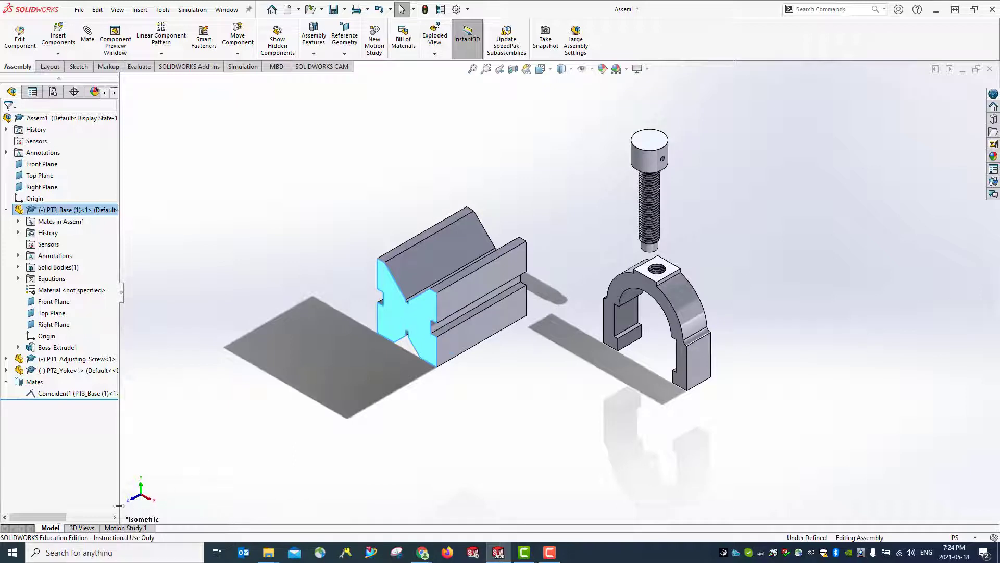
{"action": "left_click", "coordinate": [550, 71]}
{"action": "left_click", "coordinate": [541, 69]}
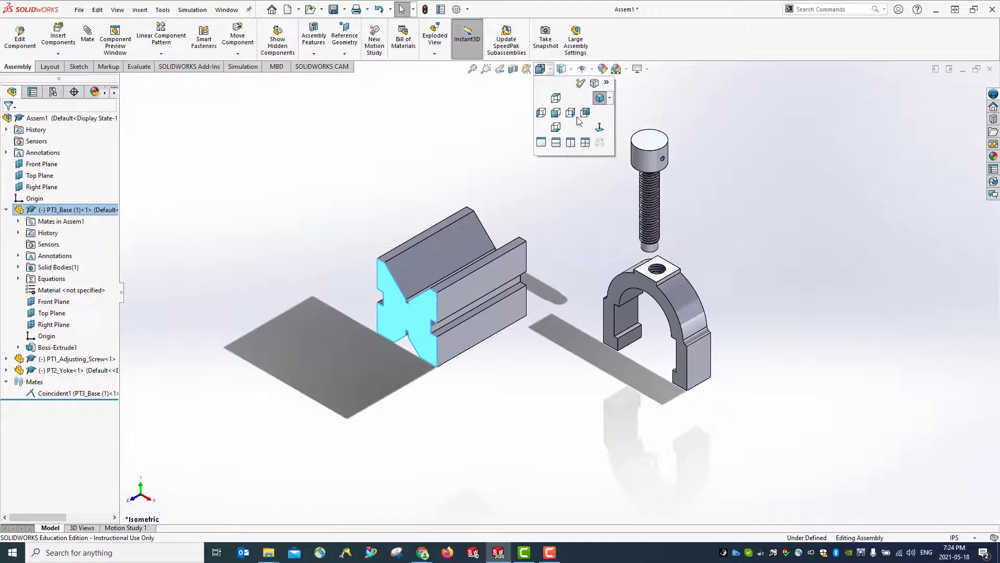
{"action": "left_click", "coordinate": [571, 113]}
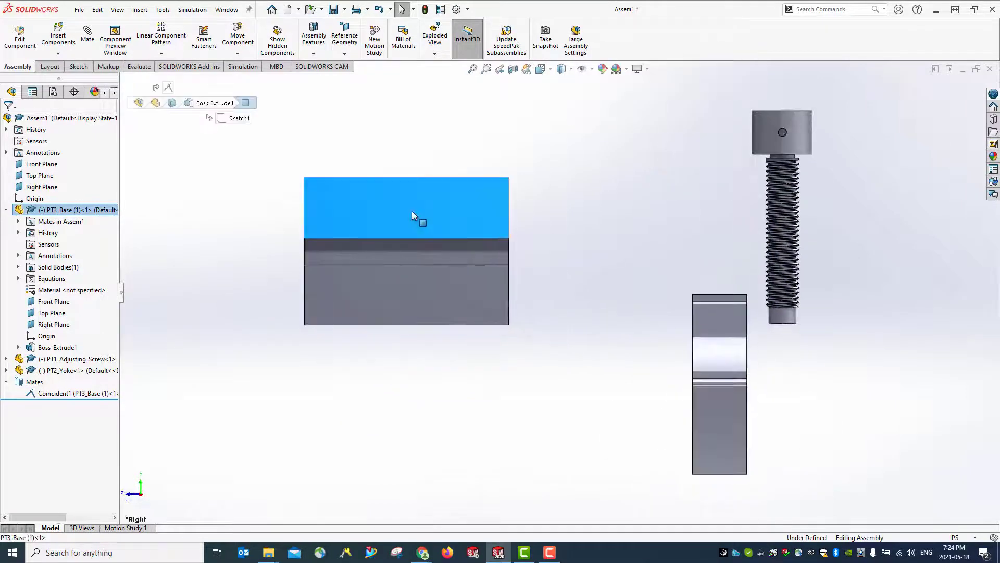
{"action": "left_click_drag", "start_coordinate": [413, 215], "coordinate": [361, 217]}
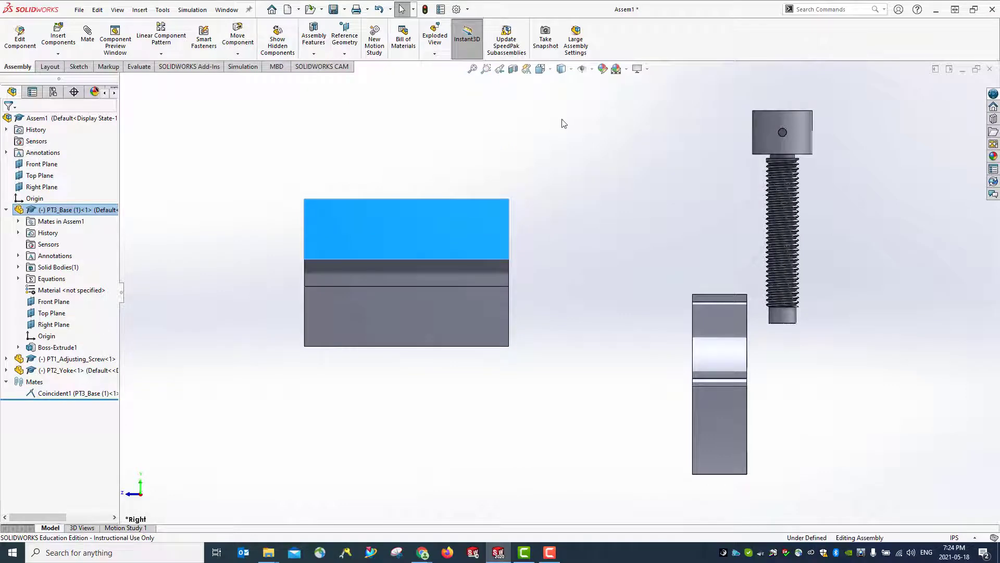
{"action": "key", "text": "ctrl+7"}
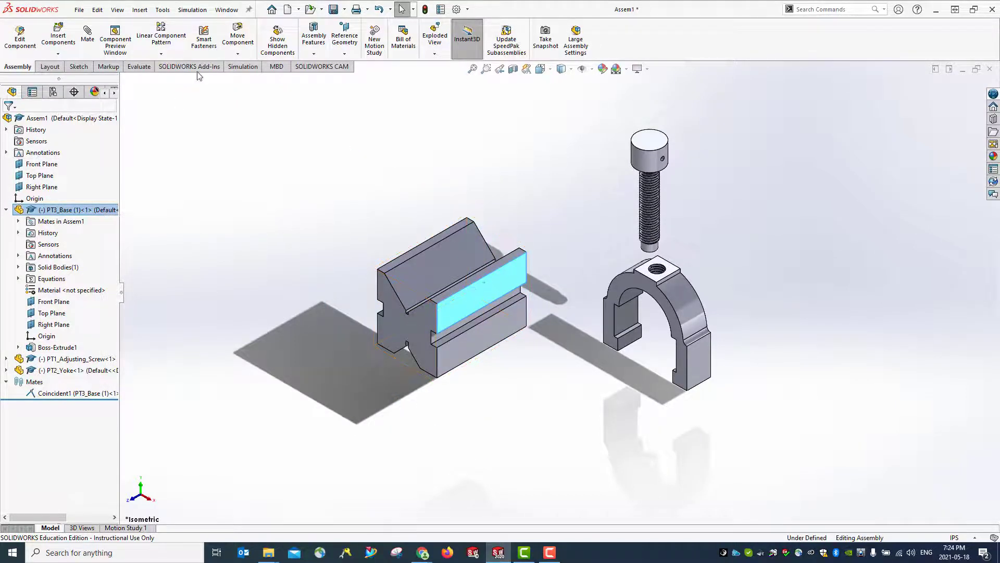
Add a coincident mate between the assembly's Top Plane and the base's Top Plane, clearing the preselected base face first
{"action": "left_click", "coordinate": [87, 41]}
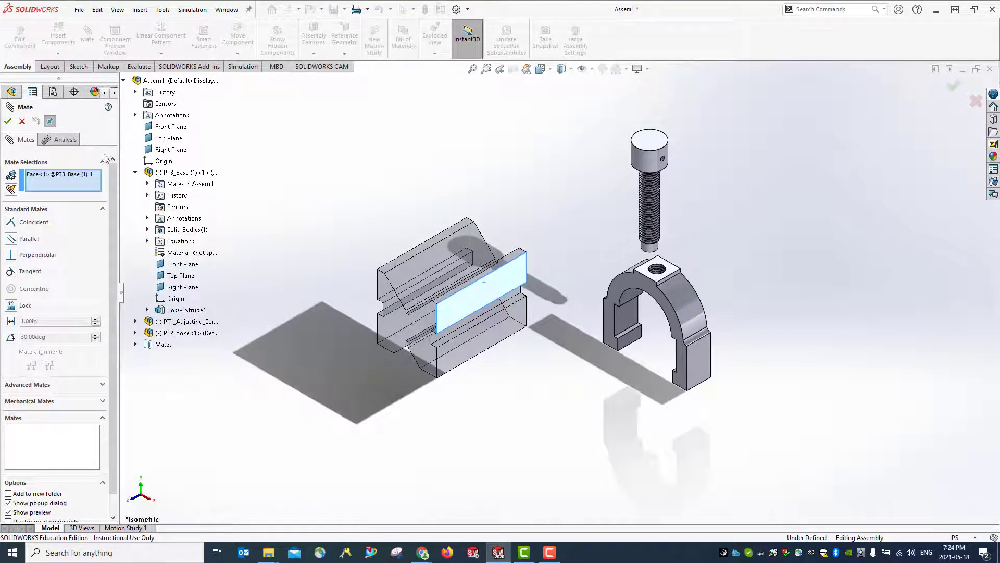
{"action": "right_click", "coordinate": [59, 175]}
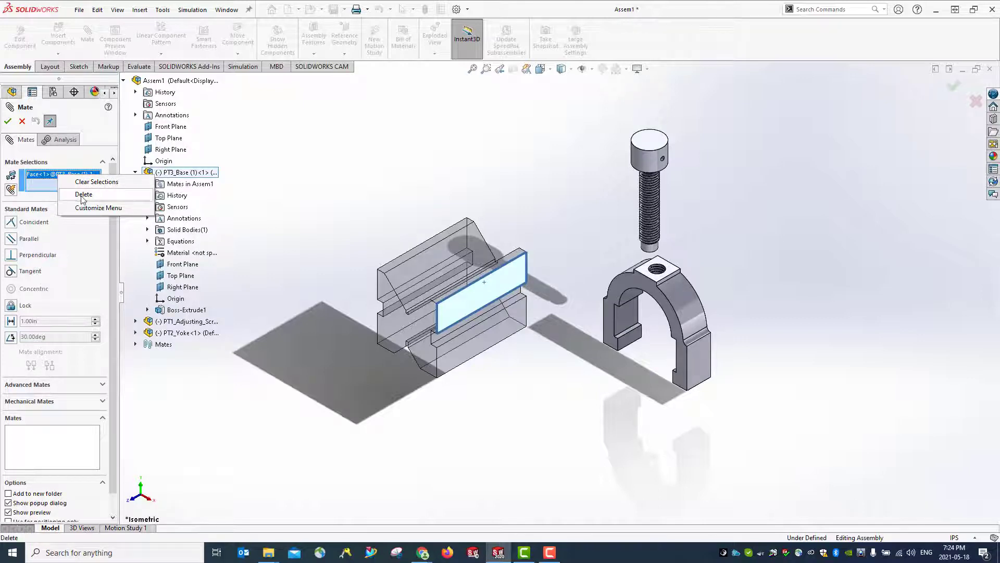
{"action": "left_click", "coordinate": [82, 195]}
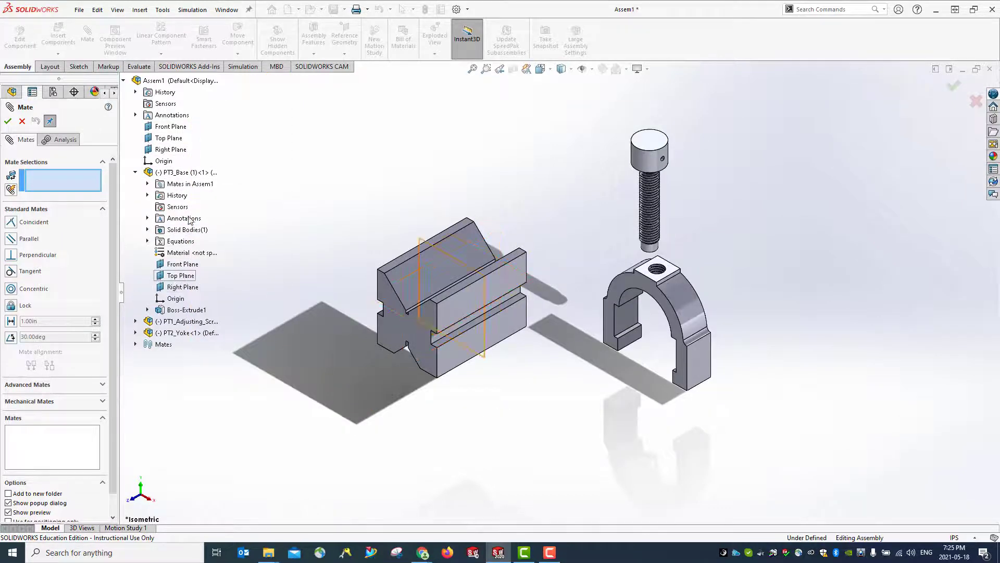
{"action": "left_click", "coordinate": [39, 184]}
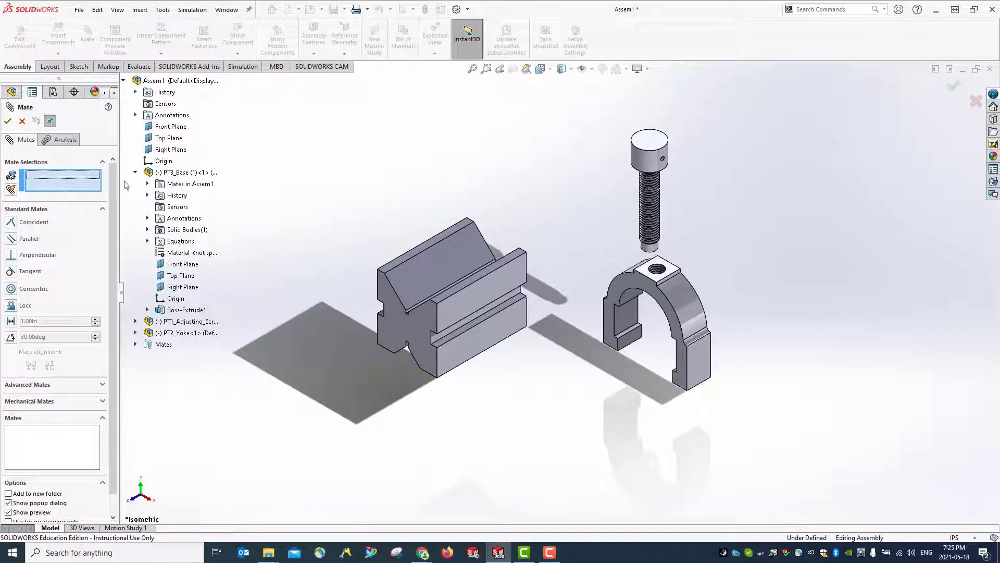
{"action": "left_click", "coordinate": [165, 139]}
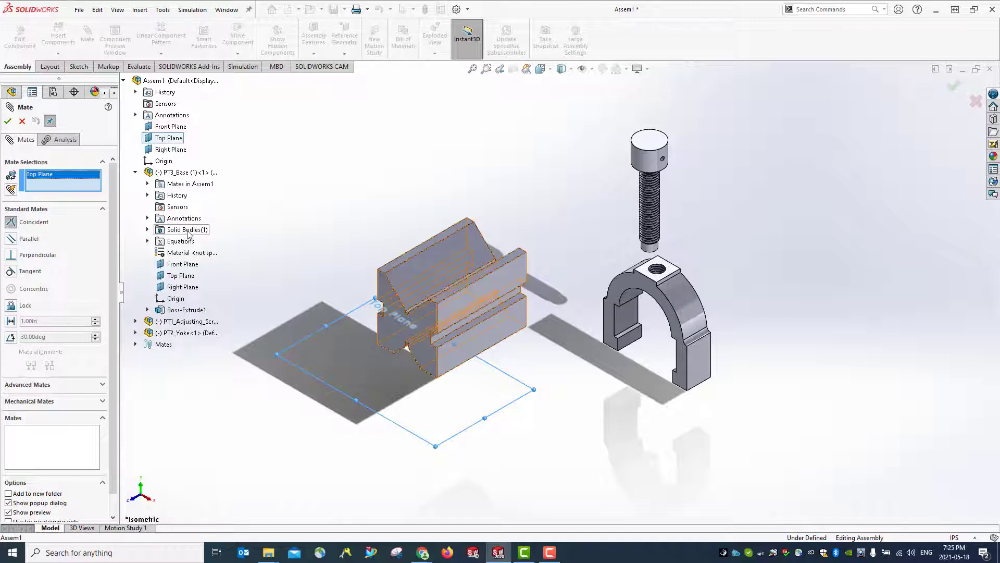
{"action": "left_click", "coordinate": [186, 278]}
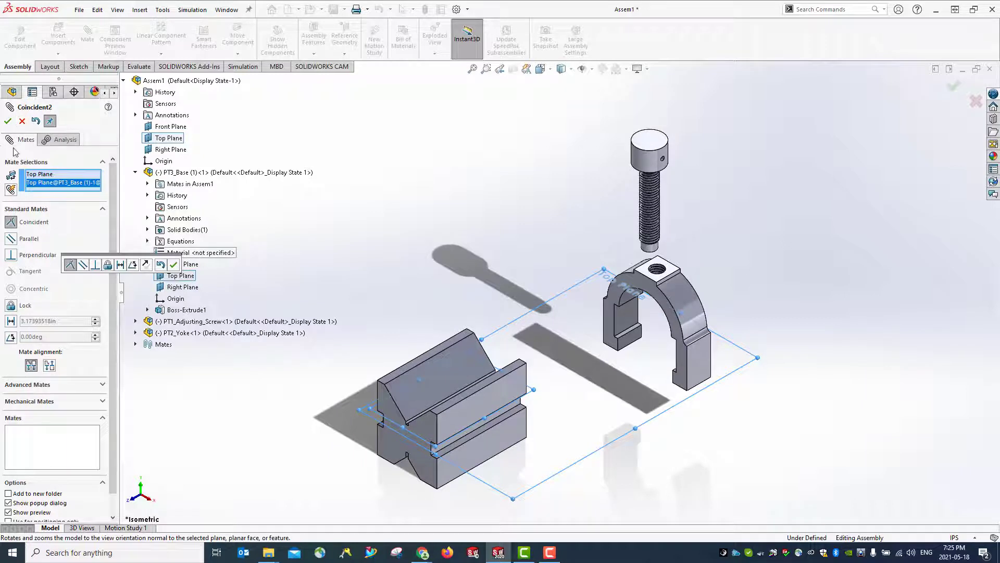
{"action": "left_click", "coordinate": [175, 265]}
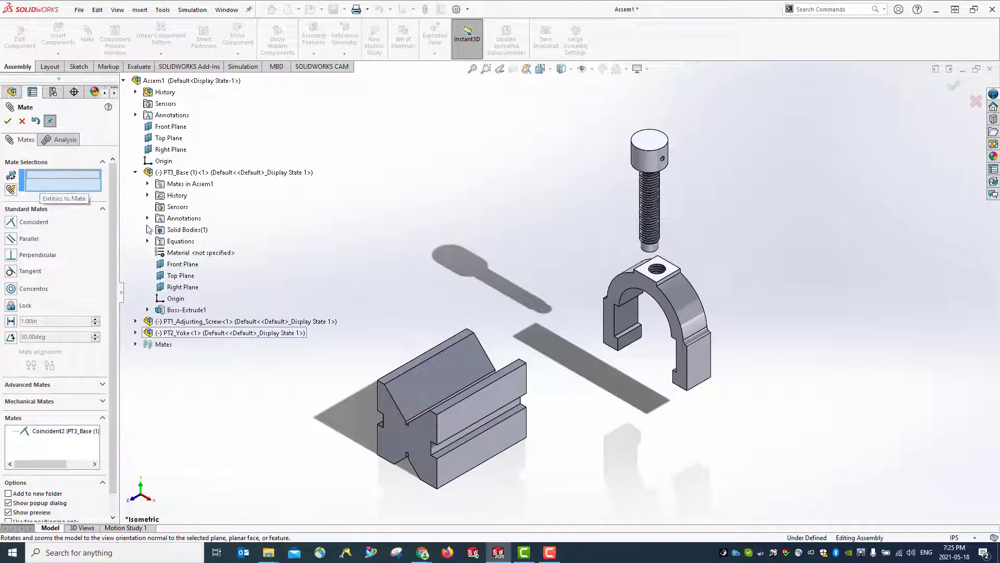
Slide the base to test its remaining freedom and mate its Right Plane coincident with the assembly's Right Plane
{"action": "left_click_drag", "start_coordinate": [421, 393], "coordinate": [323, 371]}
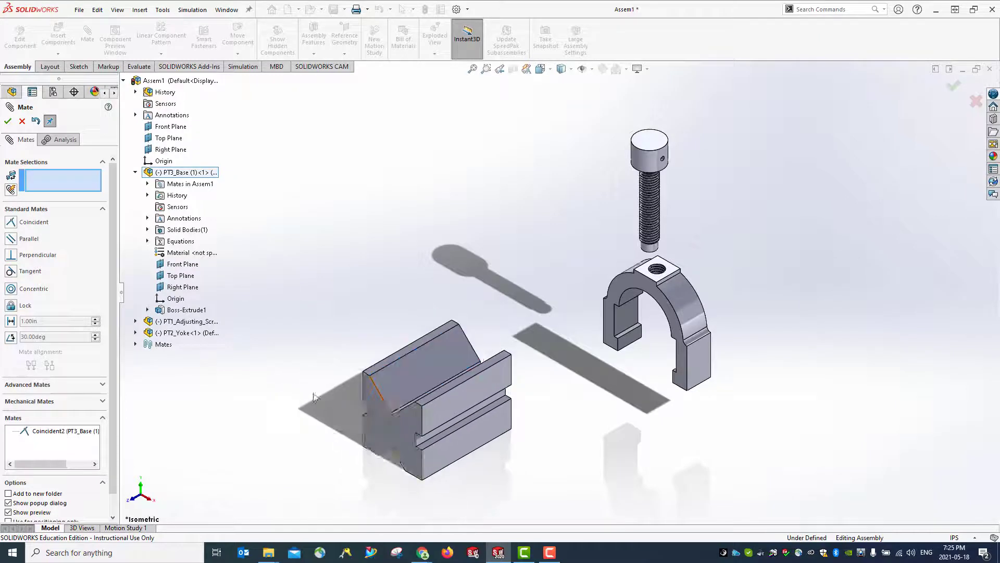
{"action": "left_click", "coordinate": [165, 150]}
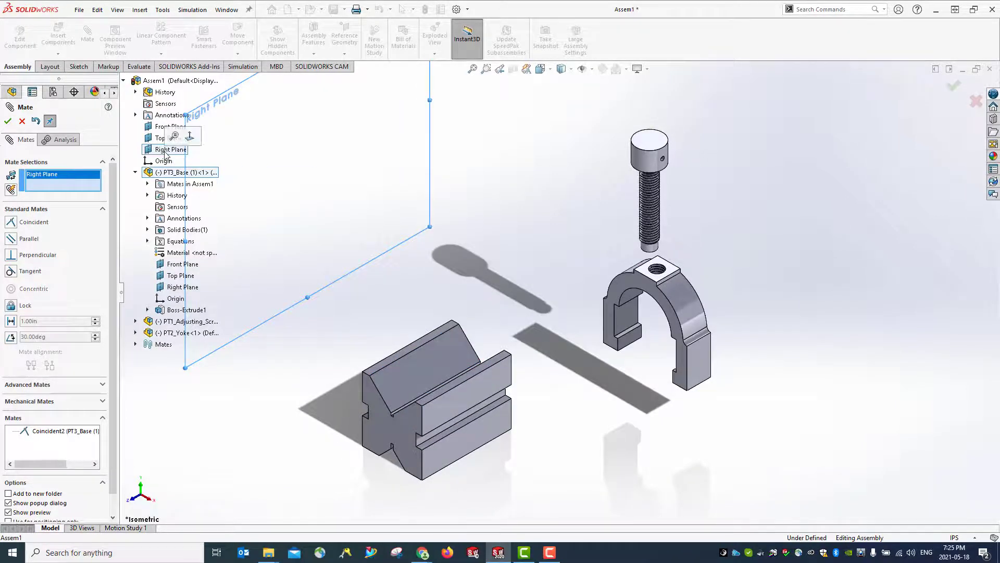
{"action": "left_click", "coordinate": [10, 223]}
{"action": "left_click", "coordinate": [181, 288]}
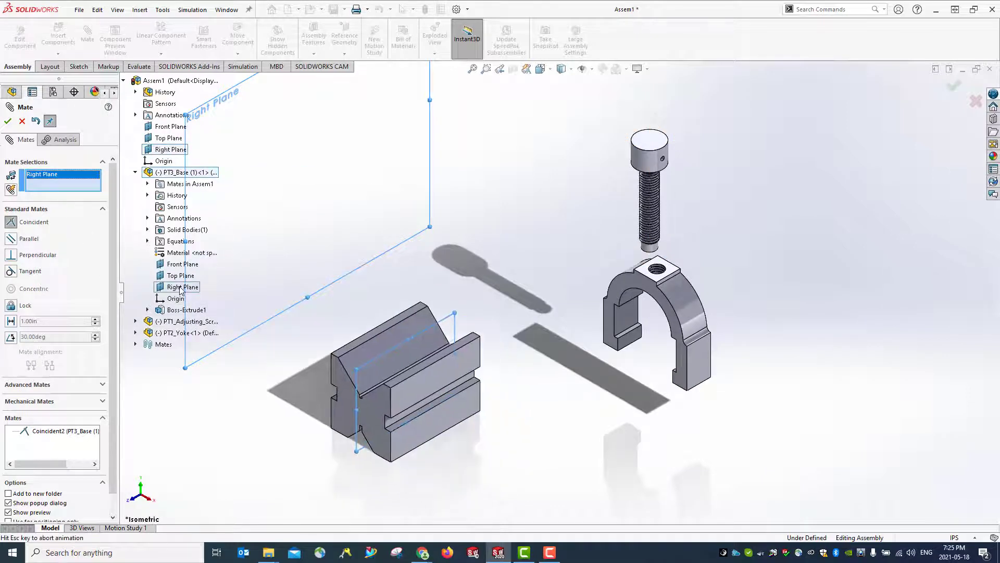
{"action": "left_click", "coordinate": [7, 121]}
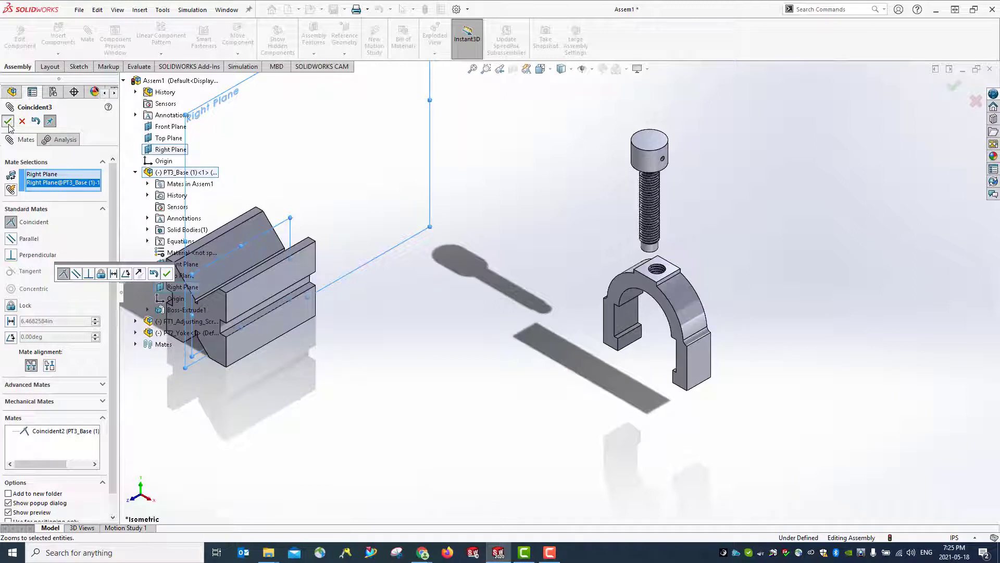
Review the base's three coincident mates one by one to examine which planes each uses, leaving the Mate command
{"action": "left_click", "coordinate": [135, 344]}
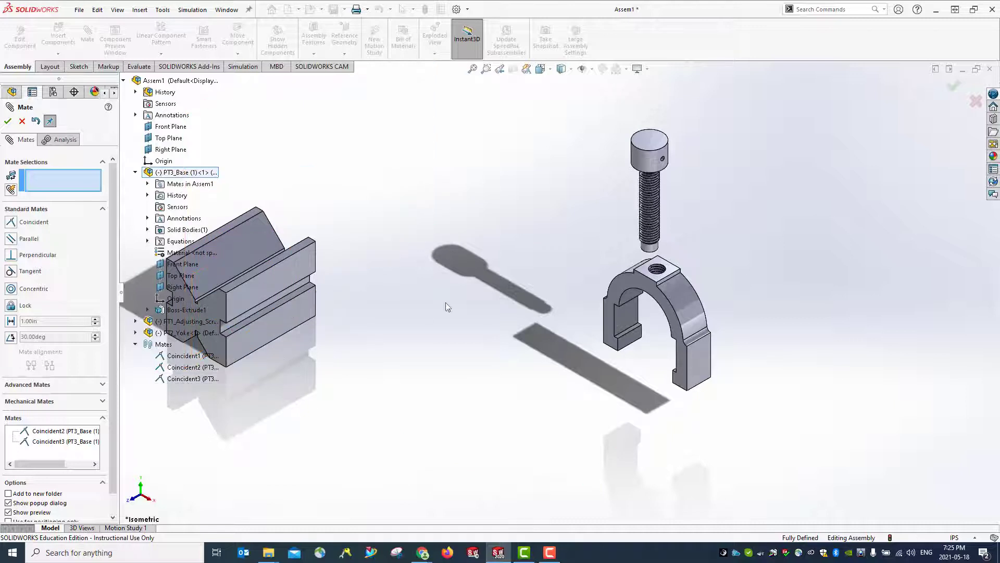
{"action": "key", "text": "f"}
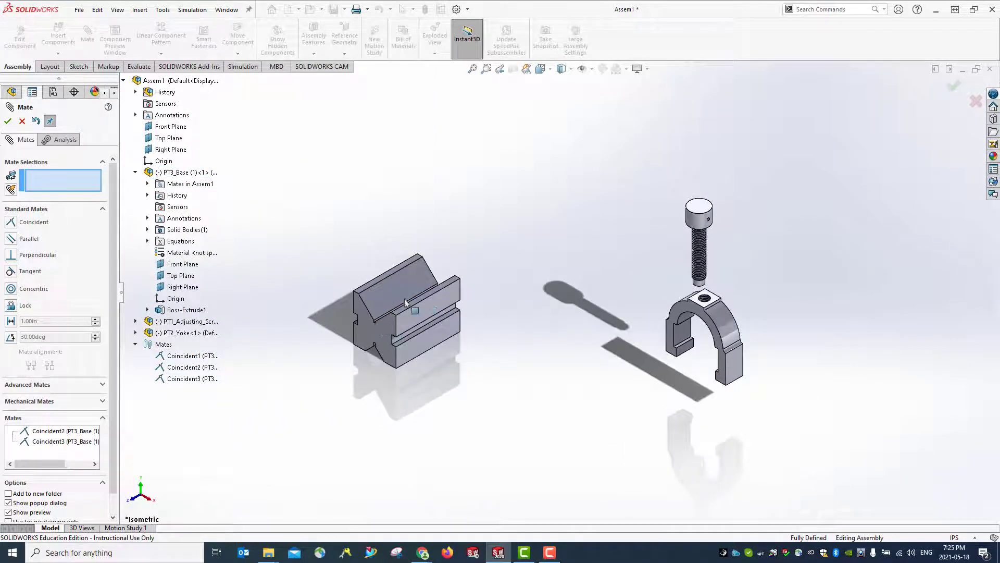
{"action": "left_click", "coordinate": [198, 355]}
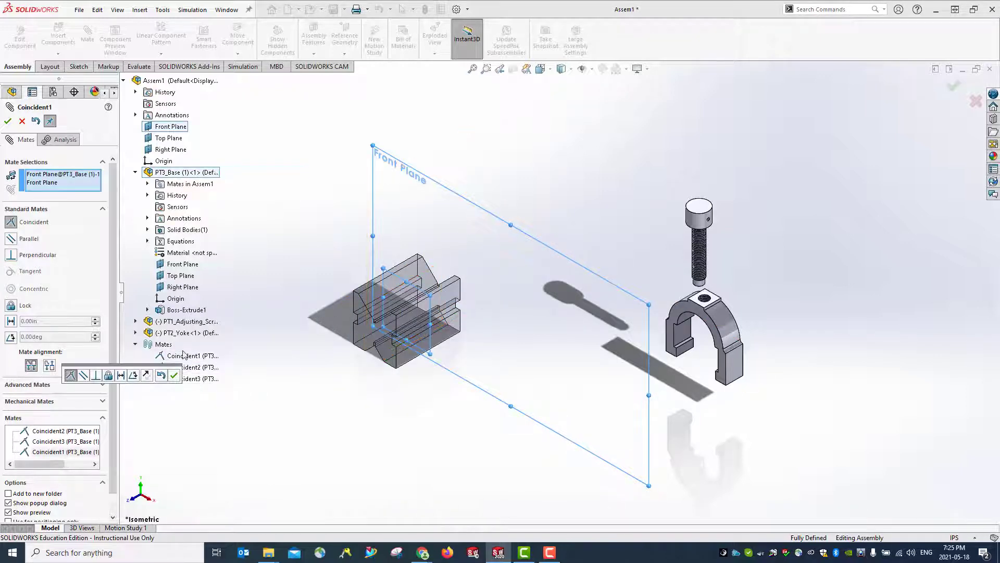
{"action": "left_click", "coordinate": [8, 122]}
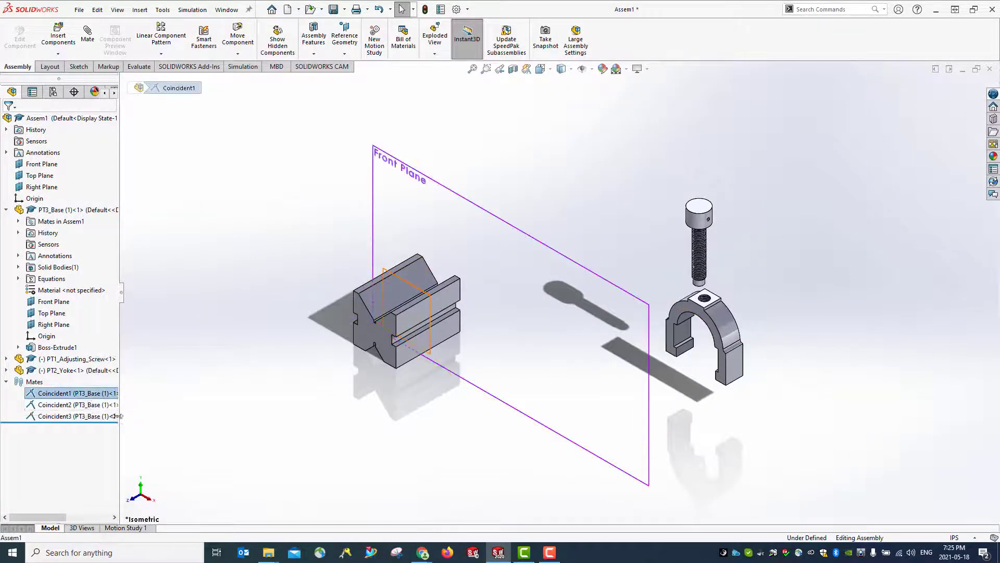
{"action": "left_click", "coordinate": [85, 394]}
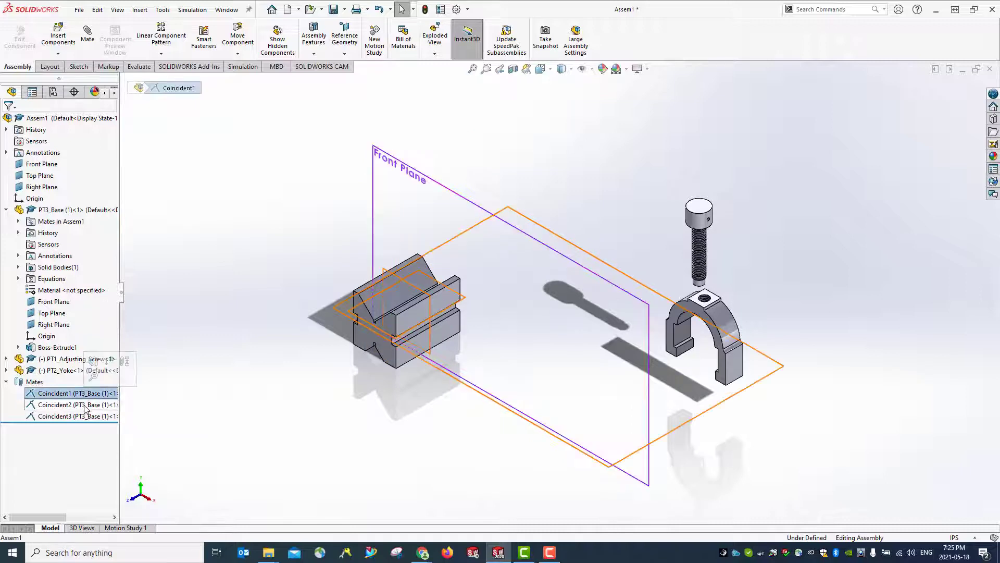
{"action": "left_click", "coordinate": [83, 405]}
{"action": "left_click", "coordinate": [85, 416]}
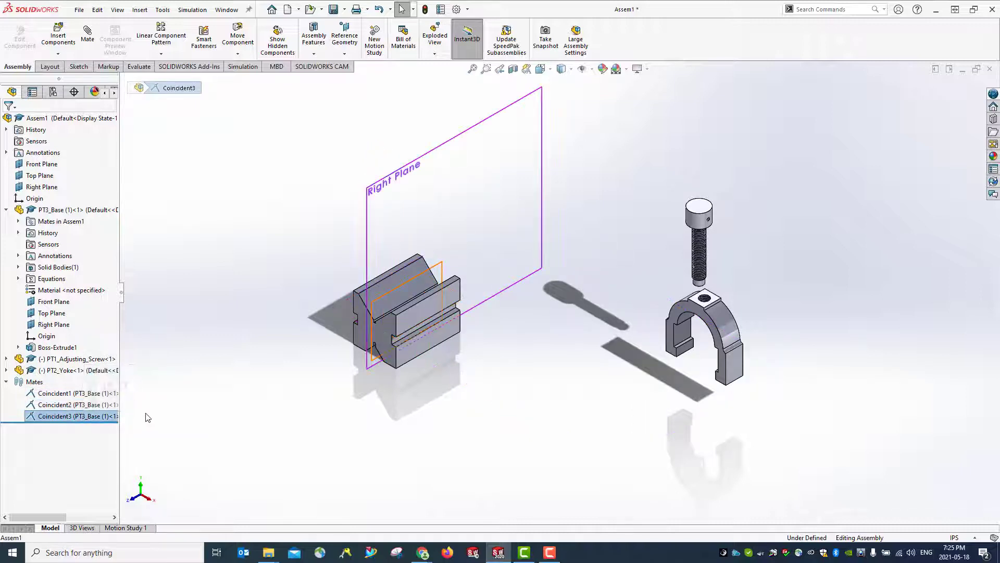
Group the base's three coincident mates in a new folder named FixBase
{"action": "left_click", "coordinate": [83, 394]}
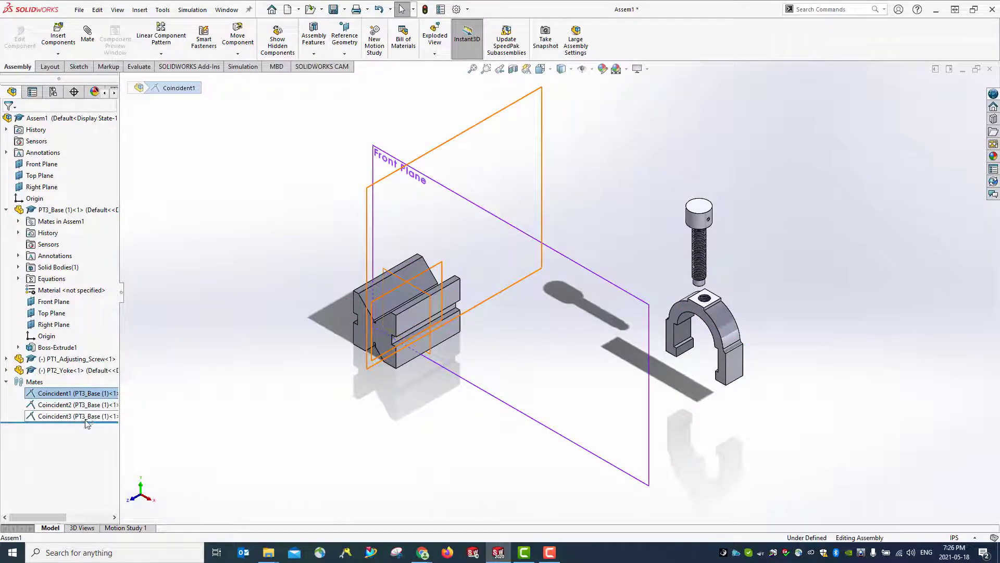
{"action": "left_click", "coordinate": [90, 417], "text": "shift"}
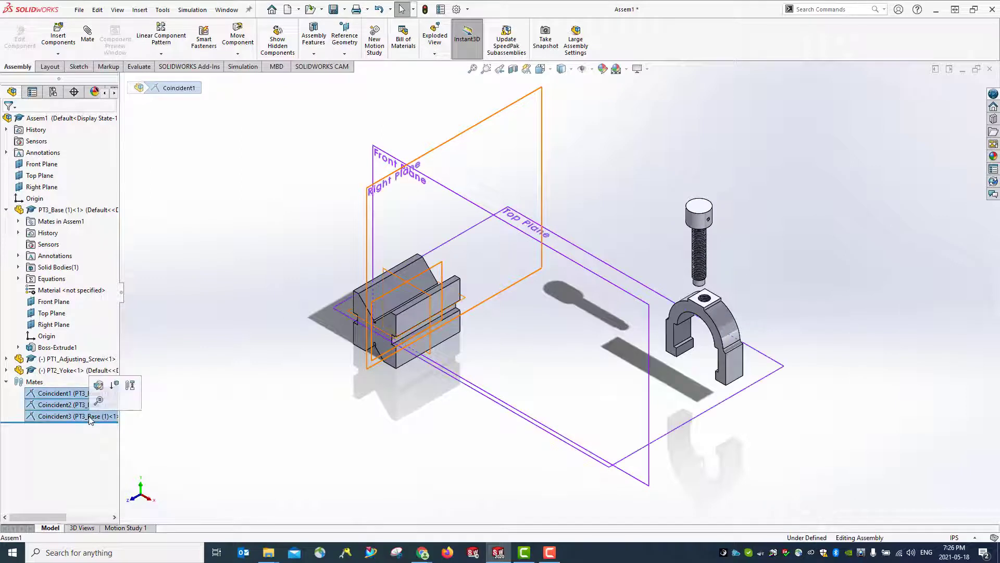
{"action": "right_click", "coordinate": [68, 394]}
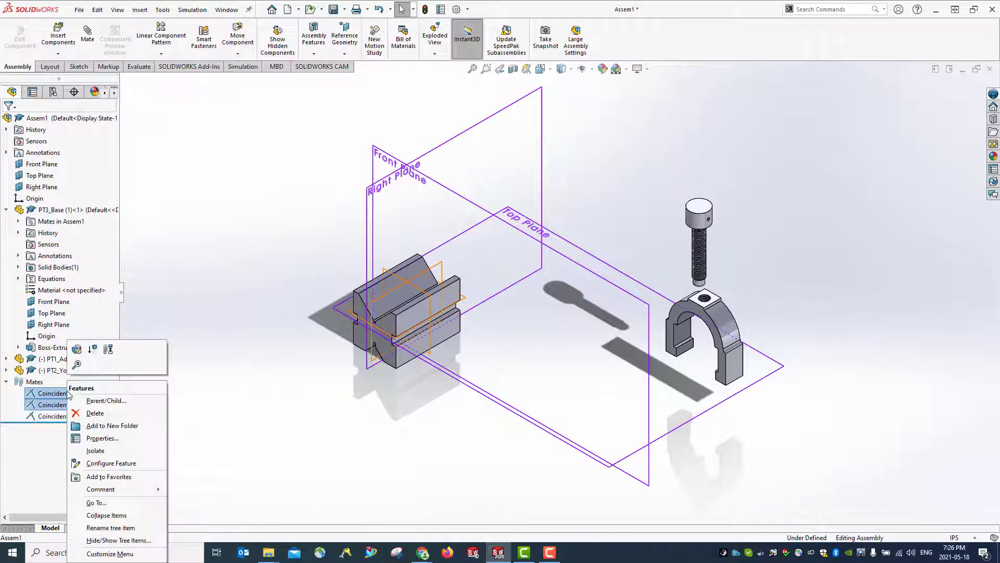
{"action": "left_click", "coordinate": [104, 426]}
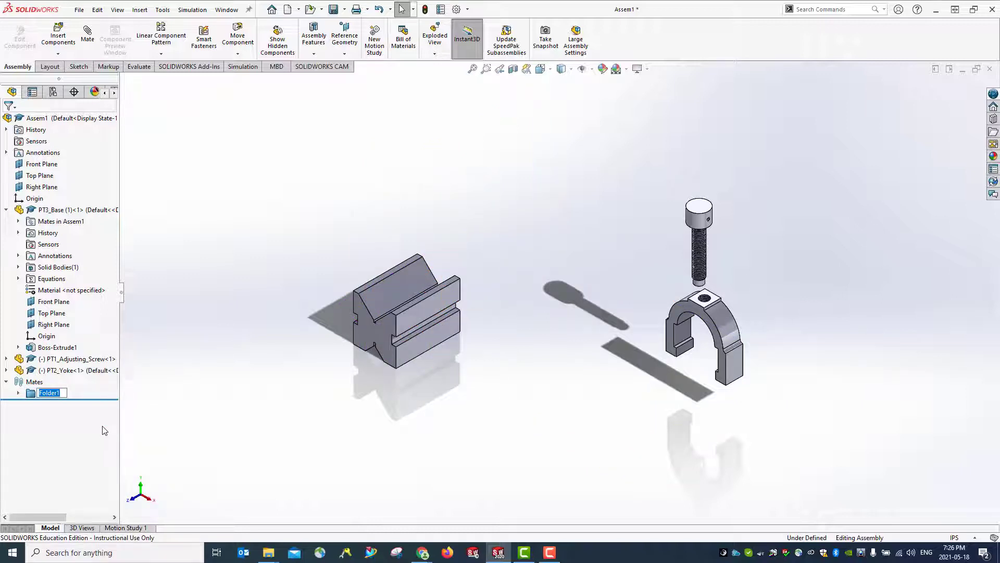
{"action": "type", "text": "The"}
{"action": "key", "text": "Return"}
{"action": "left_click", "coordinate": [54, 391]}
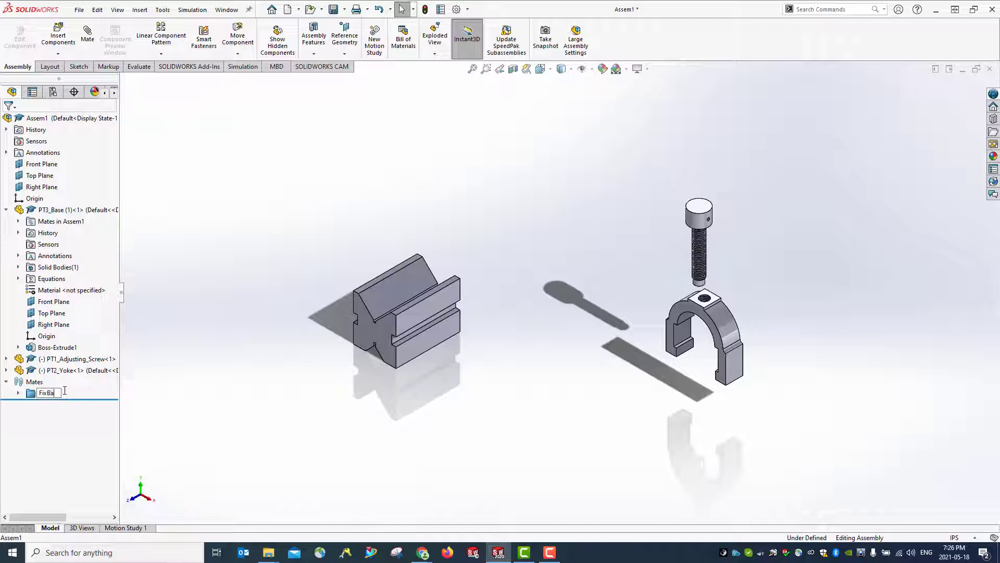
{"action": "type", "text": "FixBase"}
{"action": "key", "text": "Return"}
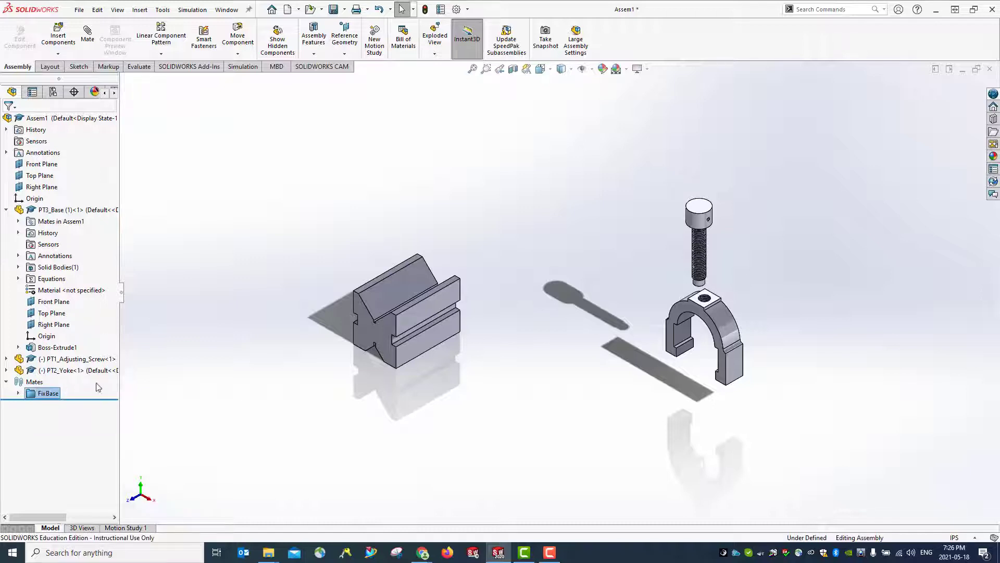
Suppress the FixBase mate folder, move the base freely to test it, and unsuppress the folder
{"action": "left_click", "coordinate": [19, 393]}
{"action": "left_click", "coordinate": [54, 404]}
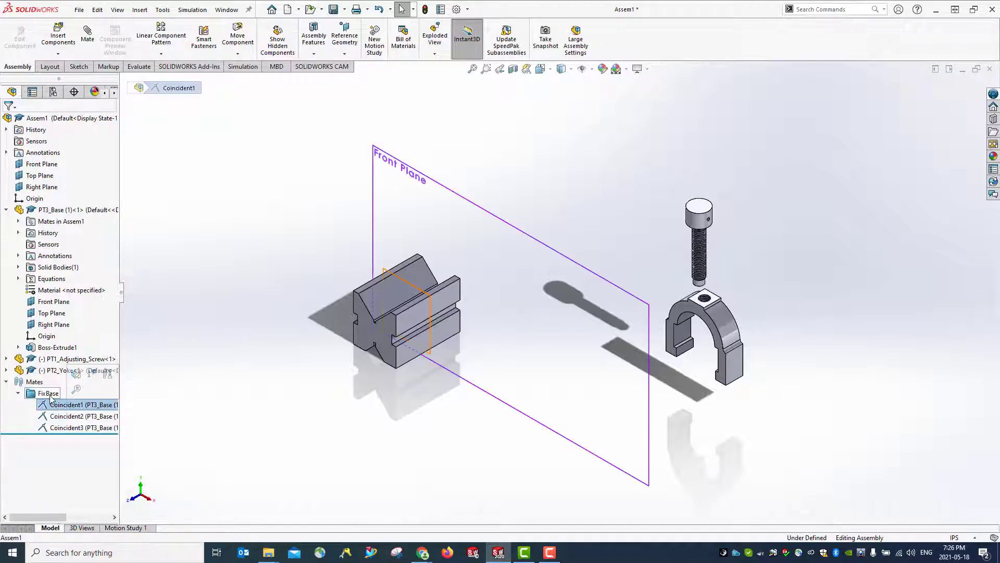
{"action": "right_click", "coordinate": [51, 396]}
{"action": "left_click", "coordinate": [62, 366]}
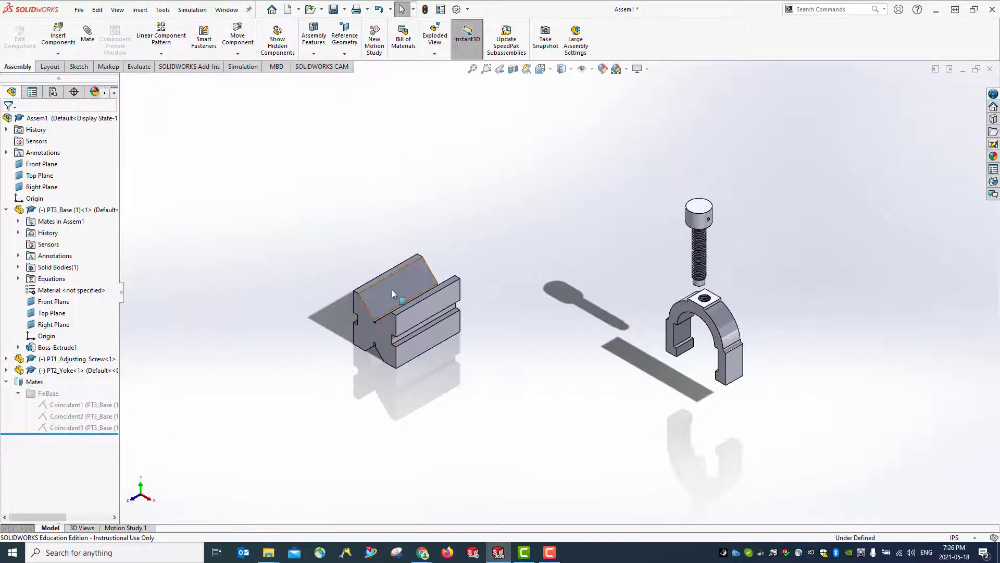
{"action": "left_click_drag", "start_coordinate": [392, 292], "coordinate": [484, 219]}
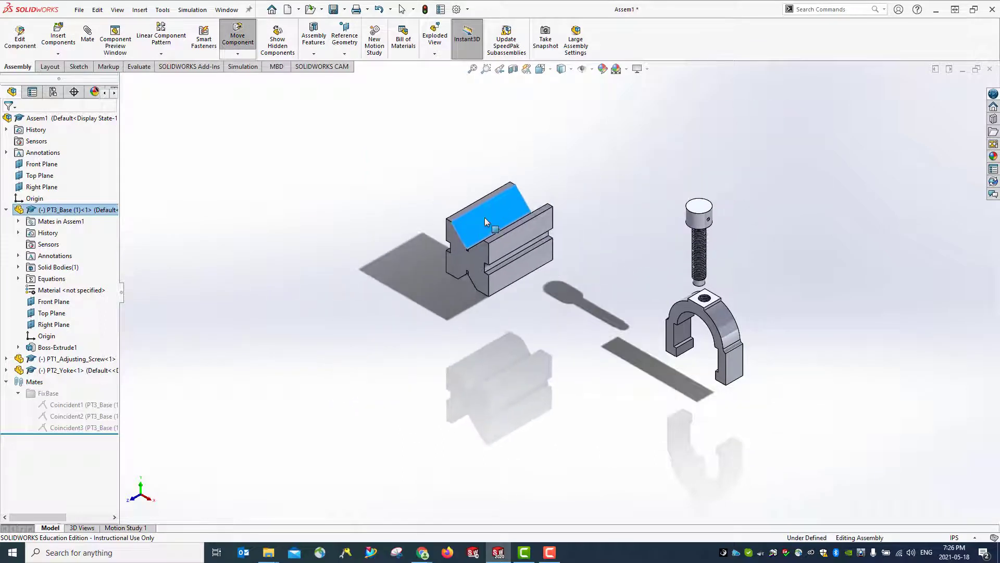
{"action": "right_click", "coordinate": [46, 395]}
{"action": "left_click", "coordinate": [78, 383]}
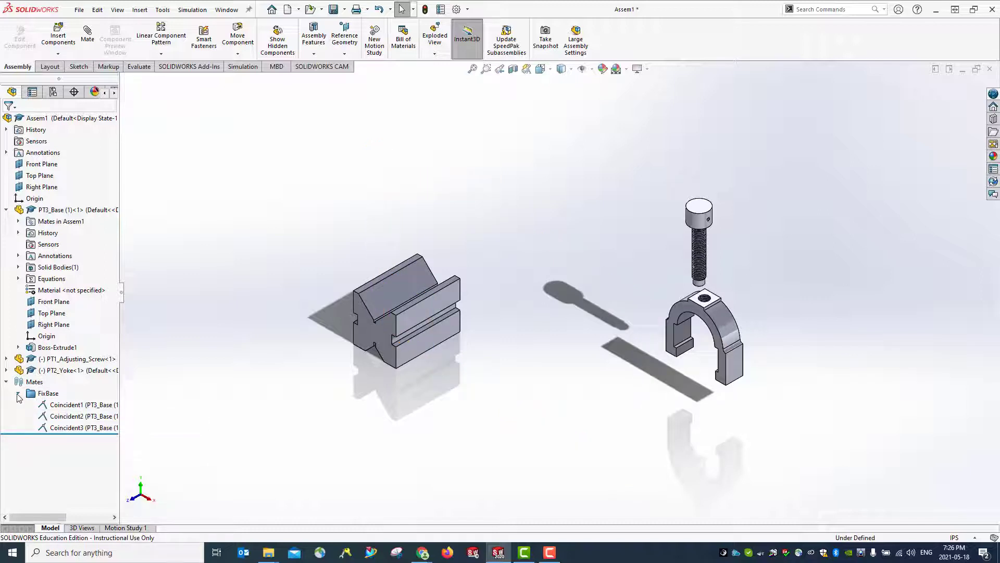
Fix the base component in place
{"action": "right_click", "coordinate": [379, 291]}
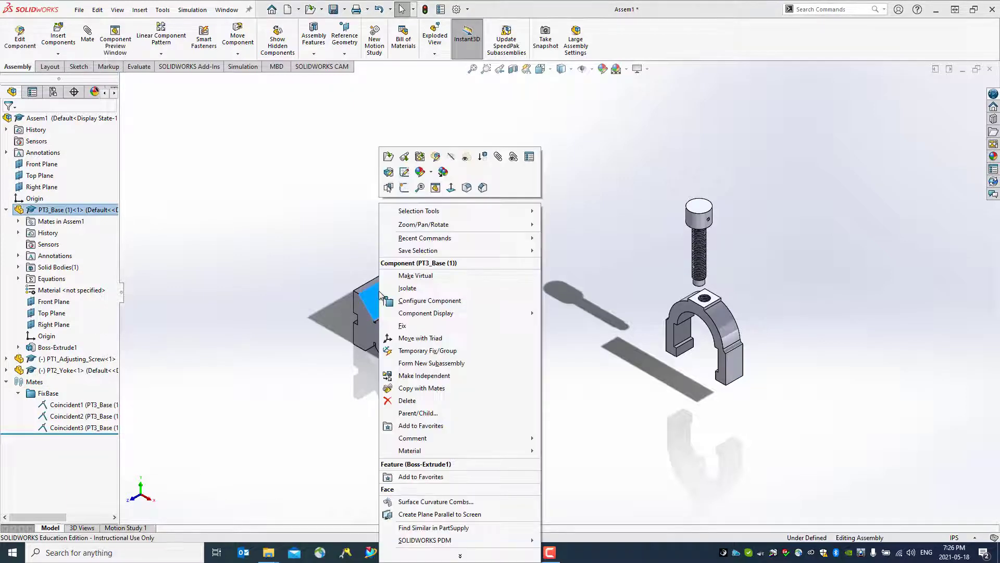
{"action": "left_click", "coordinate": [402, 326]}
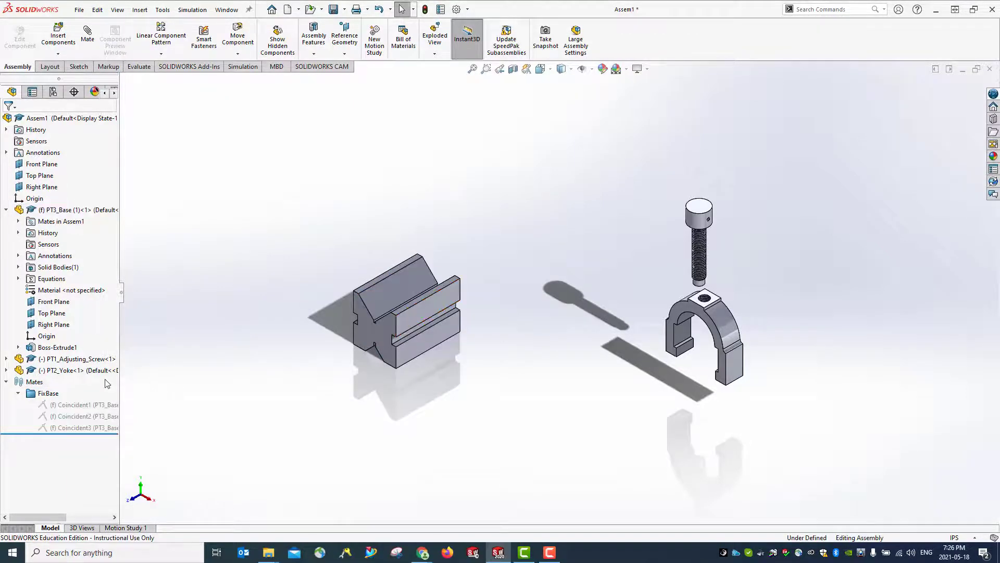
{"action": "left_click", "coordinate": [18, 393]}
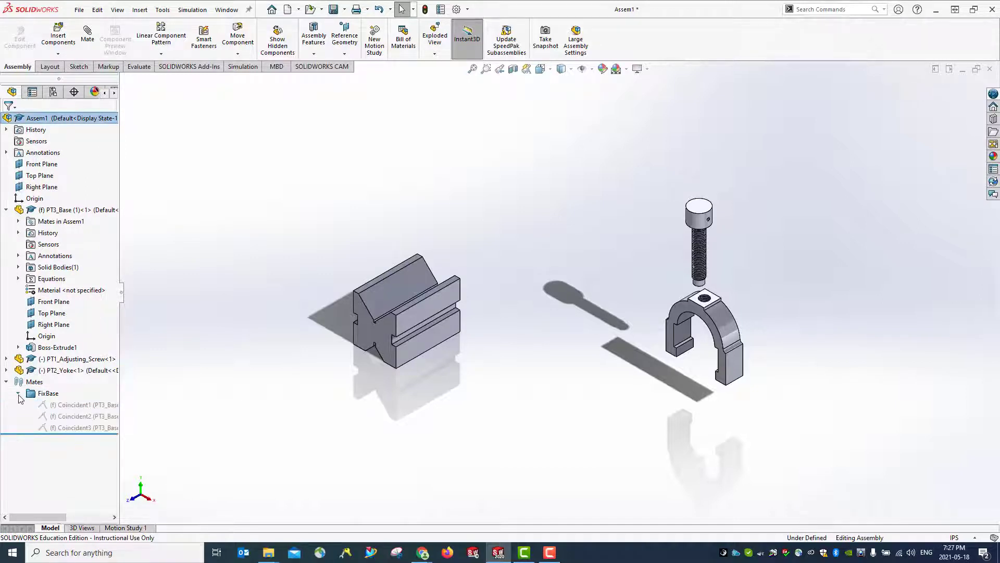
Suppress the FixBase mate folder and try to move the fixed base to test that it is still held
{"action": "right_click", "coordinate": [48, 393]}
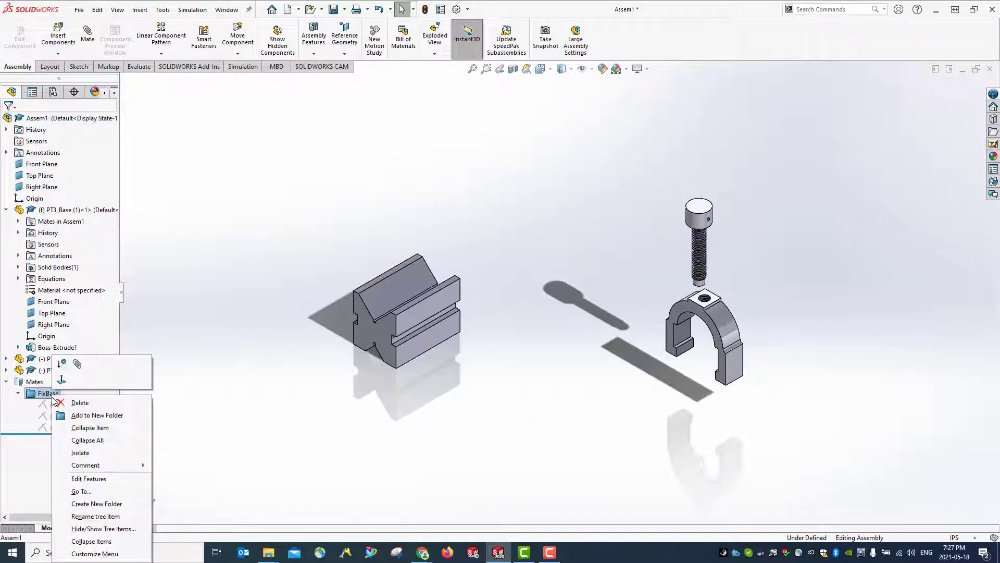
{"action": "left_click", "coordinate": [63, 364]}
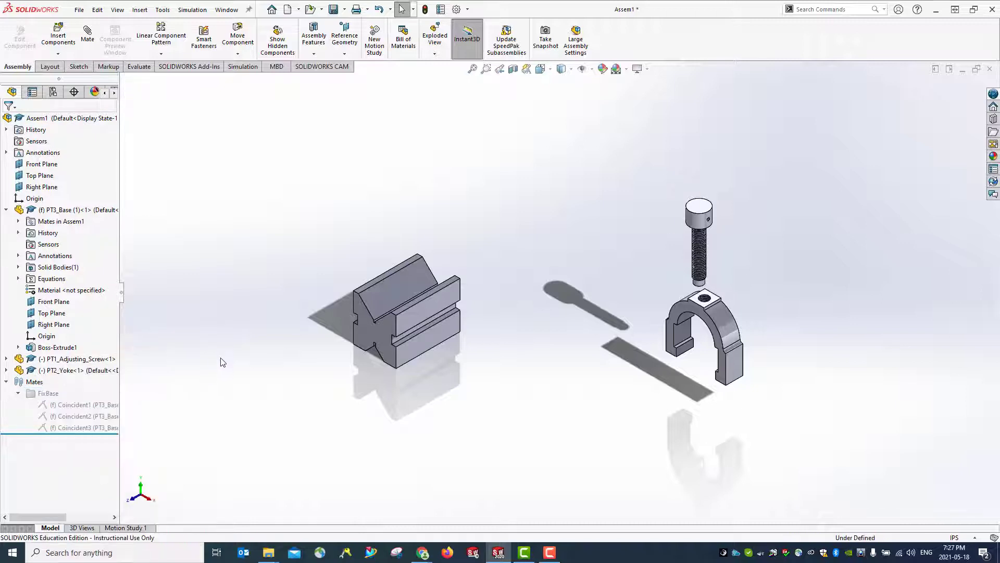
{"action": "left_click_drag", "start_coordinate": [406, 292], "coordinate": [642, 191]}
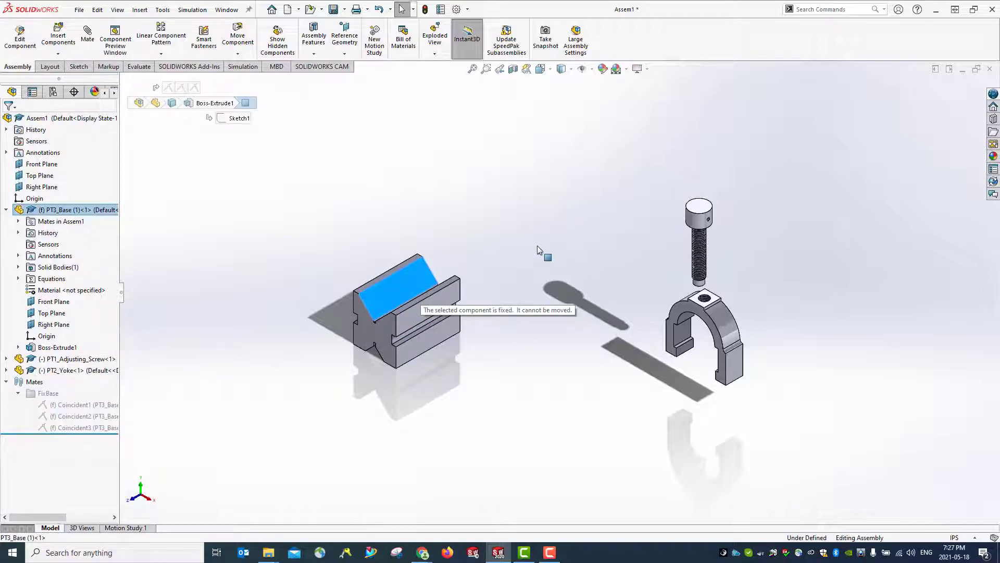
{"action": "left_click_drag", "start_coordinate": [538, 245], "coordinate": [522, 258]}
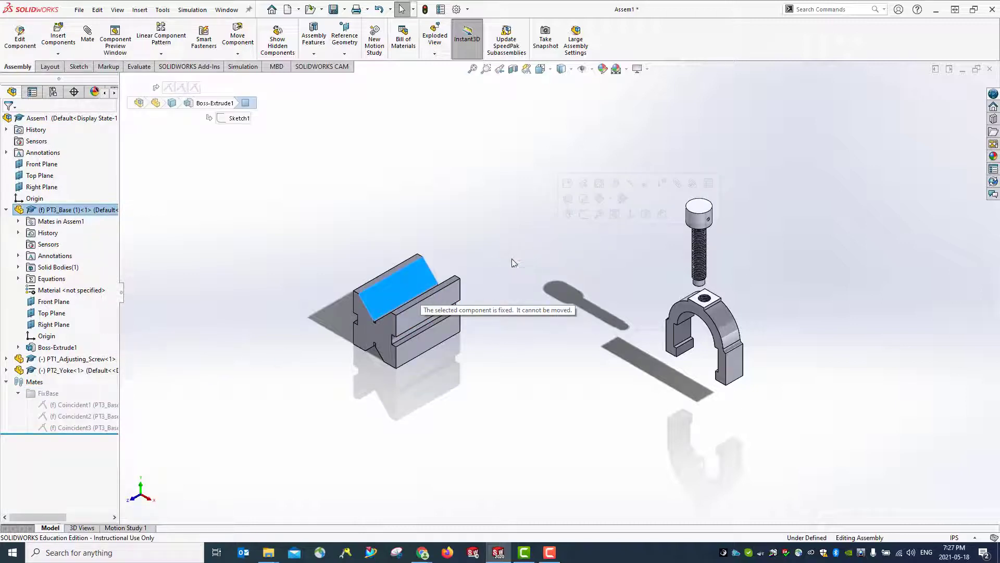
{"action": "left_click", "coordinate": [320, 368]}
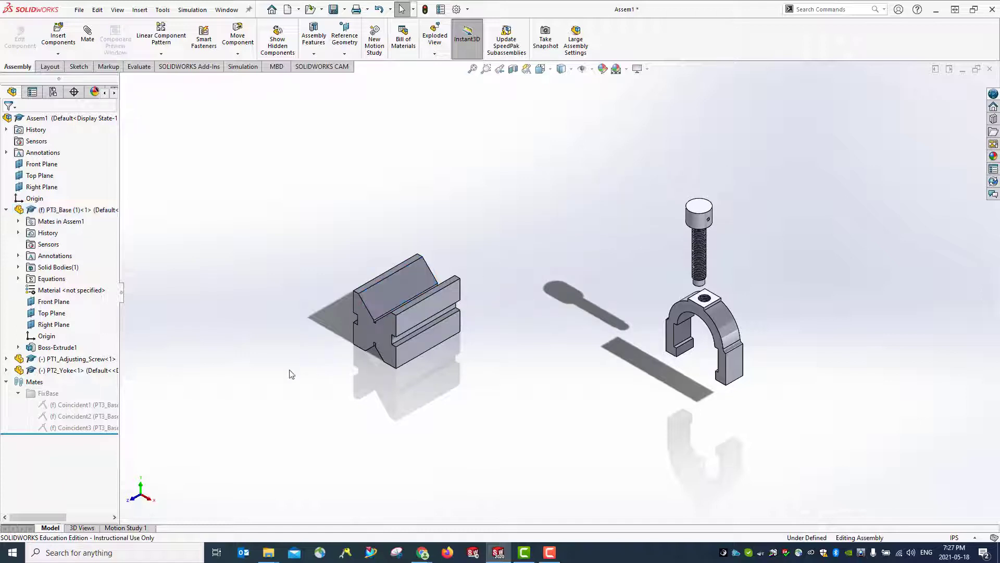
Unsuppress the FixBase mate folder and collapse it
{"action": "left_click", "coordinate": [18, 393]}
{"action": "left_click", "coordinate": [18, 394]}
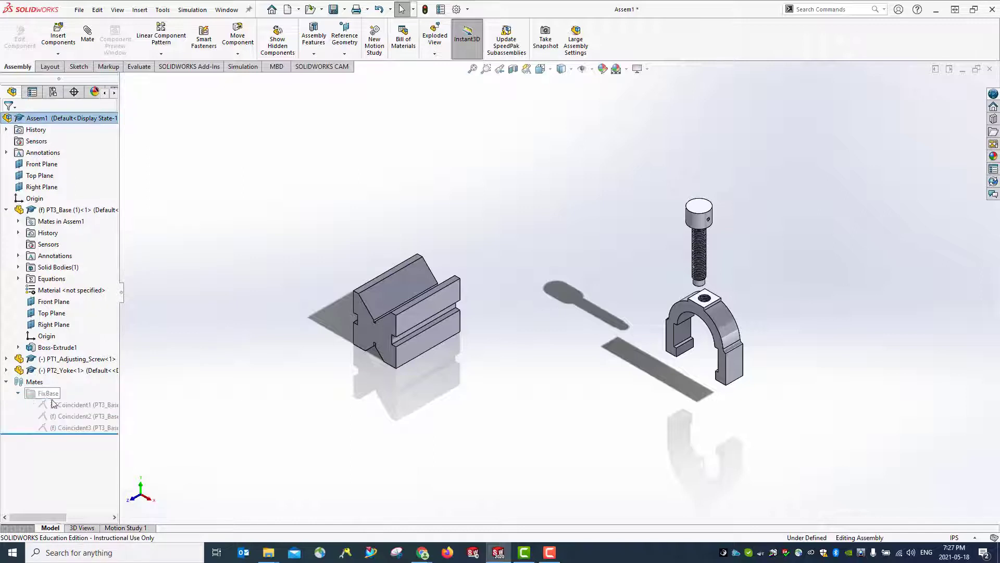
{"action": "right_click", "coordinate": [47, 394]}
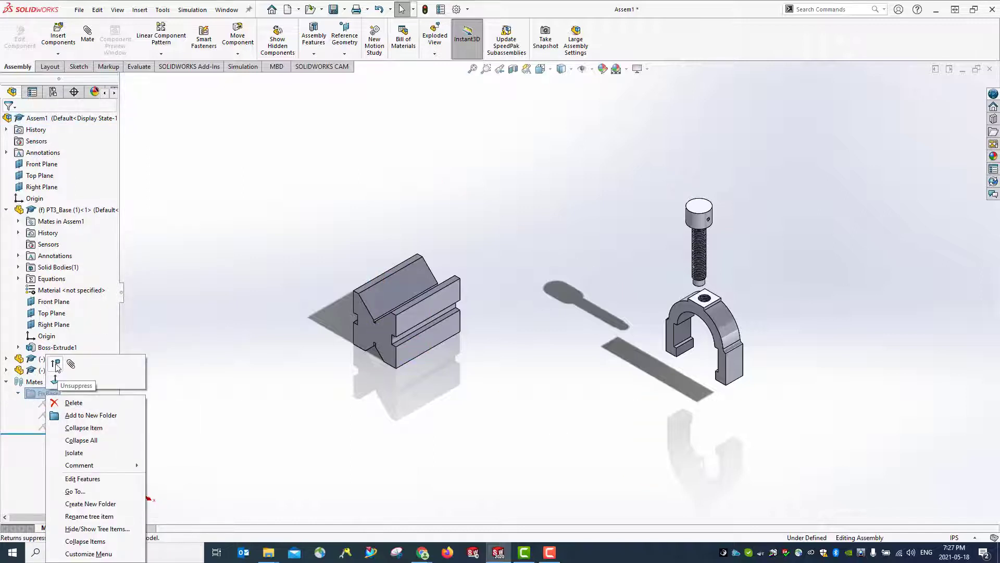
{"action": "left_click", "coordinate": [58, 366]}
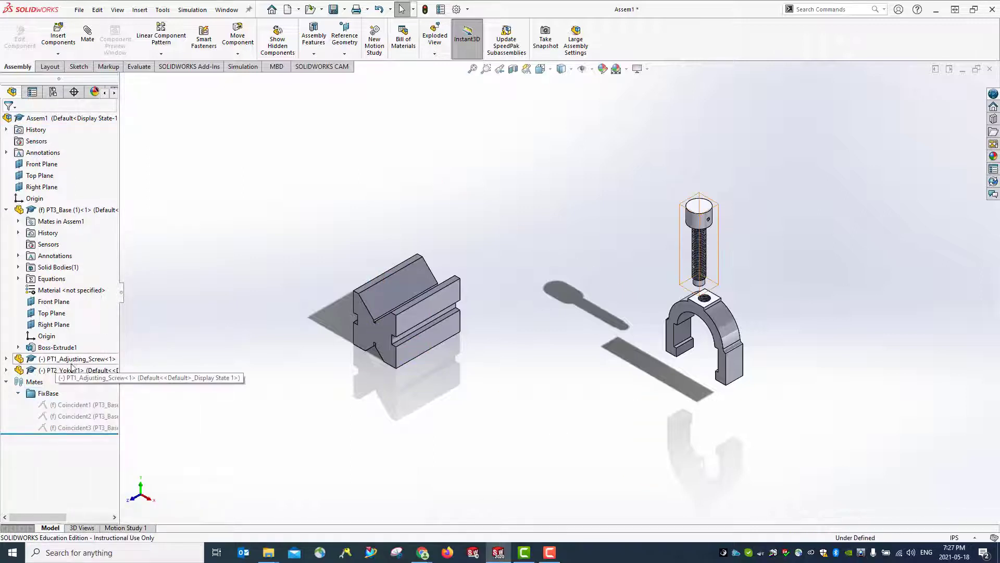
{"action": "left_click", "coordinate": [18, 393]}
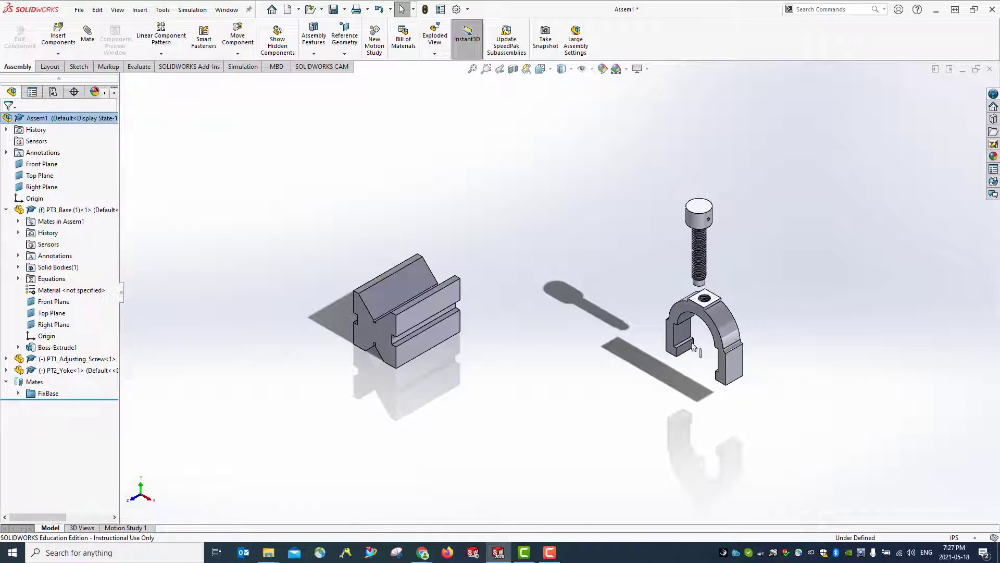
Move the yoke and the adjusting screw freely to positions closer to the base
{"action": "left_click_drag", "start_coordinate": [724, 325], "coordinate": [575, 238]}
{"action": "left_click_drag", "start_coordinate": [697, 218], "coordinate": [437, 140]}
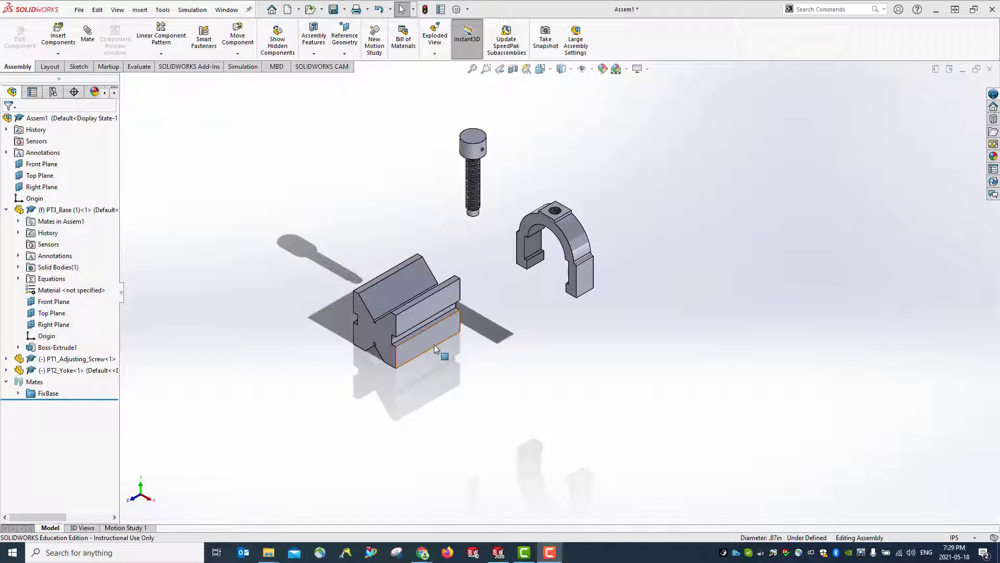
{"action": "middle_click_drag", "start_coordinate": [417, 373], "coordinate": [471, 329]}
{"action": "key", "text": "Escape"}
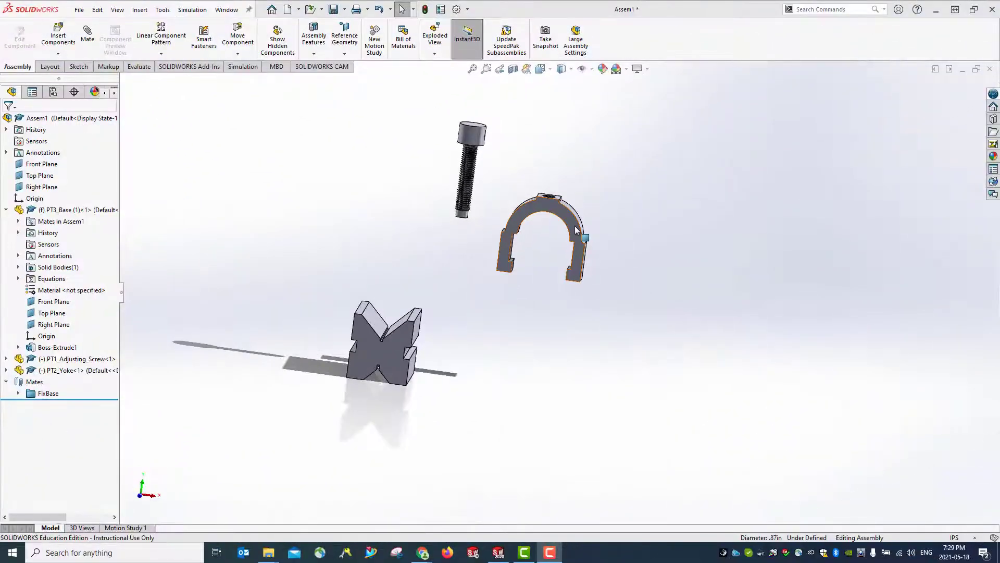
{"action": "scroll", "coordinate": [565, 226], "scroll_direction": "down", "scroll_amount": 2}
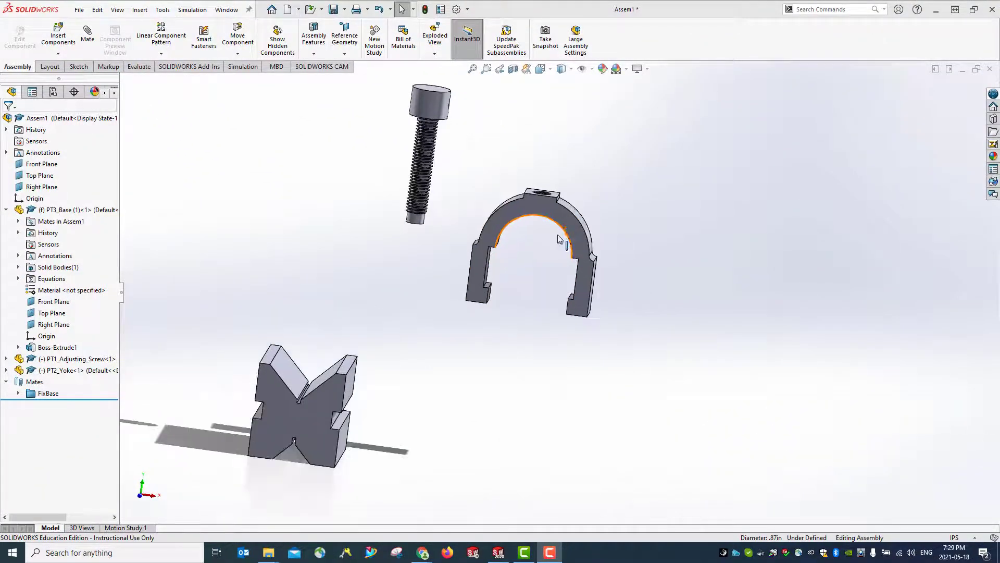
{"action": "middle_click_drag", "start_coordinate": [527, 268], "coordinate": [456, 396]}
{"action": "left_click", "coordinate": [461, 353]}
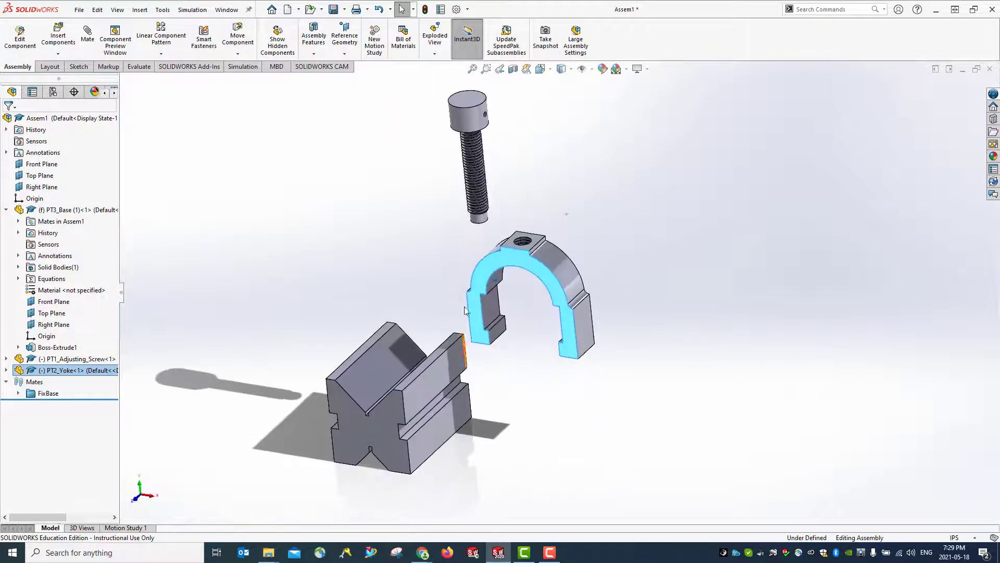
Move the adjusting screw to the far side of the yoke and the yoke up above the base
{"action": "left_click_drag", "start_coordinate": [484, 188], "coordinate": [651, 318]}
{"action": "middle_click_drag", "start_coordinate": [651, 318], "coordinate": [547, 225]}
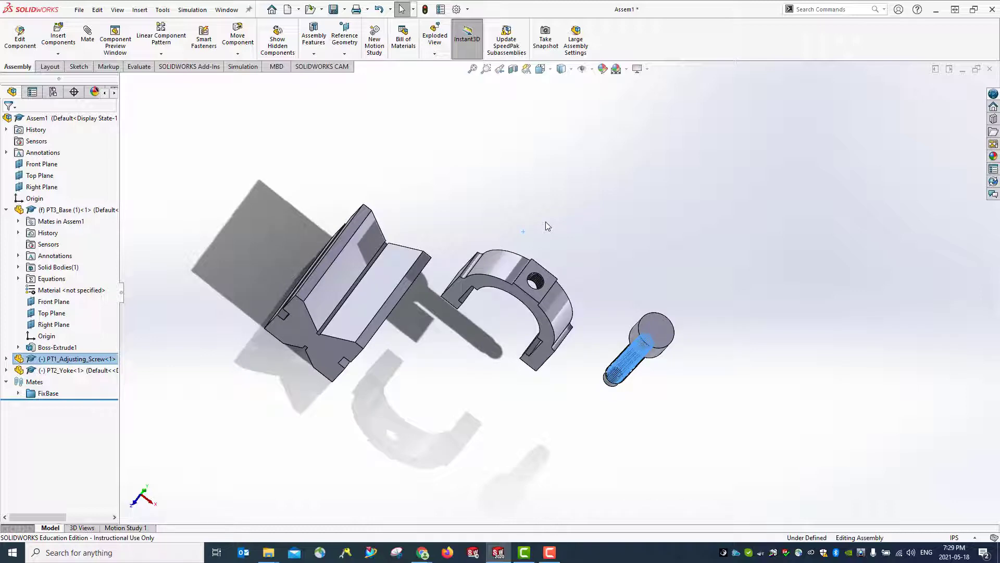
{"action": "key", "text": "ctrl+7"}
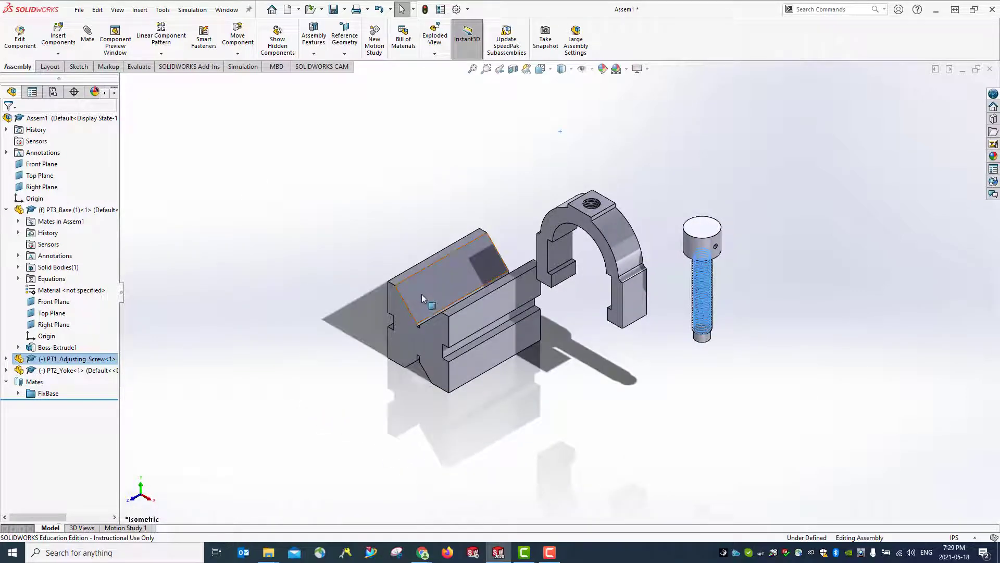
{"action": "left_click", "coordinate": [627, 244]}
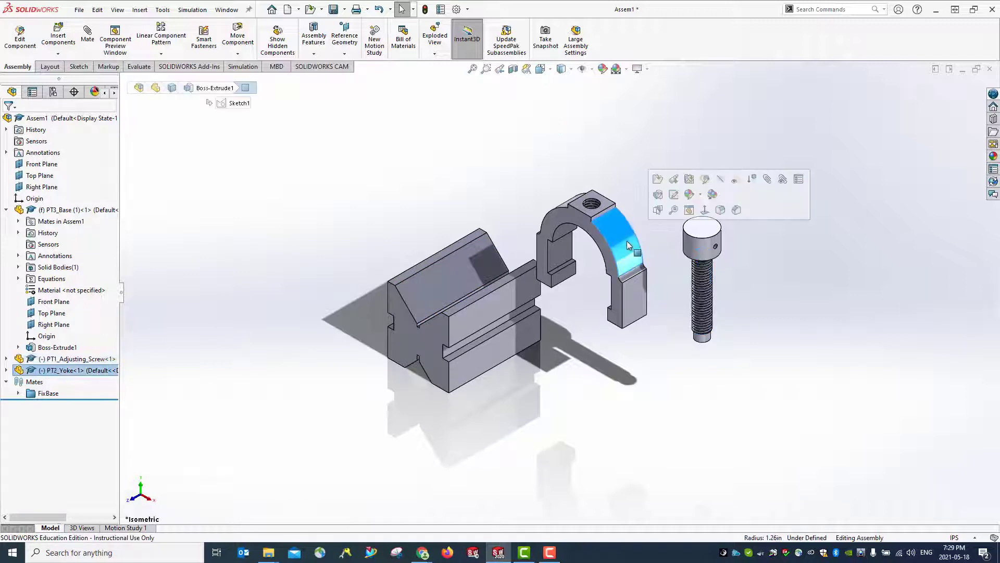
{"action": "left_click_drag", "start_coordinate": [618, 241], "coordinate": [577, 170]}
{"action": "key", "text": "ctrl+1"}
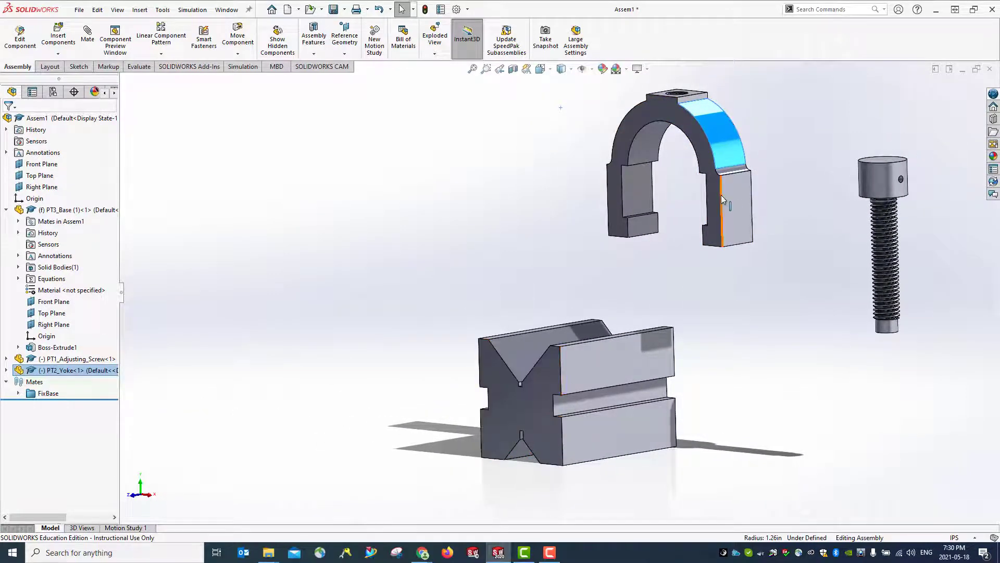
Start a new mate, clear the preselected yoke face, and choose the advanced Width mate type
{"action": "left_click", "coordinate": [87, 33]}
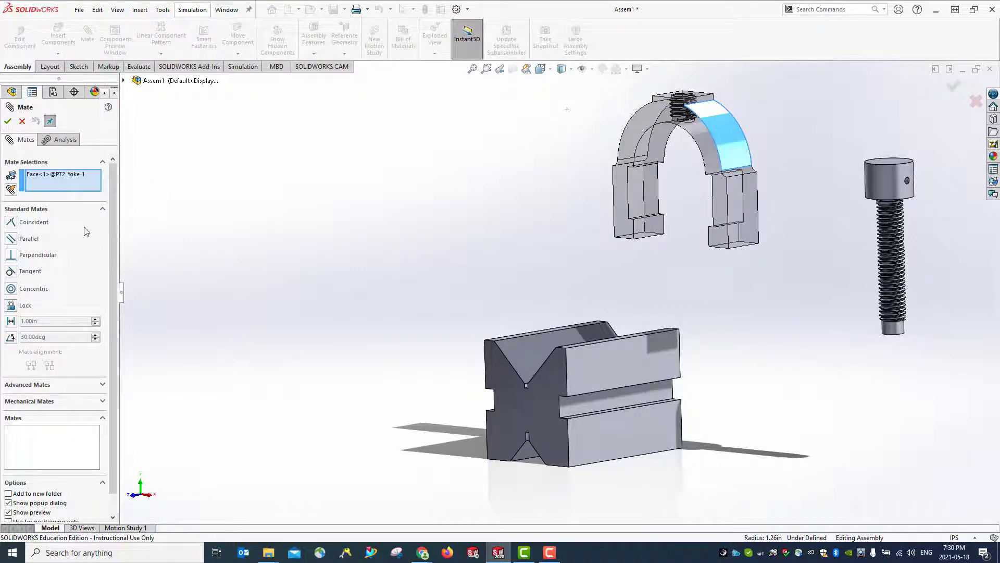
{"action": "right_click", "coordinate": [73, 180]}
{"action": "left_click", "coordinate": [92, 194]}
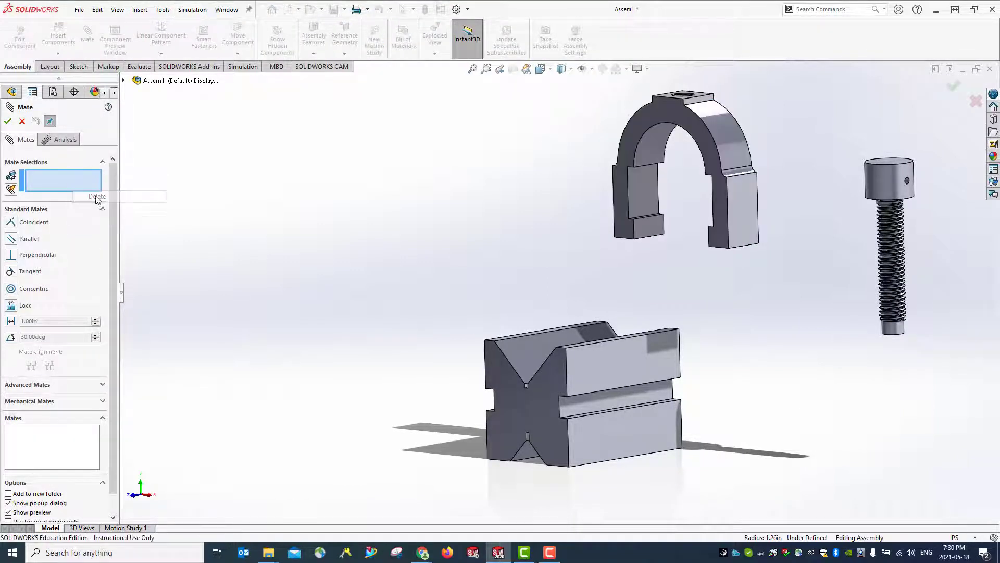
{"action": "scroll", "coordinate": [392, 286], "scroll_direction": "up", "scroll_amount": 2}
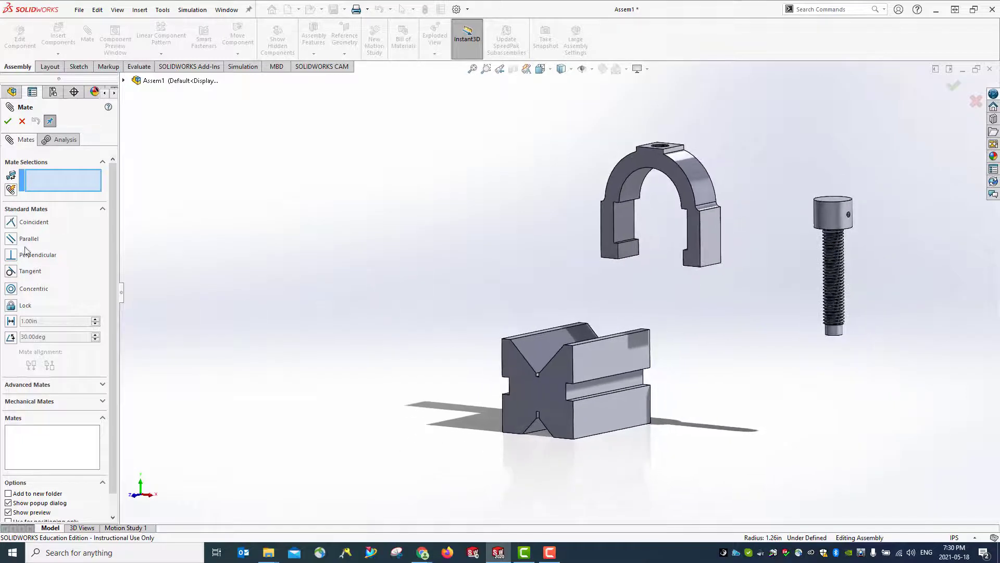
{"action": "left_click", "coordinate": [103, 210]}
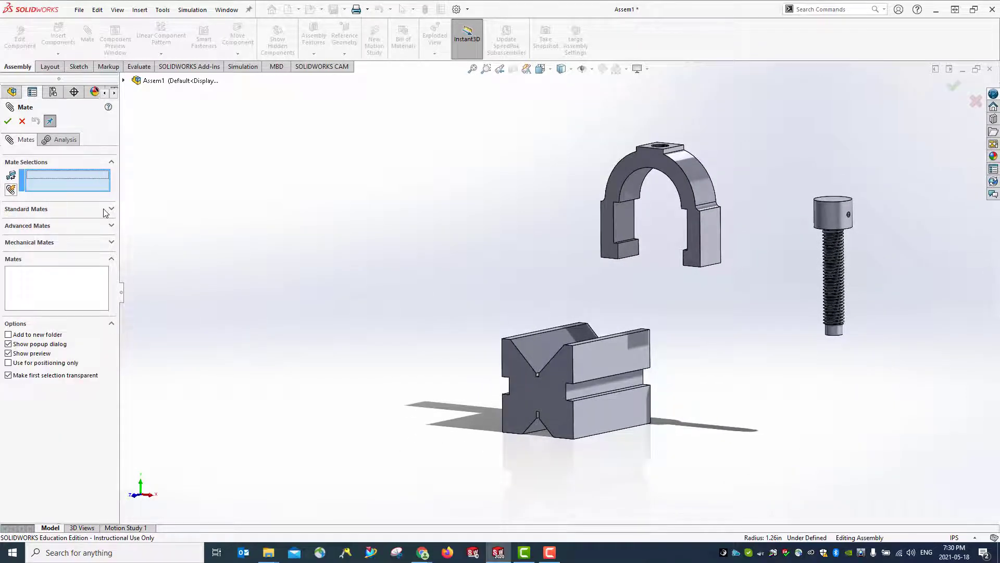
{"action": "left_click", "coordinate": [111, 243]}
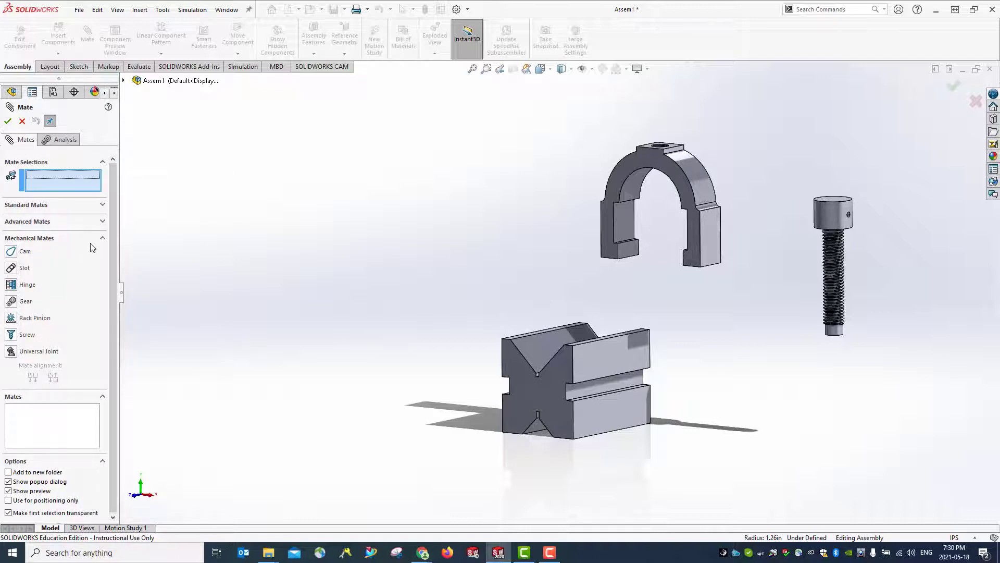
{"action": "left_click", "coordinate": [102, 222]}
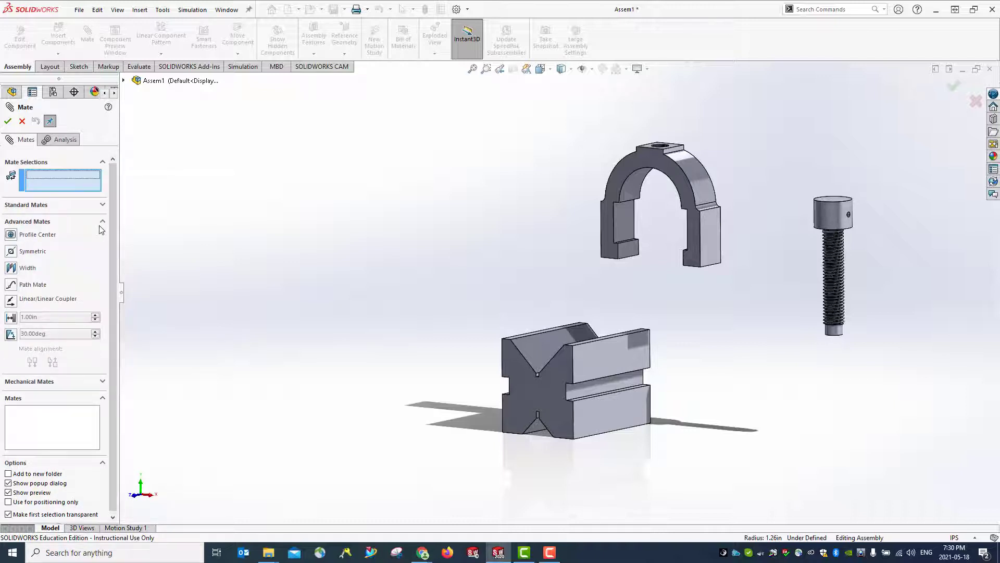
{"action": "left_click", "coordinate": [12, 270]}
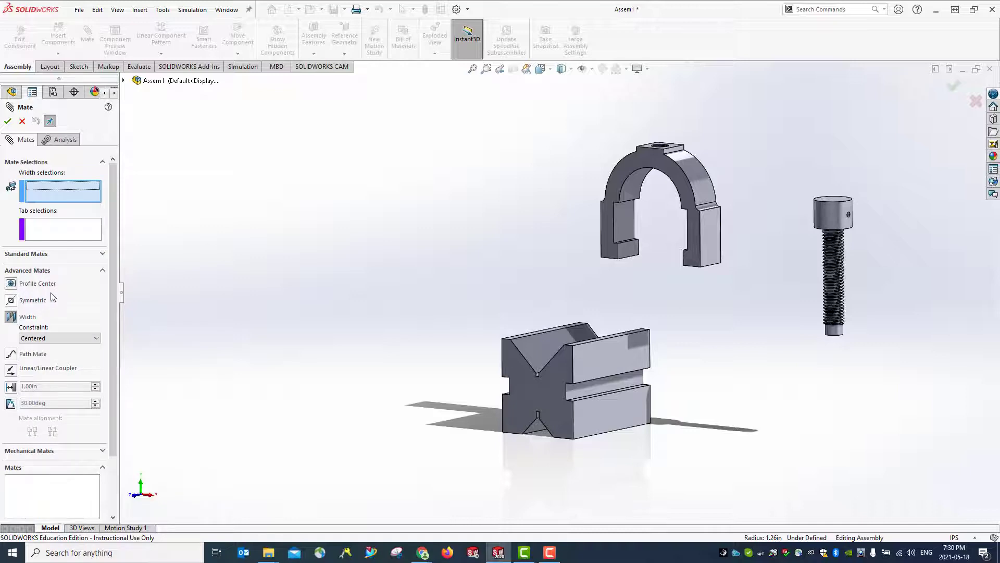
Set the two facing inner faces at the ends of the yoke's legs as the width selections
{"action": "middle_click_drag", "start_coordinate": [603, 311], "coordinate": [703, 429]}
{"action": "middle_click_drag", "start_coordinate": [613, 368], "coordinate": [625, 244]}
{"action": "key", "text": "ctrl+1"}
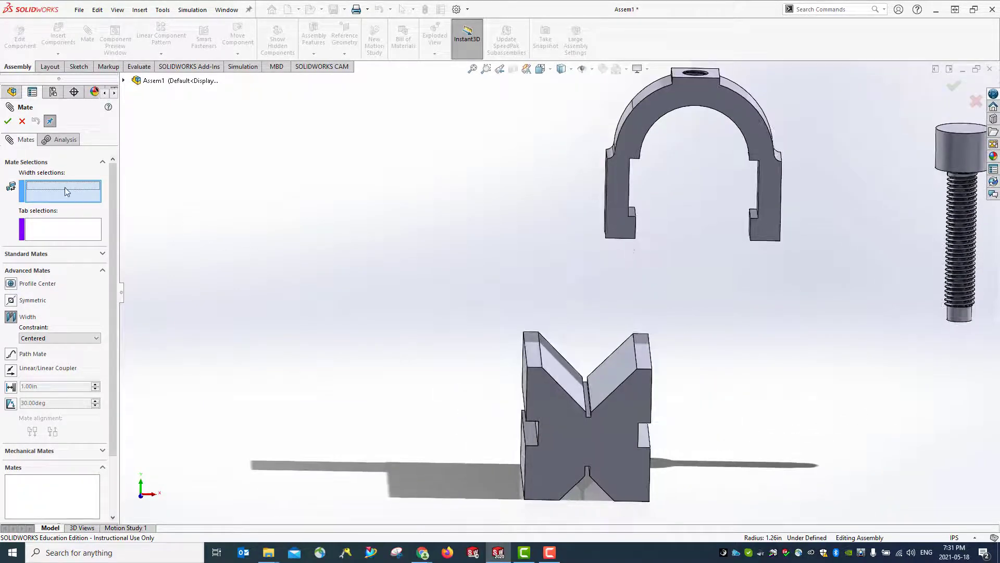
{"action": "key", "text": "ctrl+7"}
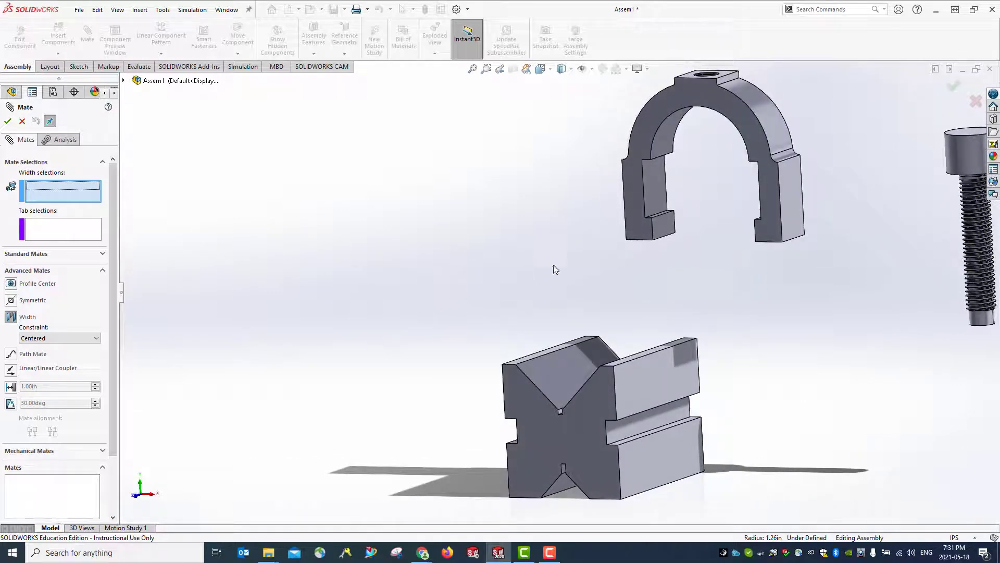
{"action": "left_click", "coordinate": [671, 235]}
{"action": "middle_click_drag", "start_coordinate": [647, 280], "coordinate": [629, 302]}
{"action": "left_click", "coordinate": [761, 228]}
{"action": "scroll", "coordinate": [628, 302], "scroll_direction": "up", "scroll_amount": 2}
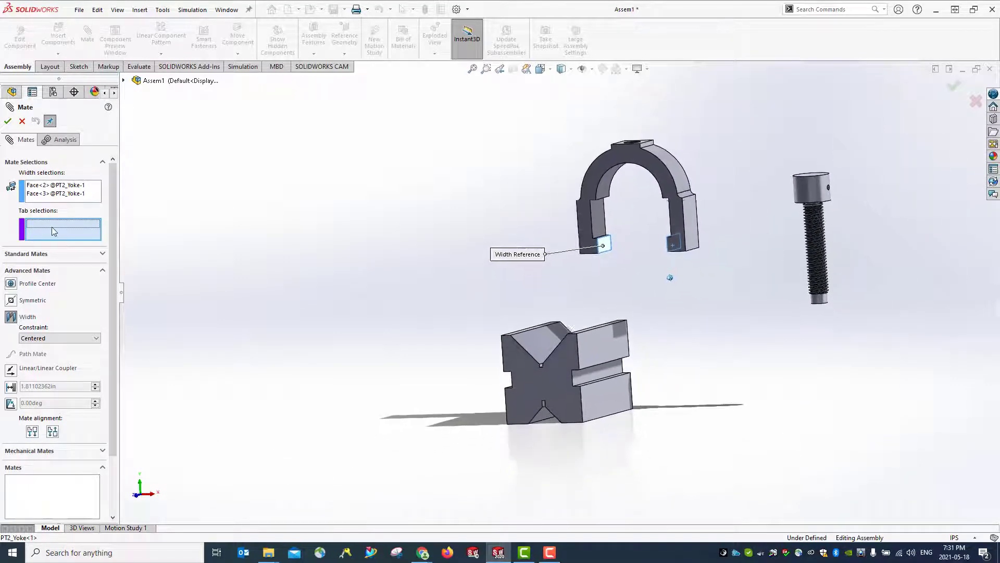
Set the inner faces of the base's two side grooves as tab selections and create the width mate with the Centered constraint
{"action": "middle_click_drag", "start_coordinate": [395, 335], "coordinate": [355, 271]}
{"action": "left_click", "coordinate": [602, 392]}
{"action": "left_click", "coordinate": [630, 389]}
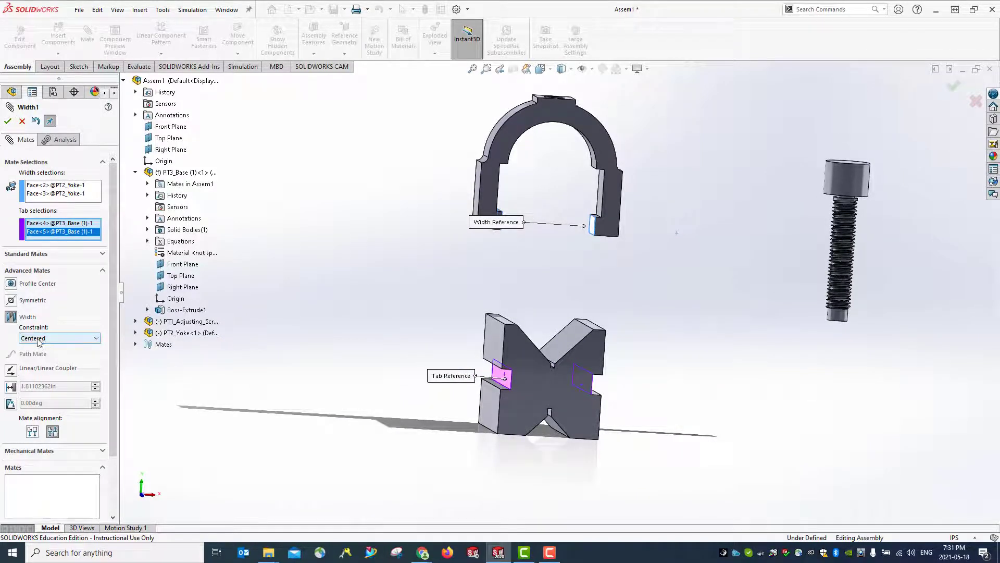
{"action": "left_click", "coordinate": [96, 338]}
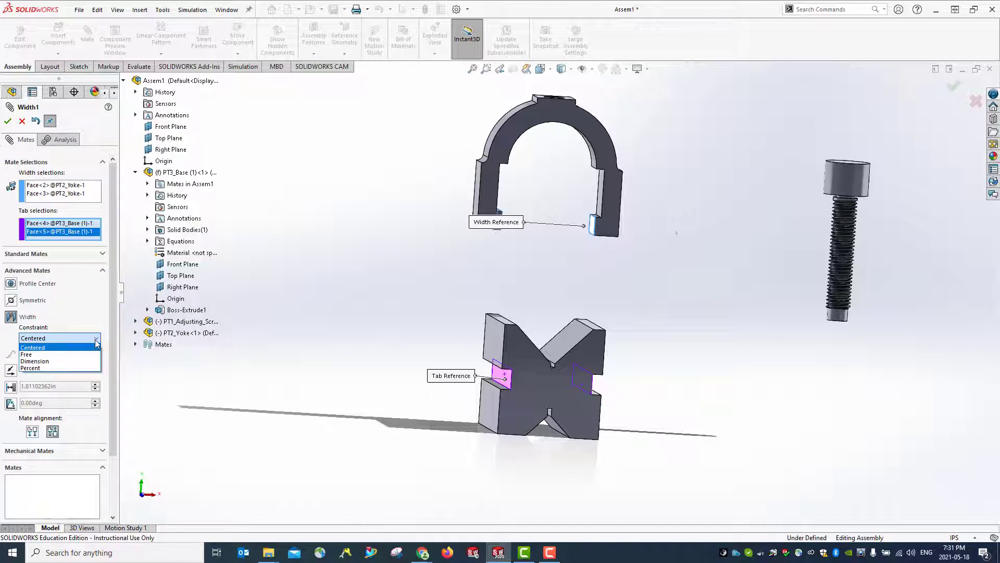
{"action": "left_click", "coordinate": [96, 341]}
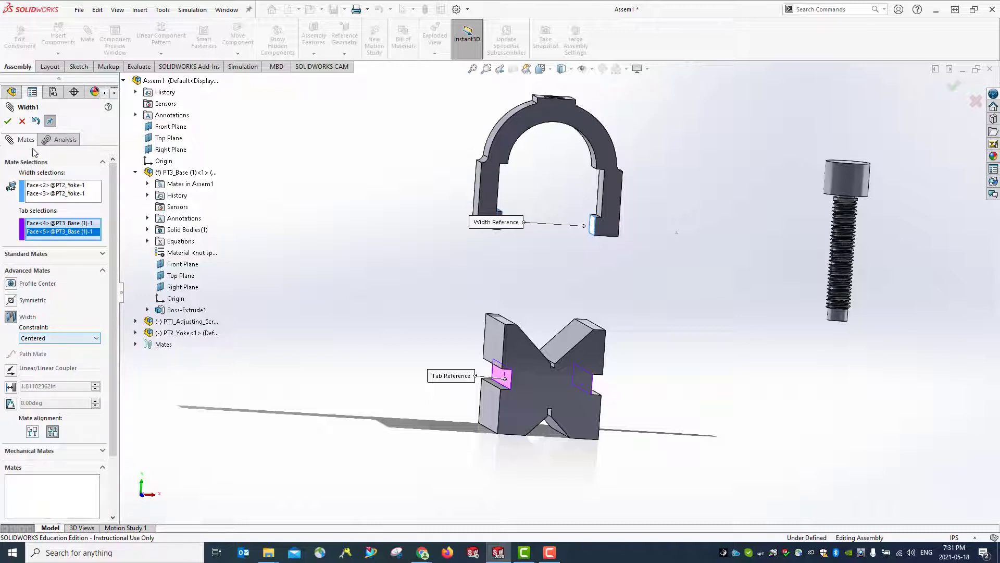
{"action": "left_click", "coordinate": [9, 121]}
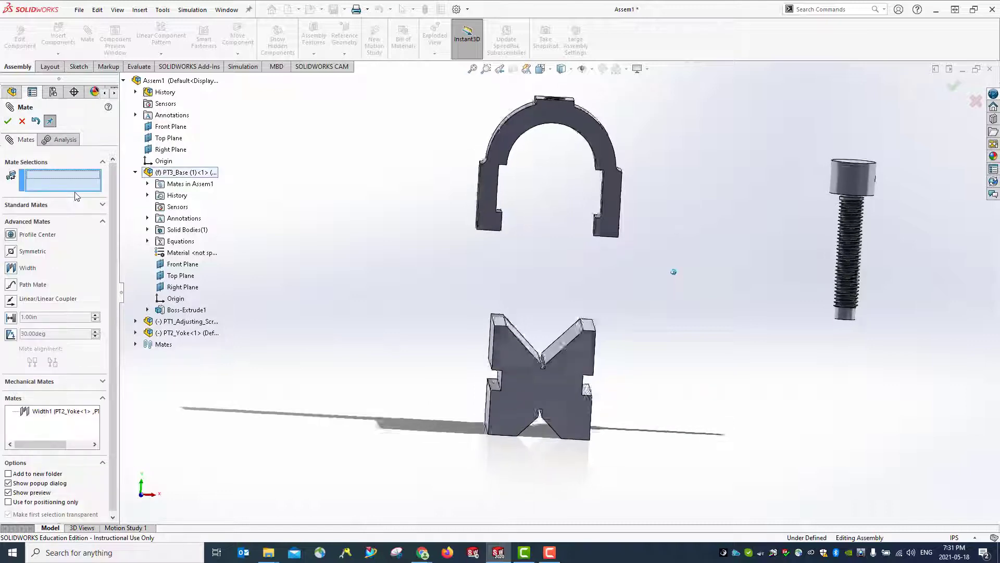
Move the yoke to test the width mate and examine its remaining freedom and the assembly's list of mates
{"action": "left_click_drag", "start_coordinate": [541, 128], "coordinate": [548, 153]}
{"action": "middle_click_drag", "start_coordinate": [573, 134], "coordinate": [548, 223]}
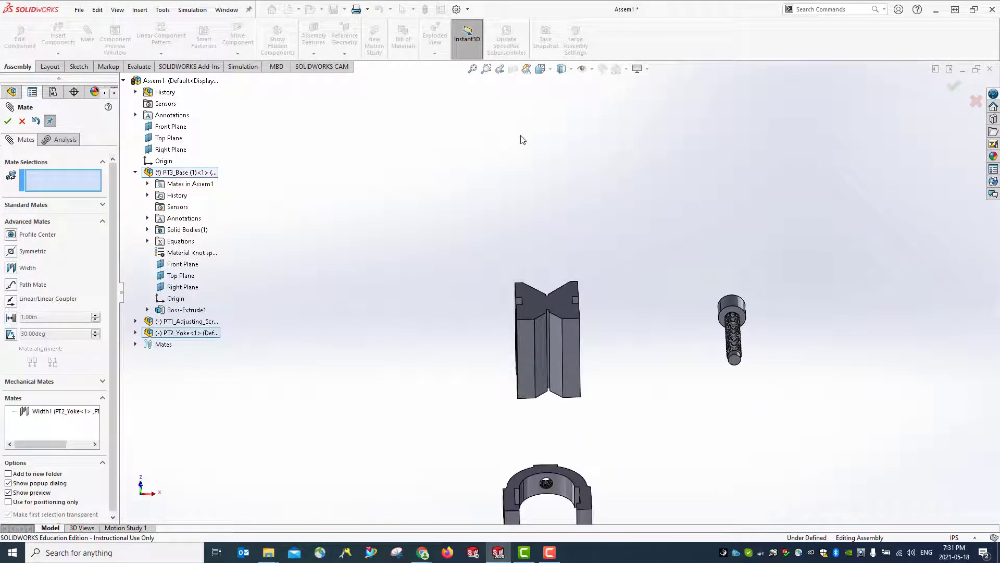
{"action": "key", "text": "ctrl+1"}
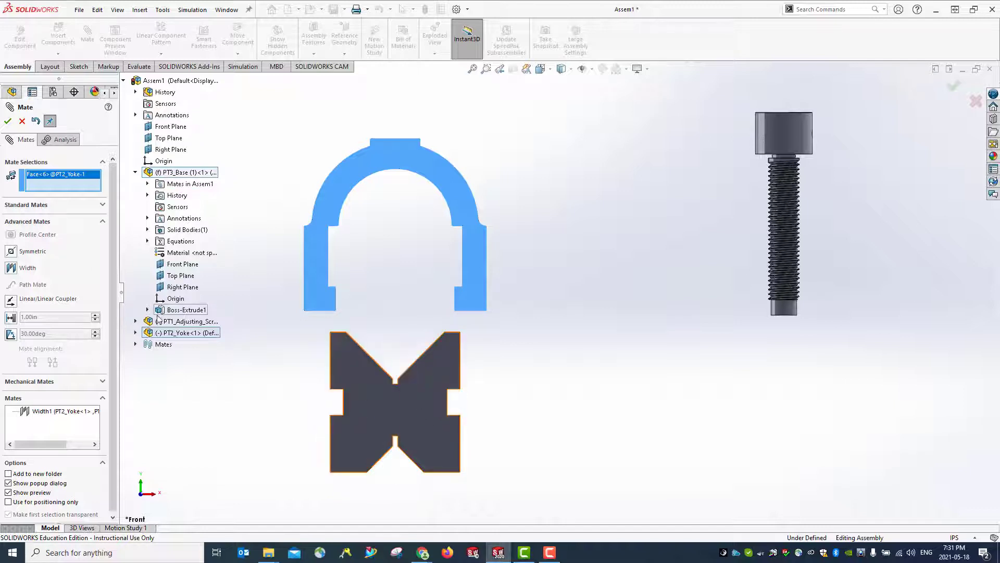
{"action": "left_click", "coordinate": [135, 344]}
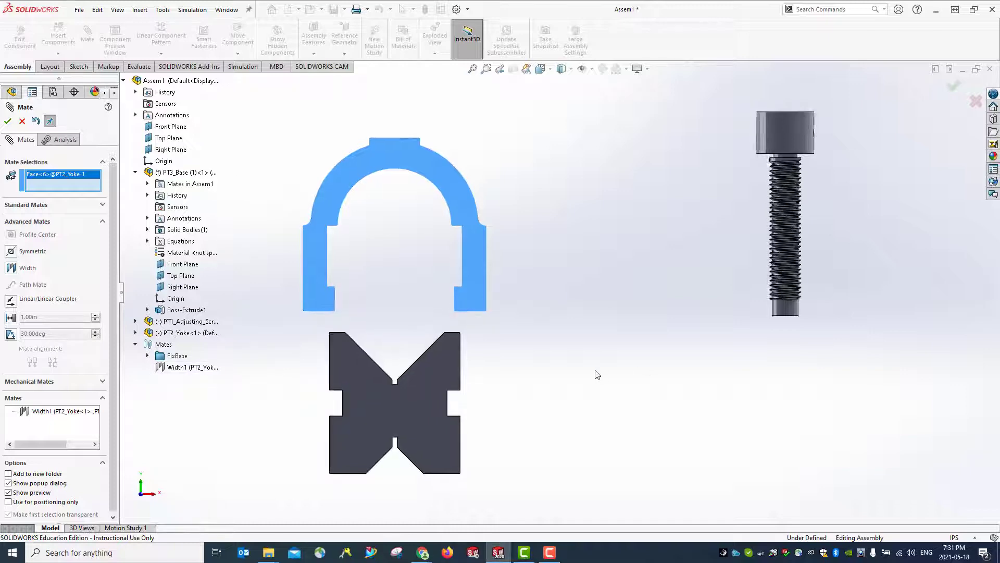
{"action": "scroll", "coordinate": [594, 374], "scroll_direction": "up", "scroll_amount": 3}
{"action": "scroll", "coordinate": [592, 371], "scroll_direction": "up", "scroll_amount": 1}
{"action": "scroll", "coordinate": [592, 371], "scroll_direction": "down", "scroll_amount": 4}
{"action": "middle_click_drag", "start_coordinate": [592, 370], "coordinate": [547, 250]}
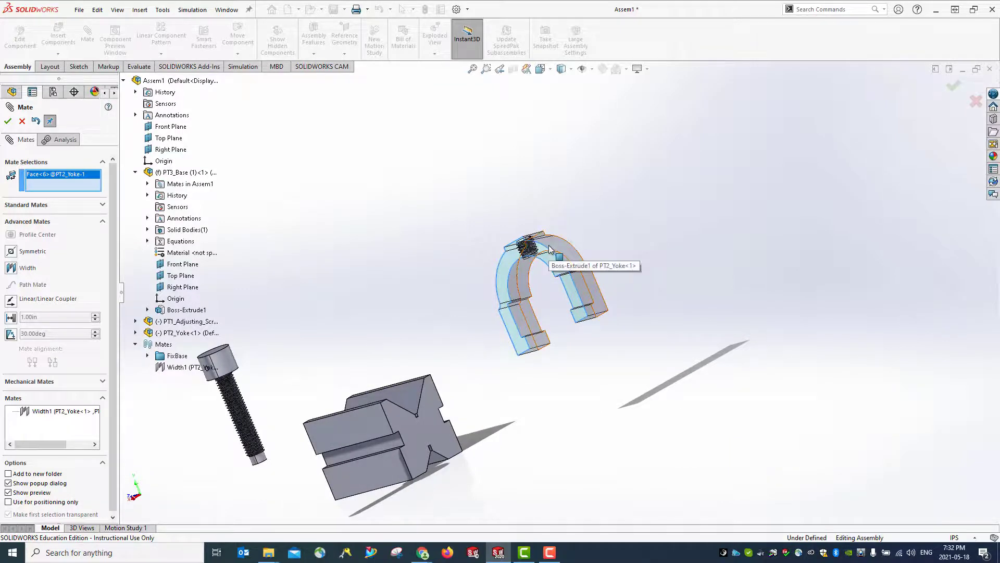
Start a second Width mate and set the yoke's front and back faces as the width selections
{"action": "left_click", "coordinate": [11, 269]}
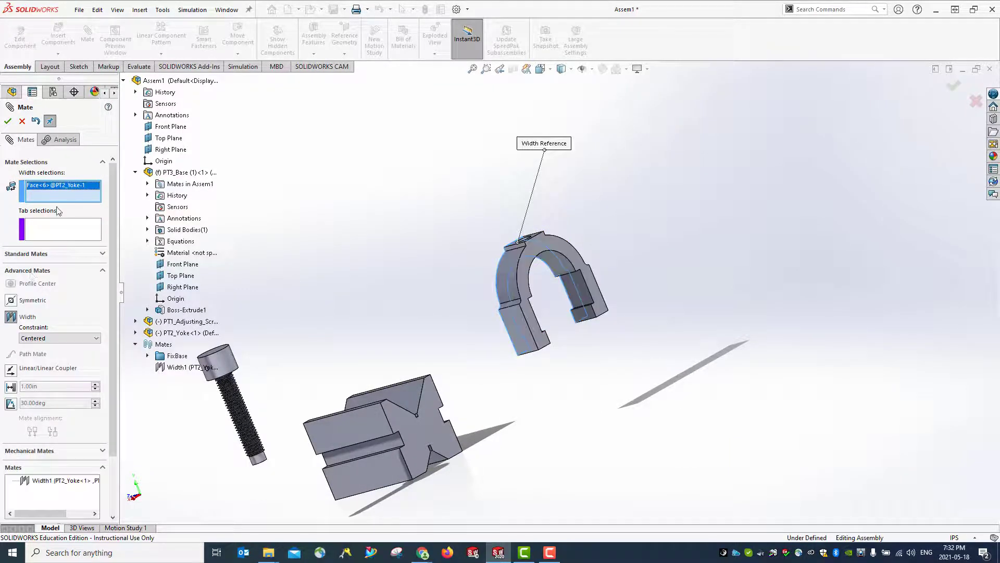
{"action": "middle_click_drag", "start_coordinate": [60, 189], "coordinate": [428, 259]}
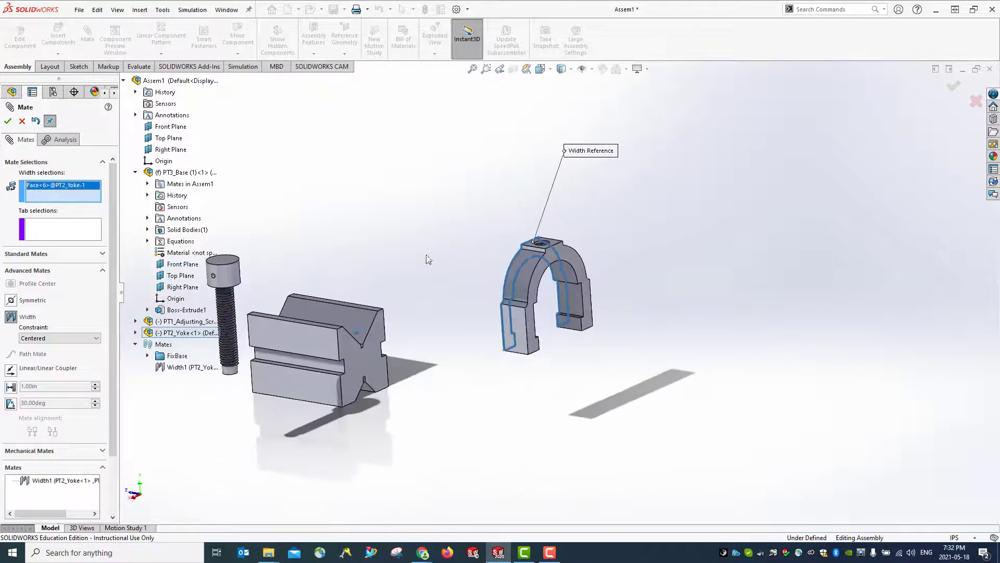
{"action": "left_click", "coordinate": [569, 264]}
{"action": "middle_click_drag", "start_coordinate": [578, 268], "coordinate": [677, 284]}
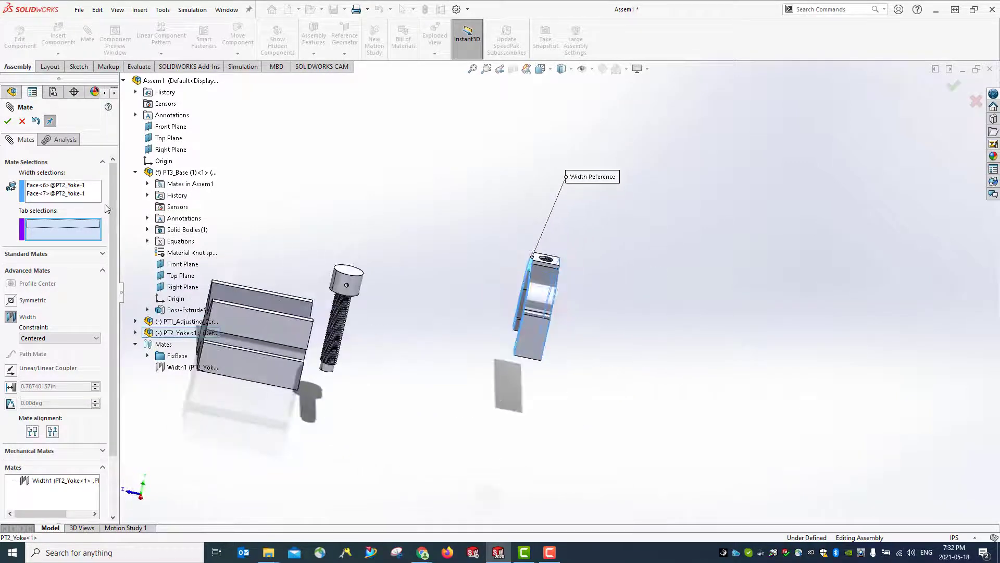
Set the base's two opposite V-profile end faces as tab selections and create the width mate with the Centered constraint
{"action": "middle_click_drag", "start_coordinate": [234, 338], "coordinate": [547, 423]}
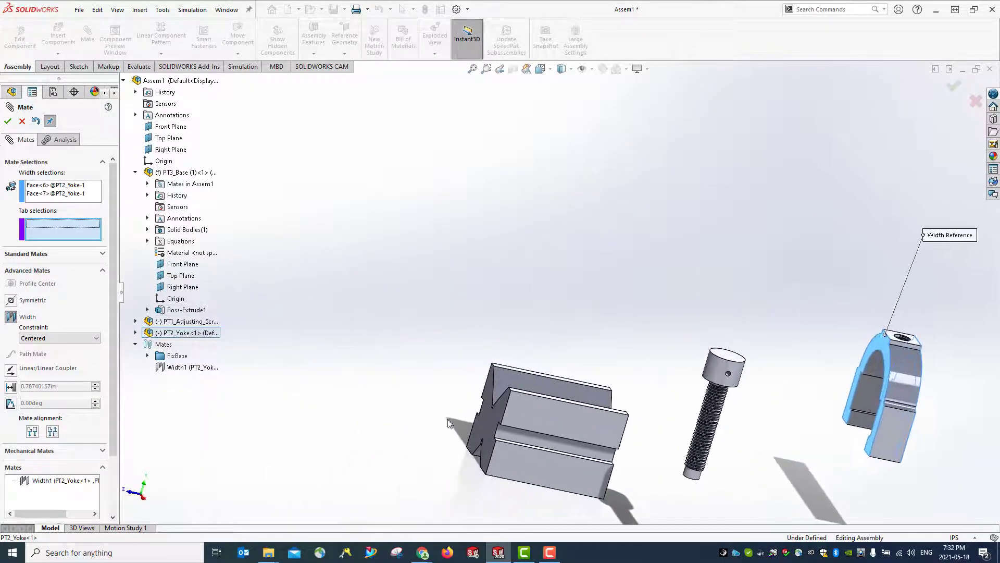
{"action": "scroll", "coordinate": [483, 433], "scroll_direction": "down", "scroll_amount": 2}
{"action": "left_click", "coordinate": [483, 433]}
{"action": "middle_click_drag", "start_coordinate": [469, 434], "coordinate": [657, 431]}
{"action": "left_click", "coordinate": [795, 490]}
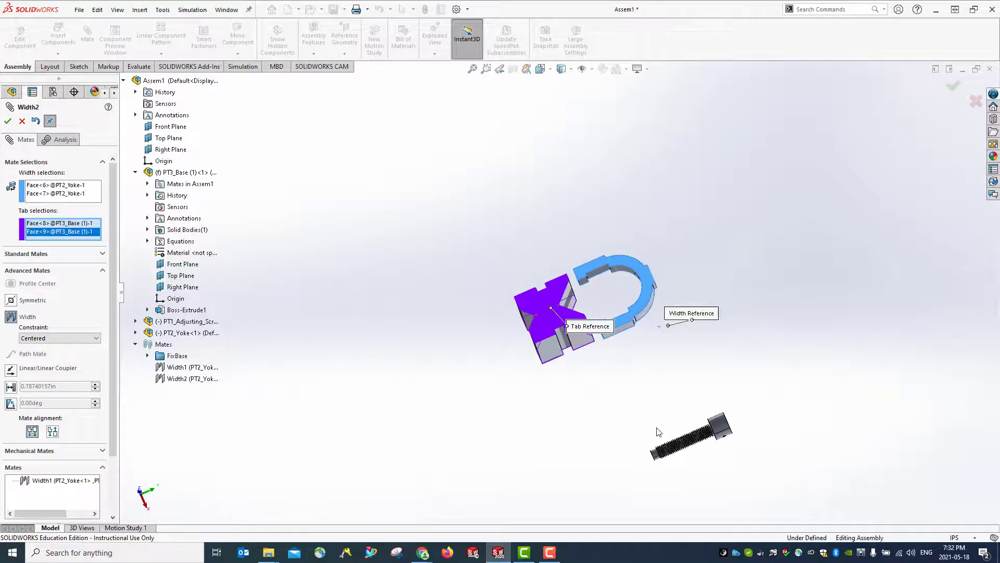
{"action": "key", "text": "ctrl+1"}
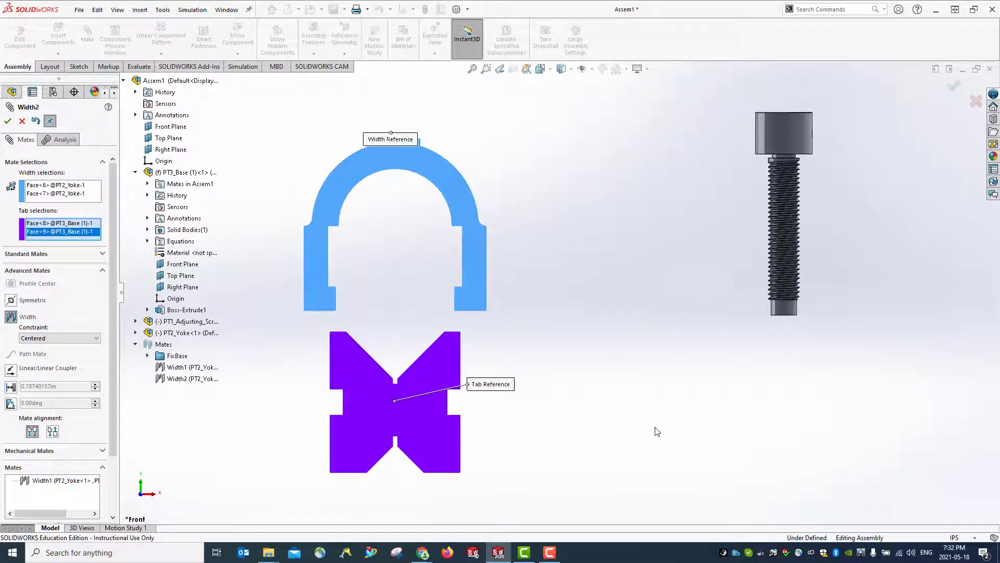
{"action": "key", "text": "ctrl+3"}
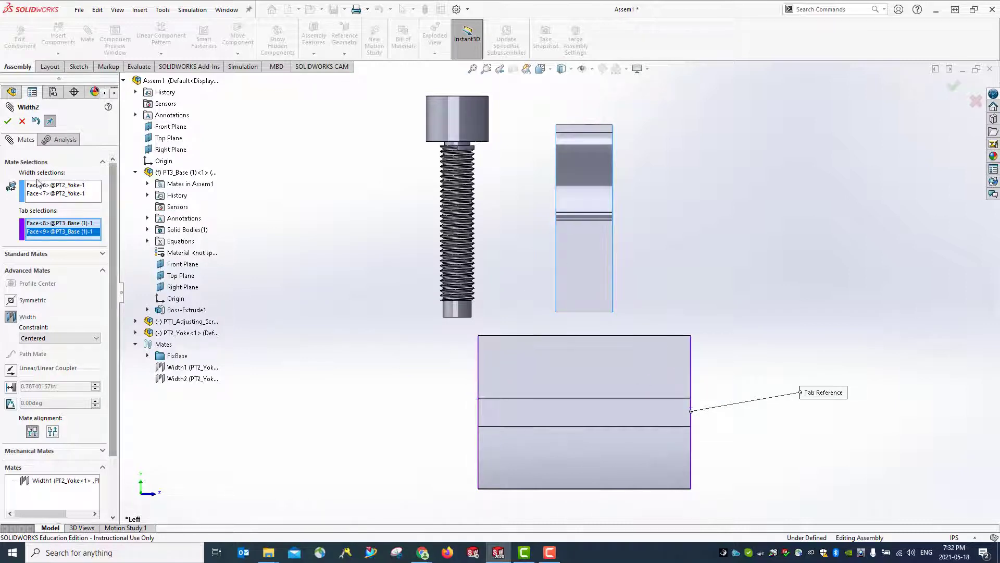
{"action": "left_click", "coordinate": [7, 121]}
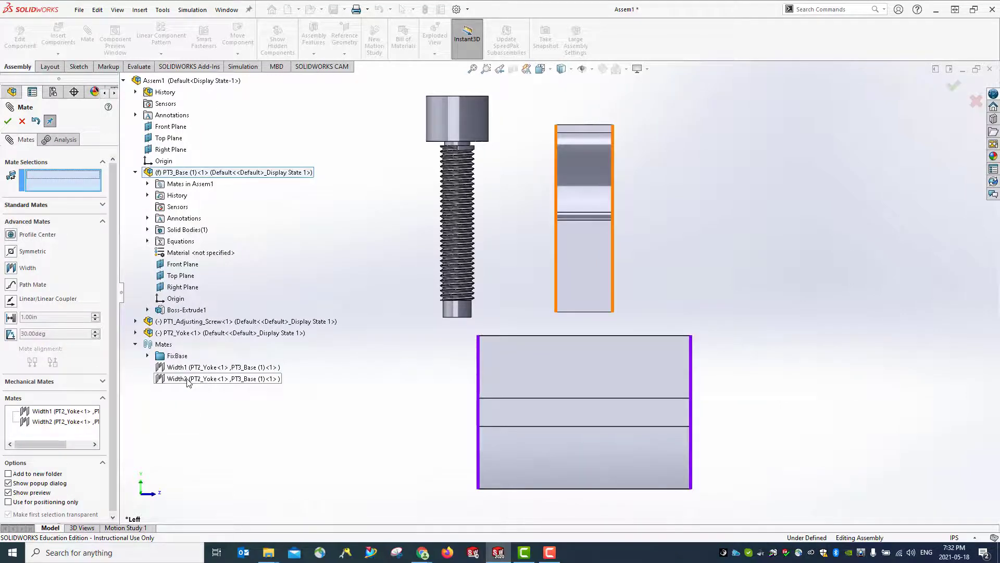
Create a coincident mate between the upper face of the yoke's leg-end lug and the upper wall of the base's side groove
{"action": "middle_click_drag", "start_coordinate": [494, 378], "coordinate": [510, 387]}
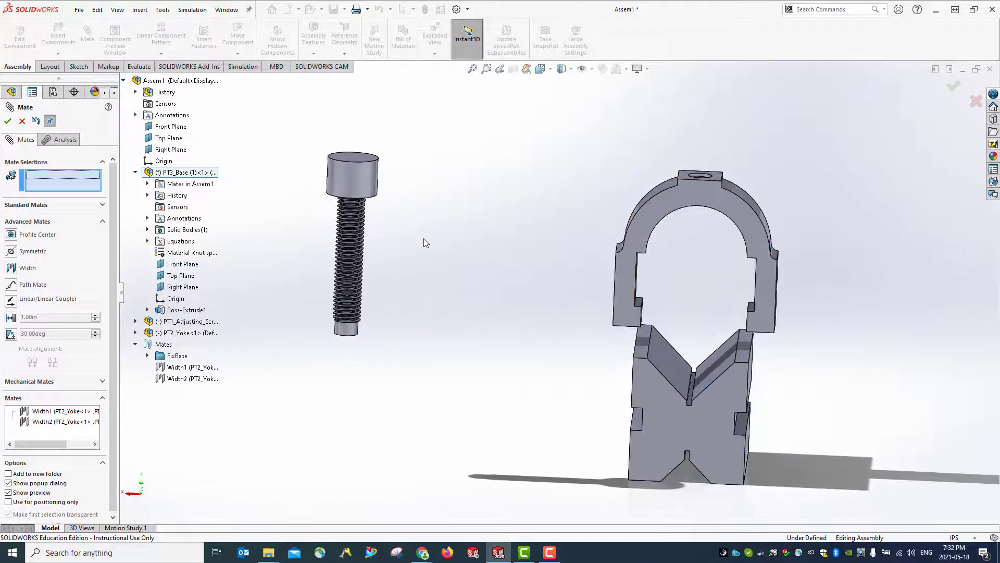
{"action": "middle_click_drag", "start_coordinate": [768, 299], "coordinate": [753, 298]}
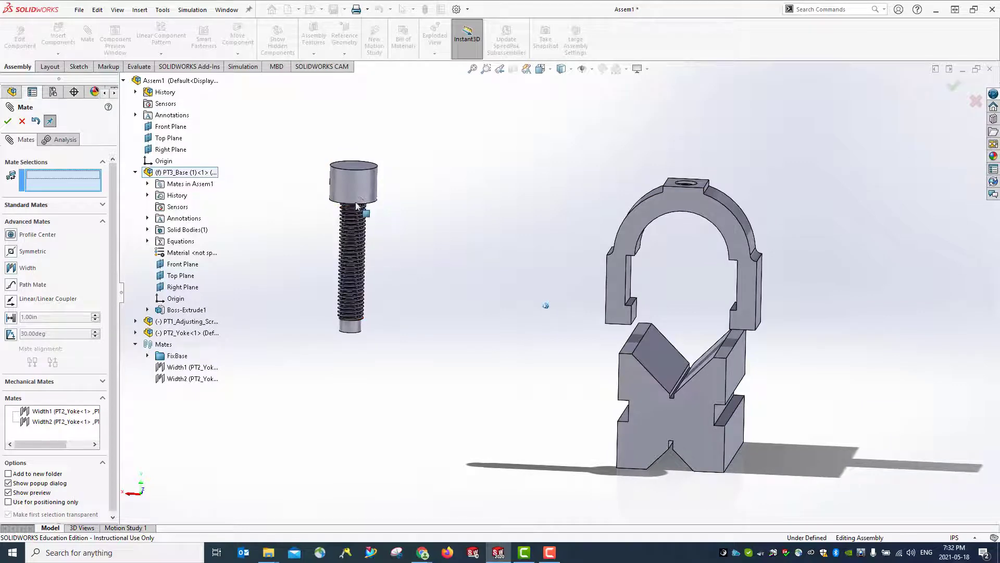
{"action": "middle_click_drag", "start_coordinate": [356, 203], "coordinate": [396, 258]}
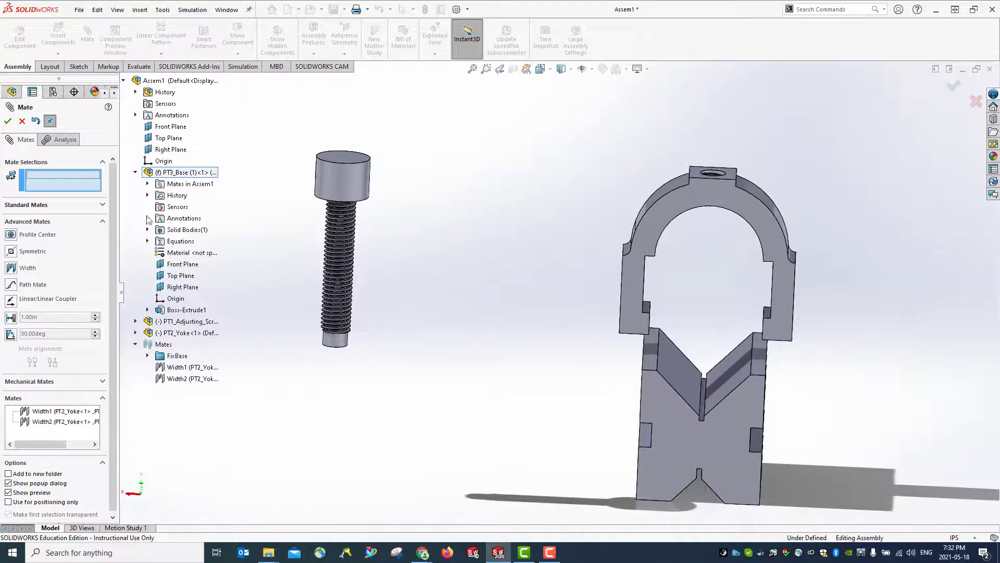
{"action": "left_click", "coordinate": [102, 205]}
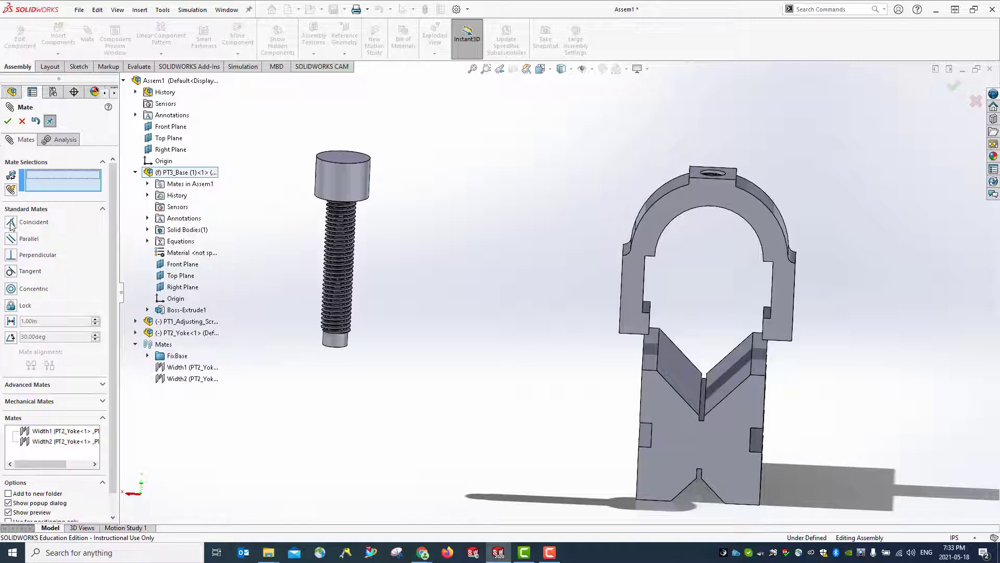
{"action": "left_click", "coordinate": [29, 224]}
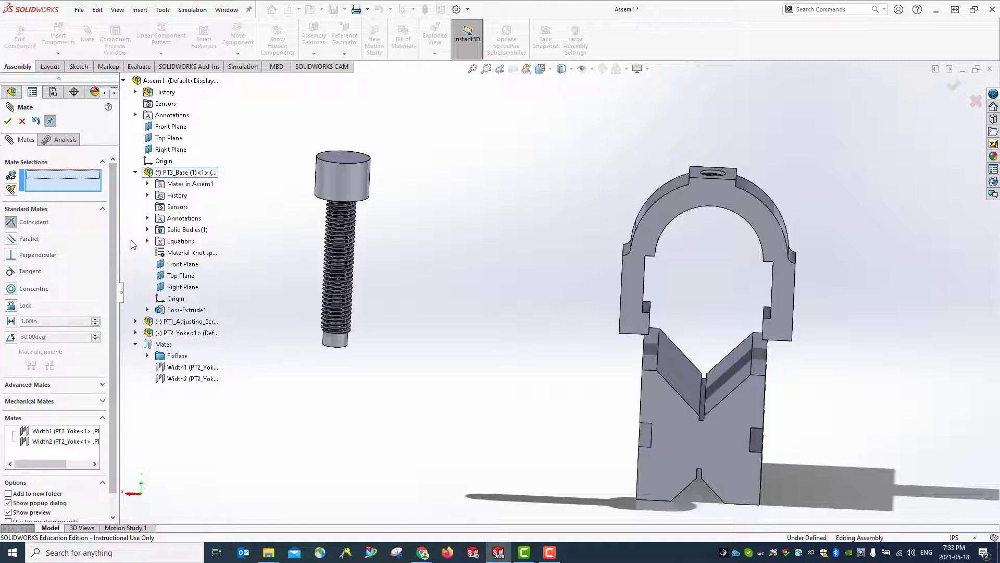
{"action": "middle_click_drag", "start_coordinate": [114, 244], "coordinate": [592, 365]}
{"action": "left_click", "coordinate": [562, 291]}
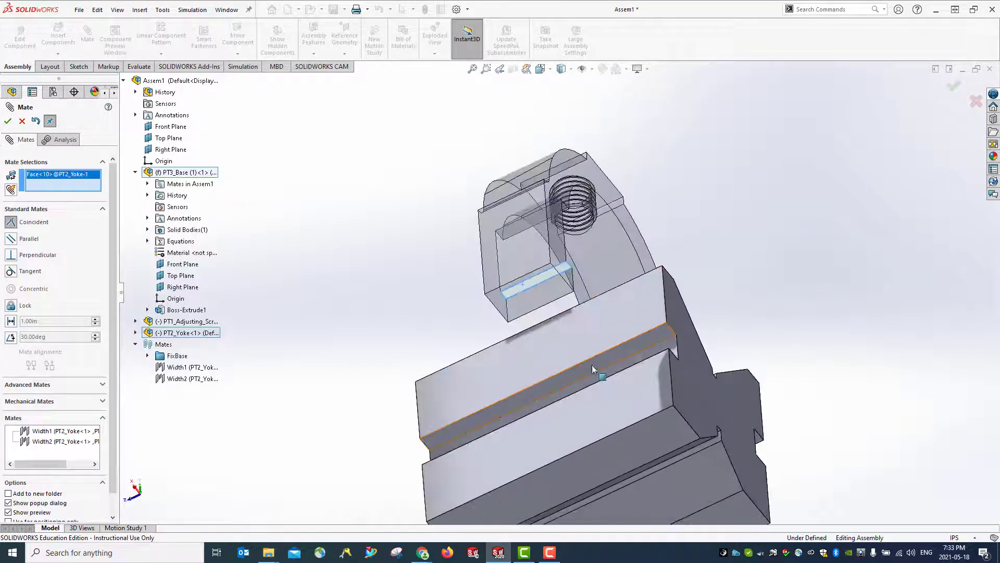
{"action": "left_click", "coordinate": [592, 364]}
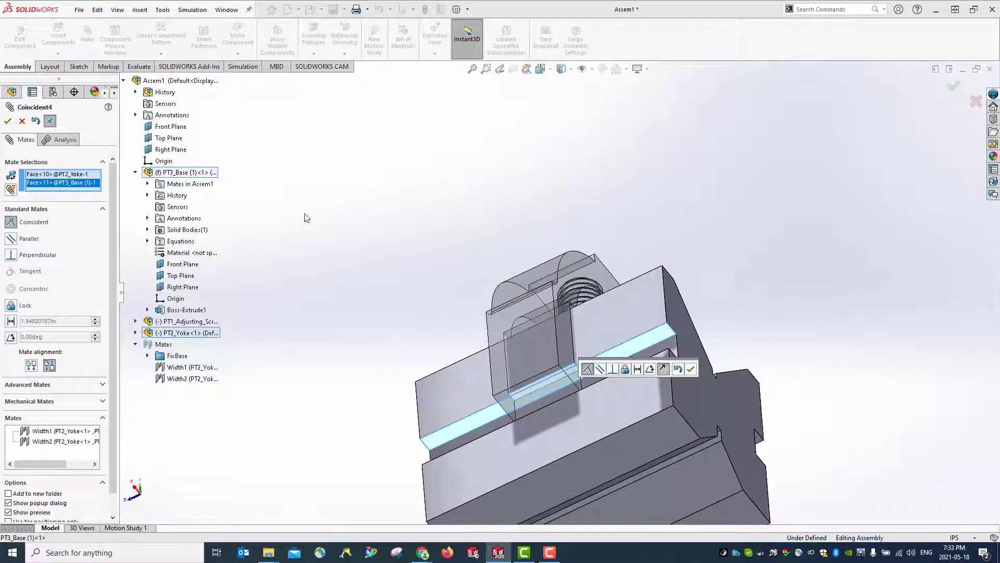
{"action": "left_click", "coordinate": [8, 122]}
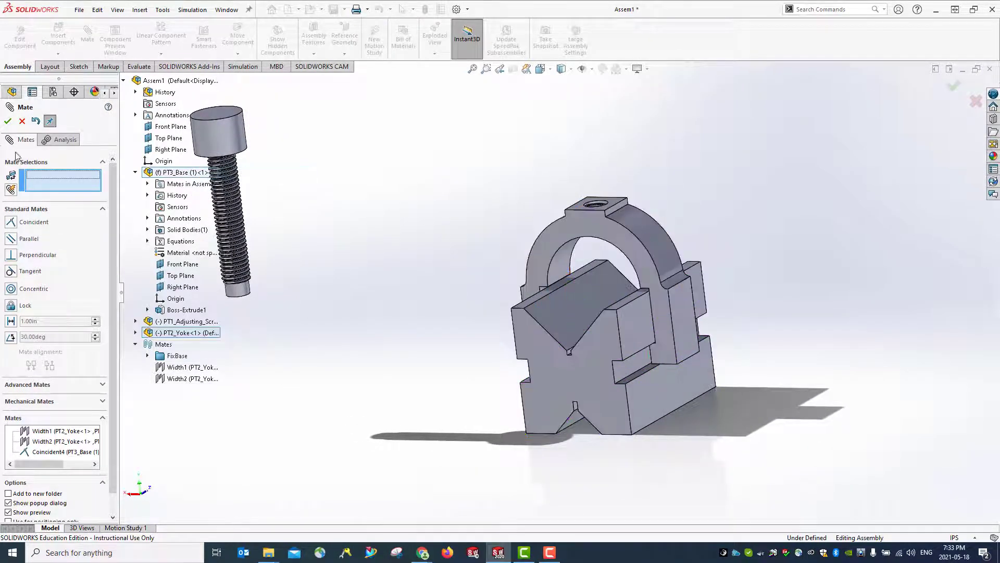
{"action": "left_click", "coordinate": [8, 122]}
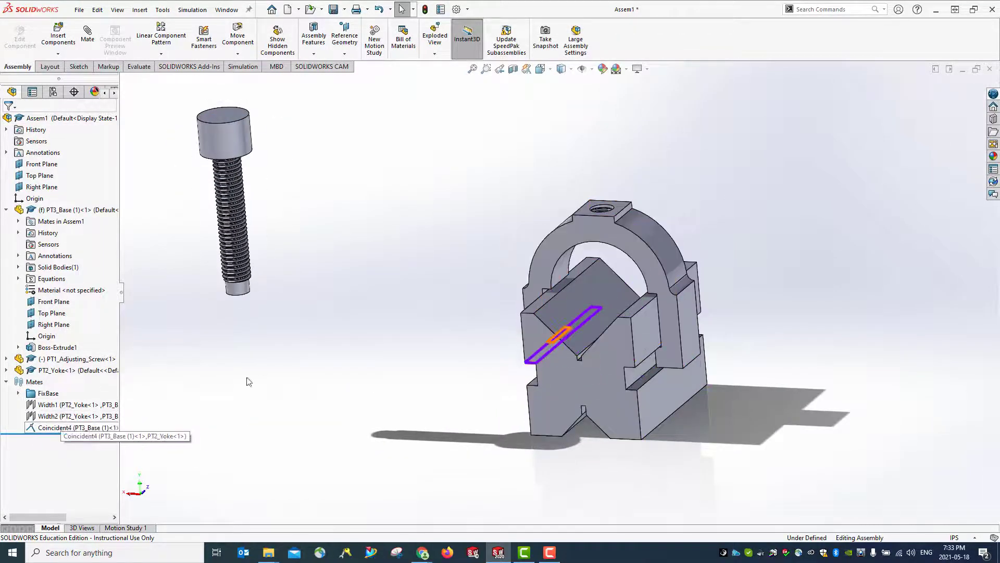
Show the assembly in isometric view and save it with all its modified parts under the name Tutorial_2_LSX
{"action": "middle_click_drag", "start_coordinate": [639, 250], "coordinate": [460, 255]}
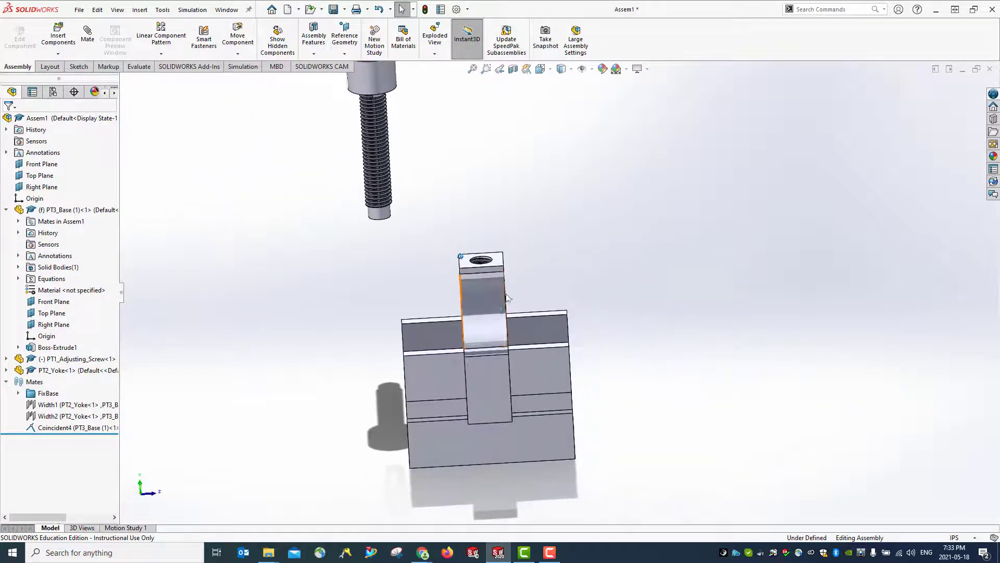
{"action": "middle_click_drag", "start_coordinate": [489, 298], "coordinate": [619, 410]}
{"action": "left_click", "coordinate": [595, 300]}
{"action": "scroll", "coordinate": [609, 384], "scroll_direction": "up", "scroll_amount": 3}
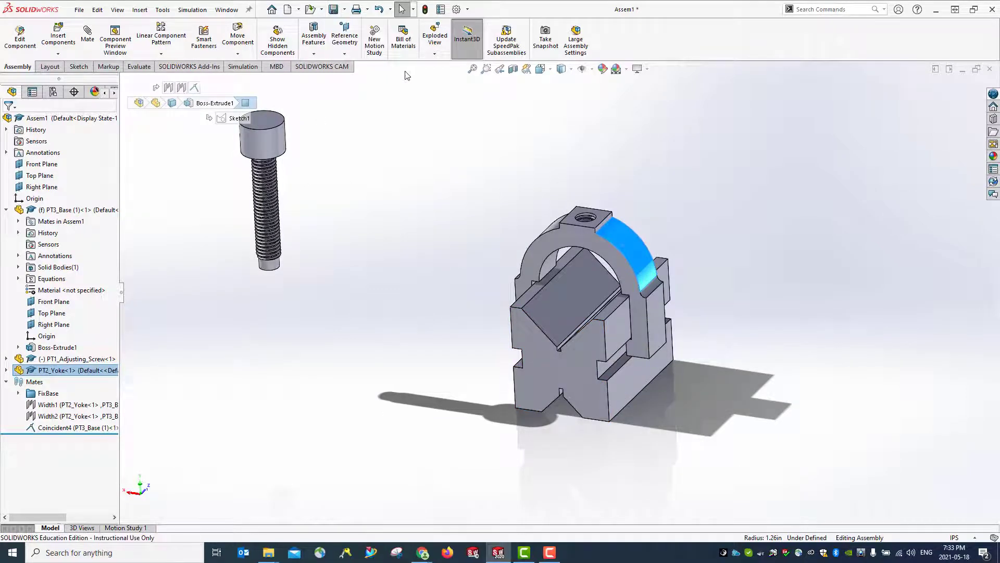
{"action": "key", "text": "ctrl+7"}
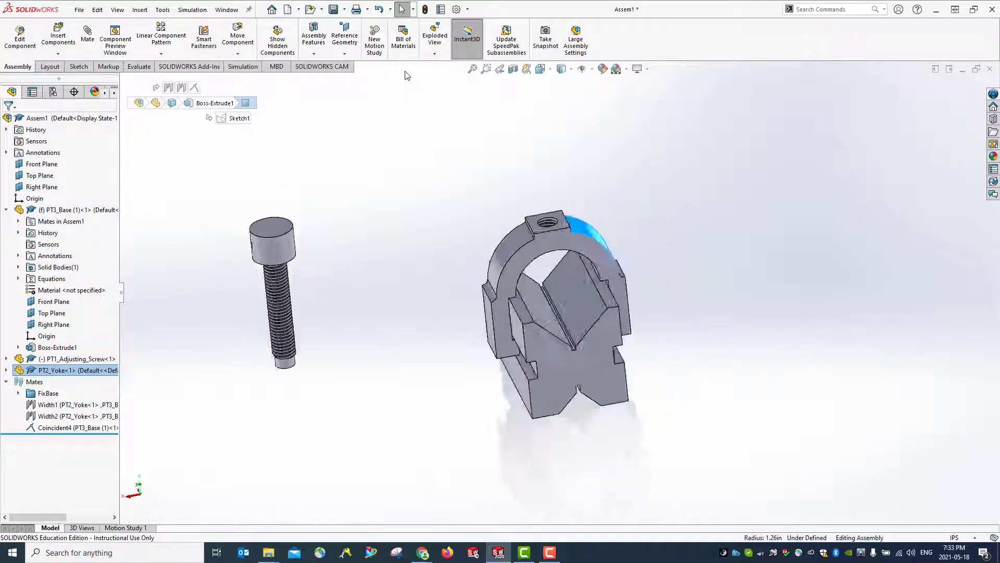
{"action": "left_click", "coordinate": [334, 10]}
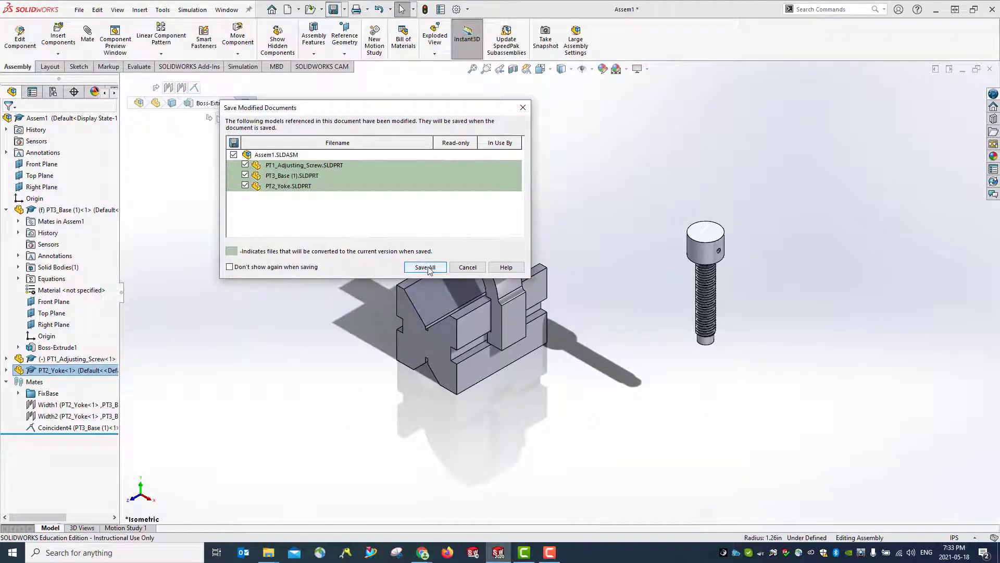
{"action": "left_click", "coordinate": [425, 268]}
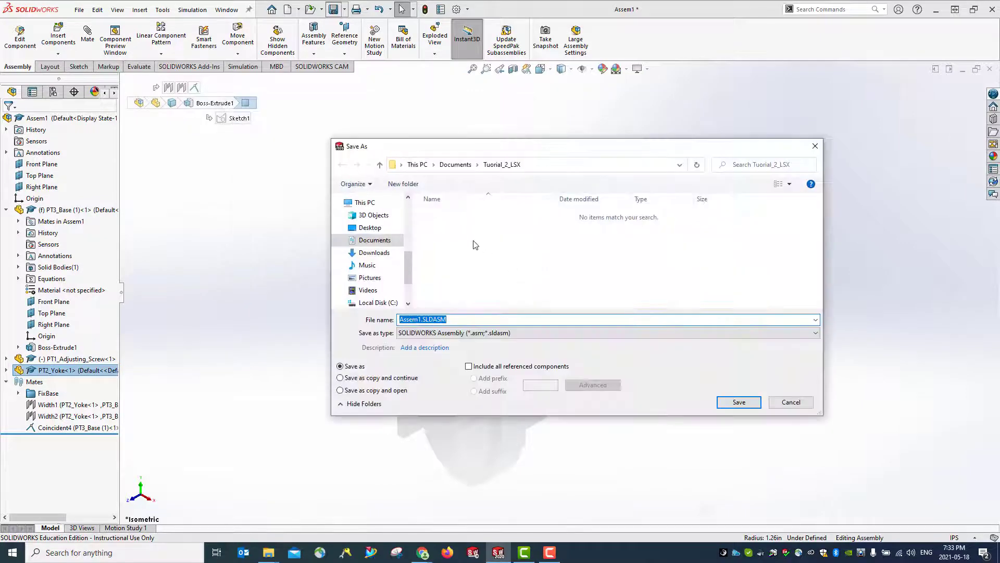
{"action": "left_click", "coordinate": [422, 319]}
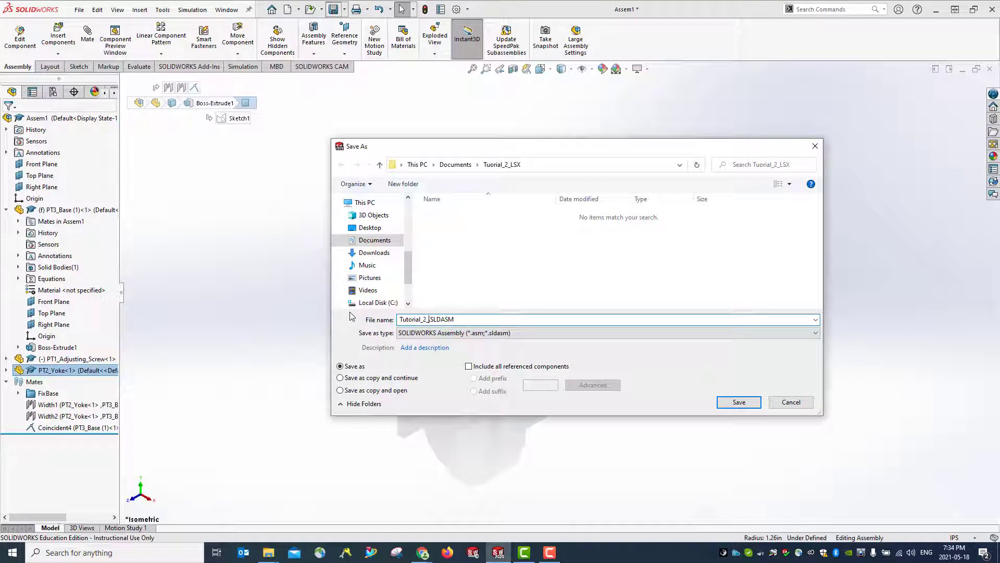
{"action": "key", "text": "Return"}
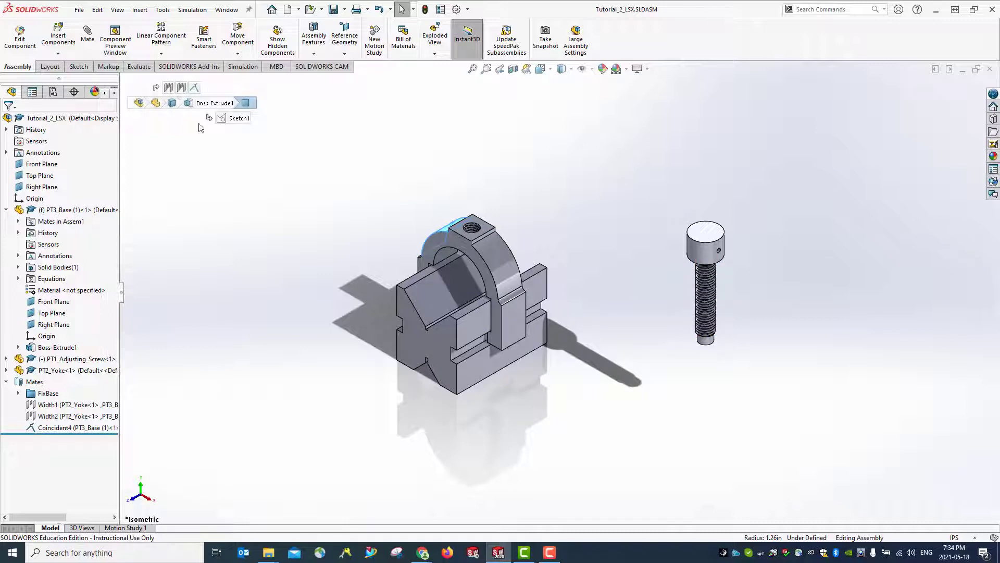
Start a new mate, clear the preselected yoke face, and choose the mechanical Screw mate type
{"action": "left_click", "coordinate": [87, 35]}
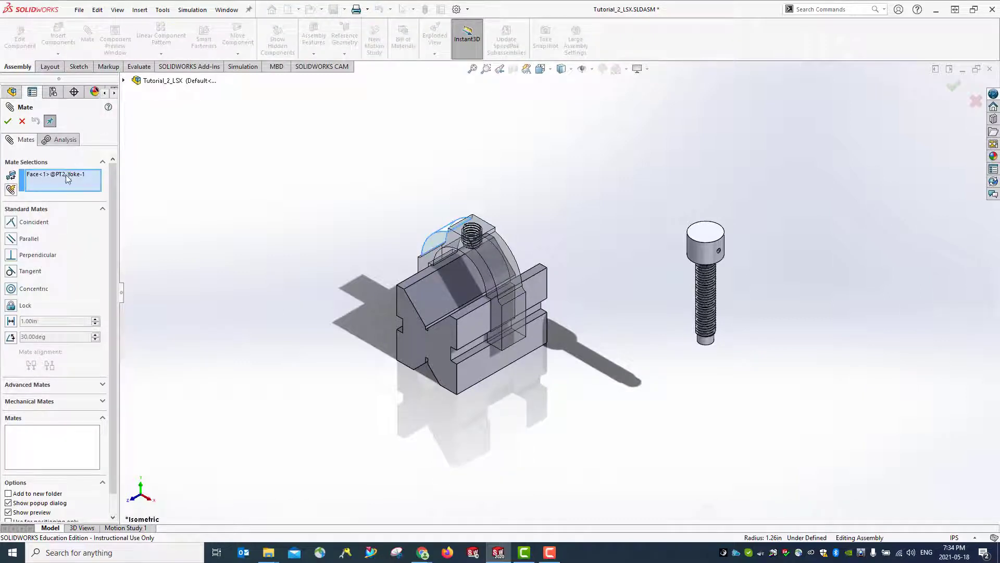
{"action": "right_click", "coordinate": [67, 176]}
{"action": "left_click", "coordinate": [104, 192]}
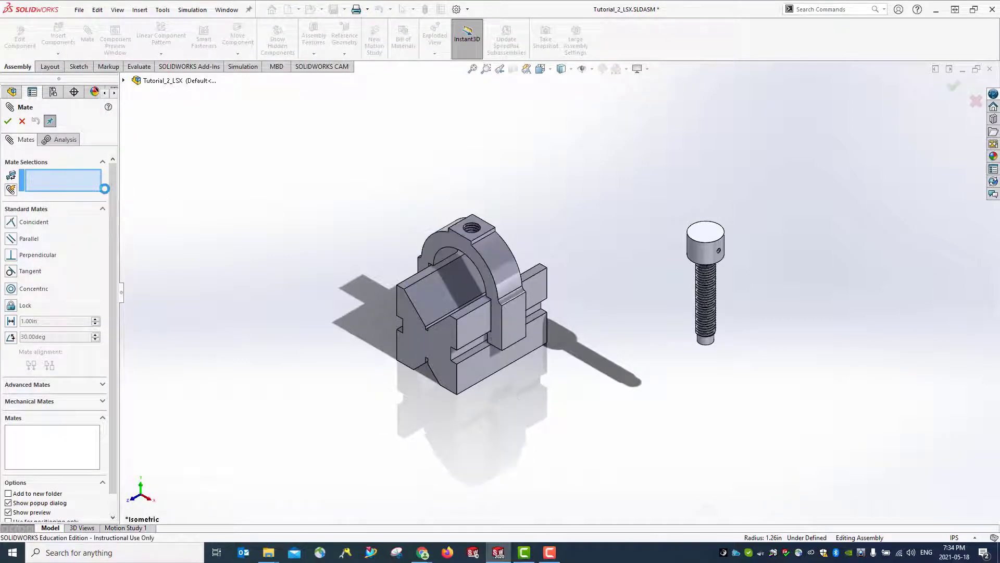
{"action": "left_click", "coordinate": [106, 210]}
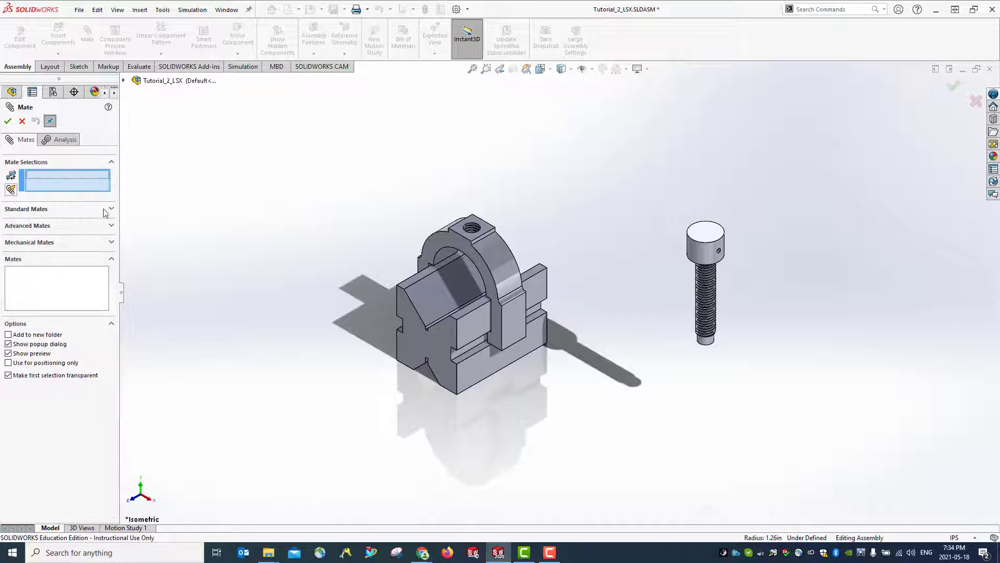
{"action": "left_click", "coordinate": [111, 227]}
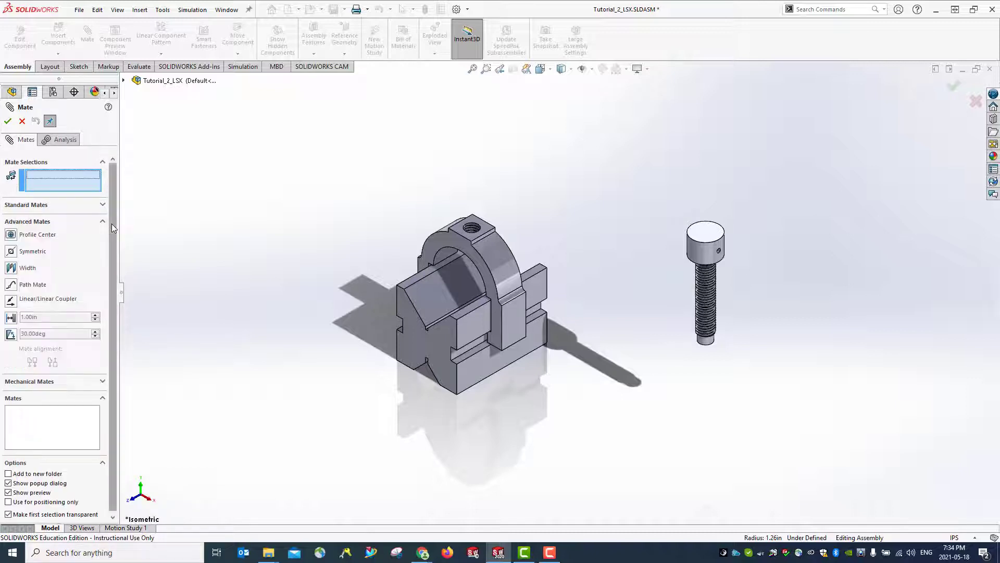
{"action": "left_click", "coordinate": [101, 225]}
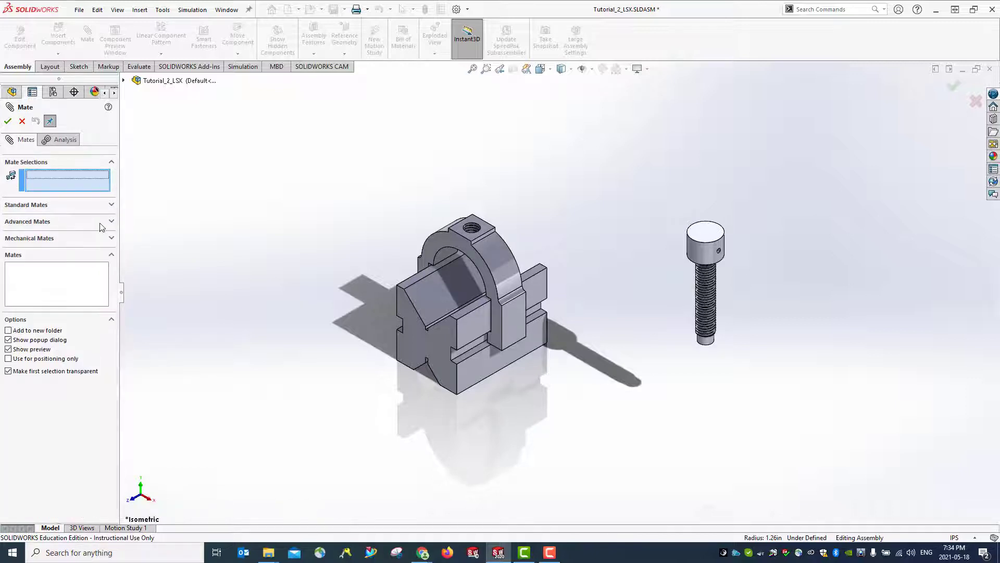
{"action": "left_click", "coordinate": [108, 240]}
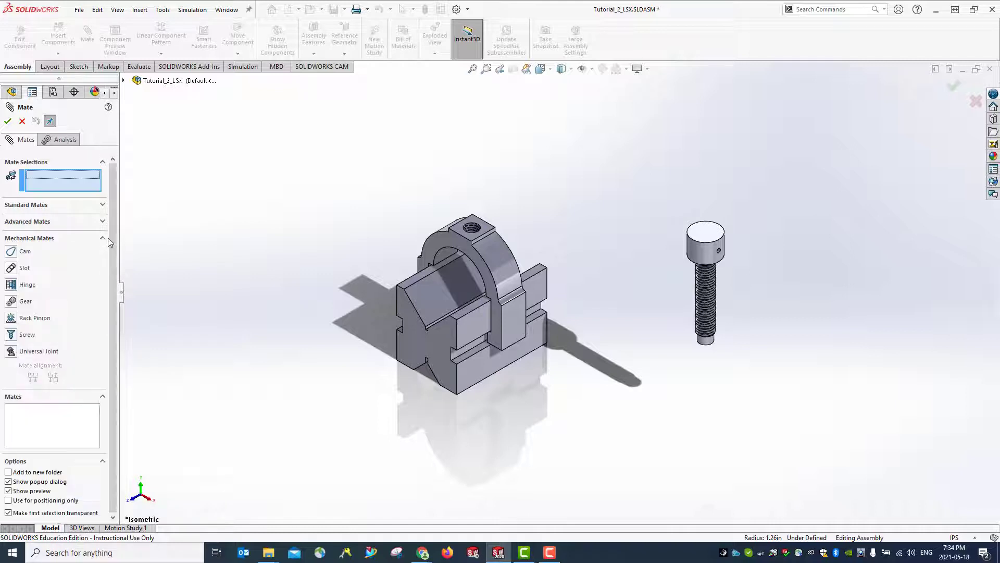
{"action": "left_click", "coordinate": [13, 335]}
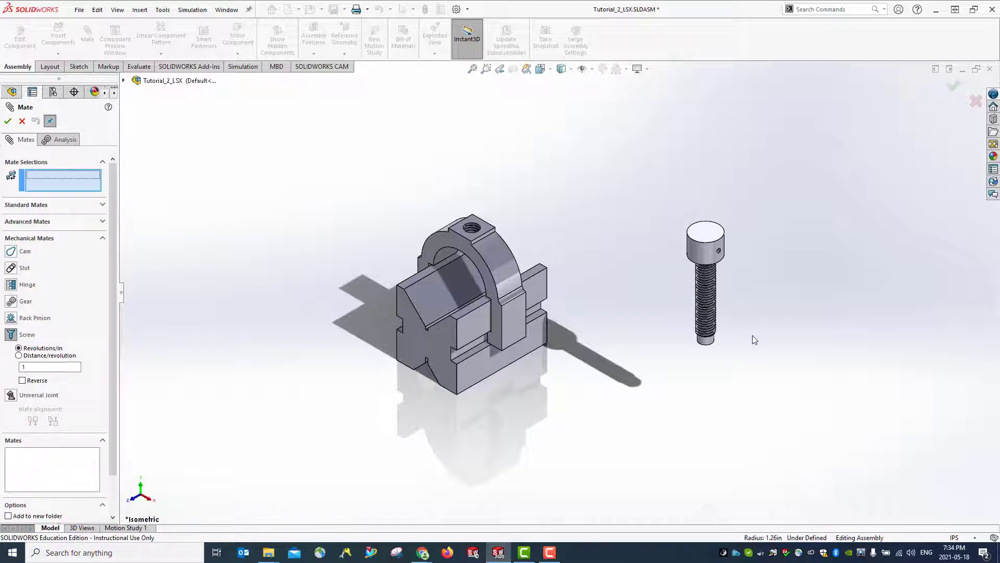
Set the adjusting screw's threaded face and the face of the yoke's threaded hole as the screw mate's selections
{"action": "mouse_move", "coordinate": [753, 335]}
{"action": "middle_mouse_down"}
{"action": "mouse_move", "coordinate": [739, 335]}
{"action": "mouse_move", "coordinate": [803, 333]}
{"action": "middle_mouse_up"}
{"action": "middle_click_drag", "start_coordinate": [797, 264], "coordinate": [671, 261]}
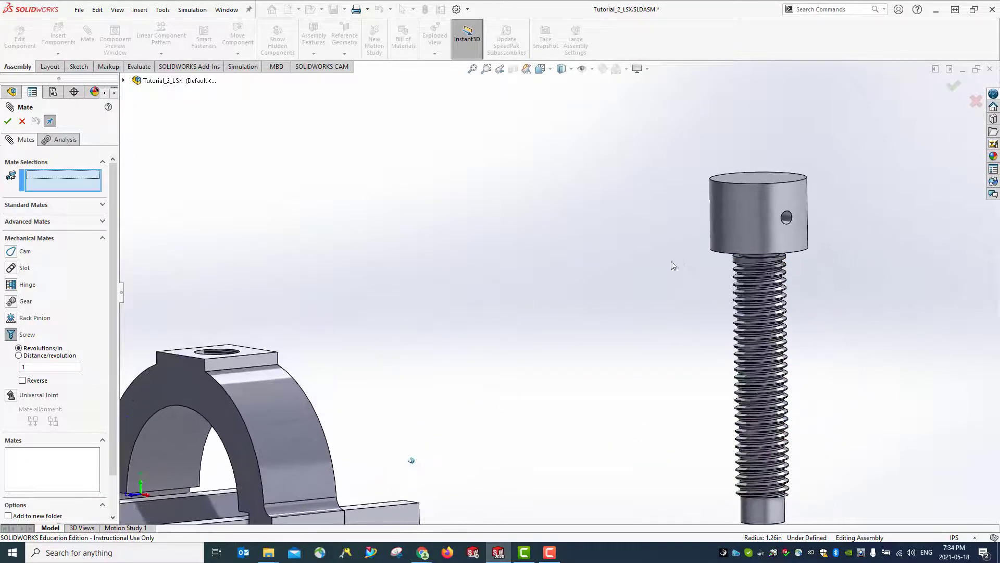
{"action": "left_click", "coordinate": [732, 281]}
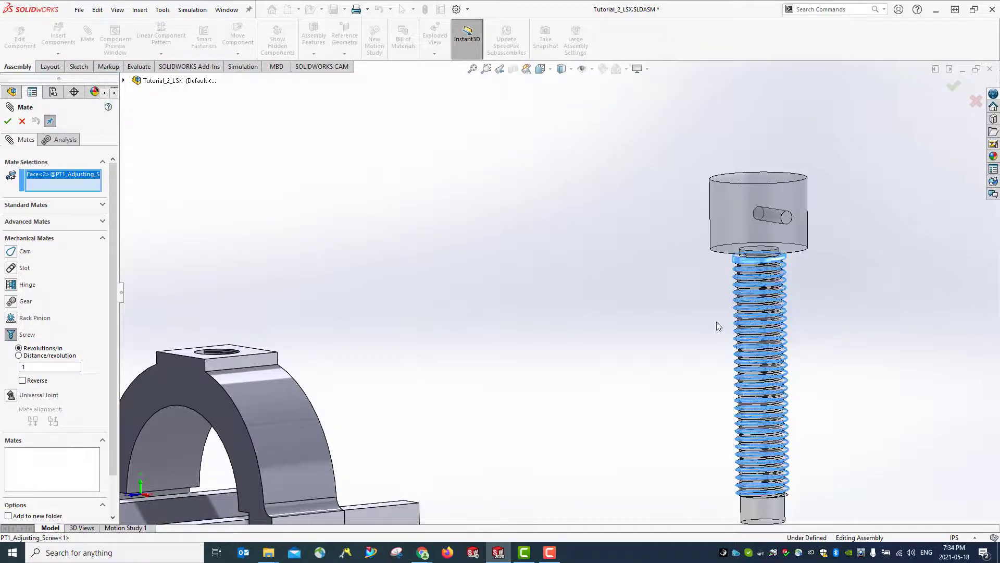
{"action": "middle_click_drag", "start_coordinate": [717, 321], "coordinate": [717, 346]}
{"action": "scroll", "coordinate": [490, 323], "scroll_direction": "up", "scroll_amount": 2}
{"action": "scroll", "coordinate": [475, 326], "scroll_direction": "down", "scroll_amount": 2}
{"action": "middle_click_drag", "start_coordinate": [476, 327], "coordinate": [463, 308]}
{"action": "scroll", "coordinate": [321, 335], "scroll_direction": "down", "scroll_amount": 4}
{"action": "left_click", "coordinate": [700, 398]}
{"action": "scroll", "coordinate": [727, 333], "scroll_direction": "up", "scroll_amount": 4}
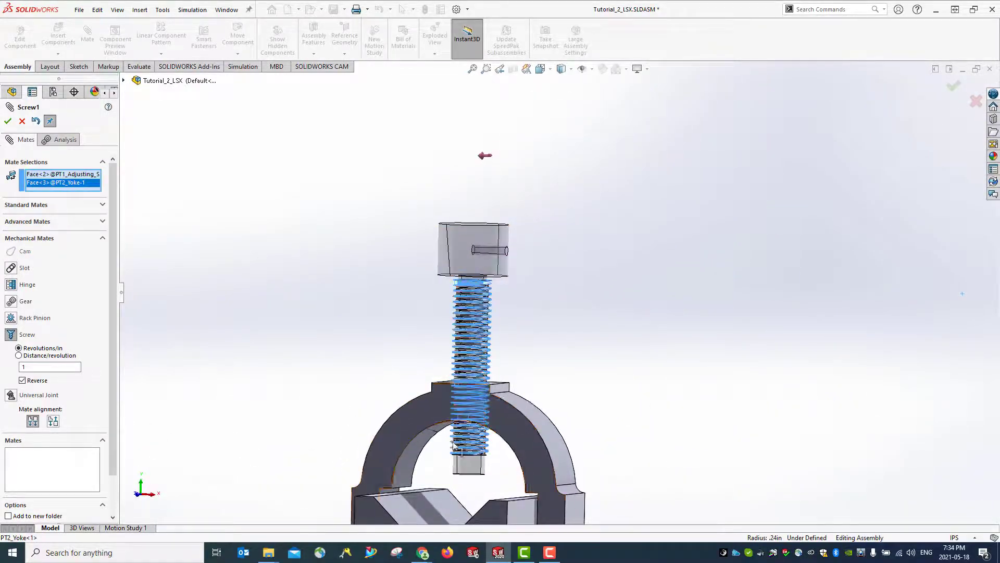
{"action": "scroll", "coordinate": [476, 447], "scroll_direction": "up", "scroll_amount": 2}
{"action": "middle_click_drag", "start_coordinate": [476, 446], "coordinate": [481, 274]}
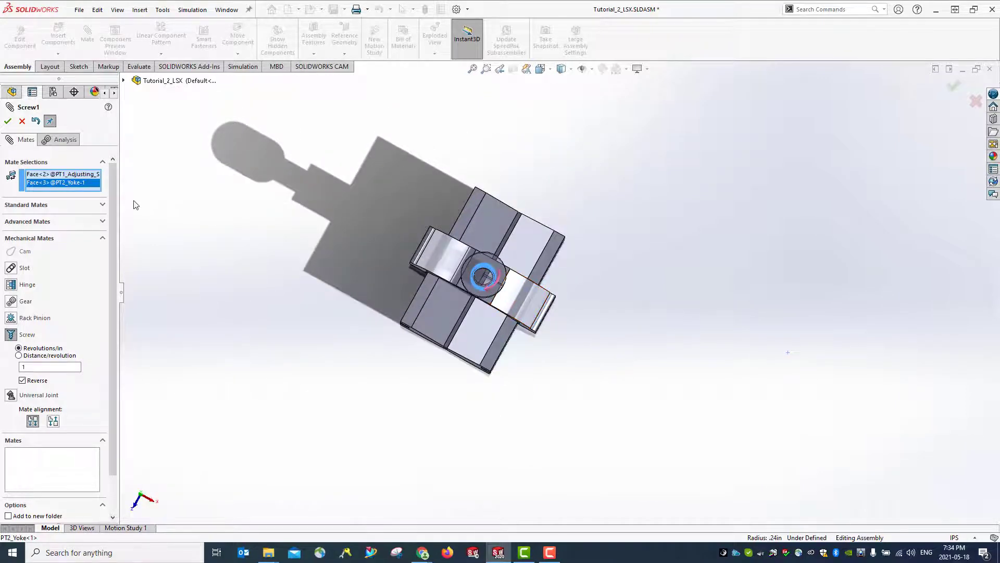
{"action": "left_click", "coordinate": [101, 205]}
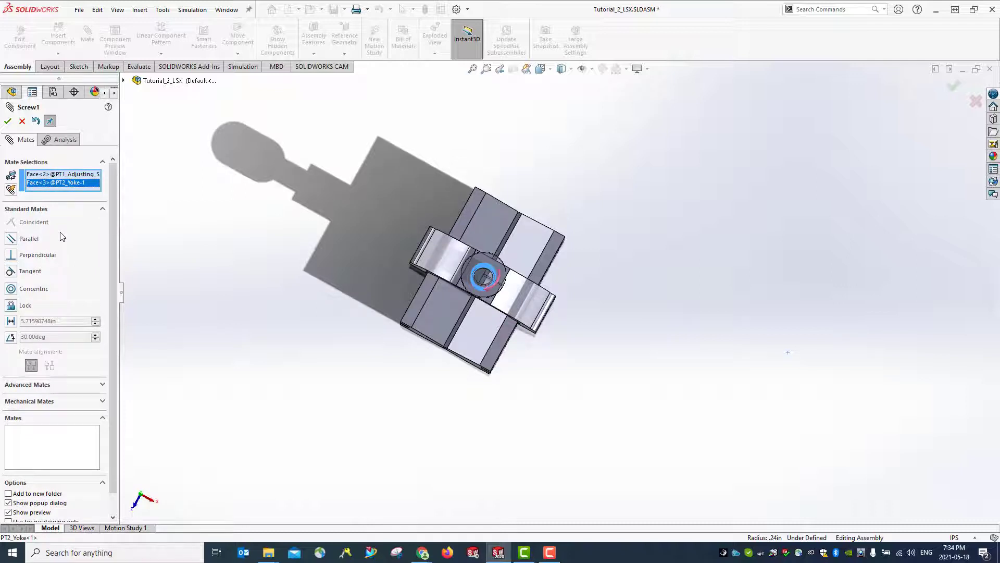
{"action": "scroll", "coordinate": [66, 456], "scroll_direction": "down", "scroll_amount": 1}
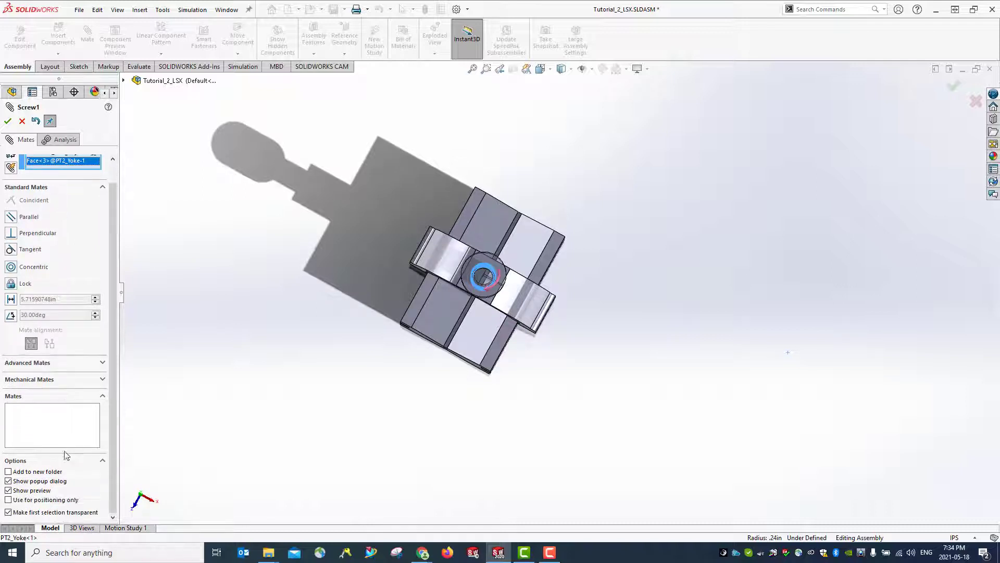
{"action": "left_click", "coordinate": [101, 379]}
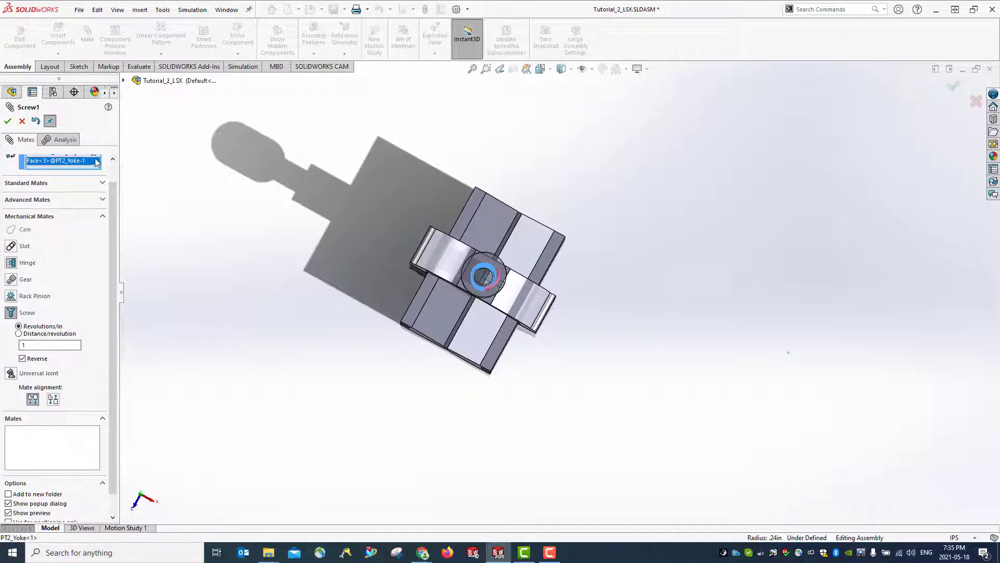
{"action": "scroll", "coordinate": [96, 167], "scroll_direction": "up", "scroll_amount": 1}
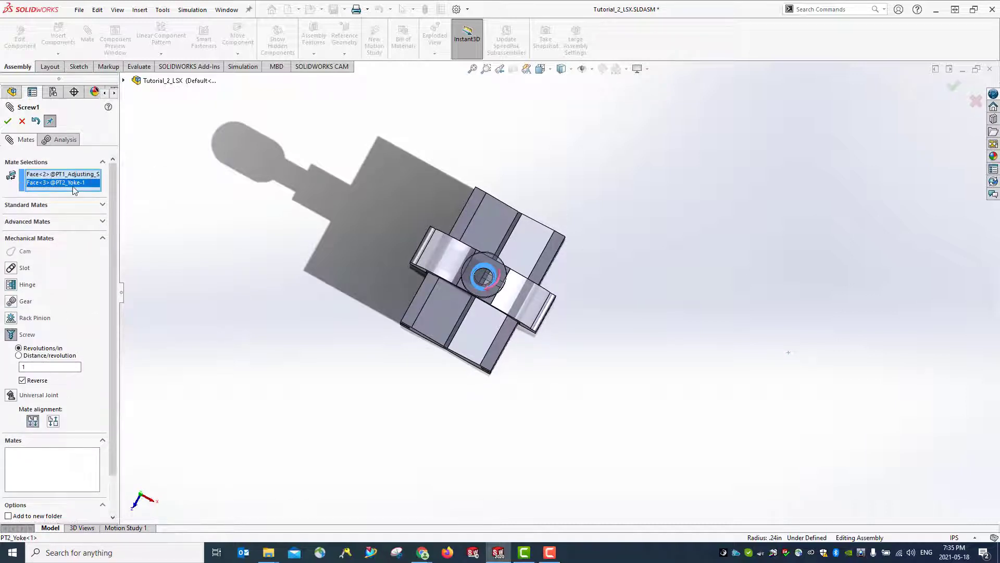
Set the screw mate's value to 1.75mm and finish the mate between the adjusting screw and the yoke
{"action": "middle_click_drag", "start_coordinate": [294, 308], "coordinate": [294, 308]}
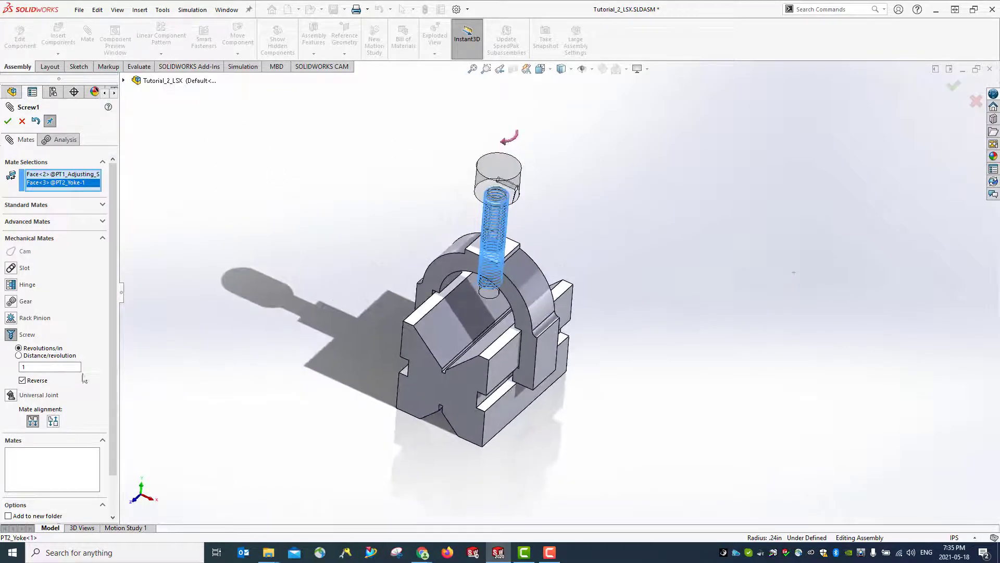
{"action": "double_click", "coordinate": [39, 368]}
{"action": "type", "text": "1.75mm"}
{"action": "key", "text": "Return"}
{"action": "left_click", "coordinate": [8, 121]}
{"action": "left_click", "coordinate": [7, 122]}
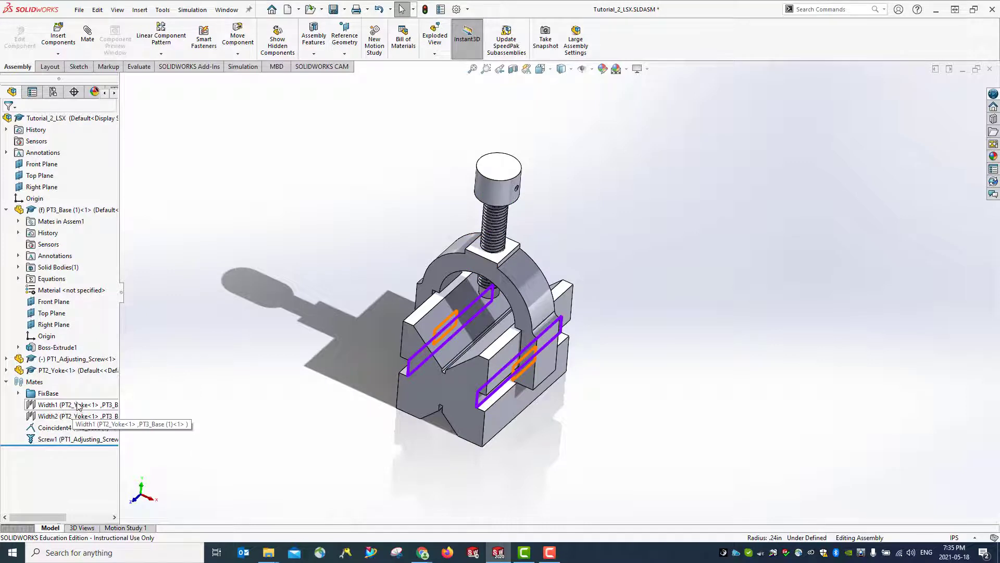
Change the assembly's document units to MMGS (millimeter, gram, second)
{"action": "left_click", "coordinate": [976, 538]}
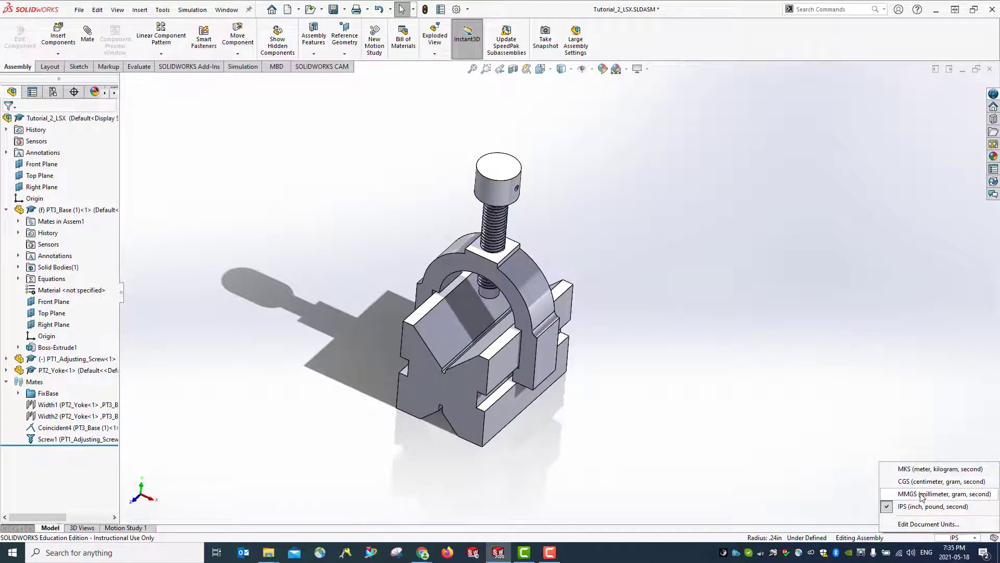
{"action": "left_click", "coordinate": [921, 495]}
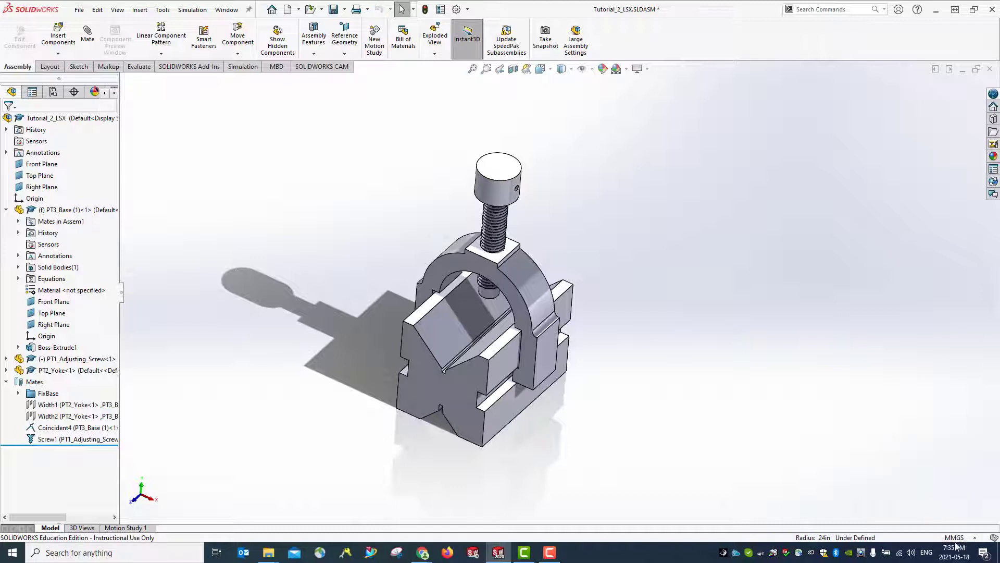
Save the assembly and turn the adjusting screw inside the yoke, finishing in the isometric view
{"action": "left_click", "coordinate": [334, 9]}
{"action": "middle_click_drag", "start_coordinate": [466, 163], "coordinate": [513, 208]}
{"action": "left_click_drag", "start_coordinate": [510, 203], "coordinate": [534, 219]}
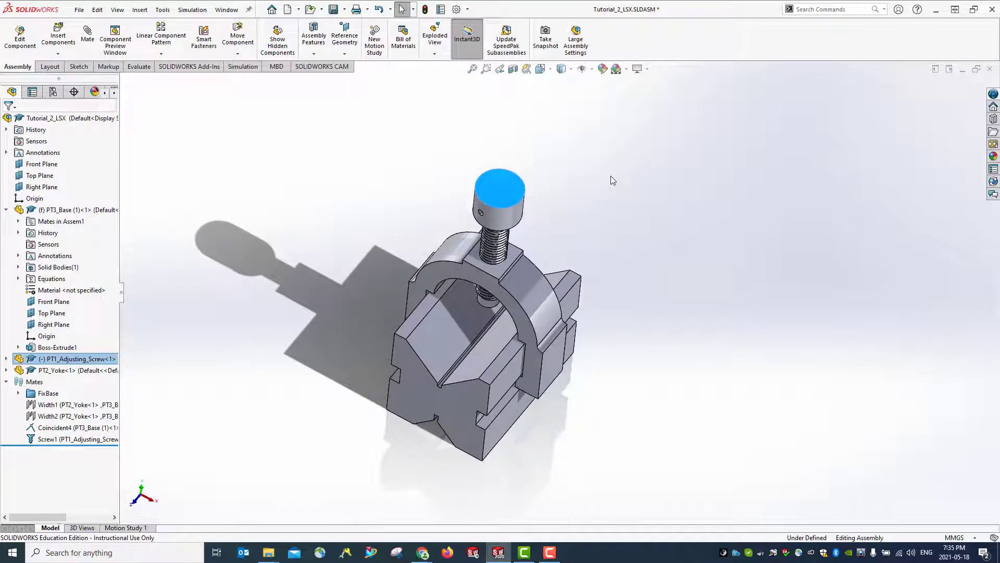
{"action": "key", "text": "ctrl+7"}
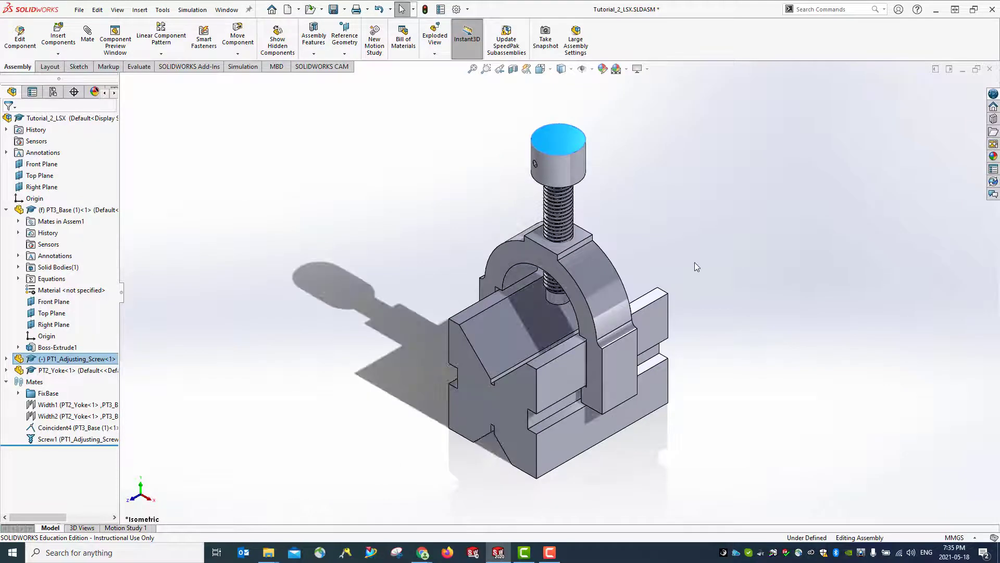
Group the mates Width1 through Screw1 in a new folder named Vblock_1, and save the assembly with a rebuild
{"action": "left_click", "coordinate": [65, 404]}
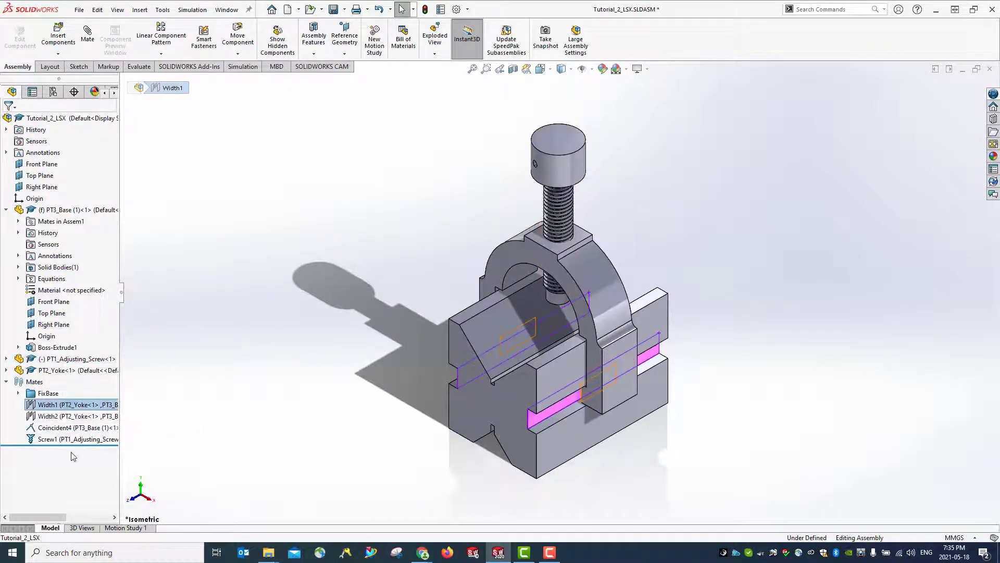
{"action": "left_click", "coordinate": [69, 439], "text": "shift"}
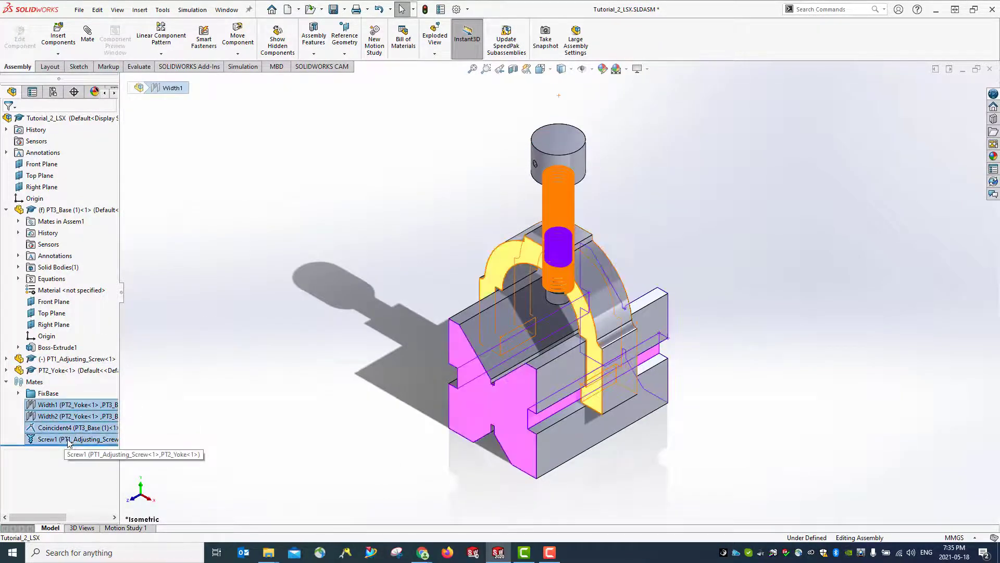
{"action": "right_click", "coordinate": [67, 408]}
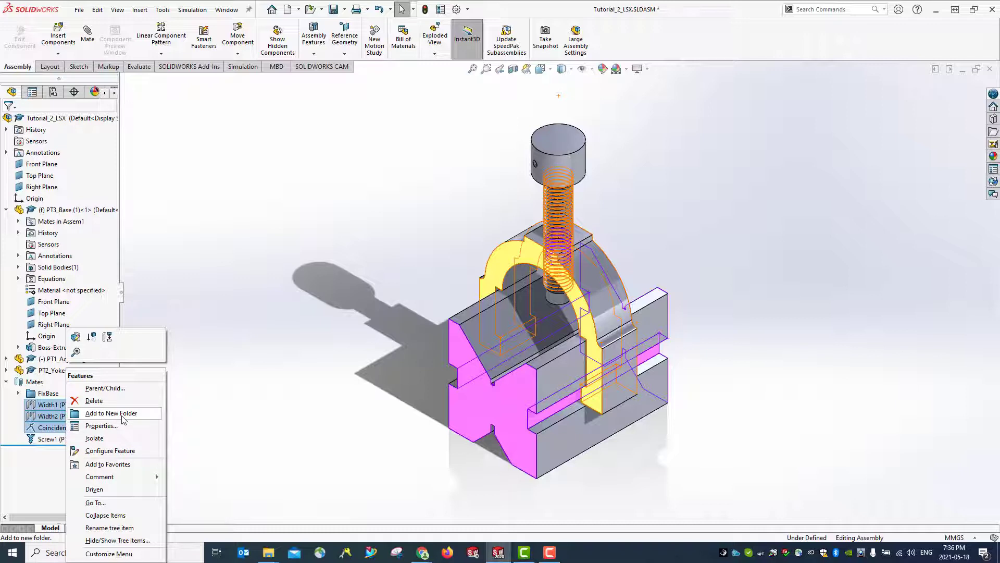
{"action": "left_click", "coordinate": [111, 413]}
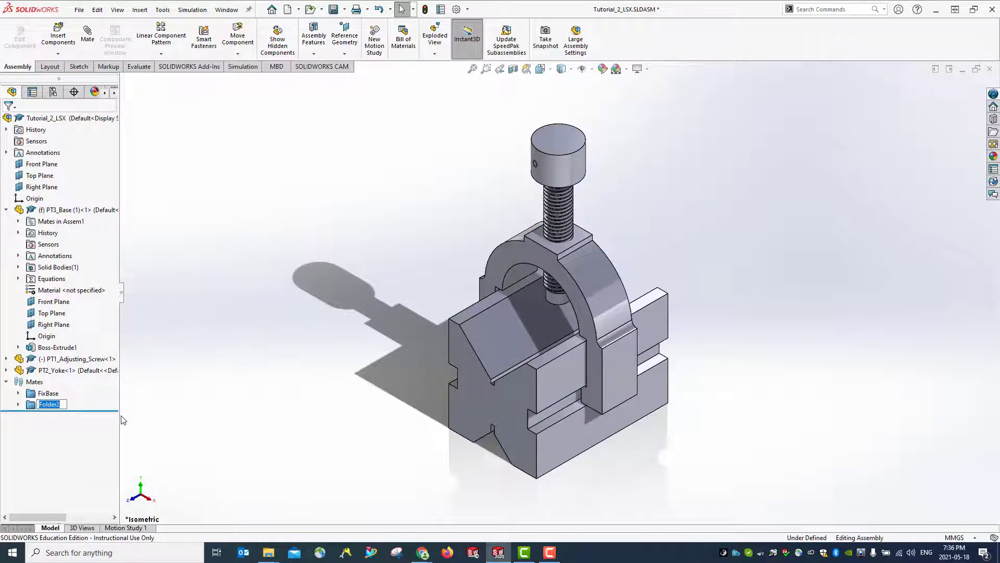
{"action": "type", "text": "Vblock_1"}
{"action": "key", "text": "Return"}
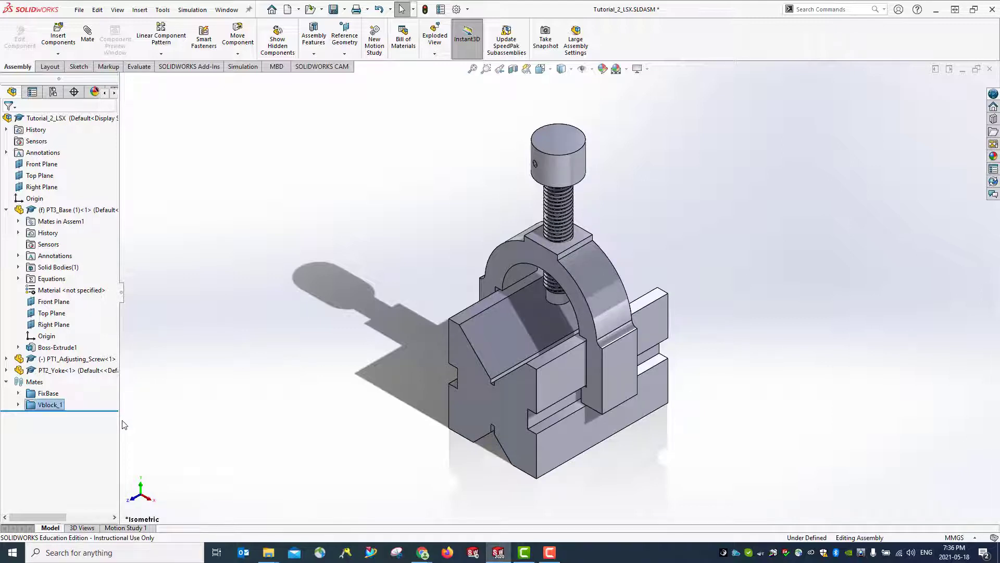
{"action": "left_click", "coordinate": [336, 10]}
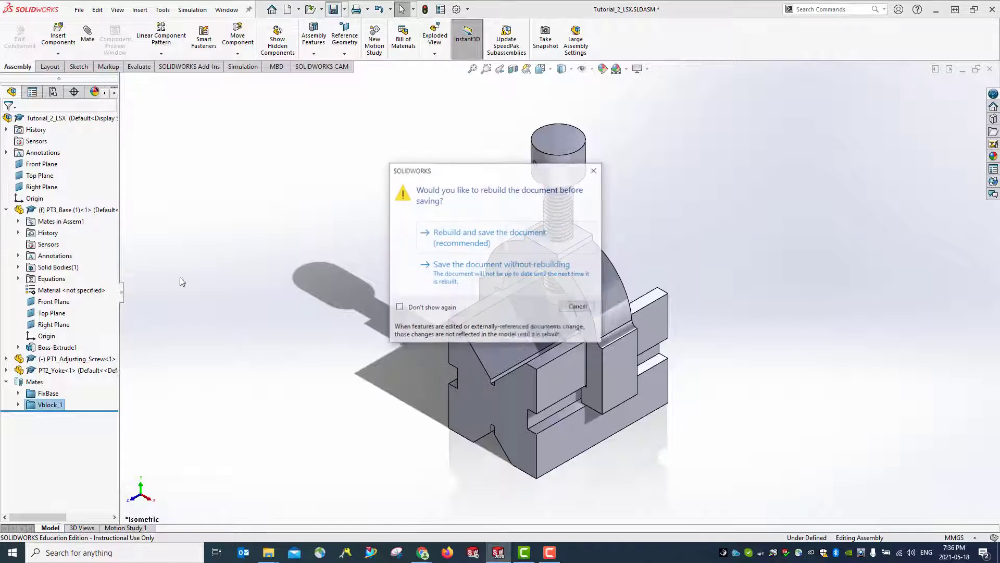
{"action": "left_click", "coordinate": [458, 241]}
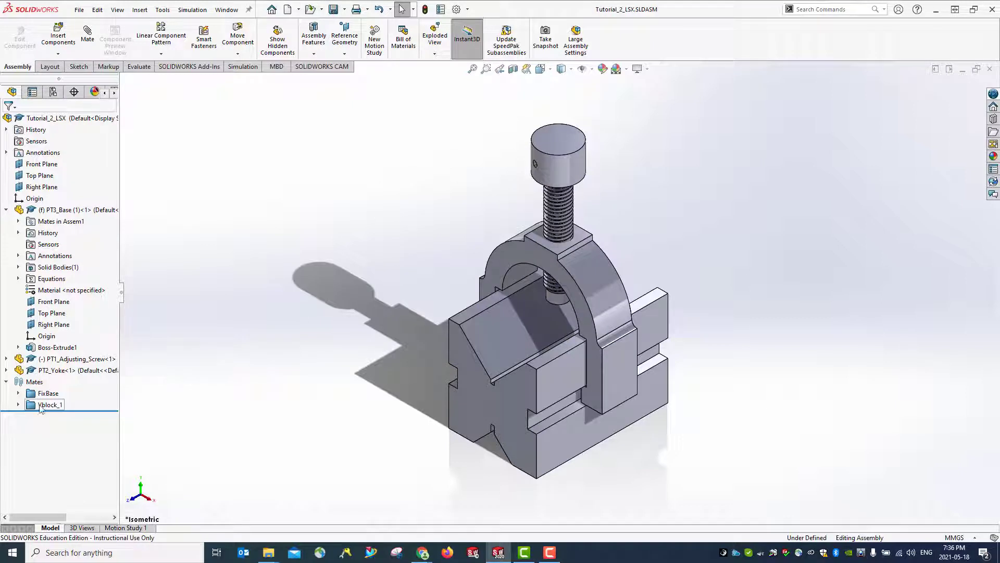
Suppress the Vblock_1 mate folder and pull the adjusting screw and yoke away from the base
{"action": "left_click", "coordinate": [18, 405]}
{"action": "right_click", "coordinate": [39, 406]}
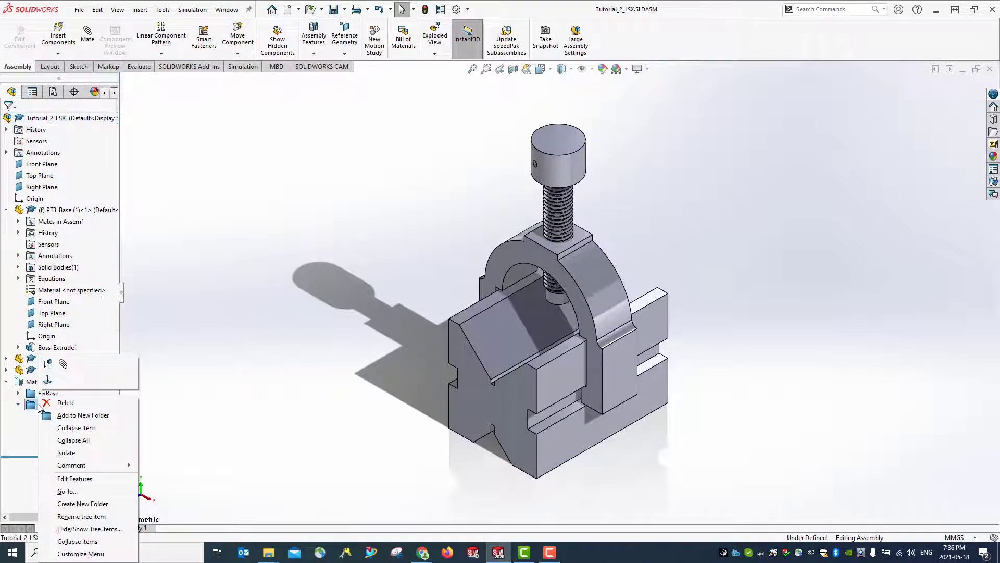
{"action": "left_click", "coordinate": [47, 367]}
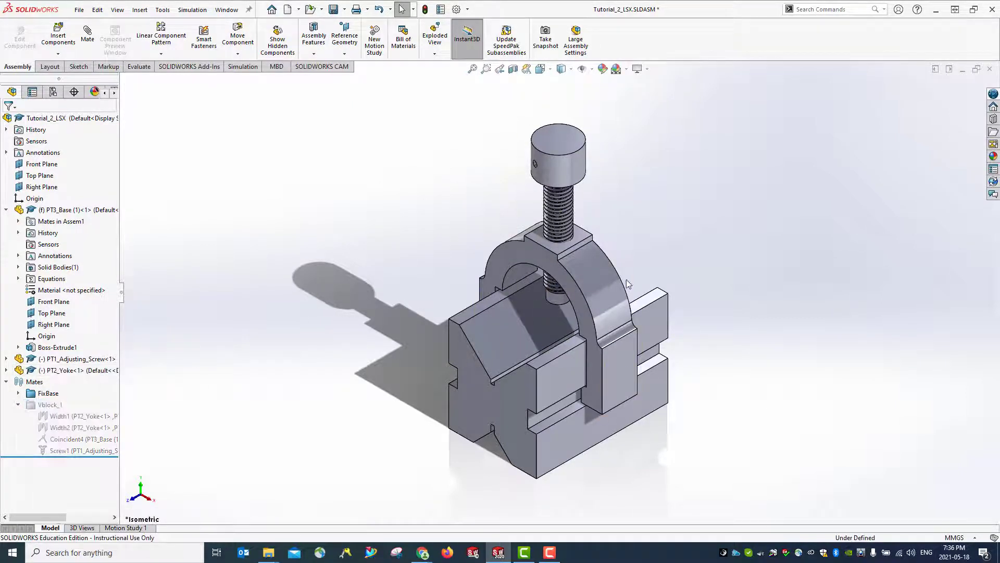
{"action": "left_click_drag", "start_coordinate": [558, 167], "coordinate": [810, 172]}
{"action": "left_click_drag", "start_coordinate": [586, 282], "coordinate": [839, 369]}
{"action": "left_click_drag", "start_coordinate": [521, 327], "coordinate": [436, 358]}
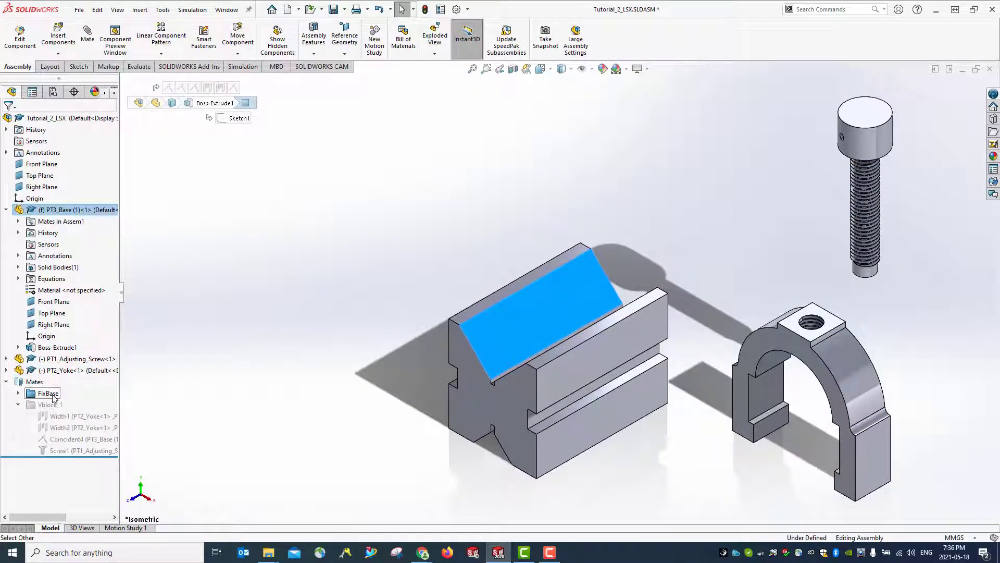
Unsuppress the Vblock_1 mate folder and rotate the adjusting screw down into the yoke
{"action": "right_click", "coordinate": [49, 405]}
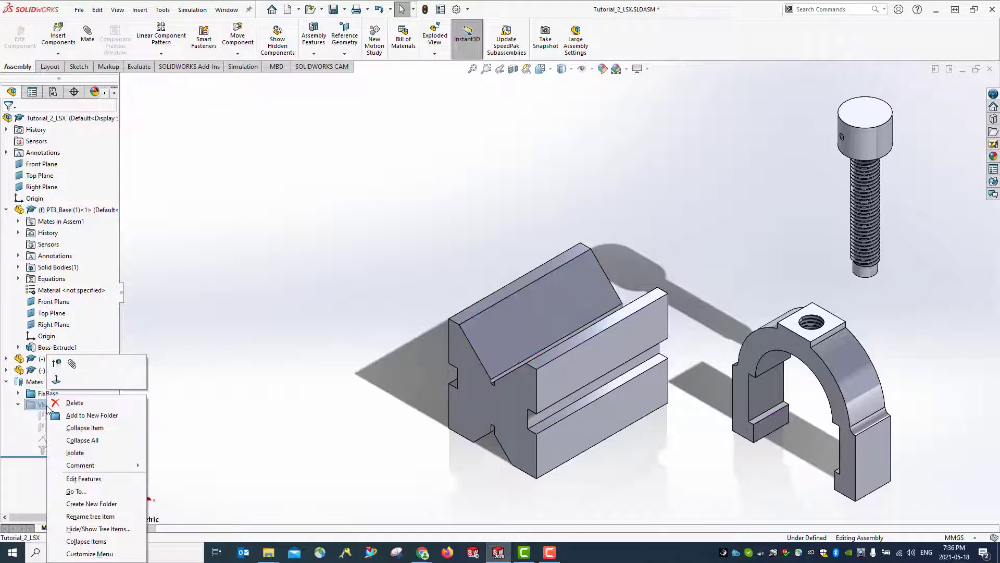
{"action": "left_click", "coordinate": [58, 364]}
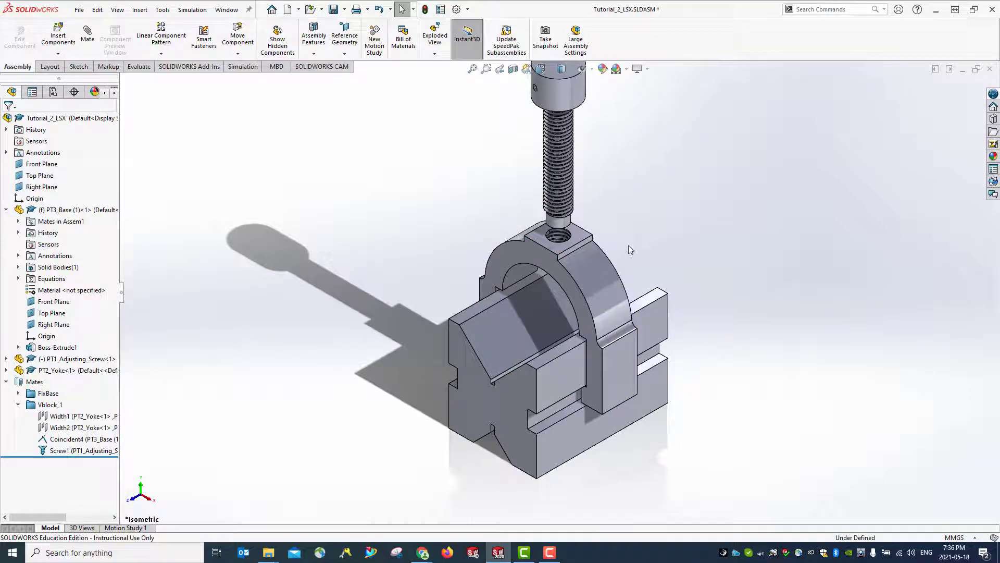
{"action": "scroll", "coordinate": [628, 248], "scroll_direction": "down", "scroll_amount": 2}
{"action": "scroll", "coordinate": [629, 249], "scroll_direction": "up", "scroll_amount": 3}
{"action": "middle_click_drag", "start_coordinate": [629, 249], "coordinate": [550, 232]}
{"action": "left_click_drag", "start_coordinate": [559, 213], "coordinate": [698, 299]}
{"action": "middle_click_drag", "start_coordinate": [699, 299], "coordinate": [575, 262]}
{"action": "left_click_drag", "start_coordinate": [575, 262], "coordinate": [712, 268]}
{"action": "key", "text": "Escape"}
{"action": "middle_click_drag", "start_coordinate": [605, 338], "coordinate": [658, 371]}
{"action": "key", "text": "ctrl+7"}
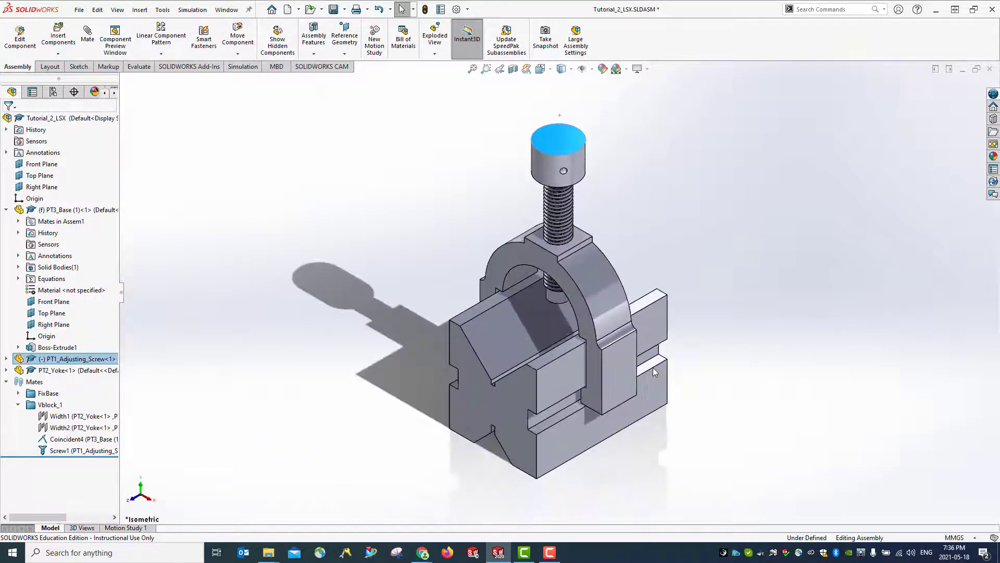
Suppress the Vblock_1 mate folder and save the assembly
{"action": "right_click", "coordinate": [51, 405]}
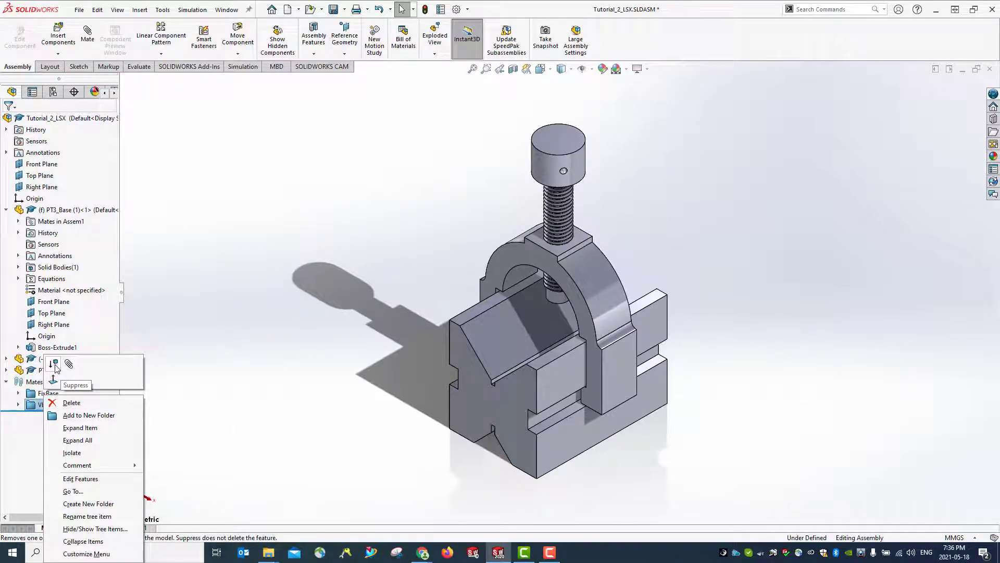
{"action": "left_click", "coordinate": [55, 365]}
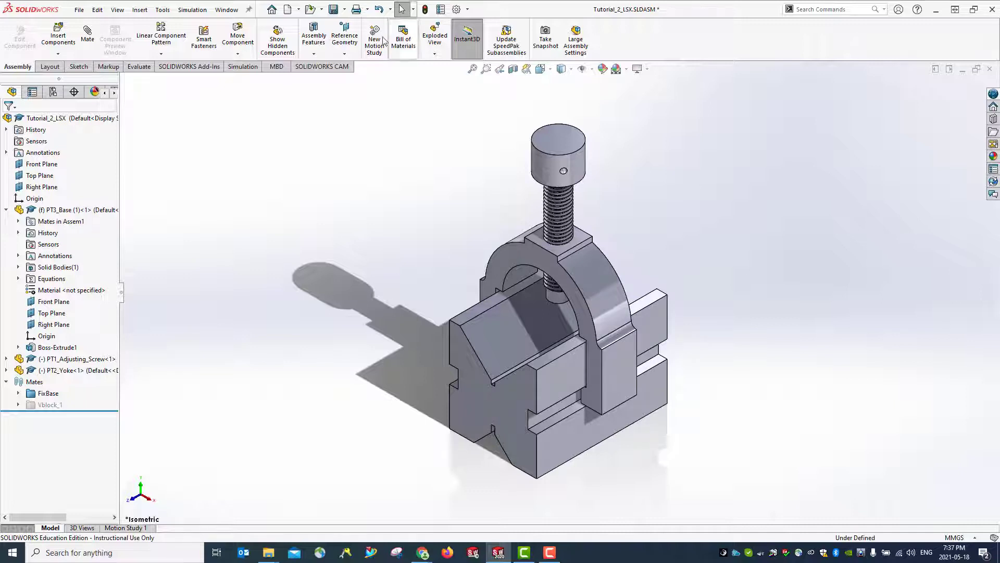
{"action": "left_click", "coordinate": [333, 10]}
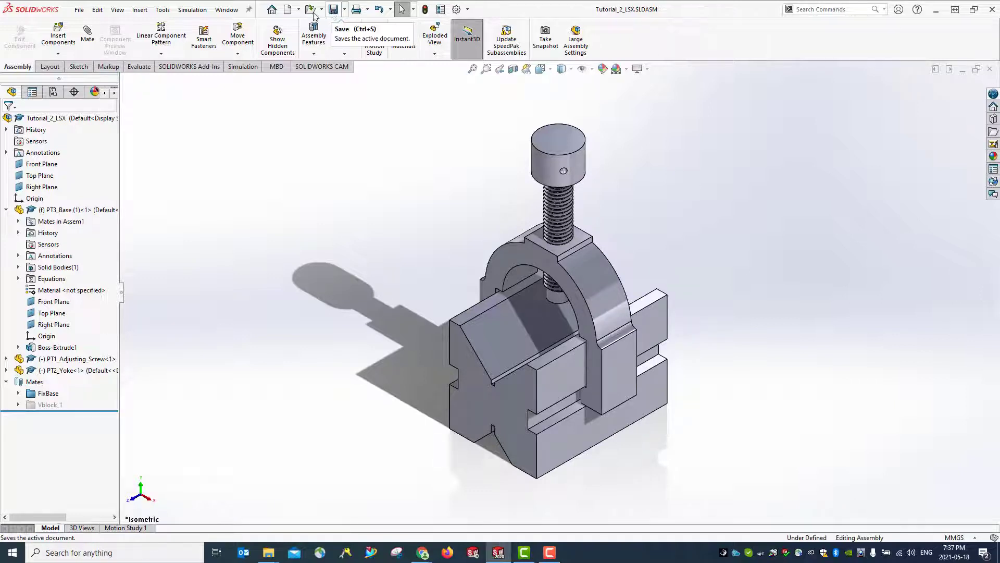
Move the yoke and adjusting screw clear of the base, and save the assembly with a rebuild
{"action": "left_click_drag", "start_coordinate": [573, 248], "coordinate": [784, 248]}
{"action": "left_click_drag", "start_coordinate": [584, 167], "coordinate": [937, 202]}
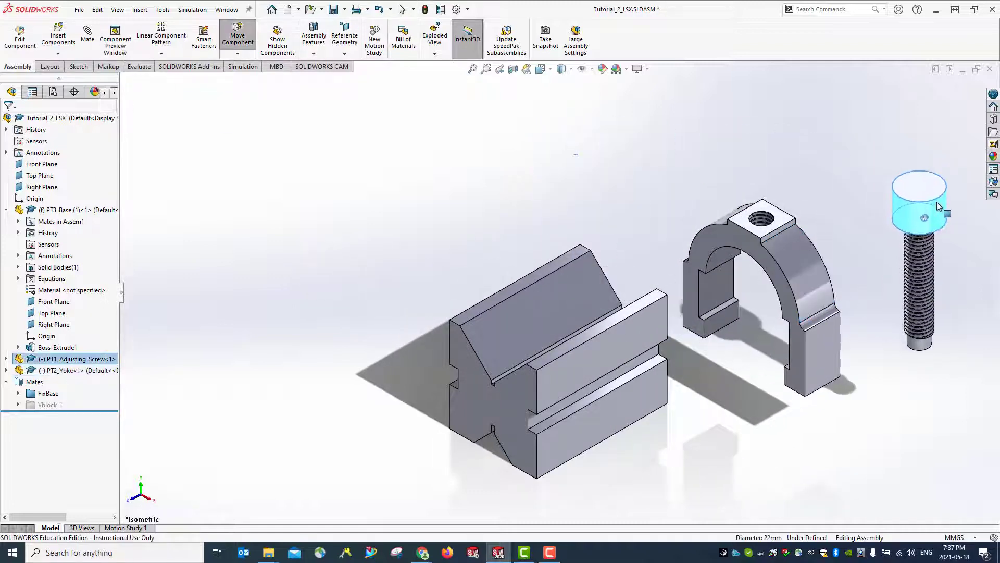
{"action": "key", "text": "Escape"}
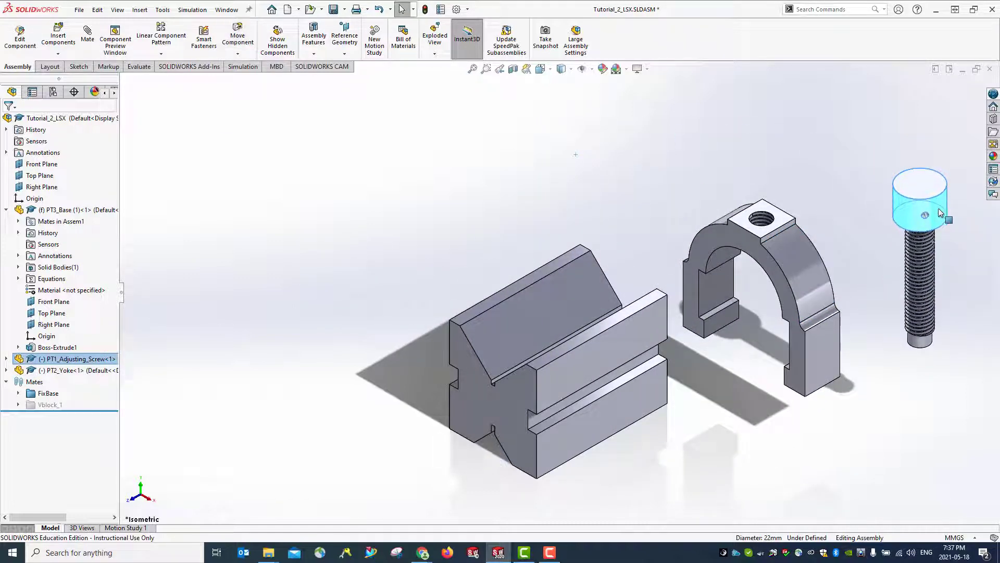
{"action": "left_click", "coordinate": [333, 10]}
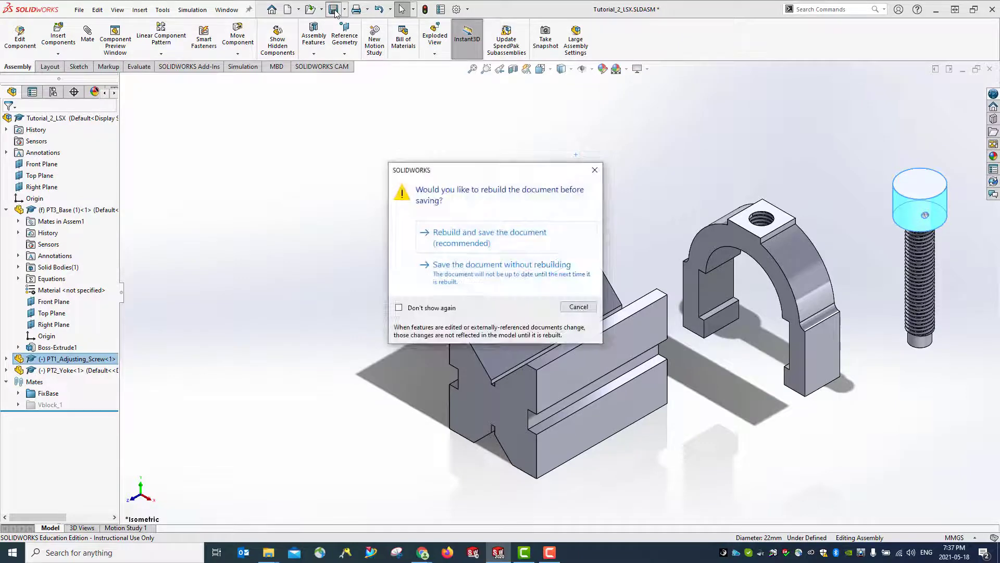
{"action": "left_click", "coordinate": [482, 243]}
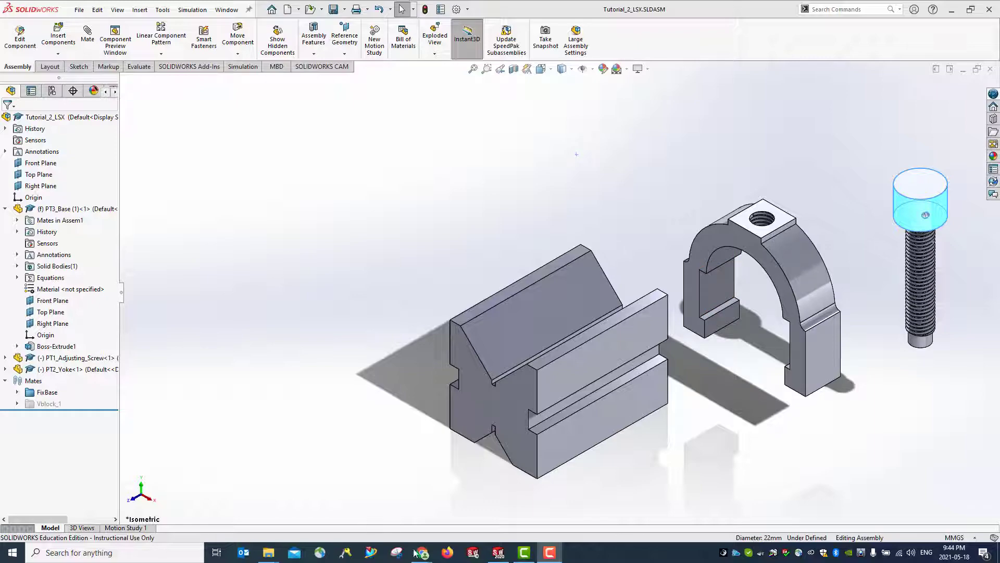
Switch to Chrome to examine the base and yoke dimensions on the V-block assembly drawing, and return to SolidWorks
{"action": "mouse_move", "coordinate": [426, 556]}
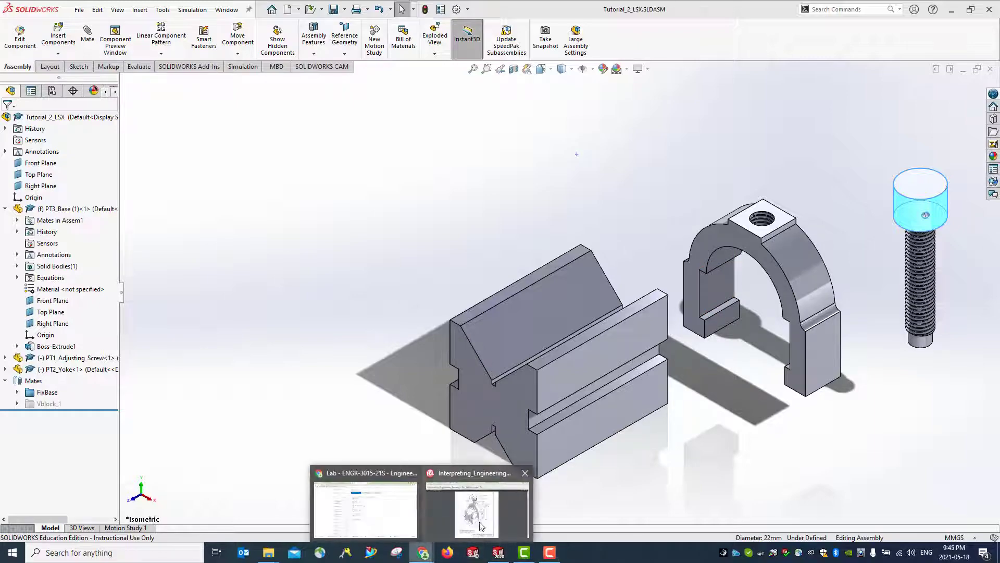
{"action": "left_click", "coordinate": [482, 524]}
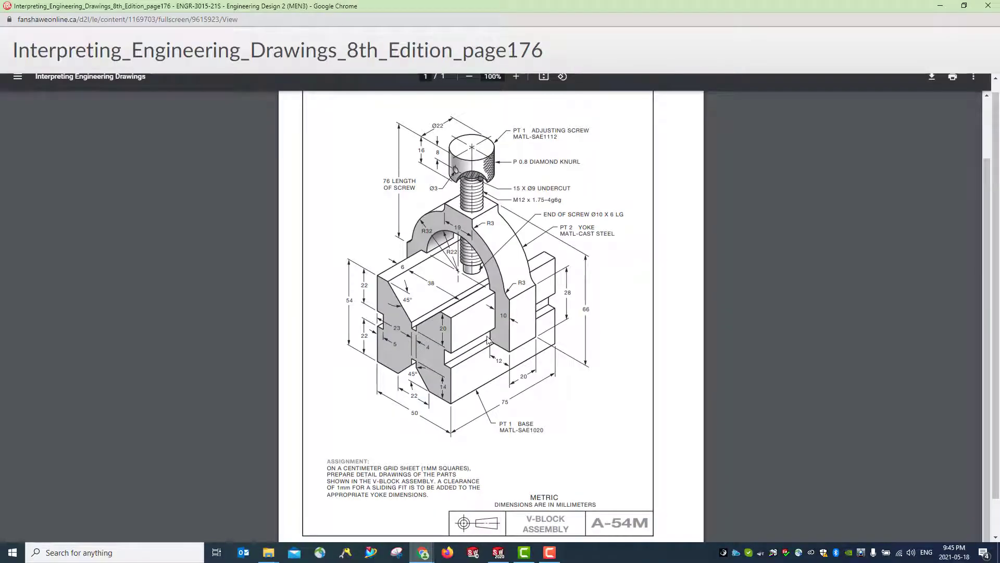
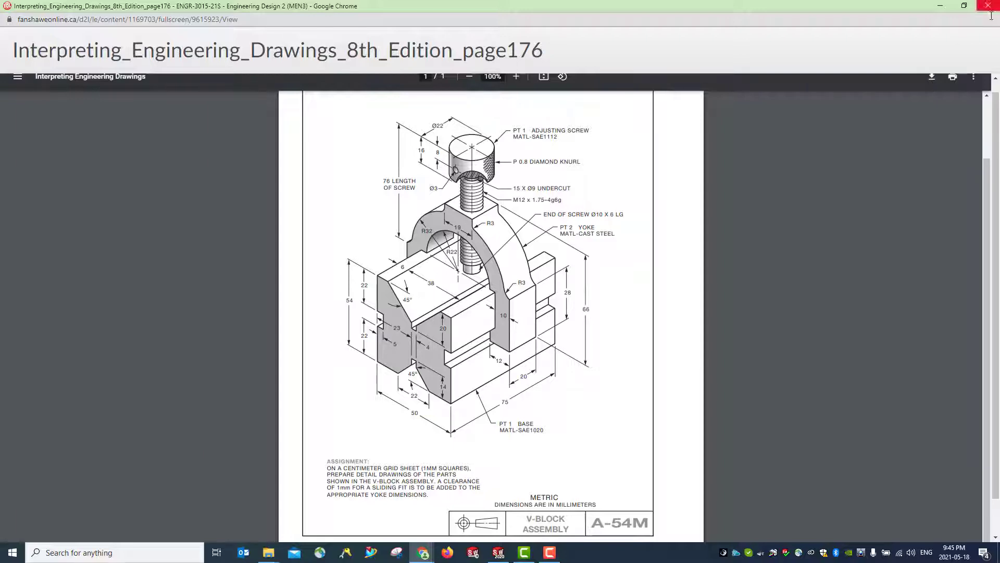
{"action": "left_click", "coordinate": [941, 6]}
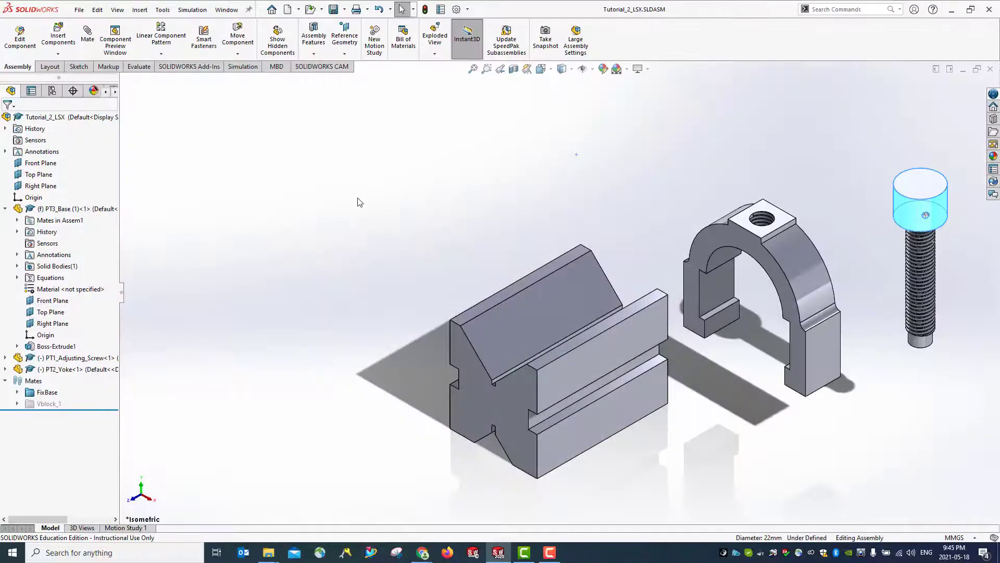
Add a distance mate of (75-20)/2 mm between the yoke's front face and the base's front face, clearing the preselected screw face
{"action": "left_click", "coordinate": [88, 34]}
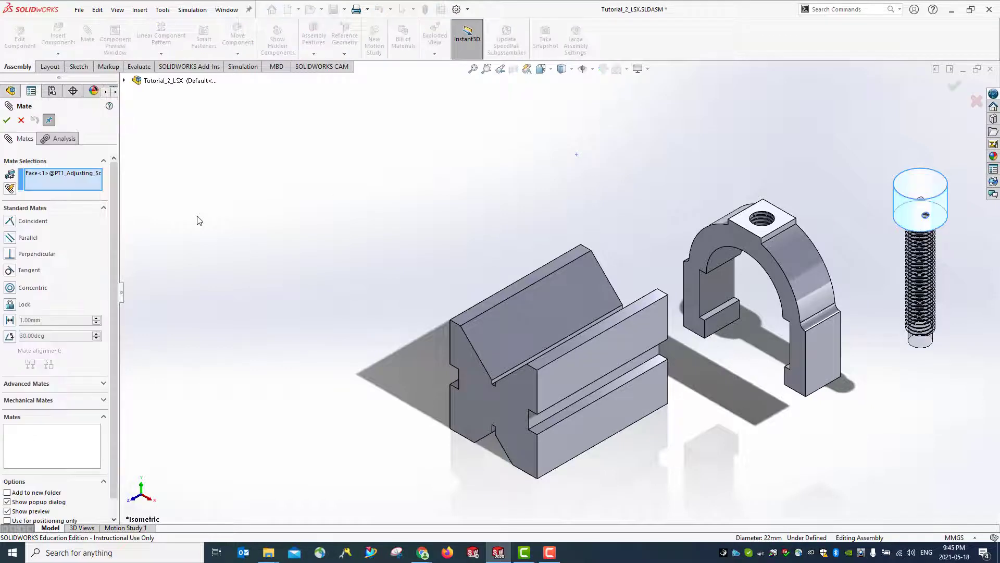
{"action": "right_click", "coordinate": [68, 175]}
{"action": "left_click", "coordinate": [102, 192]}
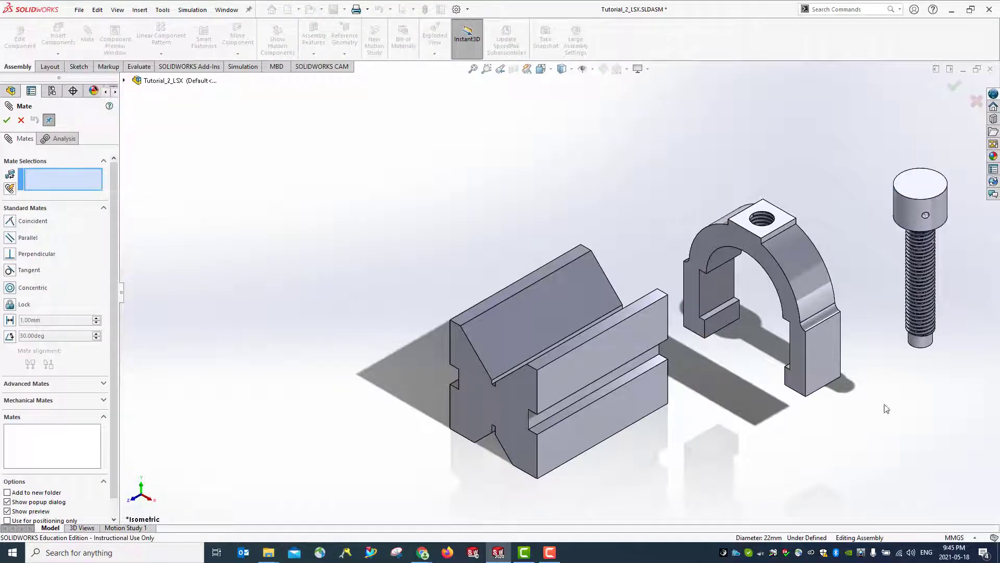
{"action": "left_click", "coordinate": [797, 358]}
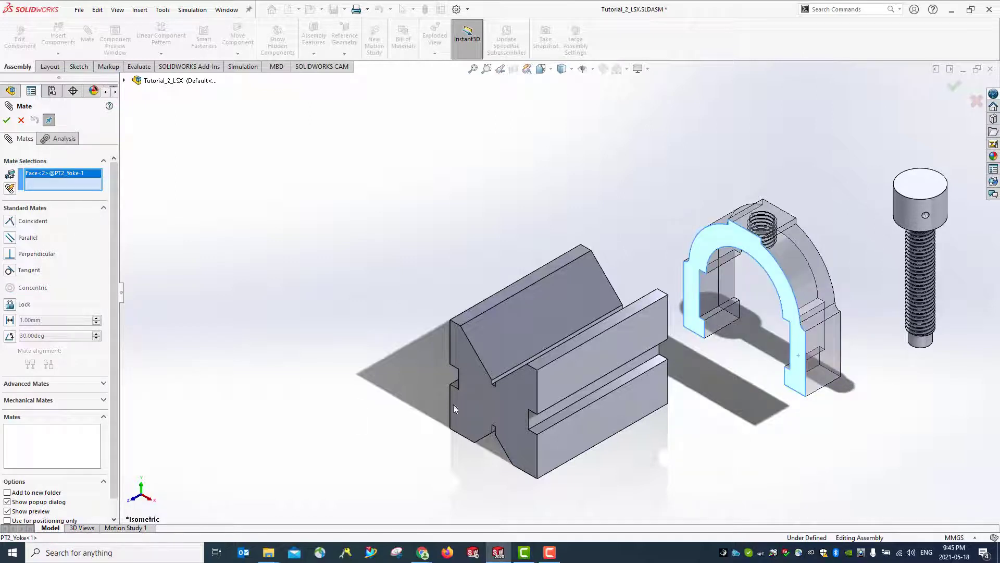
{"action": "left_click", "coordinate": [511, 417]}
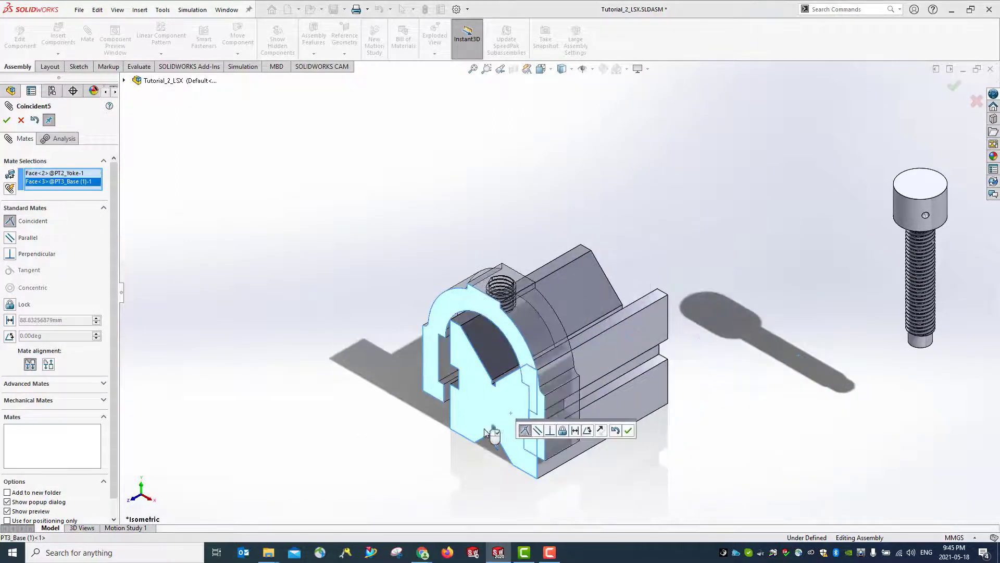
{"action": "left_click", "coordinate": [10, 320]}
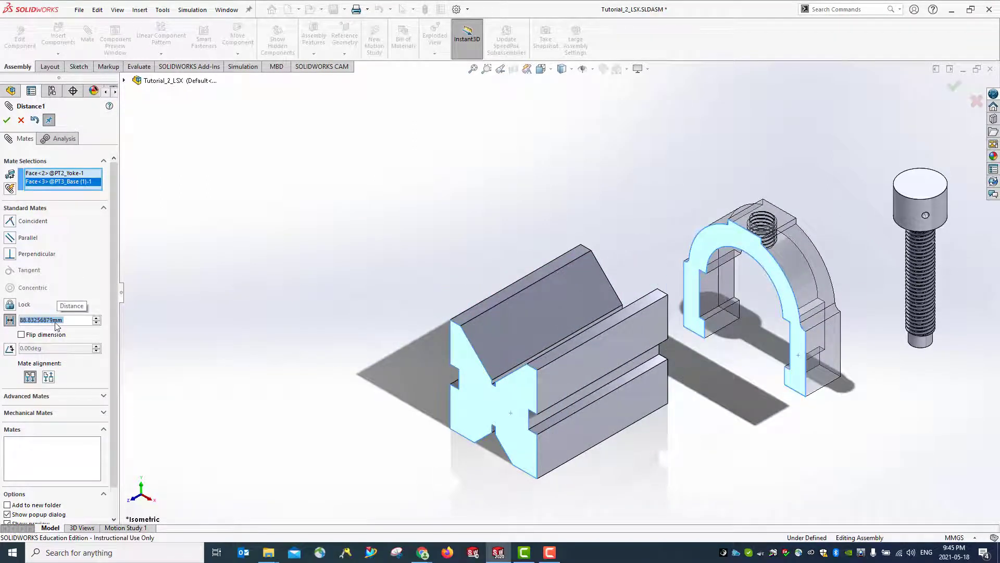
{"action": "key", "text": "BackSpace"}
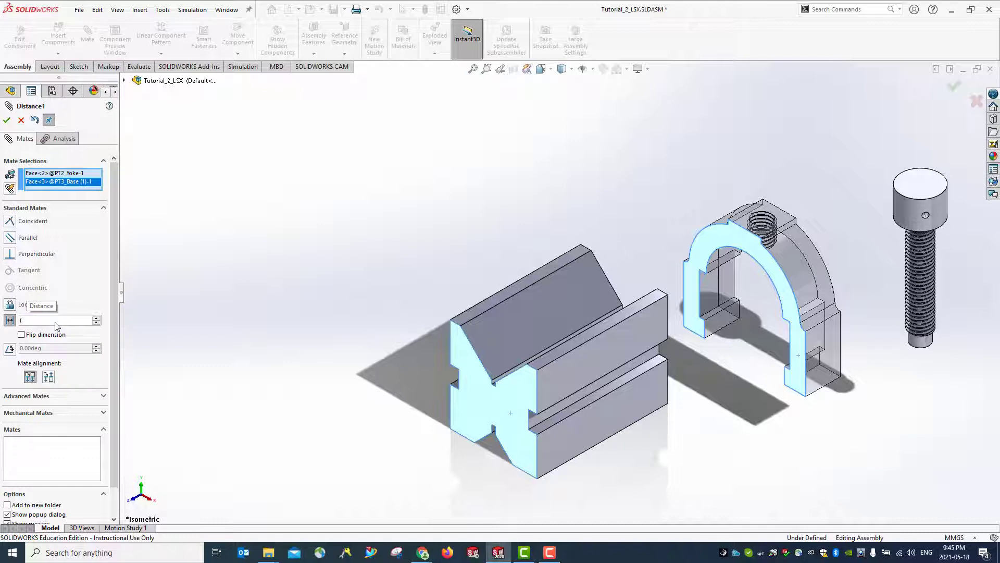
{"action": "type", "text": "7"}
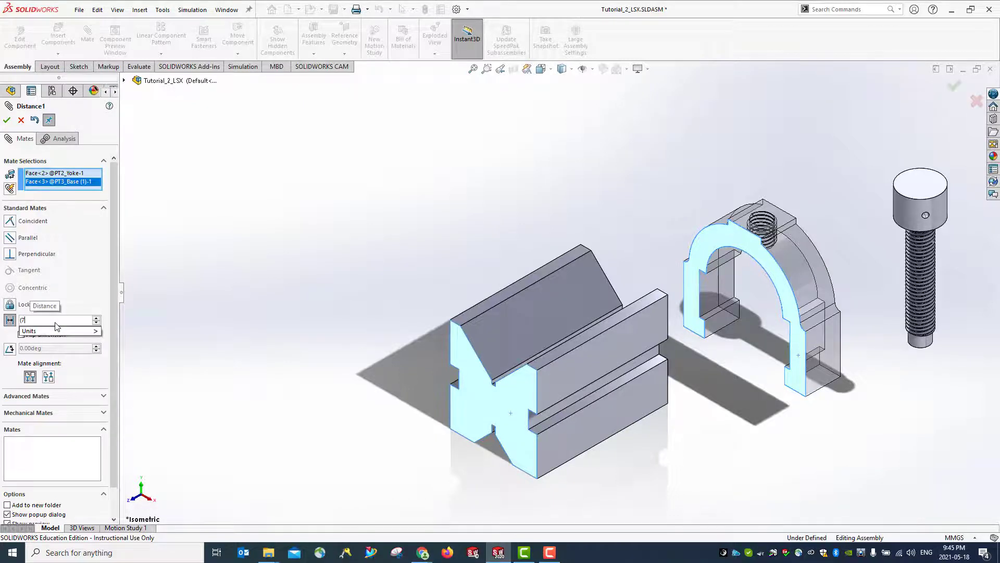
{"action": "type", "text": "5-20)"}
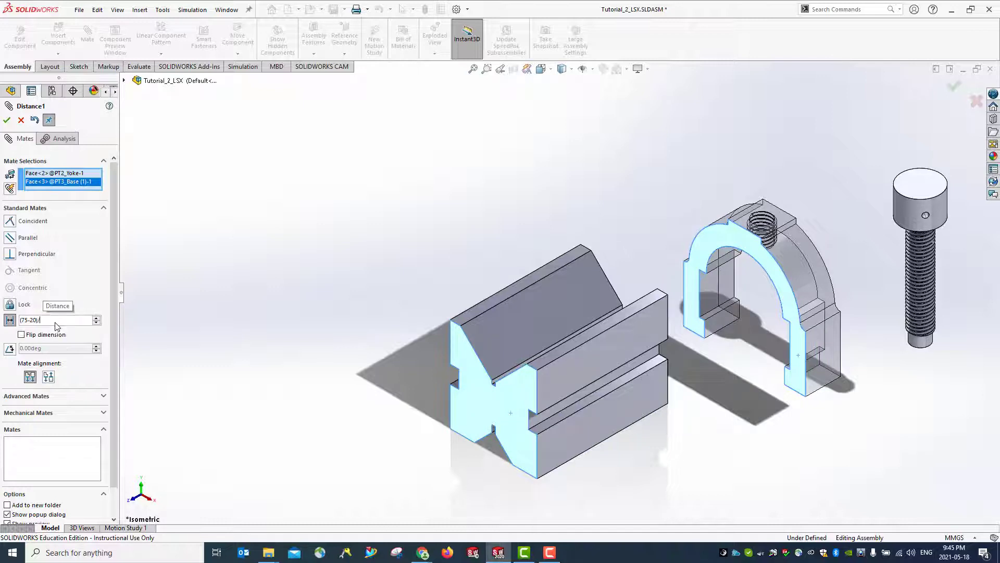
{"action": "type", "text": "/2"}
{"action": "key", "text": "Return"}
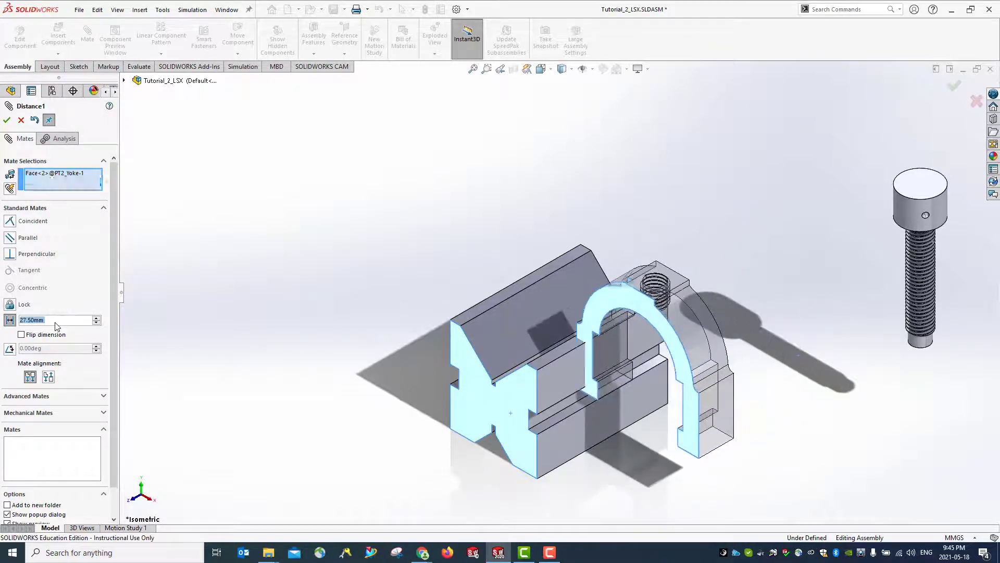
{"action": "left_click", "coordinate": [7, 119]}
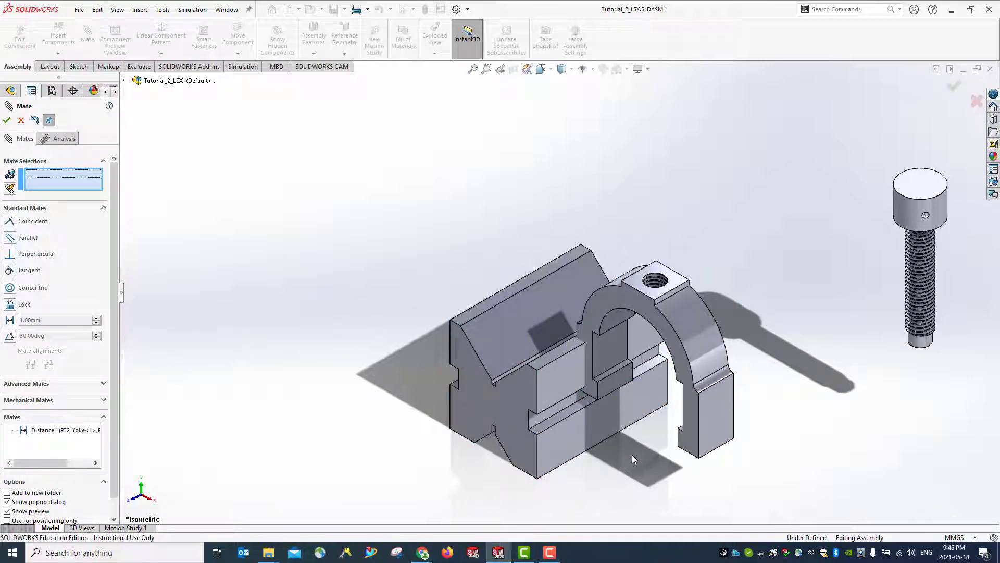
Switch to Chrome to examine the sliding-fit clearance note and yoke dimensions on the V-block drawing, and return to SolidWorks
{"action": "middle_click_drag", "start_coordinate": [635, 448], "coordinate": [664, 418]}
{"action": "middle_click_drag", "start_coordinate": [709, 377], "coordinate": [579, 368]}
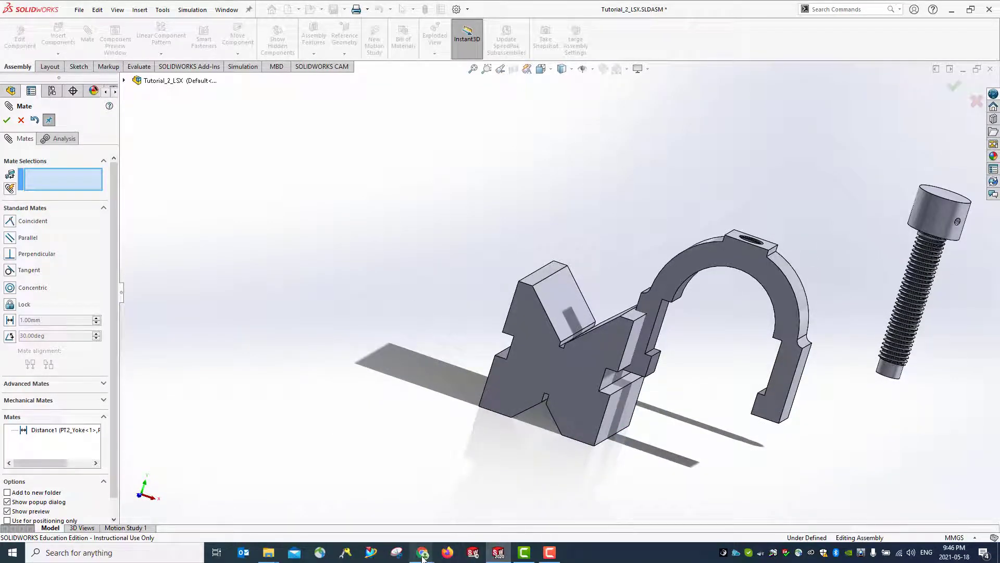
{"action": "mouse_move", "coordinate": [422, 556]}
{"action": "left_click", "coordinate": [466, 504]}
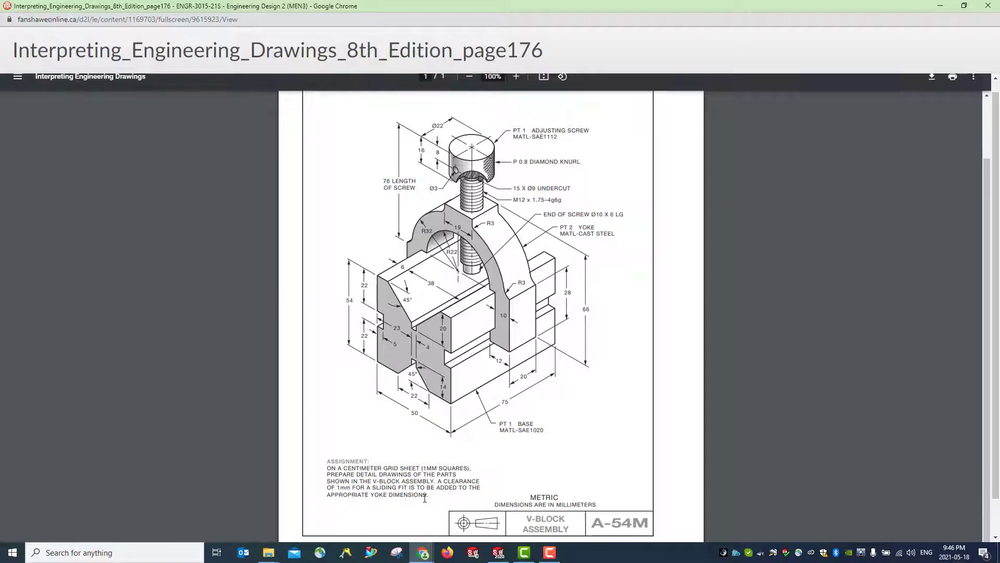
{"action": "left_click", "coordinate": [941, 7]}
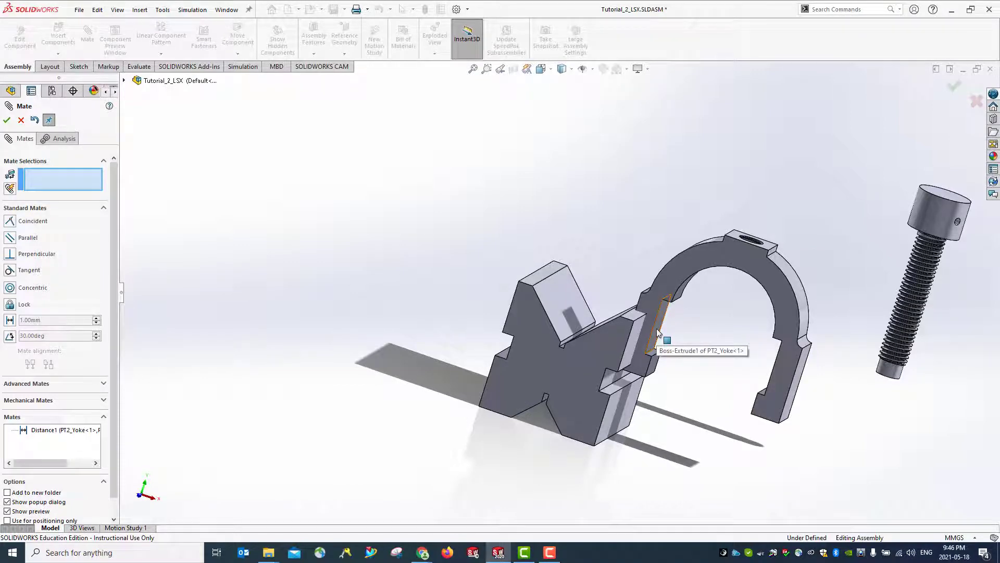
Add a 1 mm distance mate between the inner face of the yoke's leg and the base's upper side face
{"action": "middle_click_drag", "start_coordinate": [670, 435], "coordinate": [579, 353]}
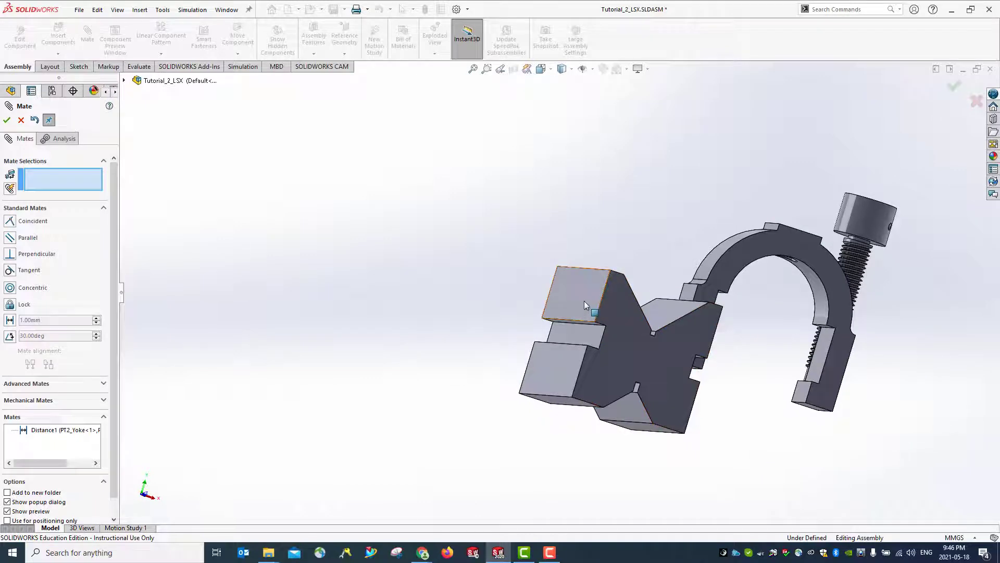
{"action": "middle_click_drag", "start_coordinate": [770, 426], "coordinate": [703, 433]}
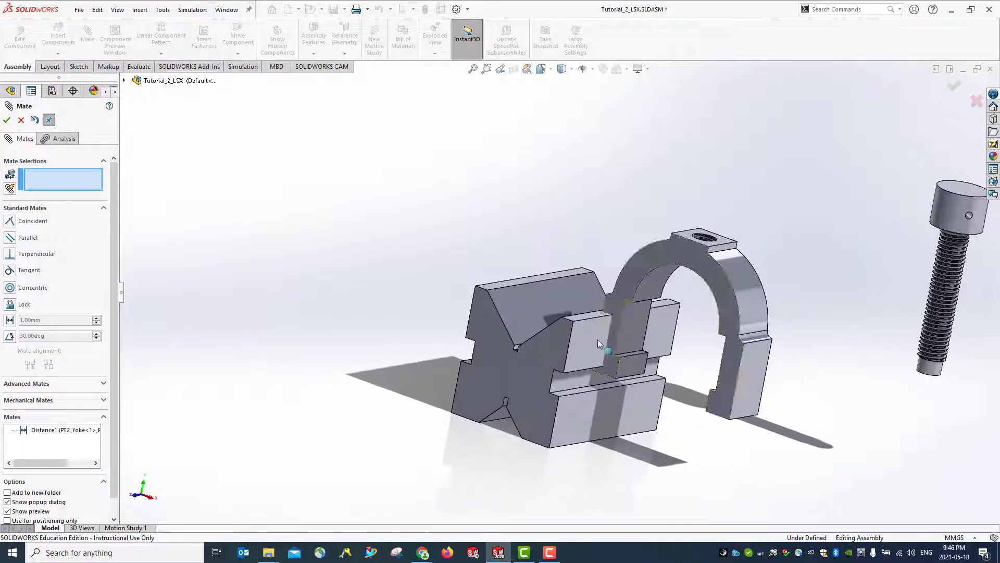
{"action": "middle_click_drag", "start_coordinate": [641, 416], "coordinate": [816, 358]}
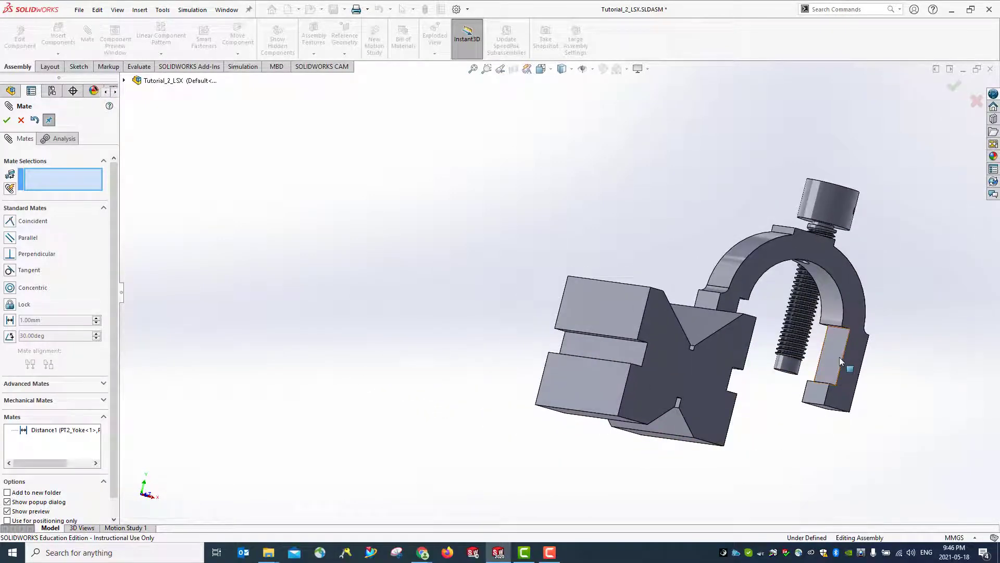
{"action": "middle_click_drag", "start_coordinate": [780, 434], "coordinate": [728, 446]}
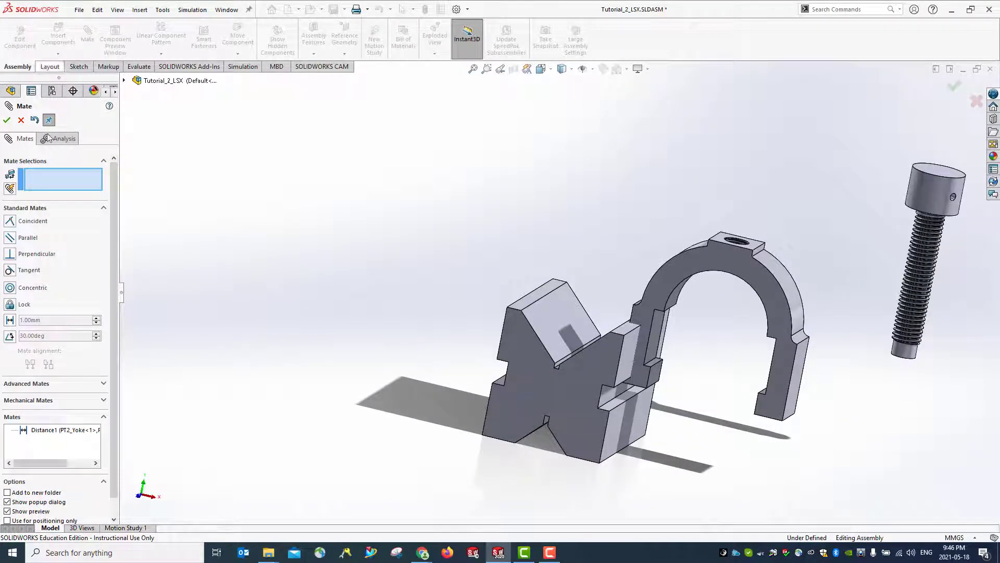
{"action": "left_click", "coordinate": [657, 334]}
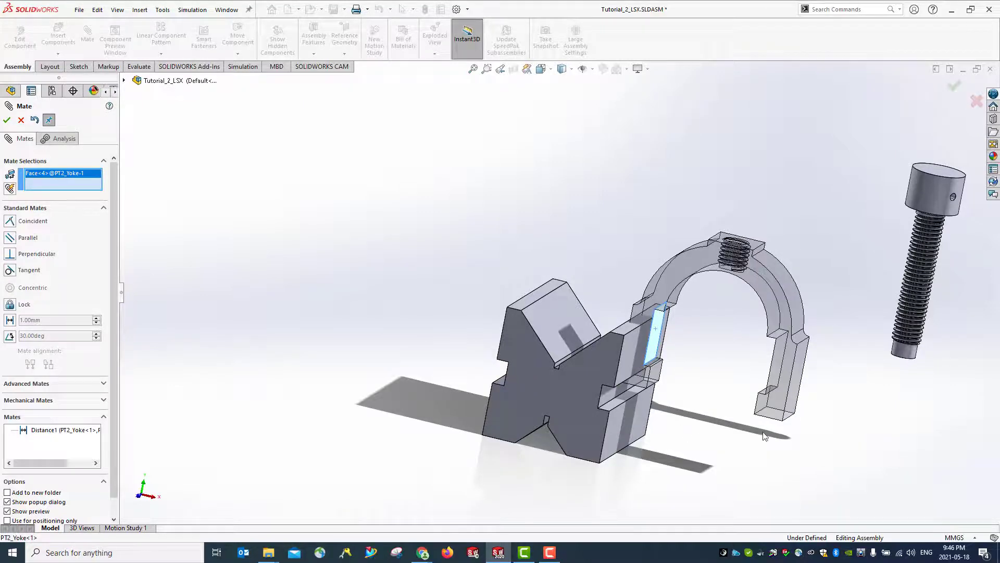
{"action": "middle_click_drag", "start_coordinate": [764, 436], "coordinate": [579, 357]}
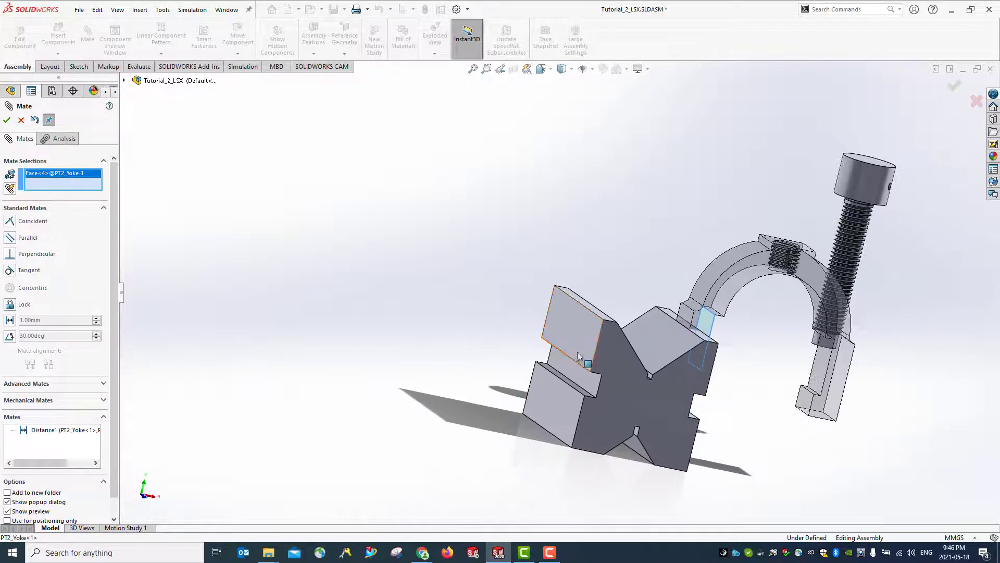
{"action": "left_click", "coordinate": [577, 342]}
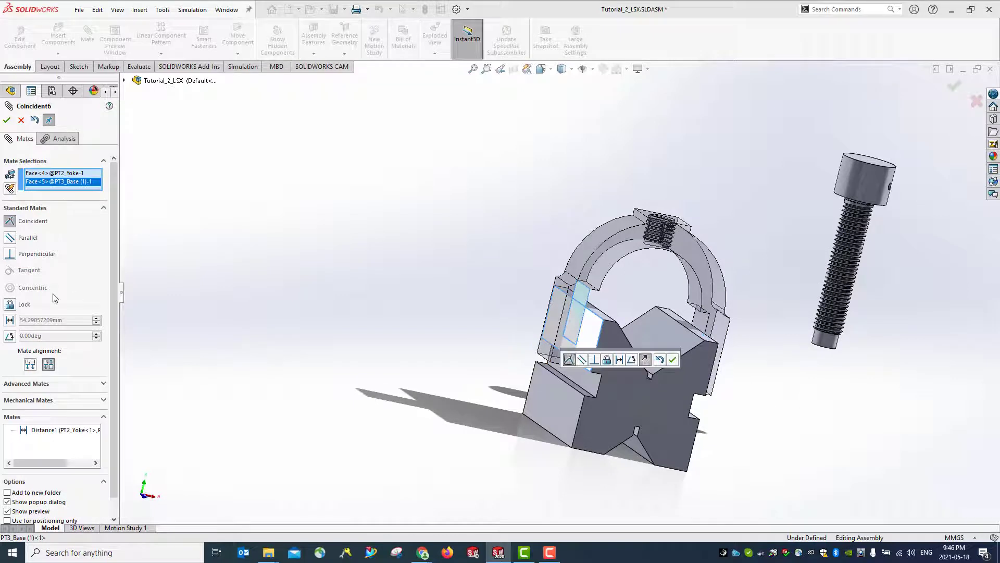
{"action": "left_click", "coordinate": [10, 320]}
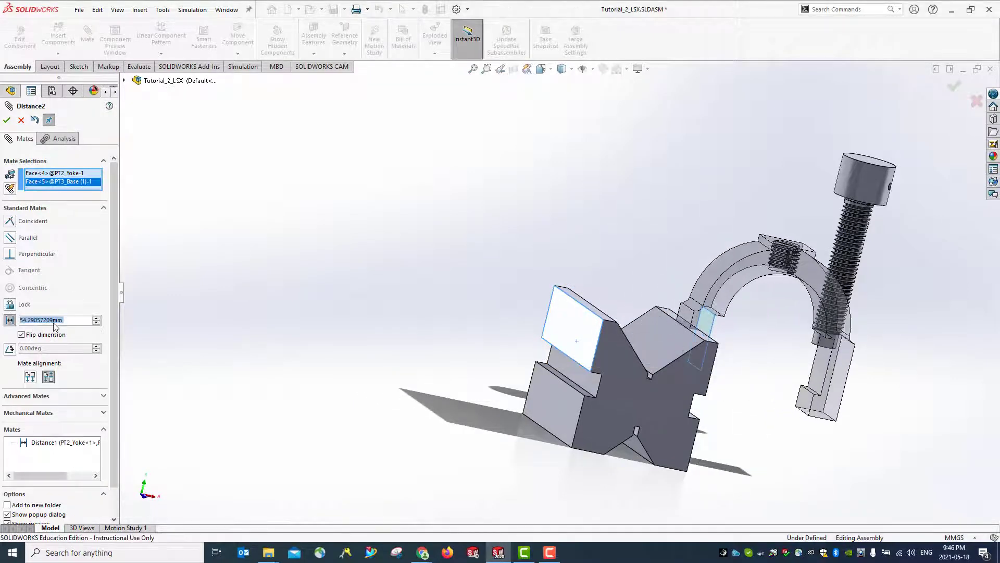
{"action": "type", "text": "1"}
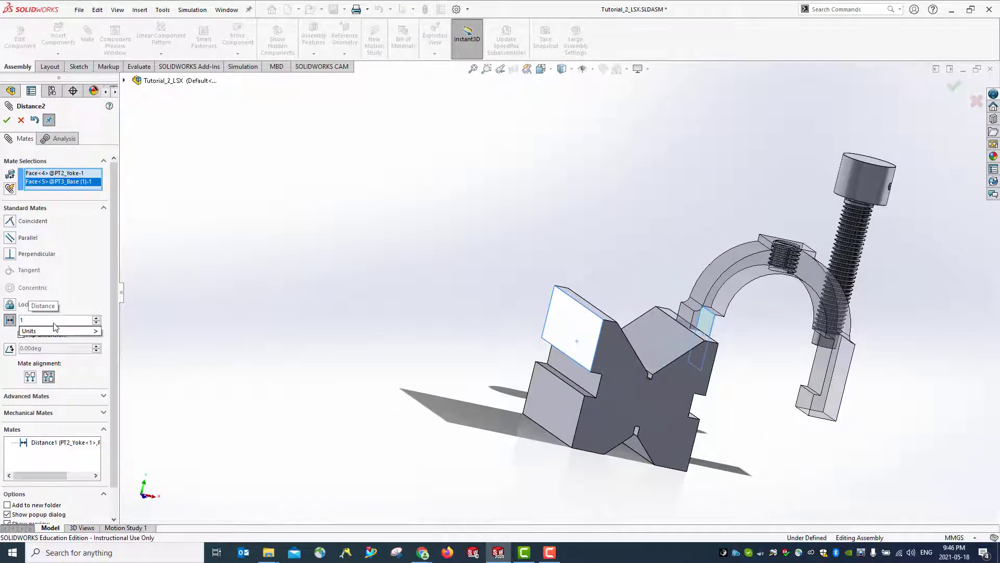
{"action": "key", "text": "Return"}
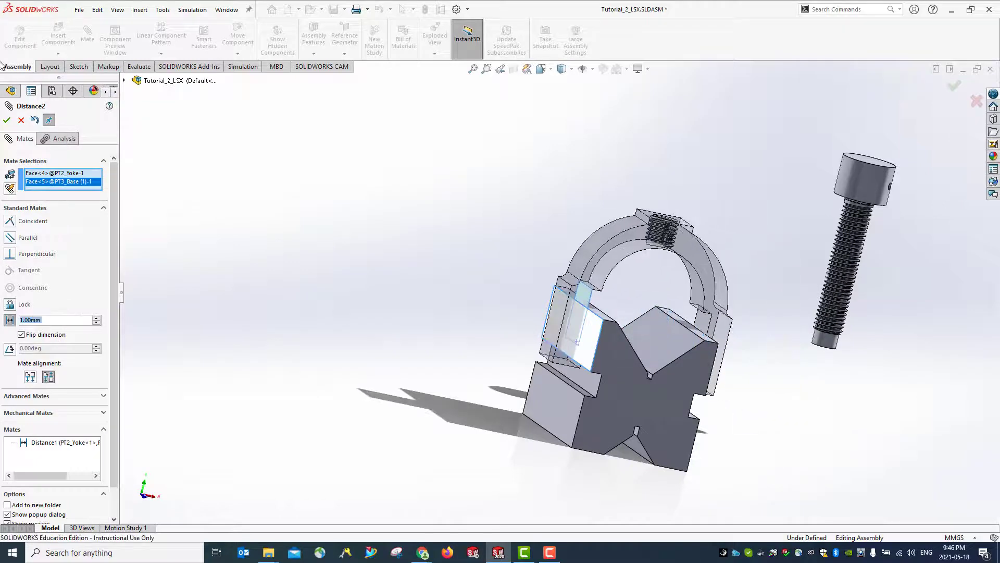
{"action": "left_click", "coordinate": [6, 123]}
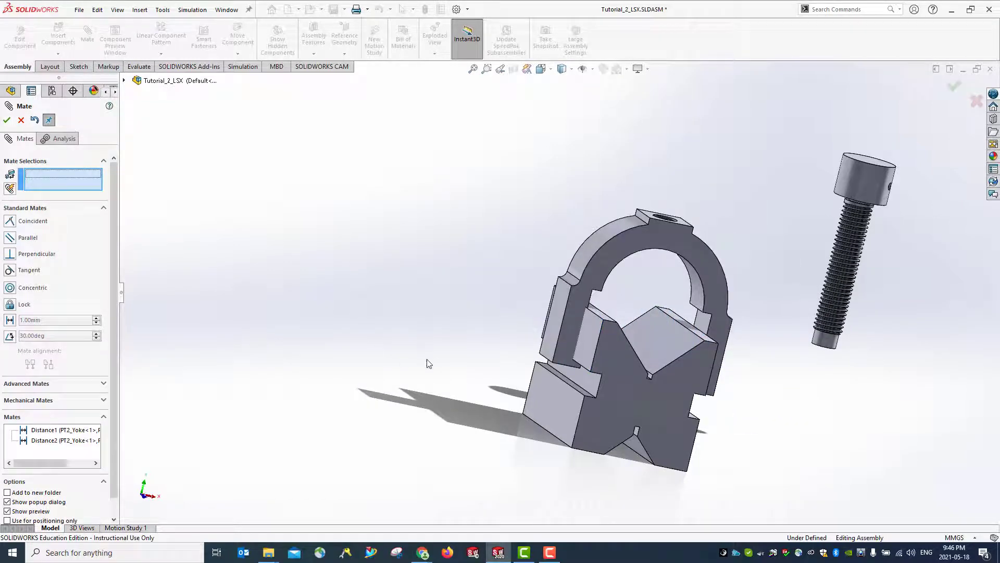
Raise the yoke above the base and mate the top face of its leg's lip coincident with the upper face of the base's side slot
{"action": "mouse_move", "coordinate": [457, 360]}
{"action": "middle_mouse_down"}
{"action": "mouse_move", "coordinate": [421, 351]}
{"action": "mouse_move", "coordinate": [448, 354]}
{"action": "middle_mouse_up"}
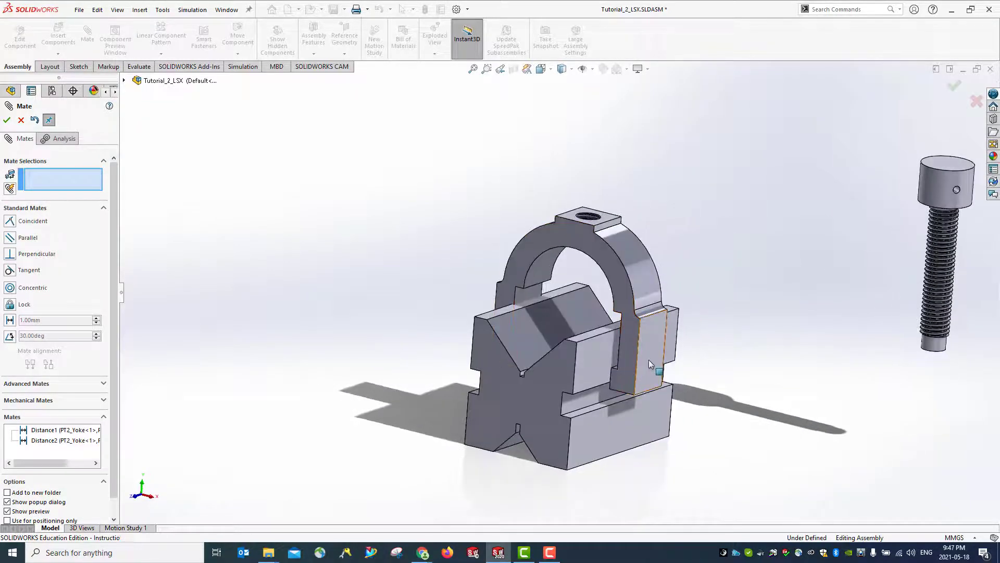
{"action": "left_click_drag", "start_coordinate": [672, 363], "coordinate": [609, 280]}
{"action": "middle_click_drag", "start_coordinate": [398, 408], "coordinate": [442, 433]}
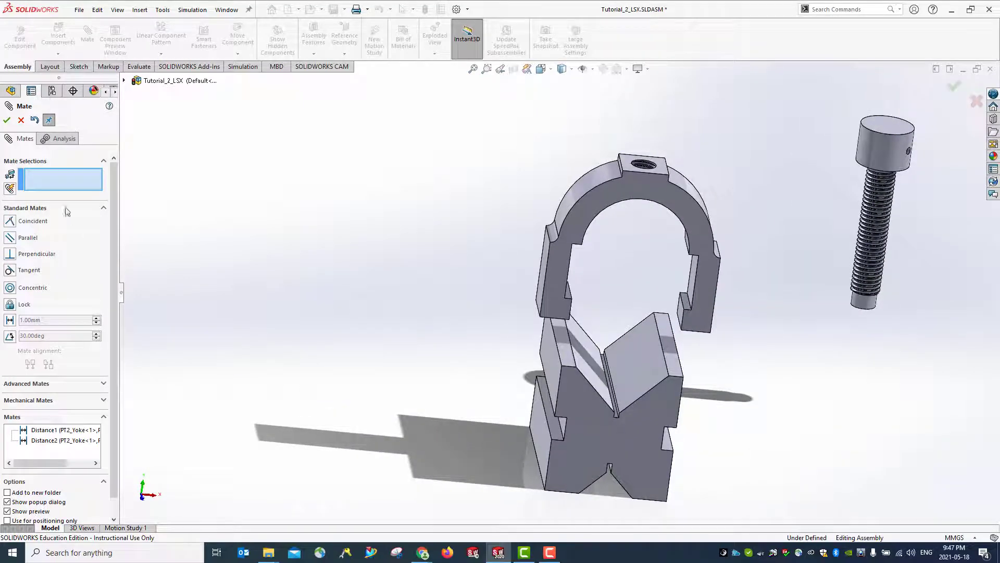
{"action": "left_click", "coordinate": [570, 297]}
{"action": "middle_click_drag", "start_coordinate": [295, 319], "coordinate": [319, 212]}
{"action": "left_click", "coordinate": [665, 275]}
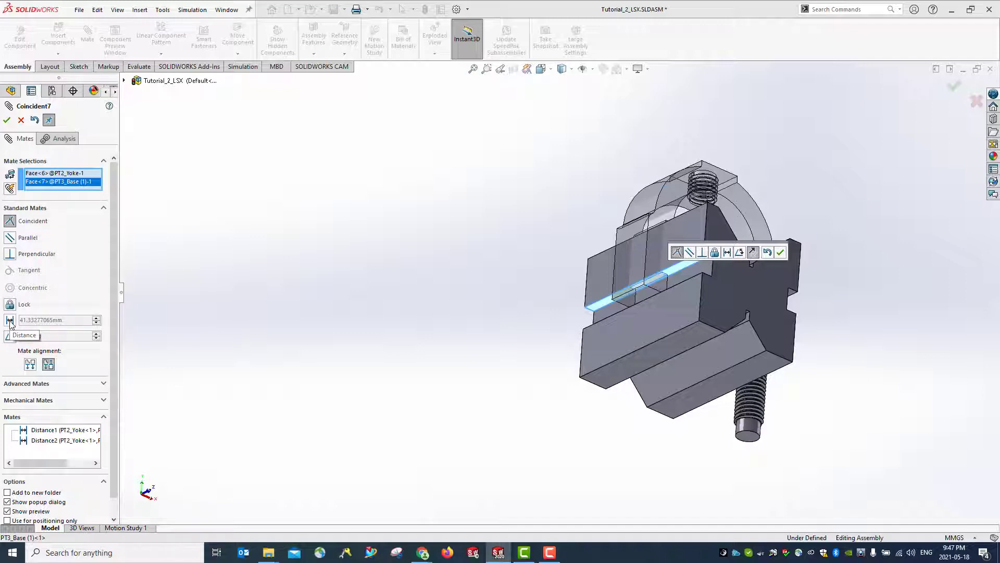
{"action": "left_click", "coordinate": [783, 255]}
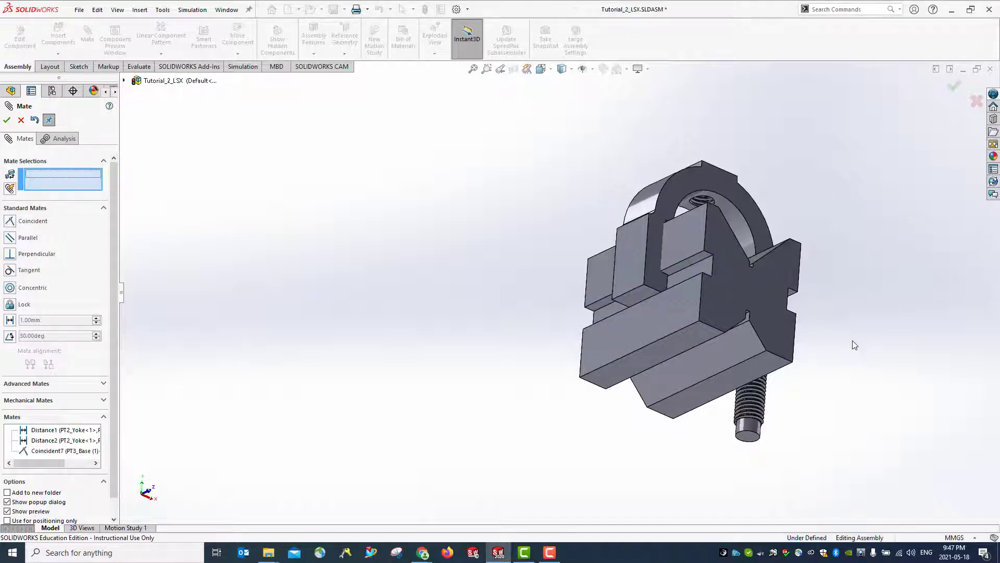
{"action": "middle_click_drag", "start_coordinate": [851, 346], "coordinate": [805, 395]}
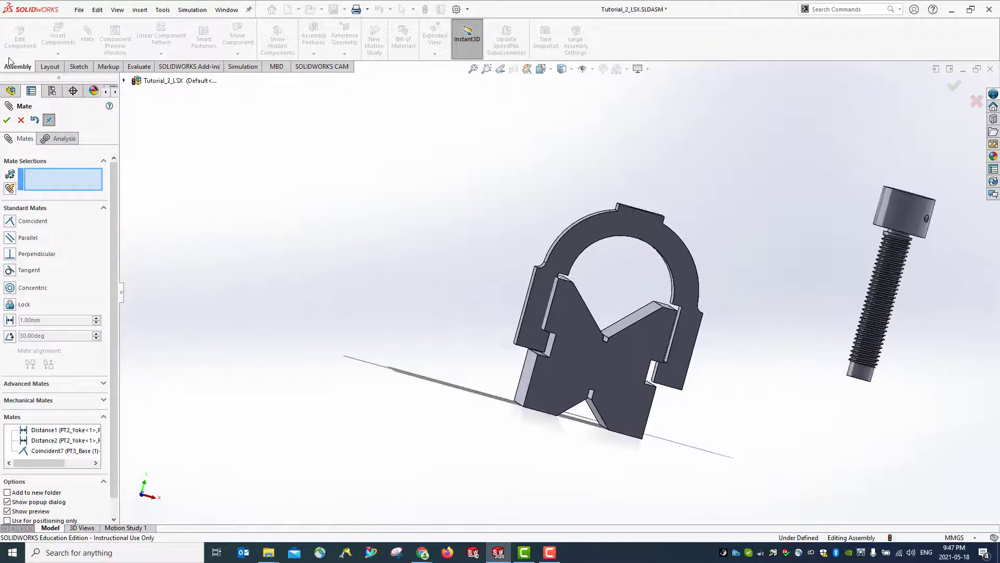
{"action": "left_click", "coordinate": [7, 120]}
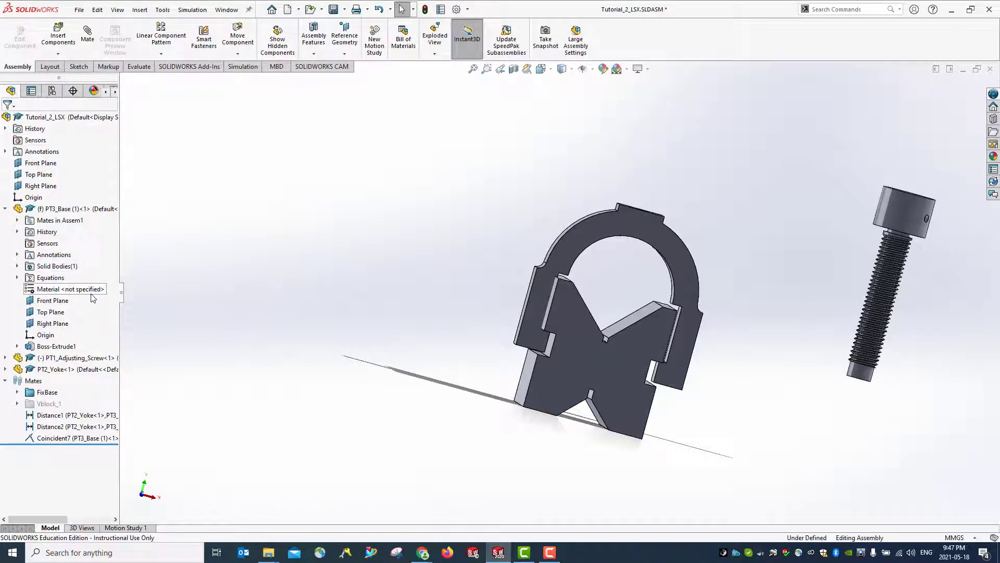
Flip the direction of the 1 mm distance mate between the yoke's leg and the base's upper side face
{"action": "mouse_move", "coordinate": [404, 379]}
{"action": "middle_mouse_down"}
{"action": "mouse_move", "coordinate": [397, 366]}
{"action": "mouse_move", "coordinate": [404, 389]}
{"action": "middle_mouse_up"}
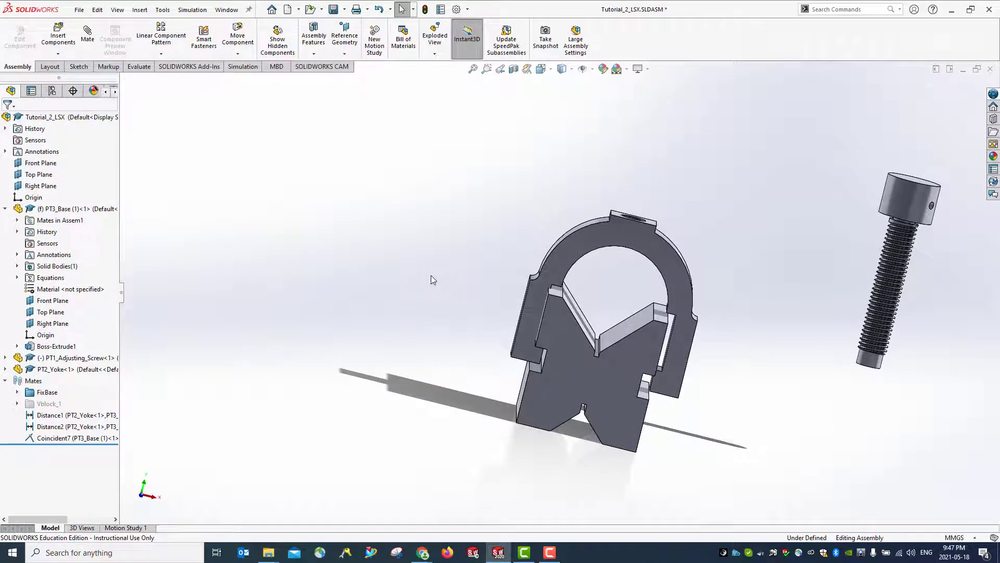
{"action": "key", "text": "ctrl+1"}
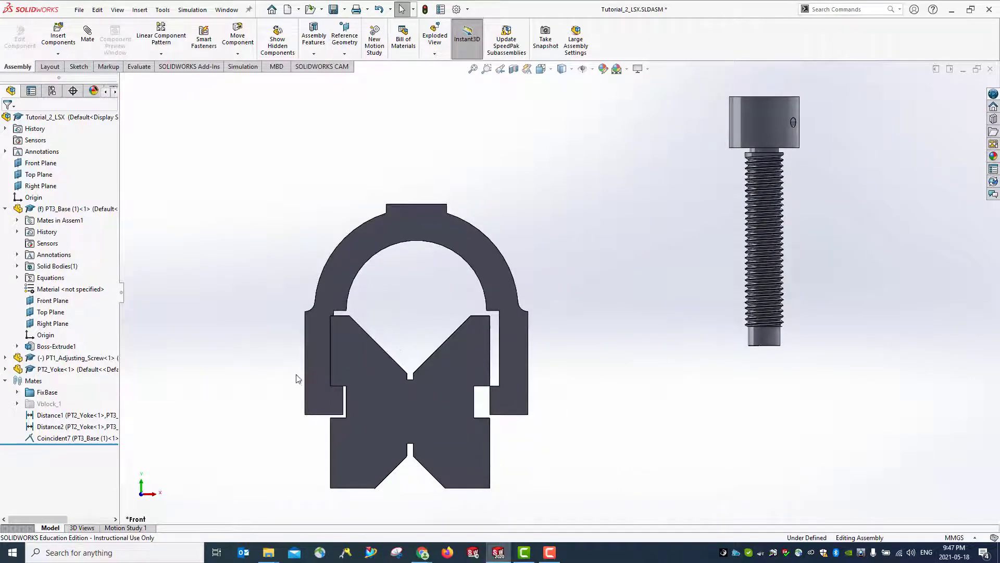
{"action": "middle_click_drag", "start_coordinate": [297, 380], "coordinate": [291, 417]}
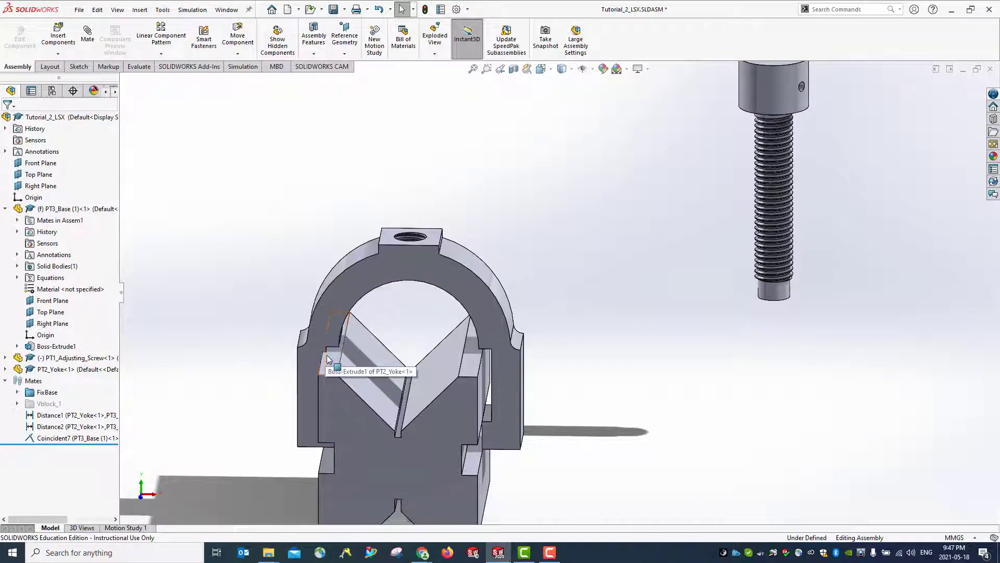
{"action": "left_click", "coordinate": [54, 432]}
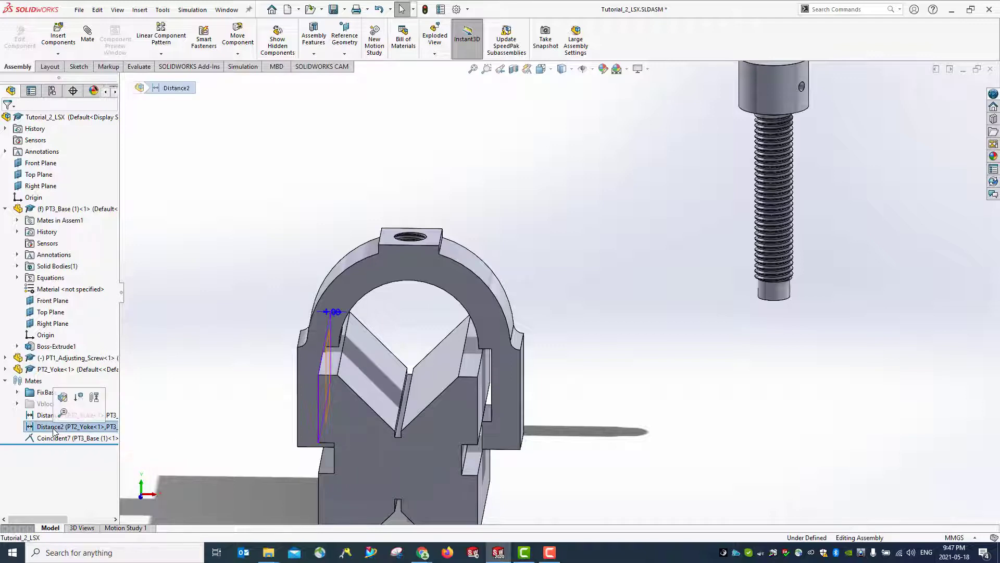
{"action": "left_click", "coordinate": [63, 397]}
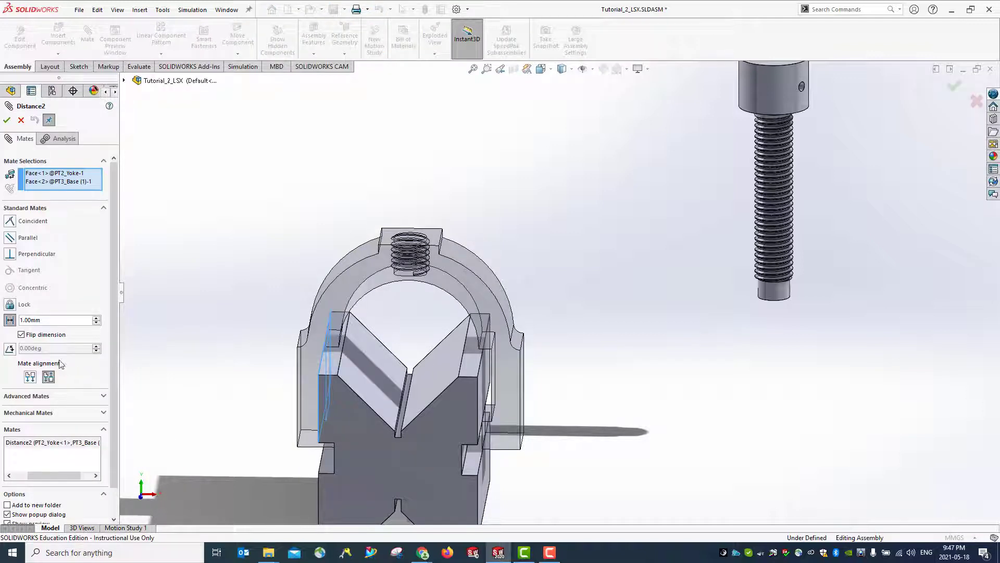
{"action": "left_click", "coordinate": [21, 334]}
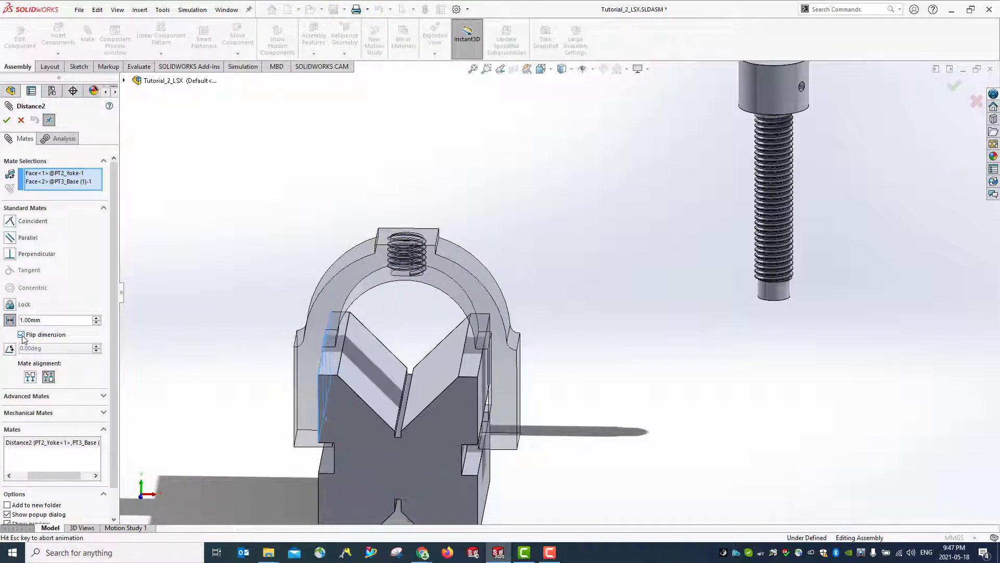
{"action": "left_click", "coordinate": [6, 121]}
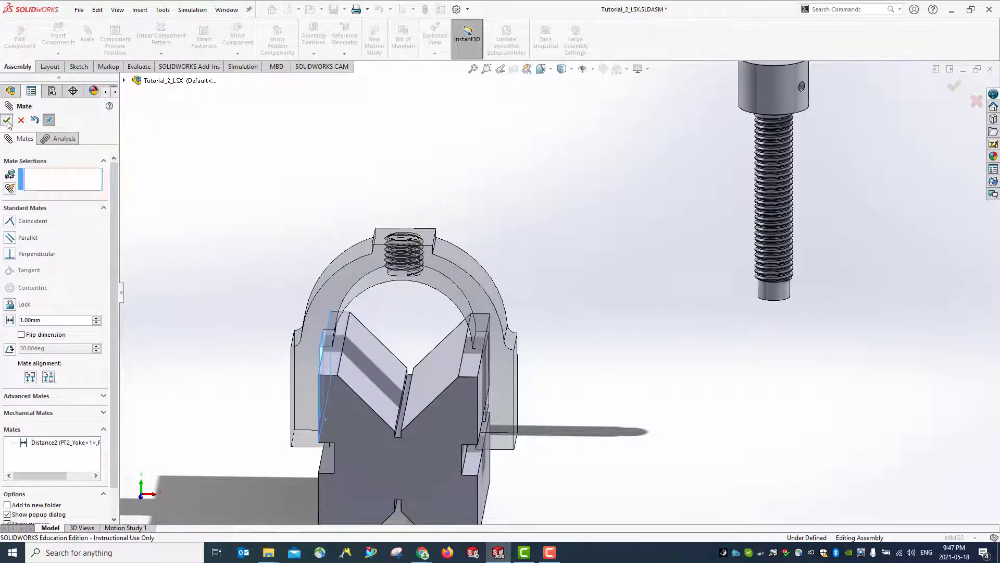
{"action": "middle_click_drag", "start_coordinate": [606, 452], "coordinate": [610, 424]}
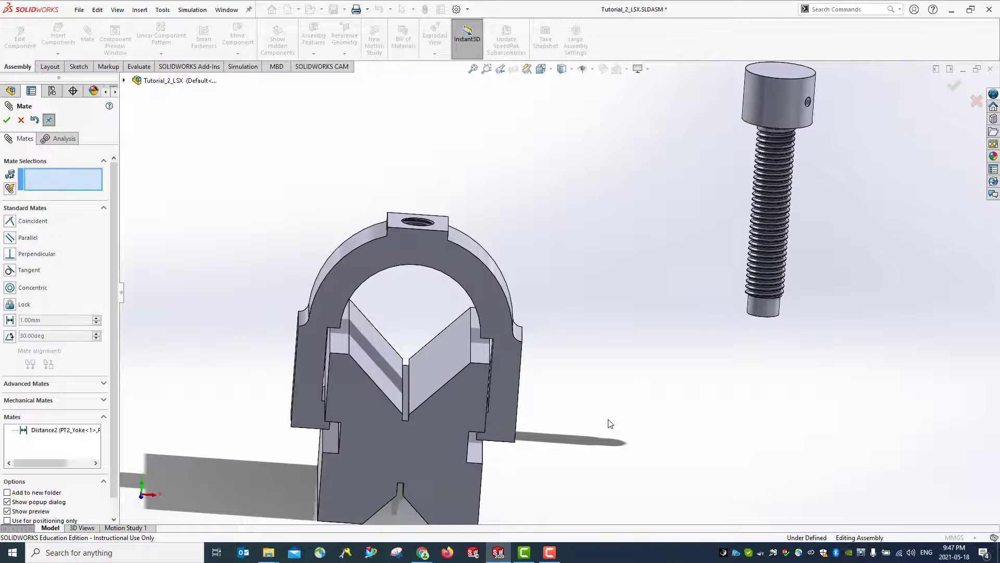
{"action": "key", "text": "ctrl+1"}
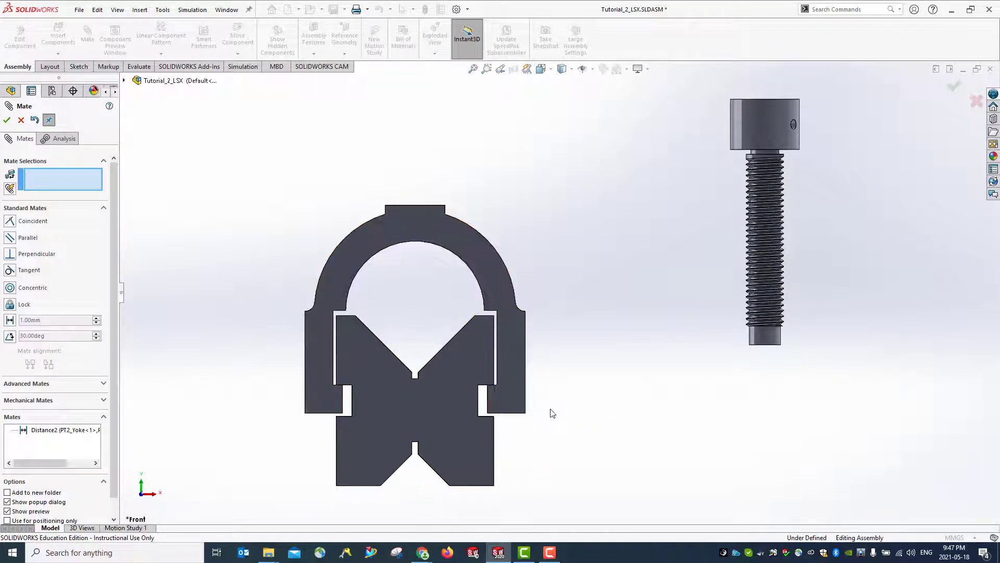
{"action": "left_click", "coordinate": [7, 121]}
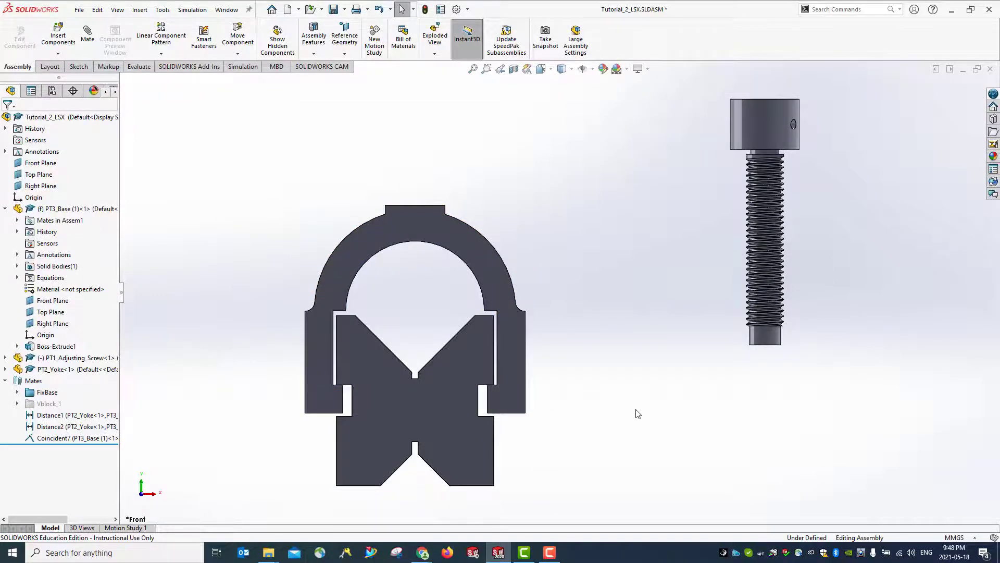
Move the adjusting screw closer to the yoke, above the threaded hole, with the assembly in isometric view
{"action": "middle_click_drag", "start_coordinate": [638, 414], "coordinate": [595, 451]}
{"action": "key", "text": "ctrl+7"}
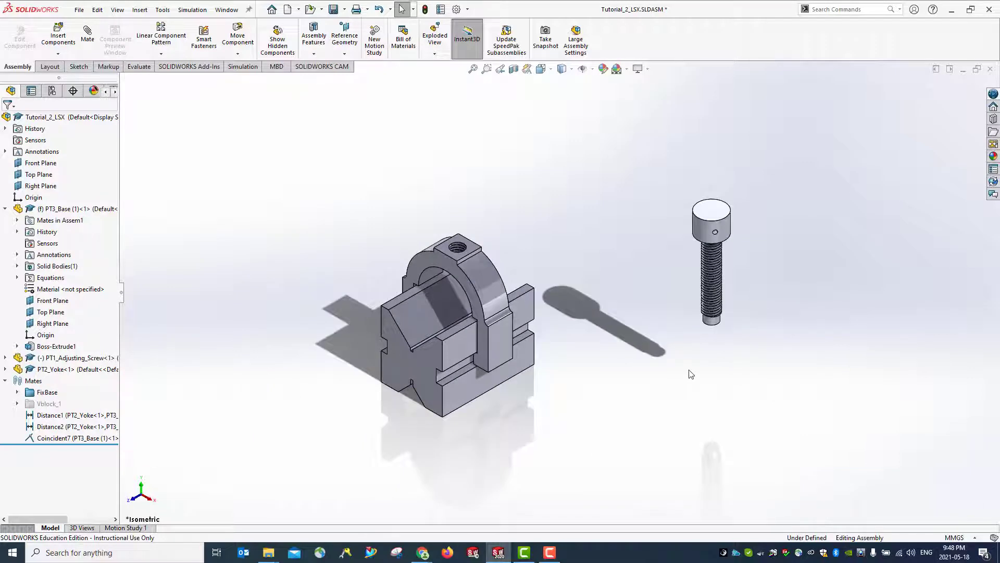
{"action": "left_click", "coordinate": [478, 289]}
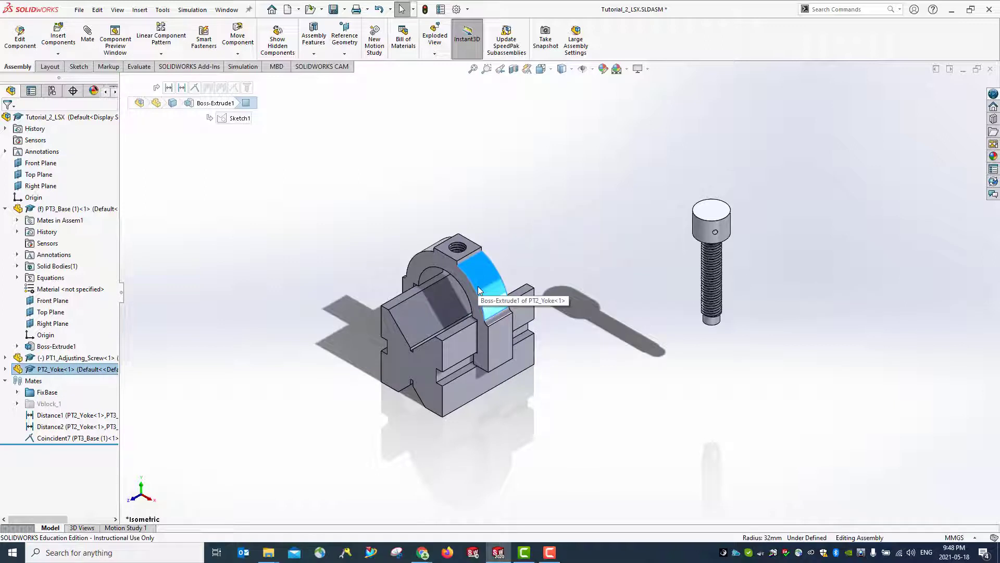
{"action": "left_click", "coordinate": [564, 399]}
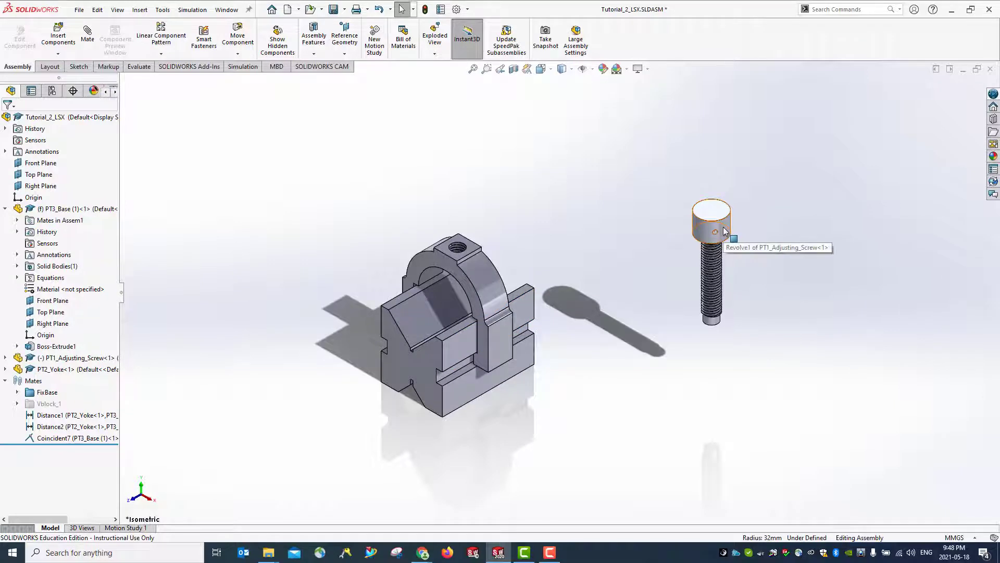
{"action": "left_click_drag", "start_coordinate": [724, 231], "coordinate": [577, 151]}
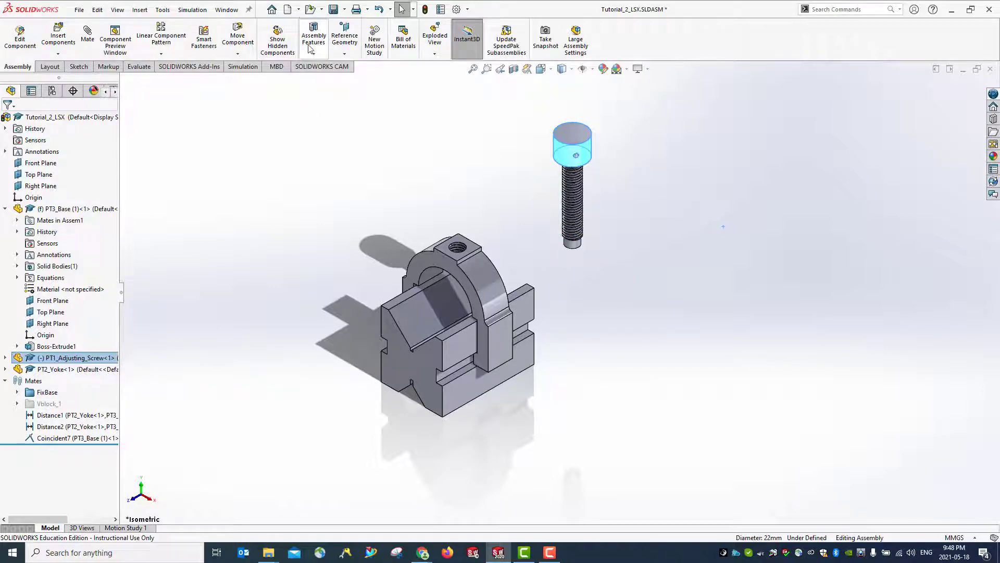
Start a mechanical Screw mate, replacing the preselected screw head face with the adjusting screw's outer thread face
{"action": "left_click", "coordinate": [87, 34]}
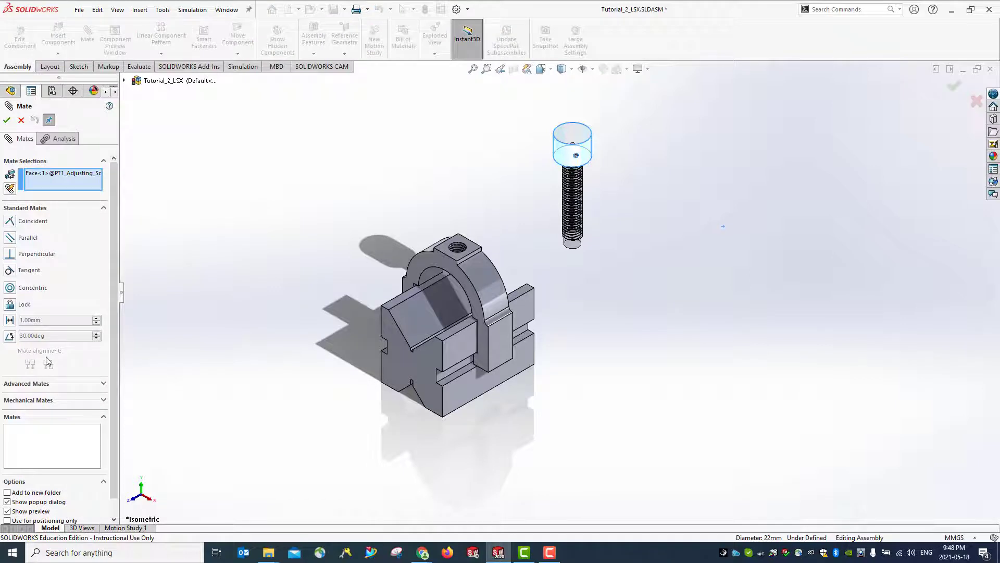
{"action": "left_click", "coordinate": [32, 401]}
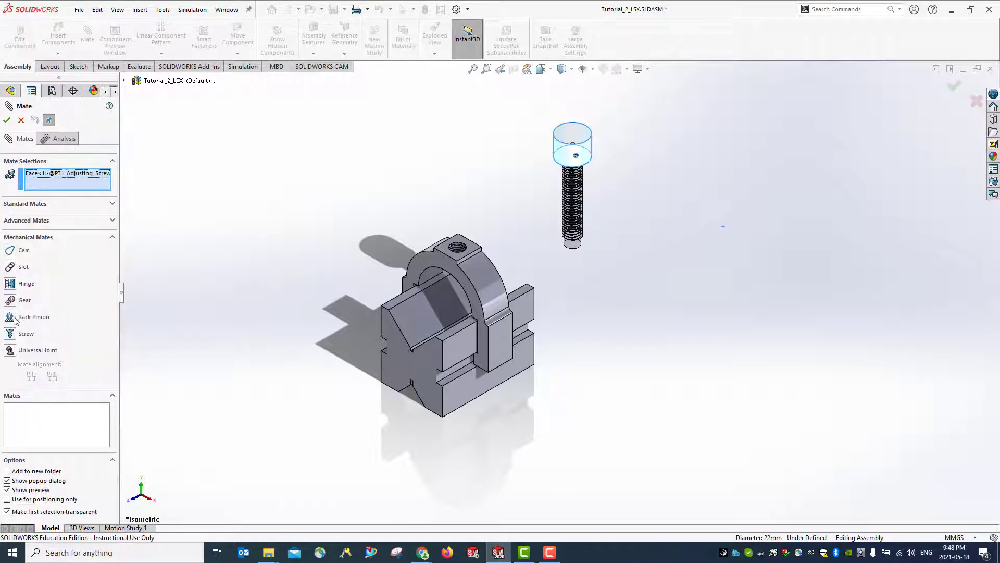
{"action": "left_click", "coordinate": [11, 335]}
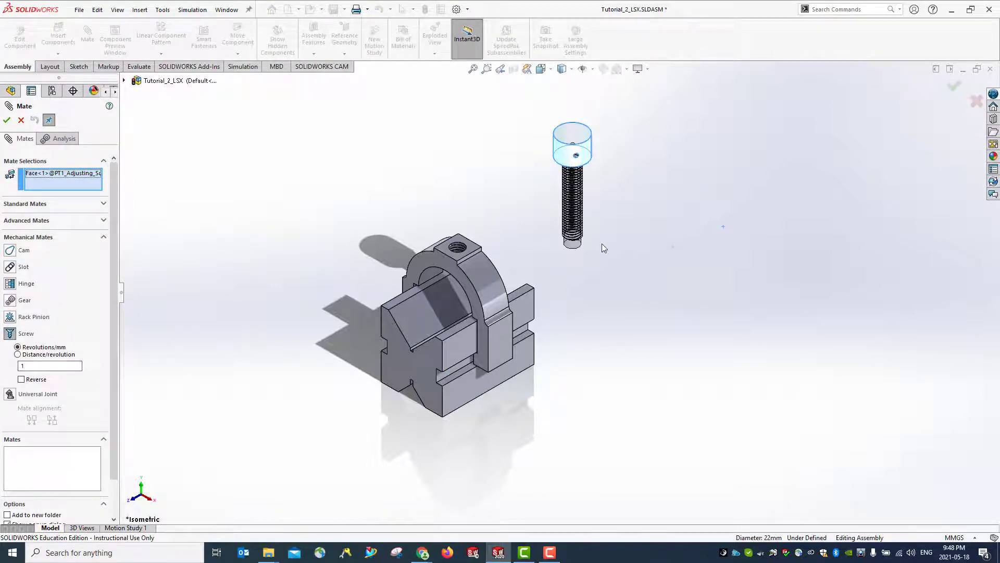
{"action": "scroll", "coordinate": [601, 243], "scroll_direction": "up", "scroll_amount": 2}
{"action": "scroll", "coordinate": [560, 250], "scroll_direction": "down", "scroll_amount": 2}
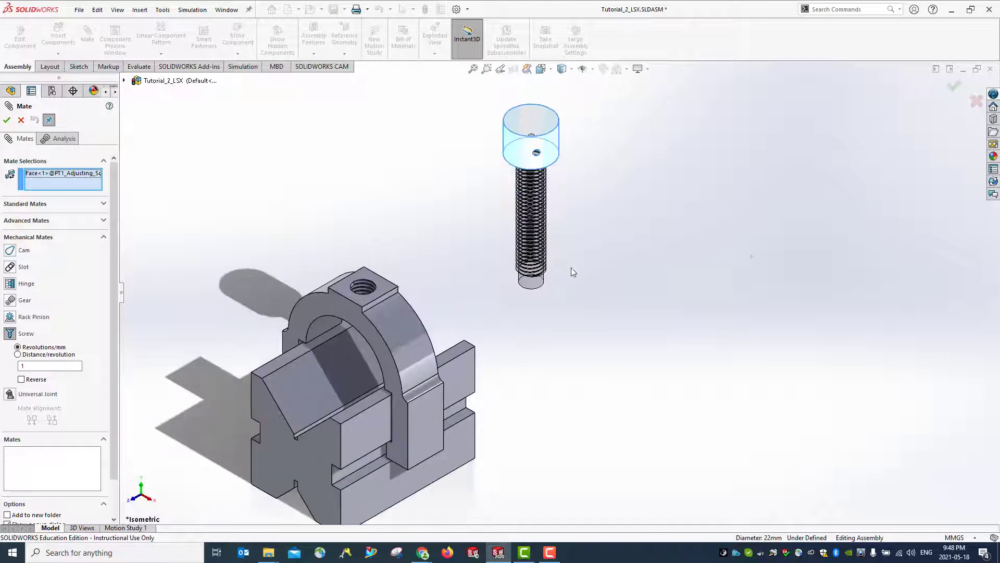
{"action": "middle_click_drag", "start_coordinate": [595, 319], "coordinate": [432, 272]}
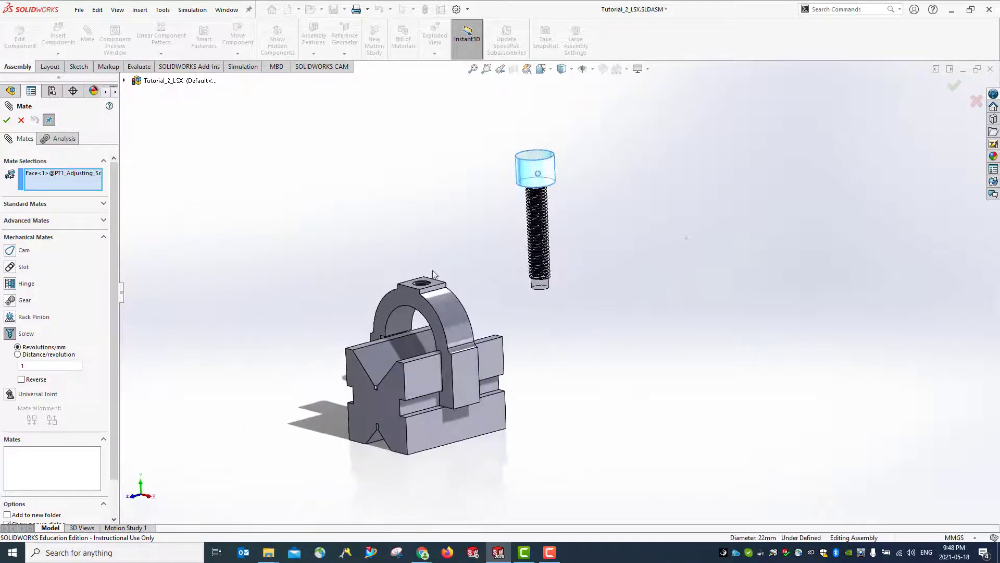
{"action": "right_click", "coordinate": [51, 175]}
{"action": "left_click", "coordinate": [92, 183]}
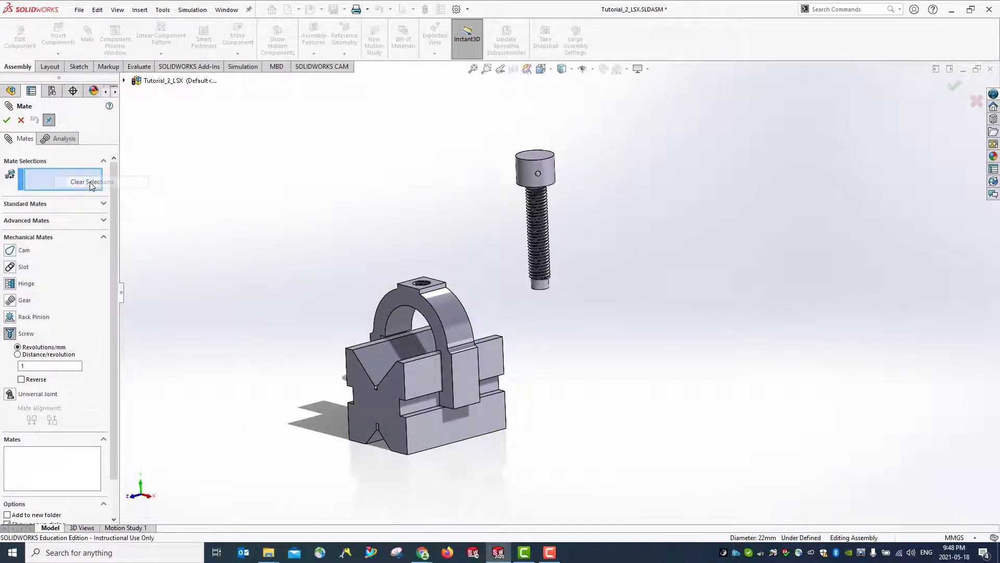
{"action": "scroll", "coordinate": [589, 216], "scroll_direction": "up", "scroll_amount": 2}
{"action": "scroll", "coordinate": [576, 246], "scroll_direction": "down", "scroll_amount": 2}
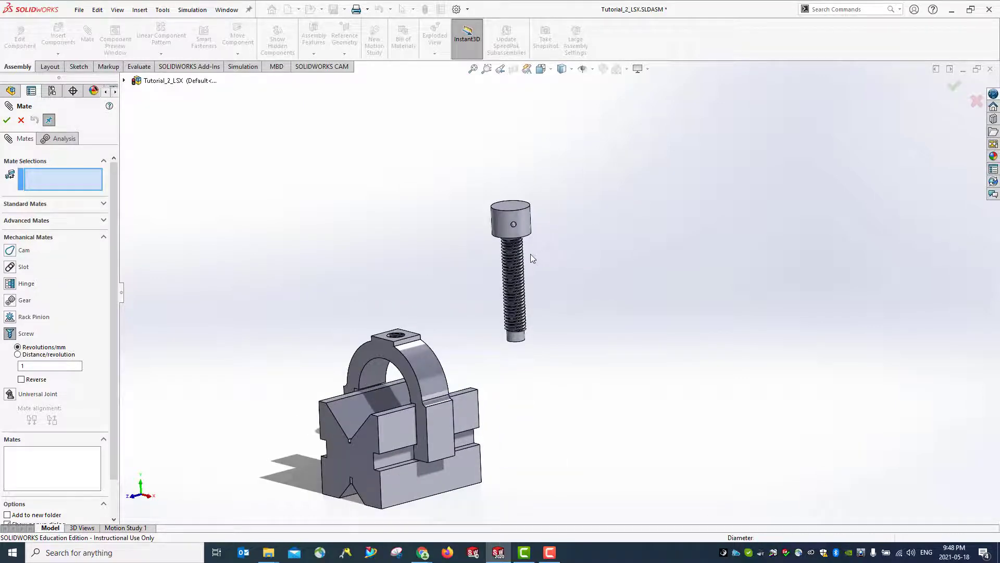
{"action": "scroll", "coordinate": [530, 254], "scroll_direction": "up", "scroll_amount": 2}
{"action": "scroll", "coordinate": [511, 234], "scroll_direction": "down", "scroll_amount": 6}
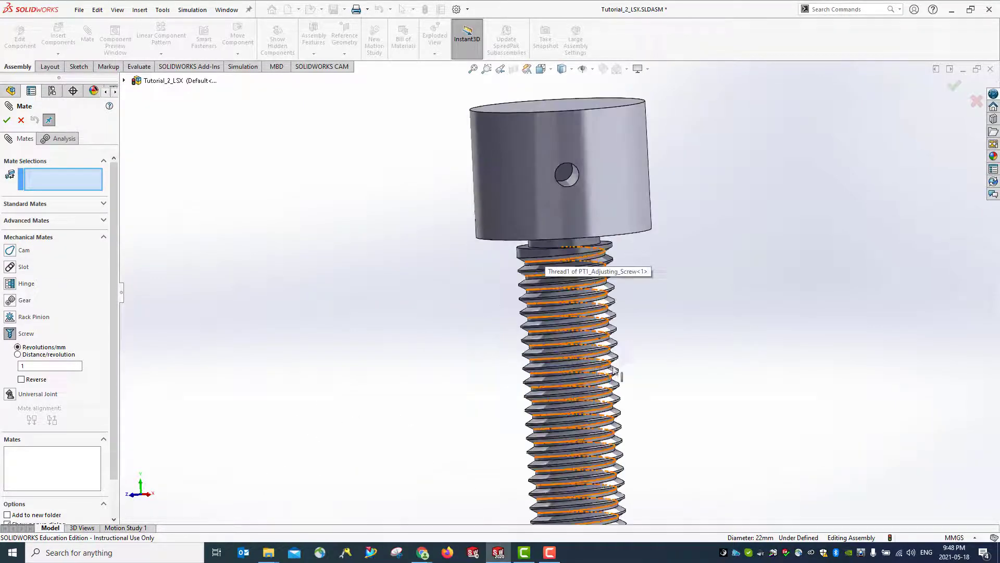
{"action": "left_click", "coordinate": [526, 253]}
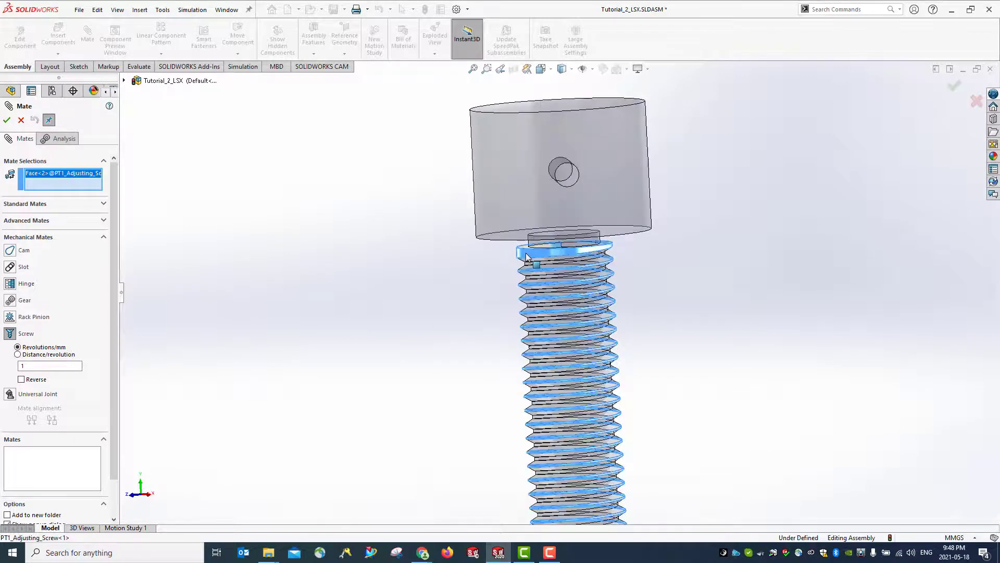
Complete the Screw mate with the threaded hole face on top of the yoke, defining it by distance per revolution
{"action": "scroll", "coordinate": [492, 287], "scroll_direction": "up", "scroll_amount": 5}
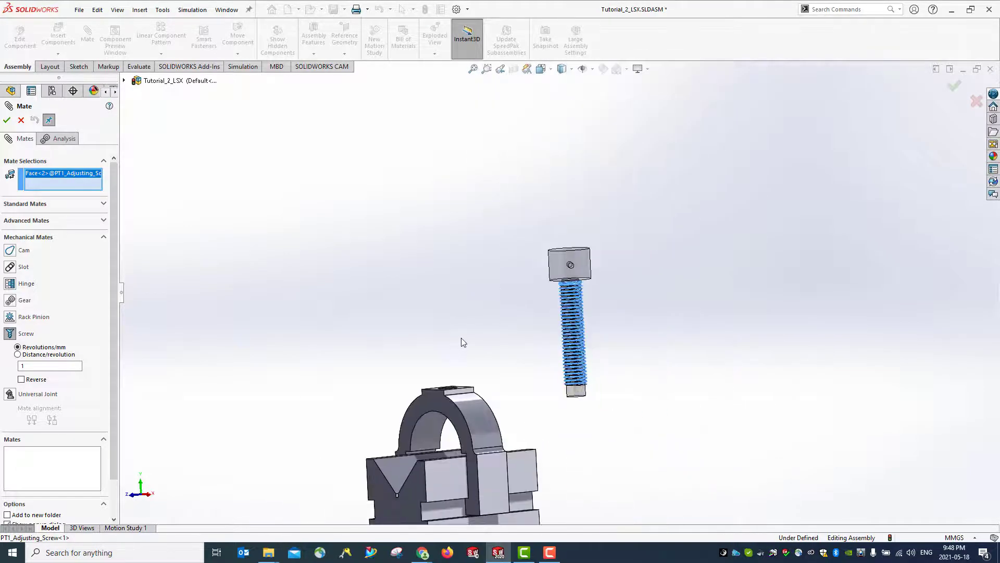
{"action": "middle_click_drag", "start_coordinate": [463, 342], "coordinate": [470, 372]}
{"action": "scroll", "coordinate": [470, 372], "scroll_direction": "up", "scroll_amount": 5}
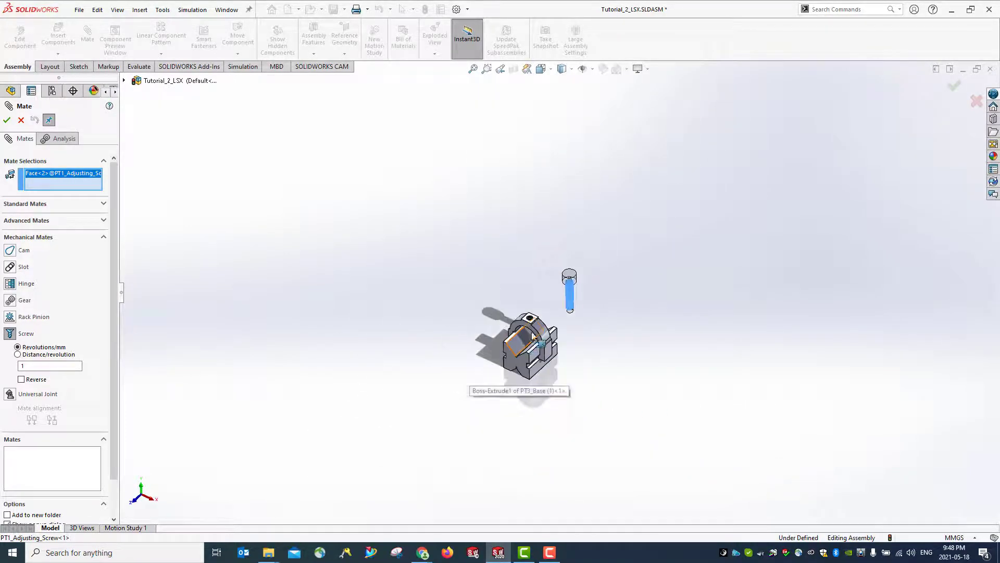
{"action": "scroll", "coordinate": [542, 343], "scroll_direction": "down", "scroll_amount": 6}
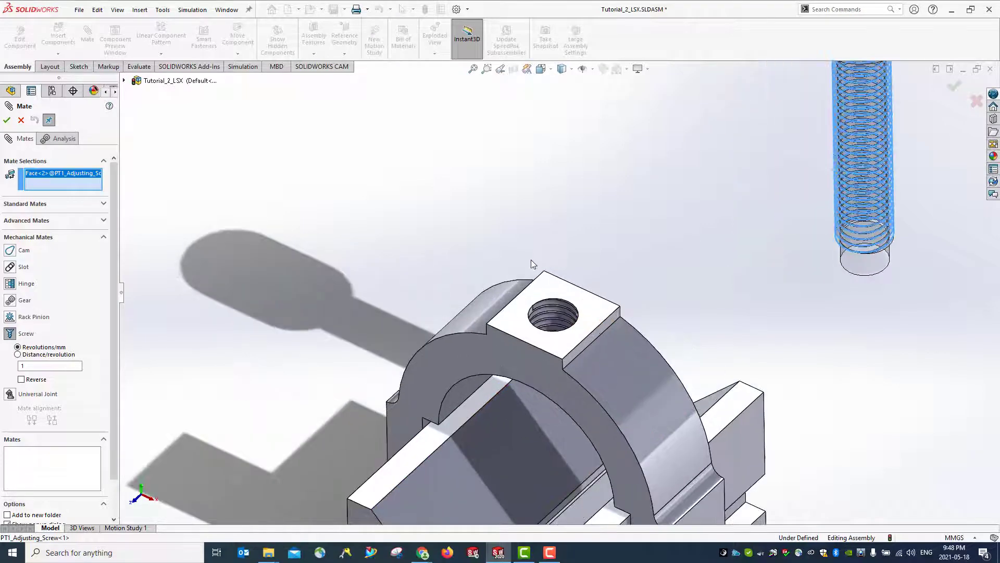
{"action": "left_click", "coordinate": [531, 314]}
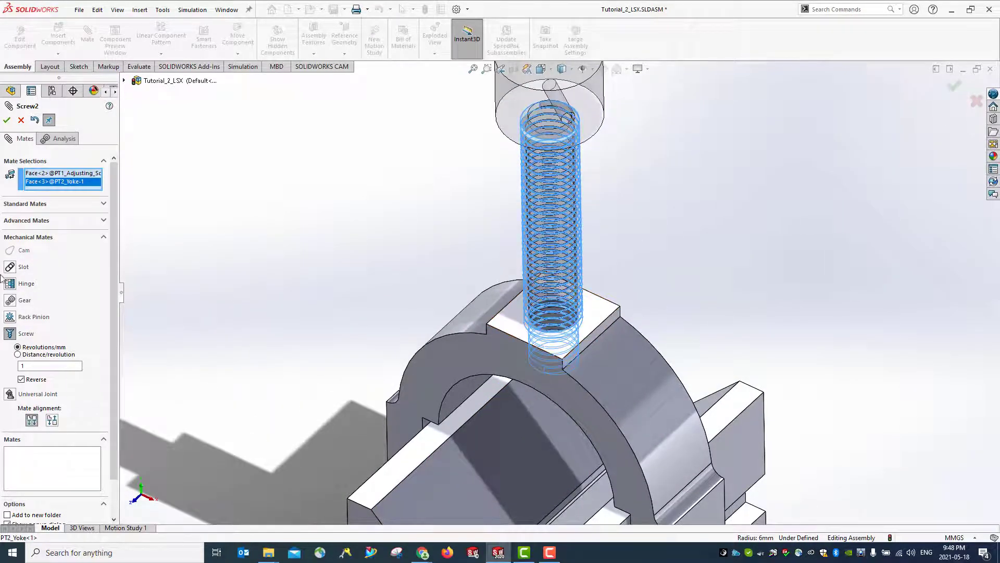
{"action": "left_click", "coordinate": [23, 356]}
{"action": "left_click_drag", "start_coordinate": [32, 367], "coordinate": [28, 368]}
{"action": "left_click", "coordinate": [7, 120]}
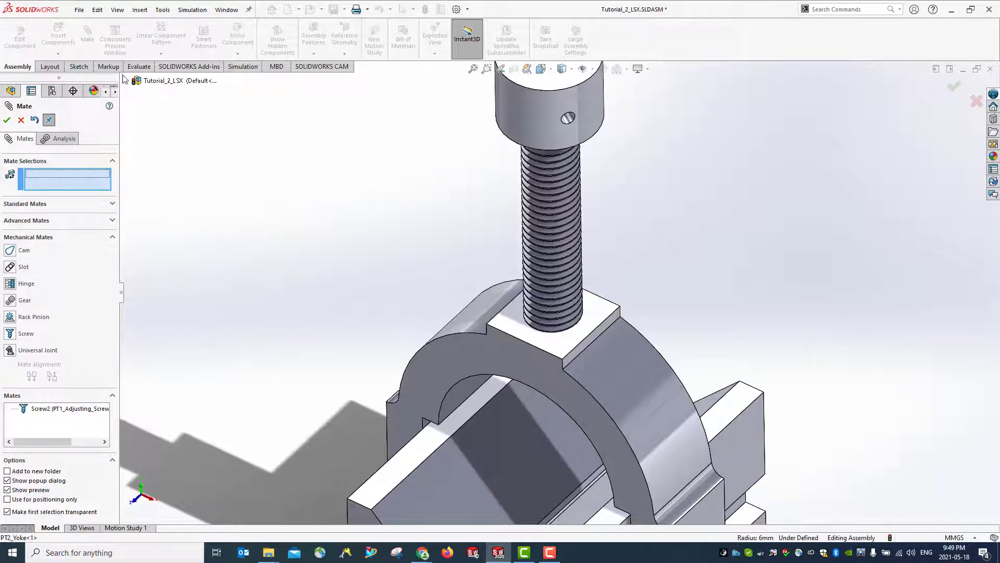
{"action": "left_click", "coordinate": [7, 120]}
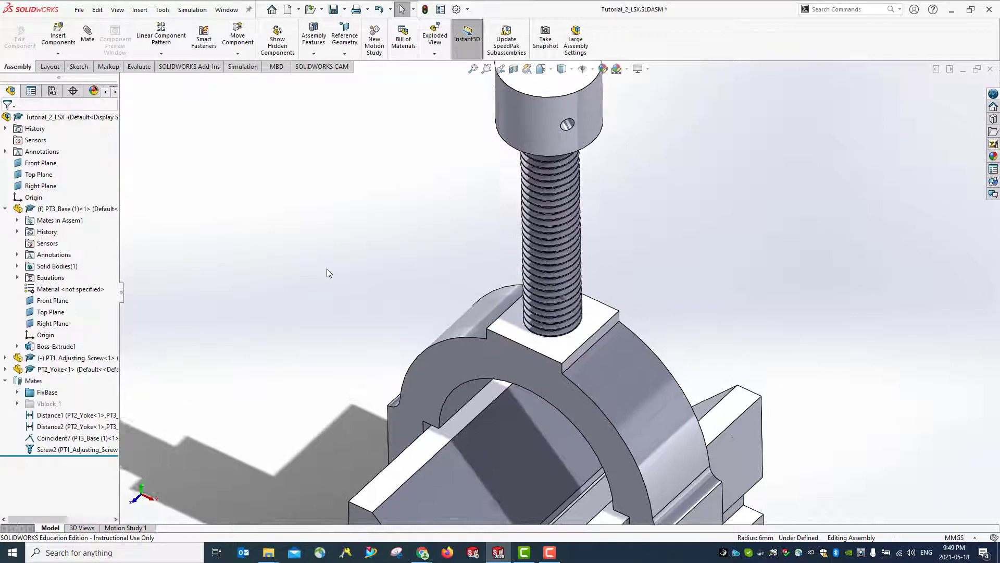
Turn the adjusting screw by its head to thread it down and up through the yoke and test the Screw mate
{"action": "key", "text": "f"}
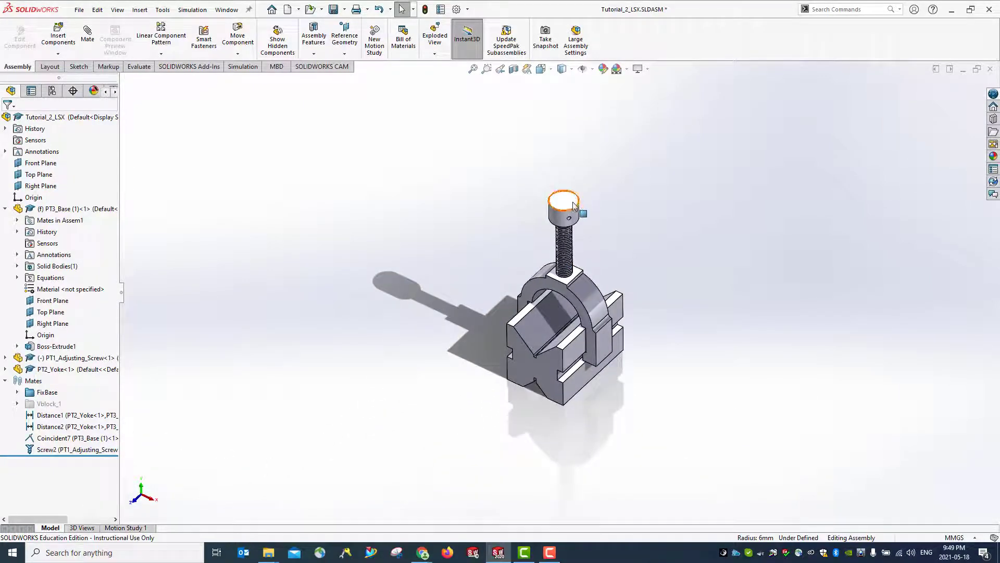
{"action": "left_click_drag", "start_coordinate": [573, 202], "coordinate": [552, 232]}
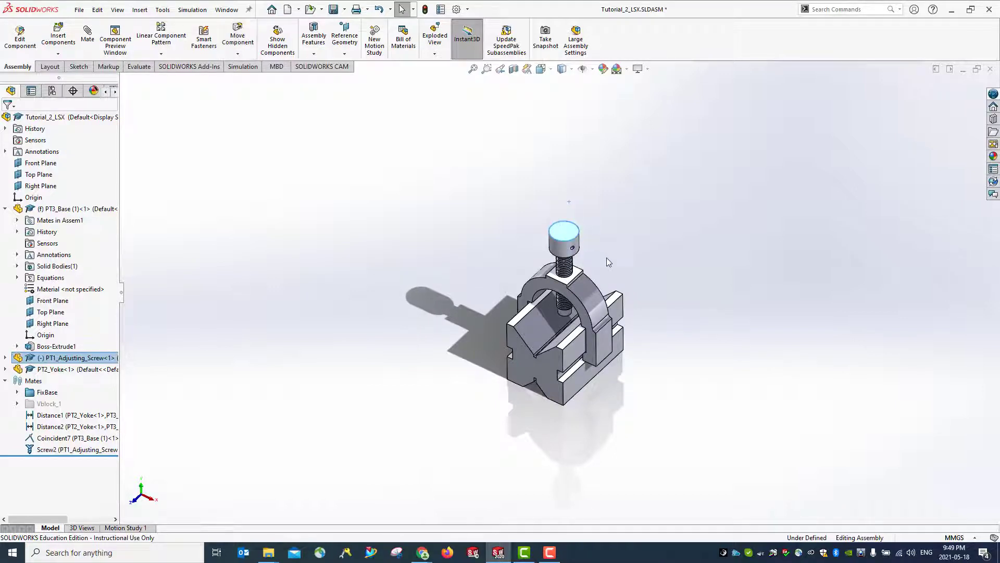
{"action": "middle_click_drag", "start_coordinate": [606, 258], "coordinate": [611, 253]}
{"action": "left_click_drag", "start_coordinate": [557, 219], "coordinate": [524, 204]}
{"action": "left_click_drag", "start_coordinate": [541, 228], "coordinate": [547, 224]}
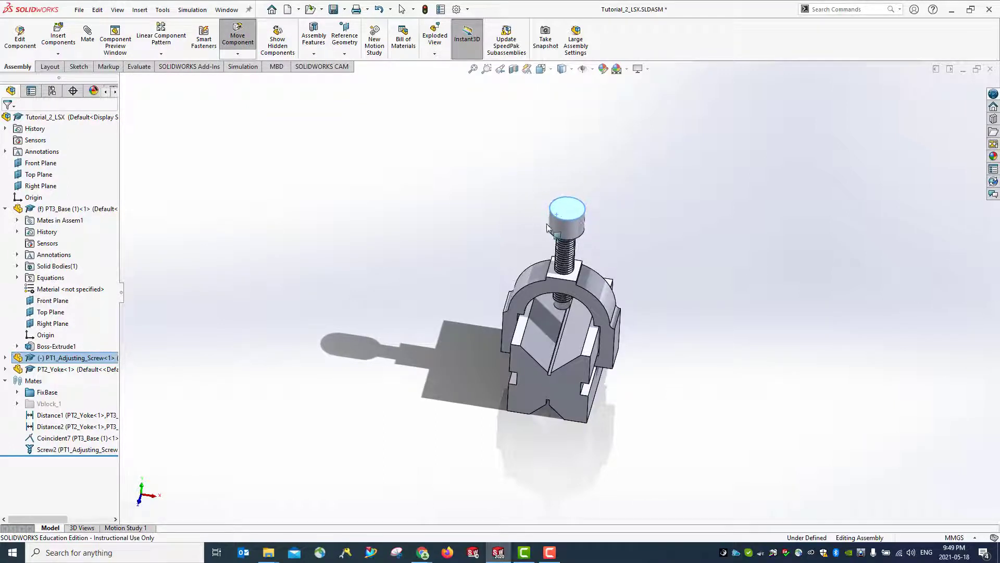
Set the assembly to the isometric view and save it
{"action": "middle_click_drag", "start_coordinate": [677, 309], "coordinate": [627, 264]}
{"action": "scroll", "coordinate": [626, 264], "scroll_direction": "down", "scroll_amount": 3}
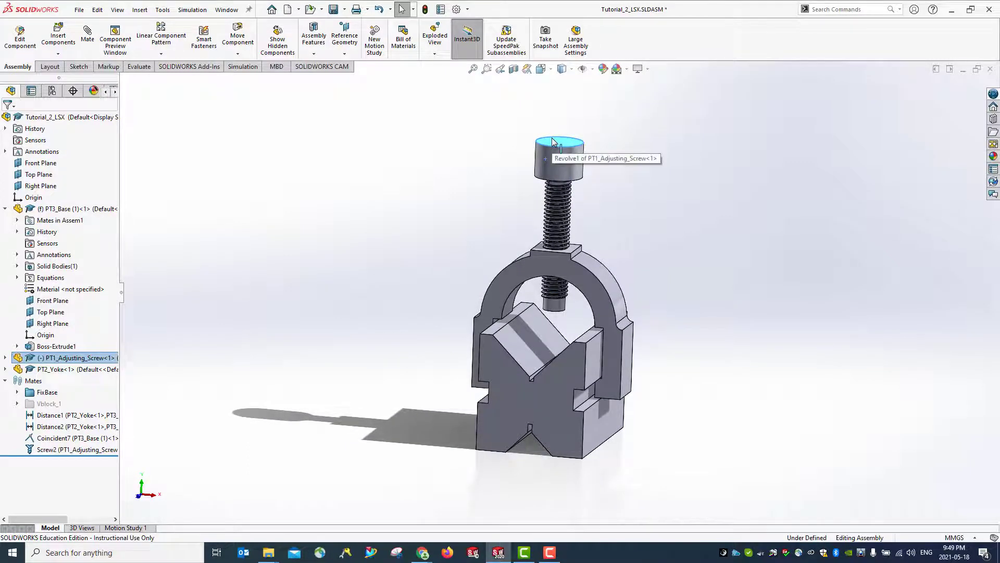
{"action": "key", "text": "ctrl+7"}
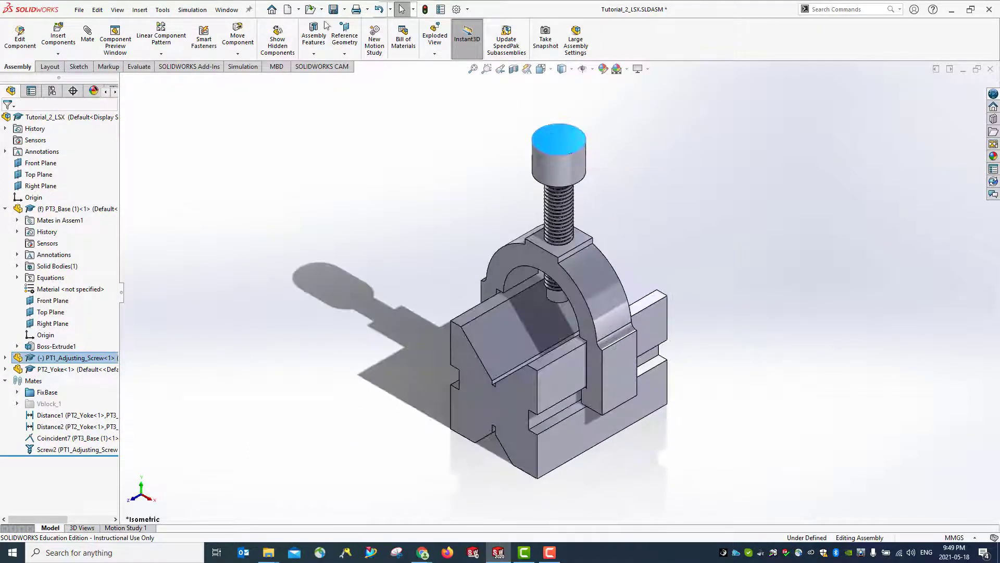
{"action": "left_click", "coordinate": [332, 10]}
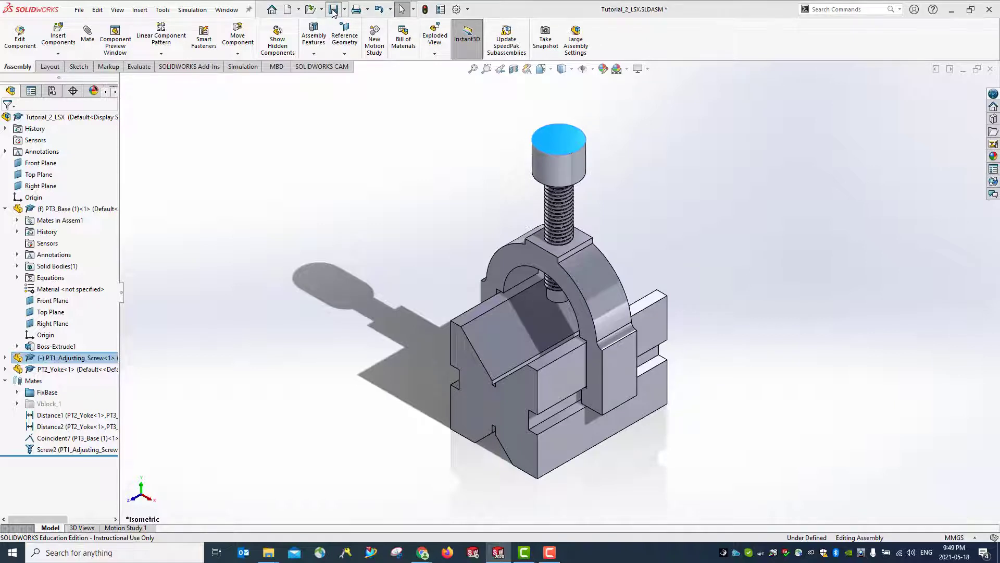
Confirm the save, and group the mates from Distance1 through Screw2 in a new folder named Vblock_2
{"action": "left_click", "coordinate": [448, 239]}
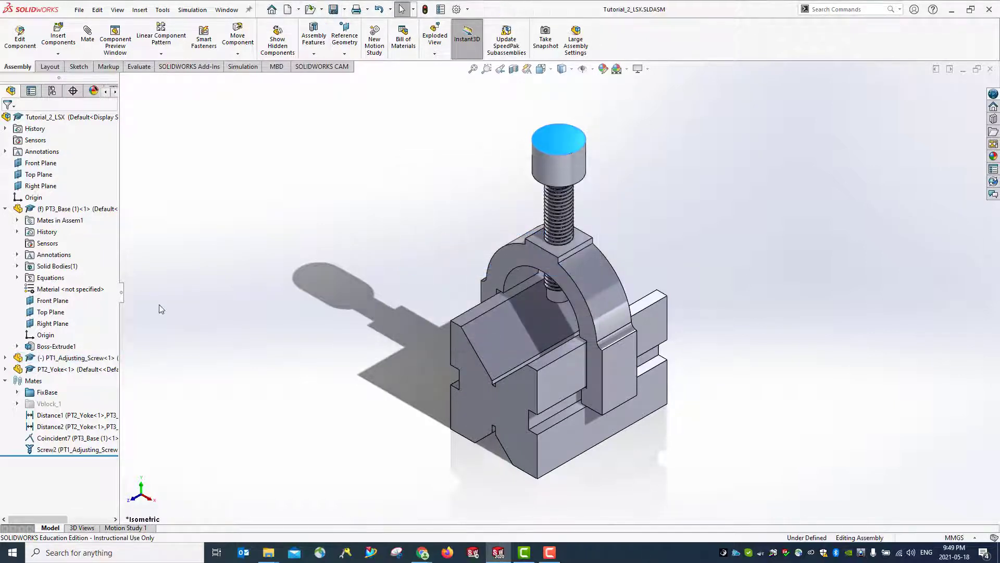
{"action": "left_click", "coordinate": [44, 415]}
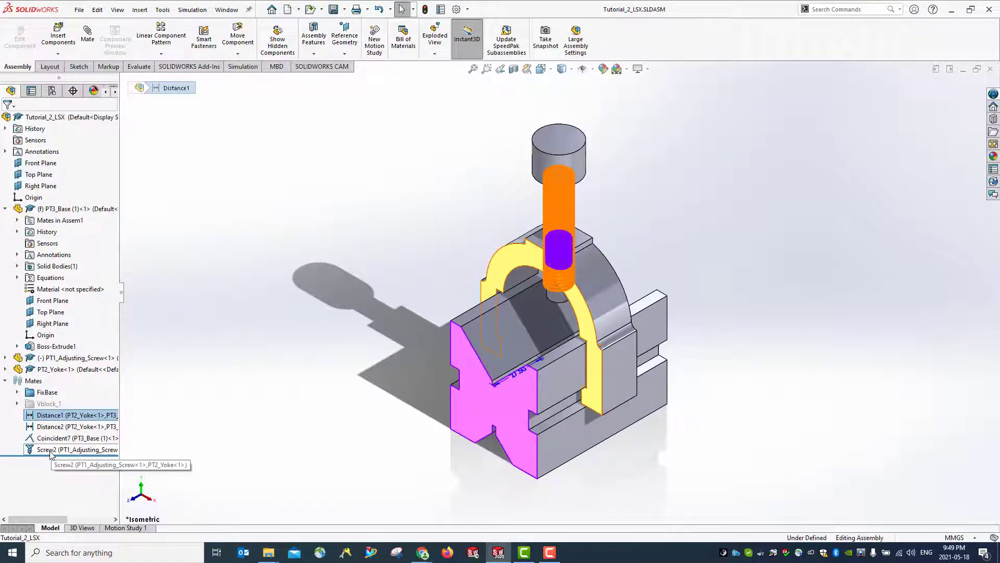
{"action": "left_click", "coordinate": [50, 449], "text": "shift"}
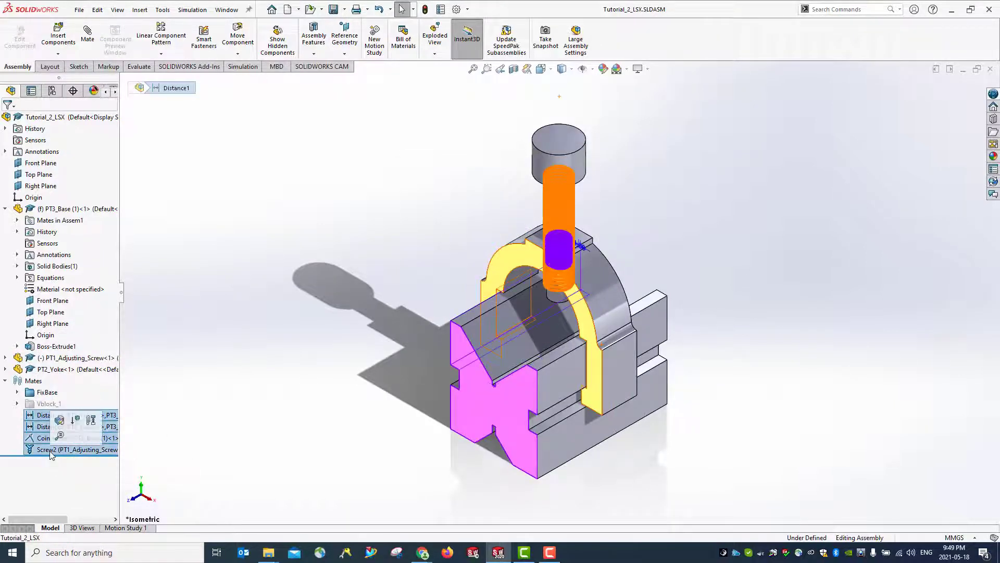
{"action": "right_click", "coordinate": [42, 419]}
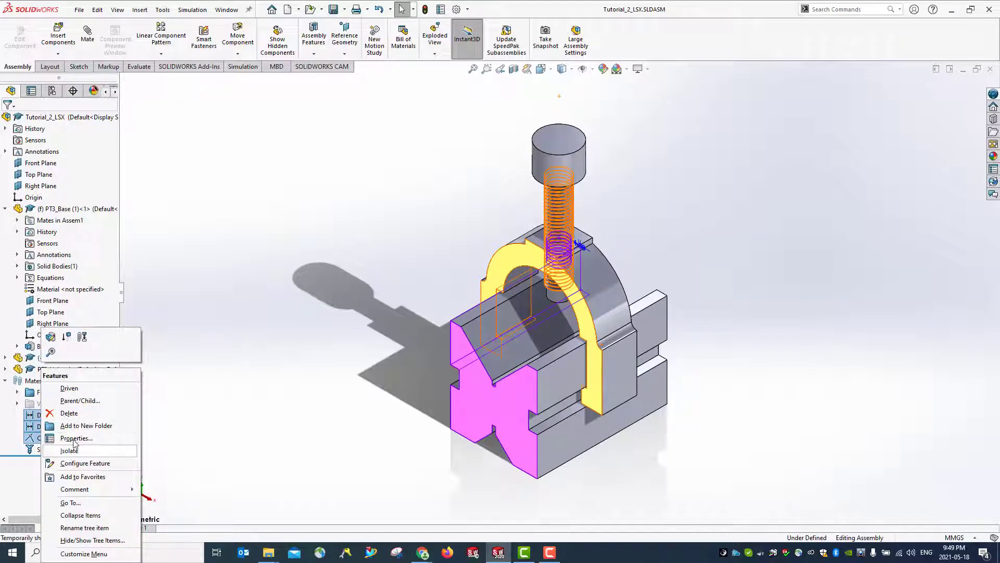
{"action": "left_click", "coordinate": [77, 425]}
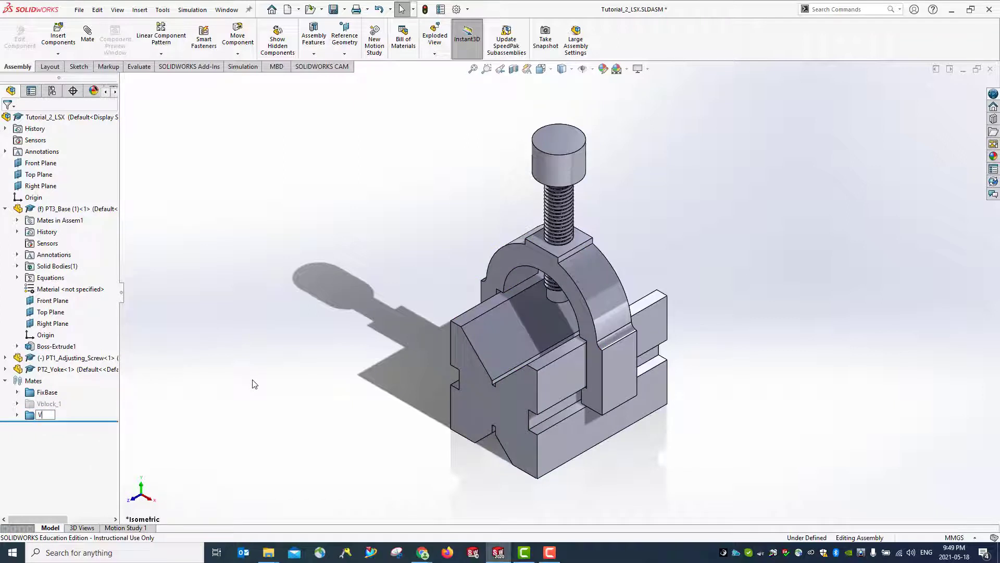
{"action": "type", "text": "Vblock_2"}
{"action": "key", "text": "Return"}
Suppress the Vblock_2 mate folder and move the adjusting screw and yoke clear of the V-block base
{"action": "right_click", "coordinate": [28, 420]}
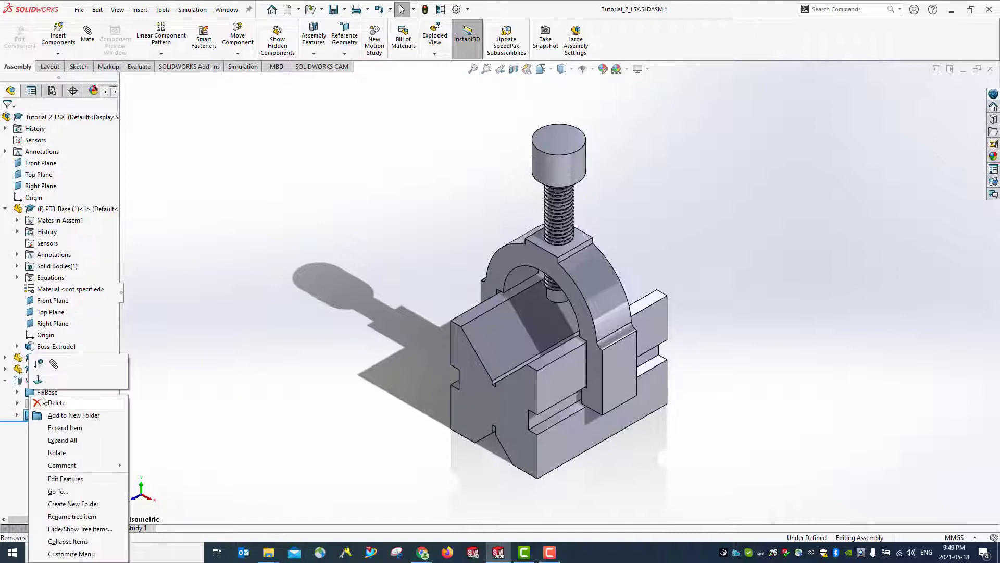
{"action": "key", "text": "Escape"}
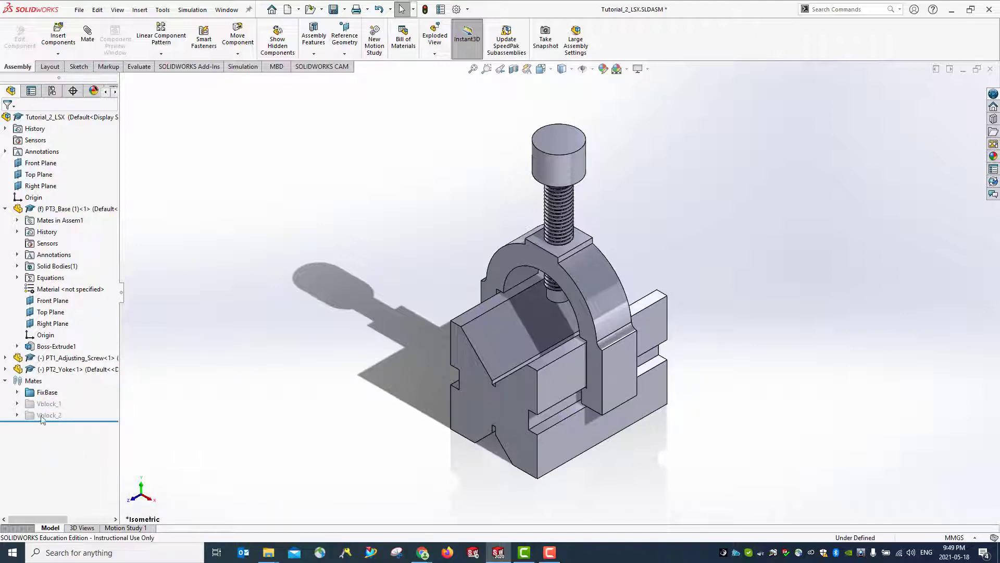
{"action": "left_click_drag", "start_coordinate": [560, 153], "coordinate": [792, 141]}
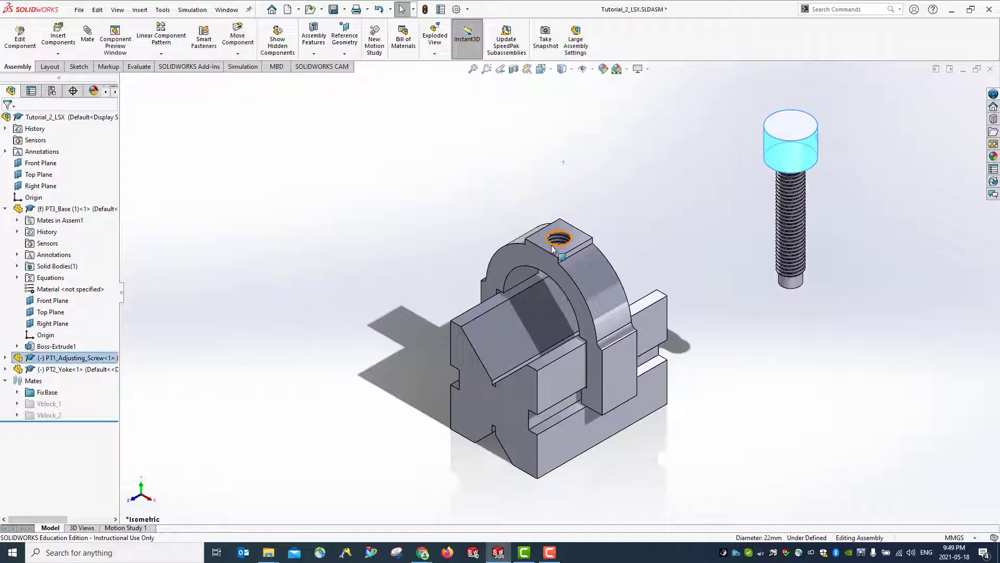
{"action": "left_click_drag", "start_coordinate": [552, 249], "coordinate": [814, 342]}
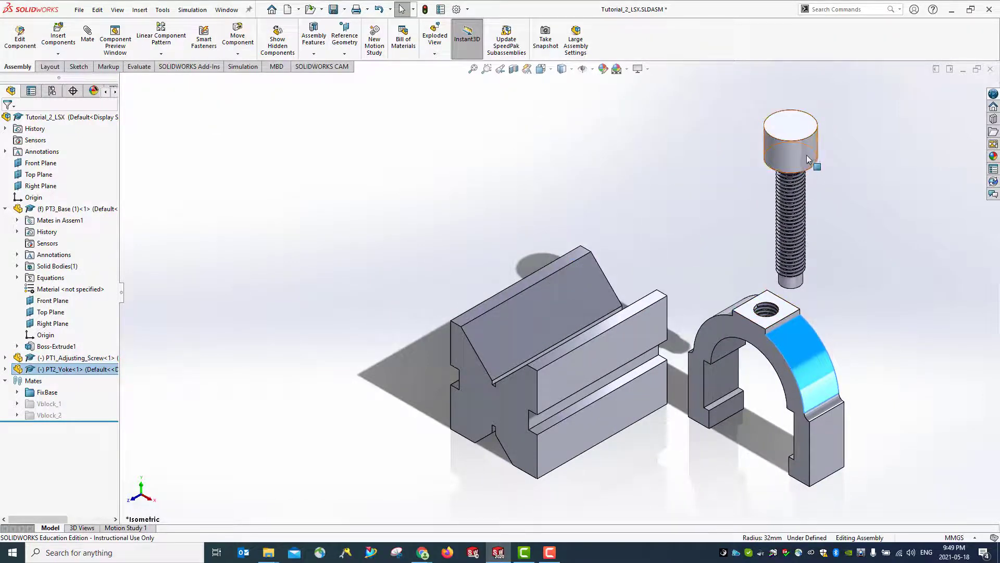
{"action": "left_click_drag", "start_coordinate": [807, 159], "coordinate": [865, 145]}
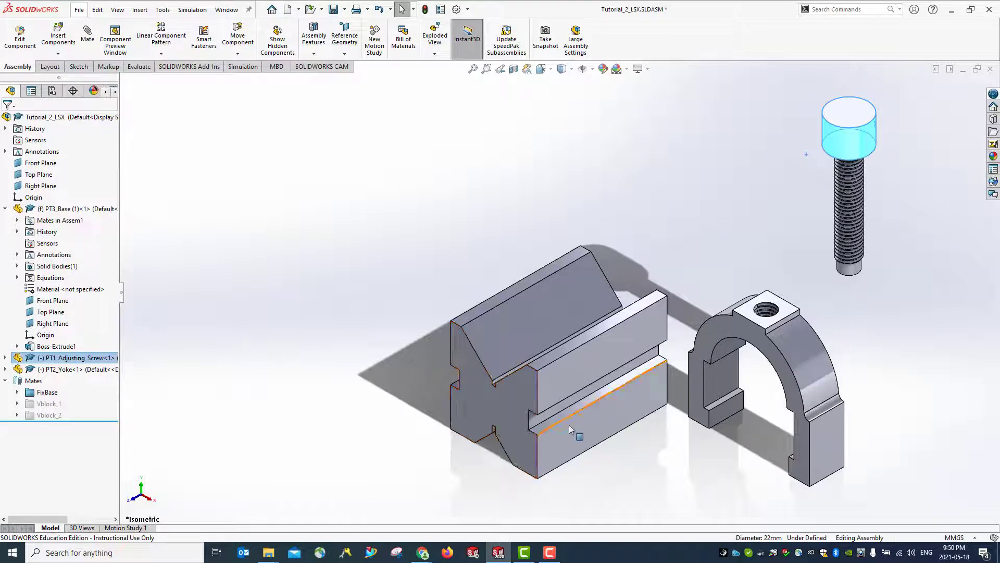
Return the separated assembly to the isometric view and save it
{"action": "mouse_move", "coordinate": [569, 425]}
{"action": "middle_mouse_down"}
{"action": "mouse_move", "coordinate": [641, 419]}
{"action": "mouse_move", "coordinate": [584, 420]}
{"action": "middle_mouse_up"}
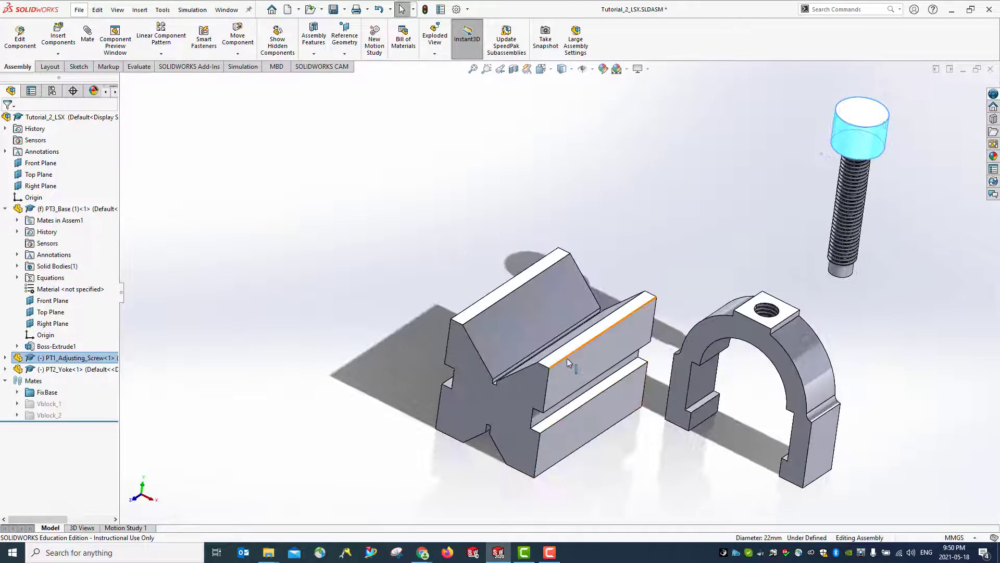
{"action": "key", "text": "ctrl+7"}
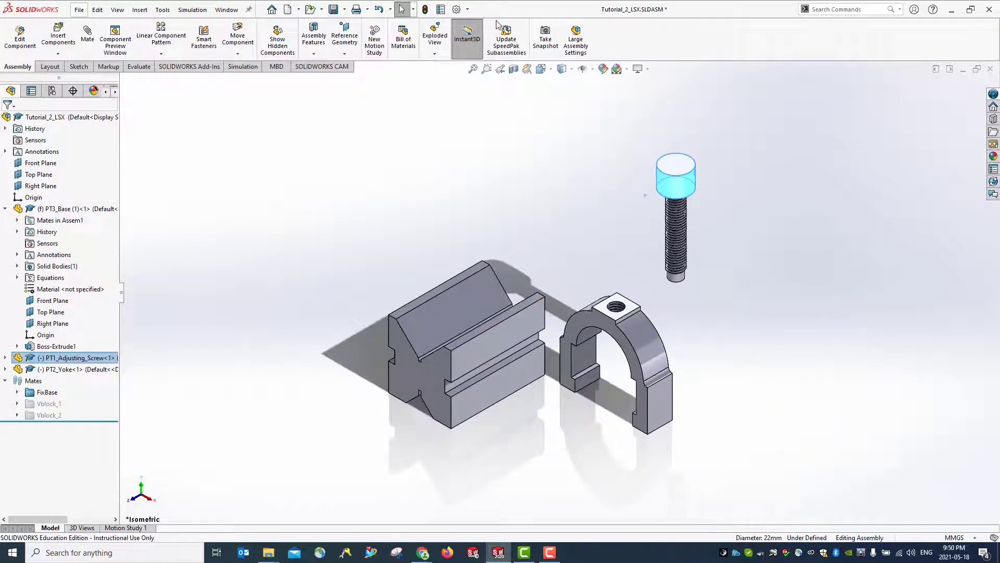
{"action": "left_click", "coordinate": [334, 13]}
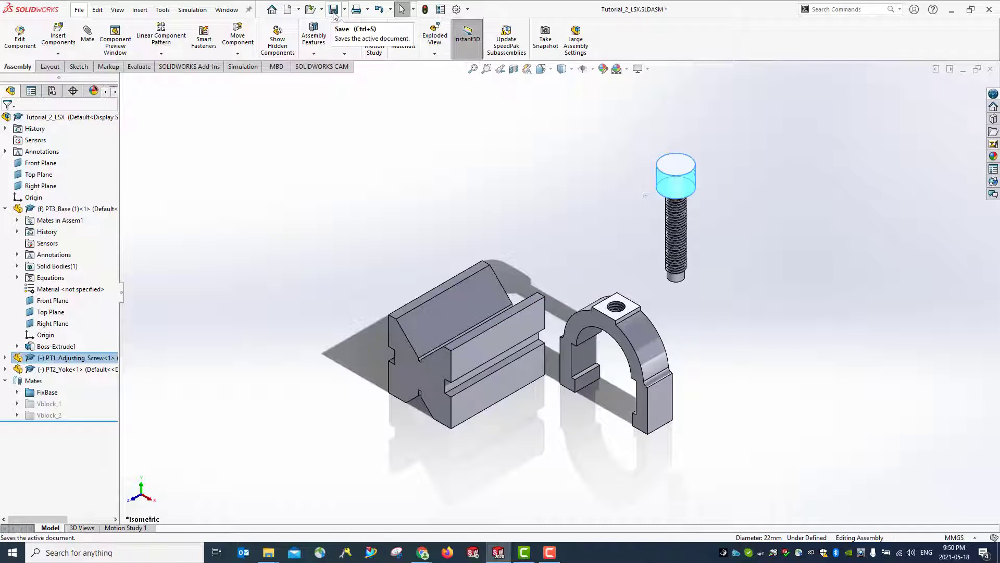
{"action": "left_click", "coordinate": [441, 241]}
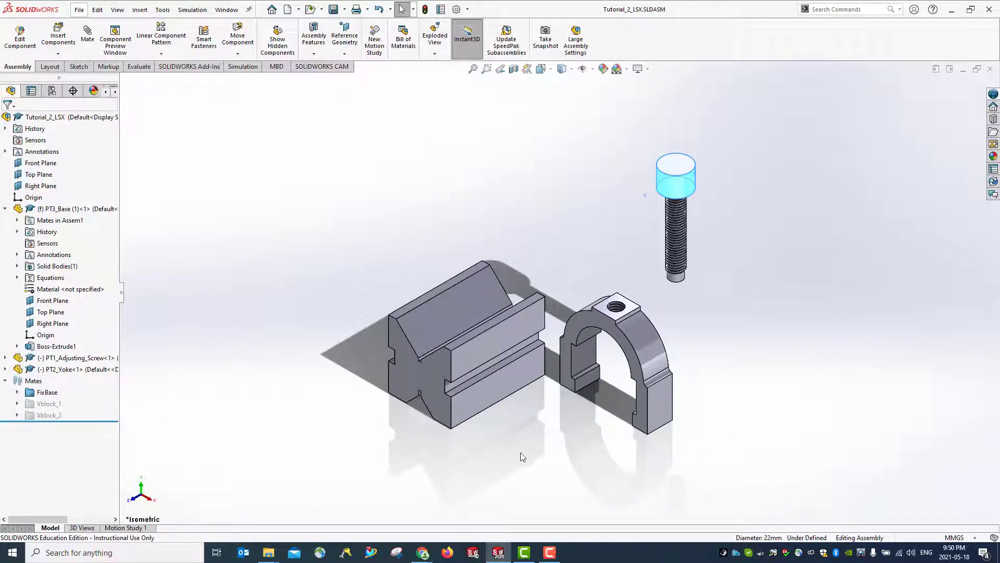
With the preselected screw head face cleared, add a Coincident mate between one inner lug edge of the yoke and the upper face of the base's side slot
{"action": "mouse_move", "coordinate": [546, 555]}
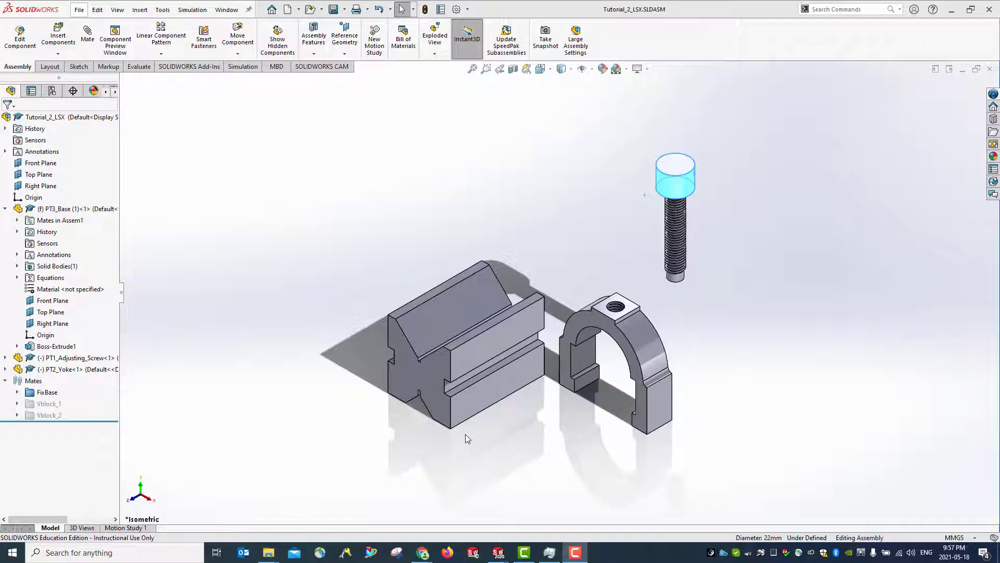
{"action": "left_click", "coordinate": [87, 33]}
{"action": "left_click", "coordinate": [50, 178]}
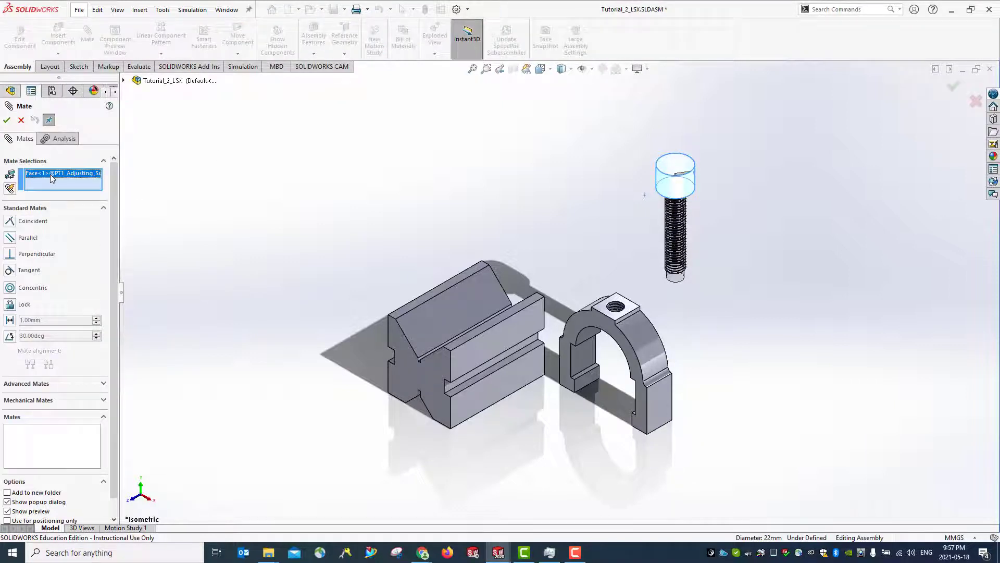
{"action": "right_click", "coordinate": [53, 177]}
{"action": "left_click", "coordinate": [78, 194]}
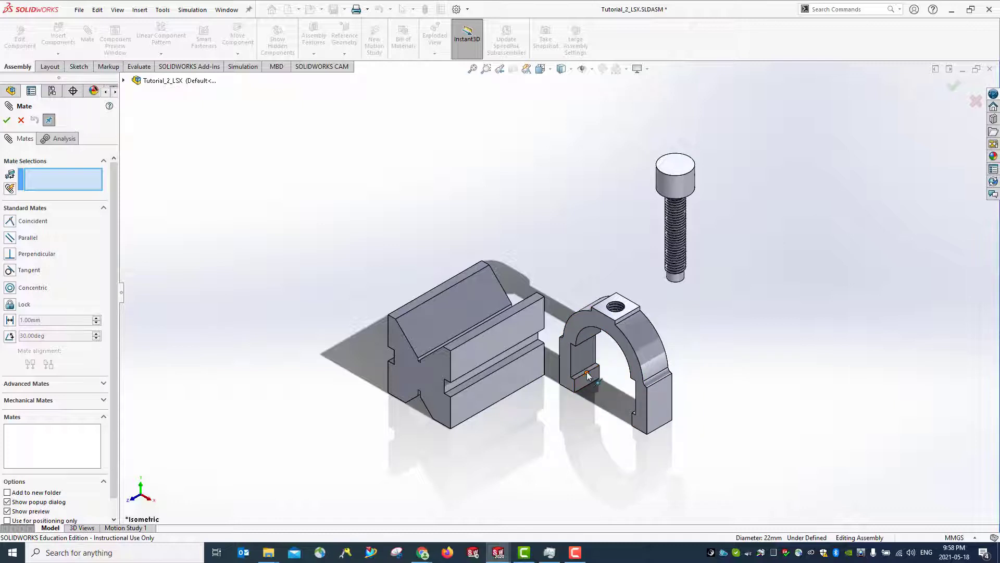
{"action": "middle_click_drag", "start_coordinate": [517, 475], "coordinate": [586, 380]}
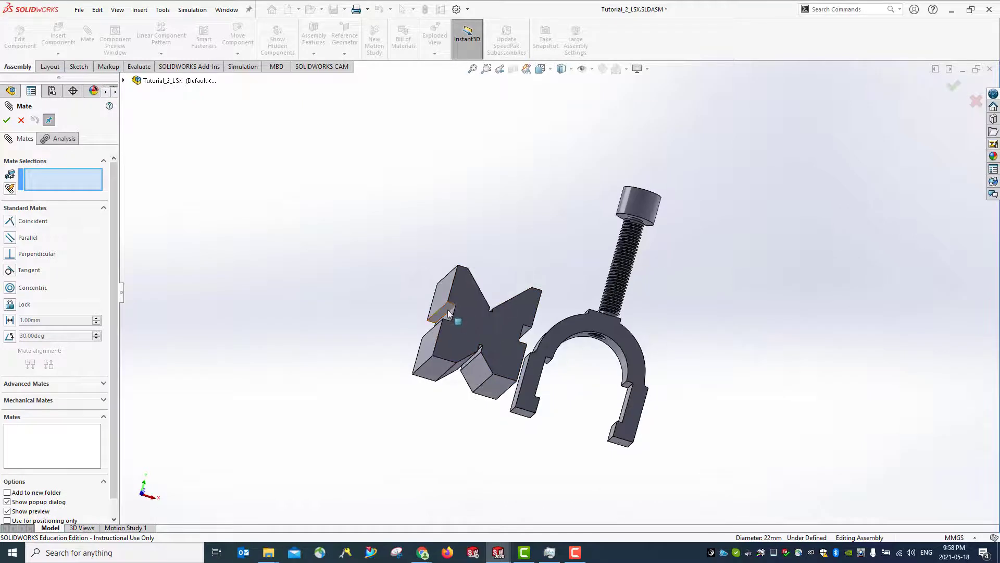
{"action": "key", "text": "ctrl+7"}
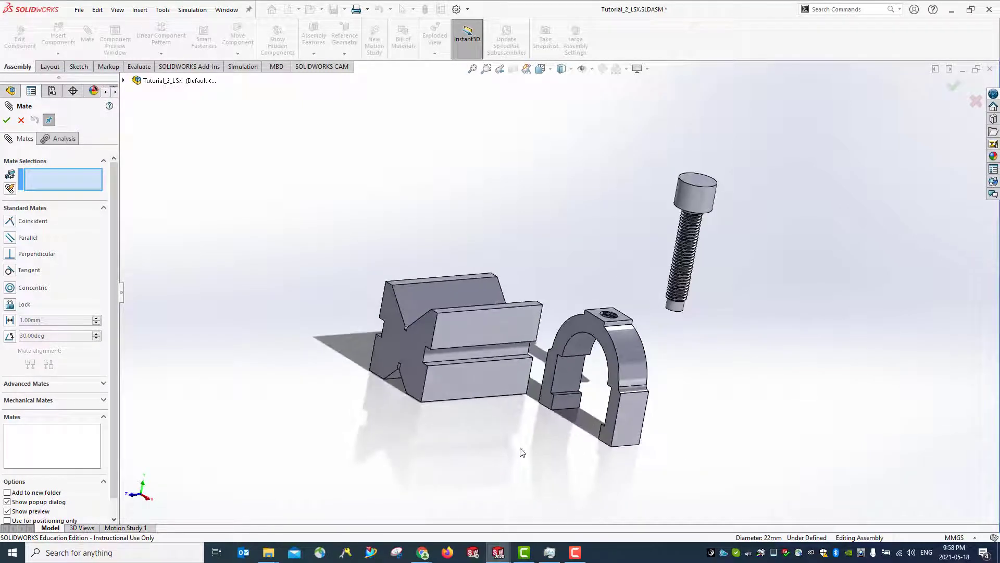
{"action": "left_click", "coordinate": [573, 396]}
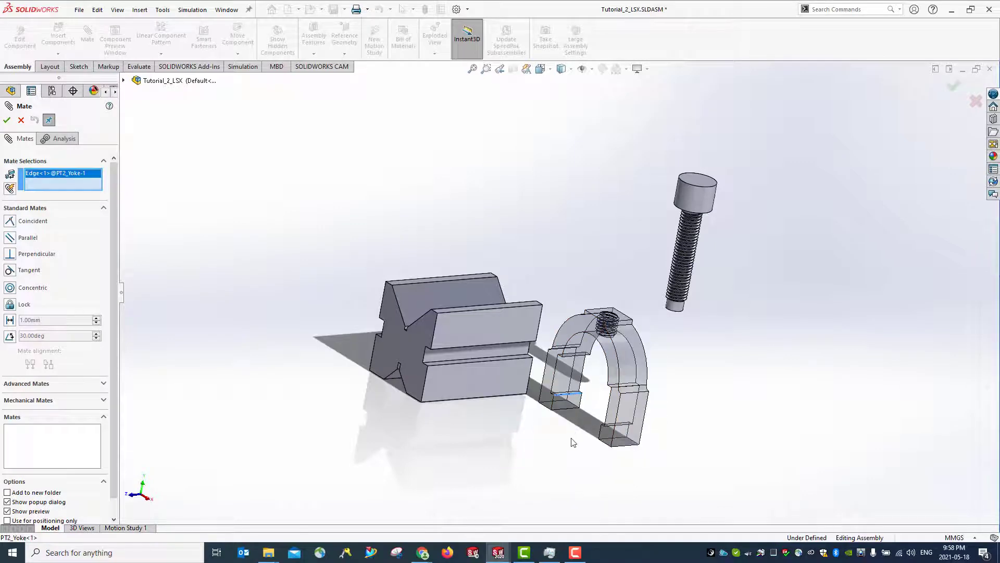
{"action": "middle_click_drag", "start_coordinate": [523, 443], "coordinate": [618, 424]}
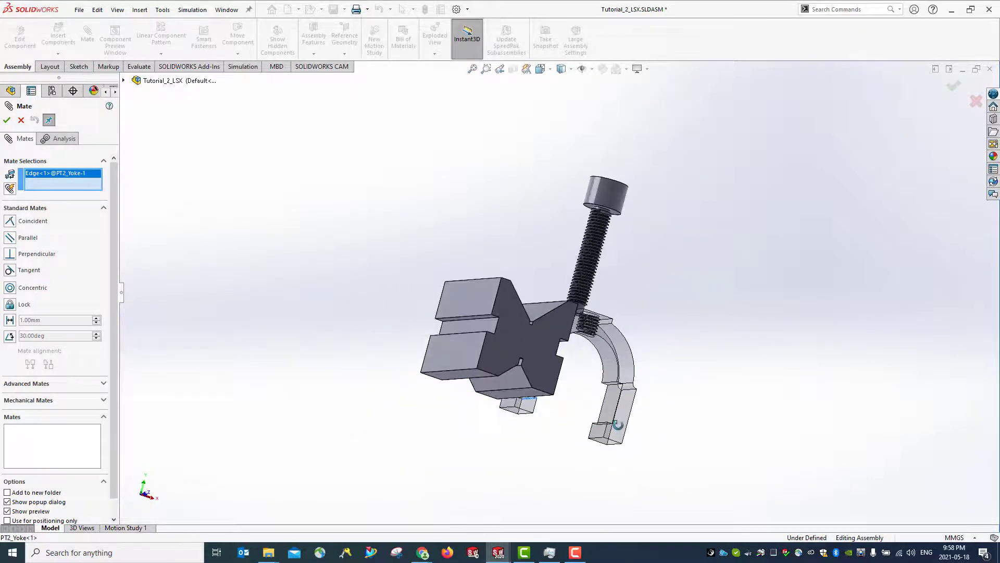
{"action": "left_click", "coordinate": [480, 319]}
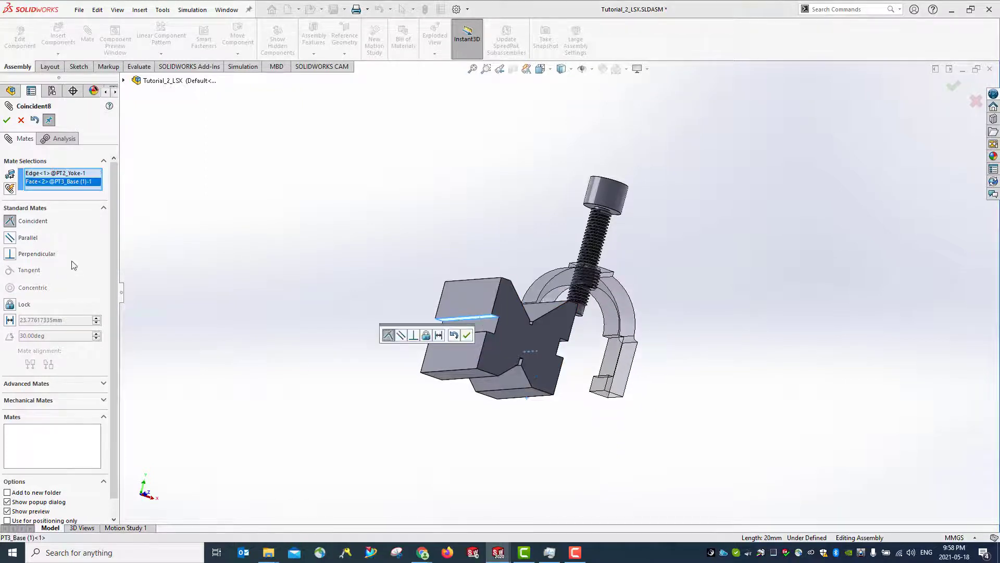
{"action": "left_click", "coordinate": [7, 121]}
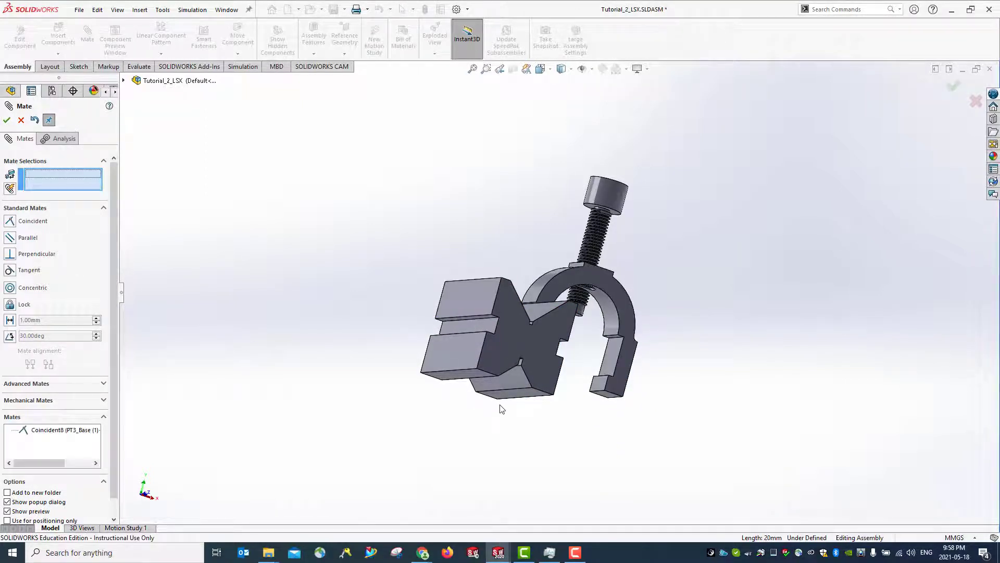
Move the yoke around the base to test the freedom left by the edge-to-face Coincident mate
{"action": "middle_click_drag", "start_coordinate": [500, 409], "coordinate": [475, 413]}
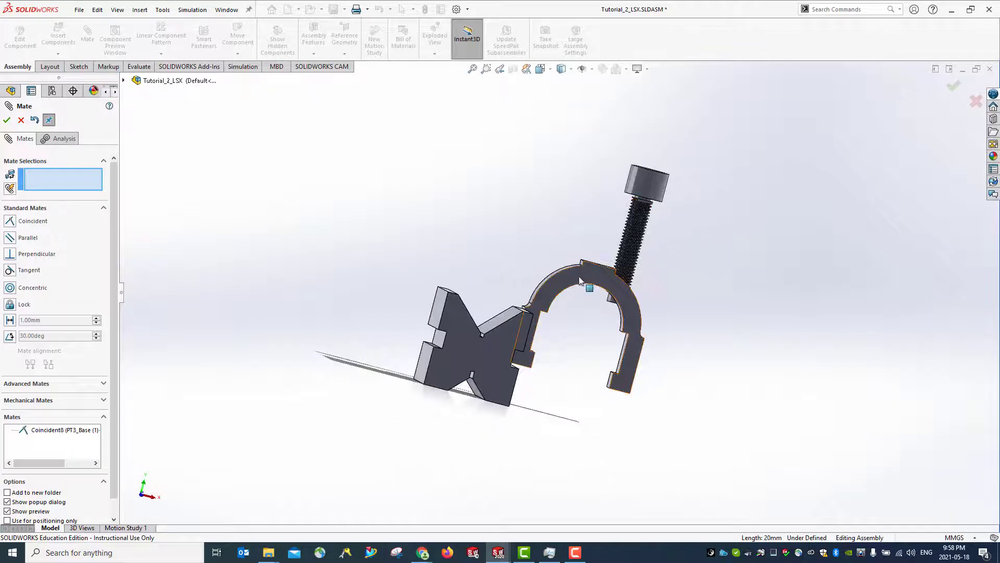
{"action": "left_click_drag", "start_coordinate": [579, 276], "coordinate": [443, 245]}
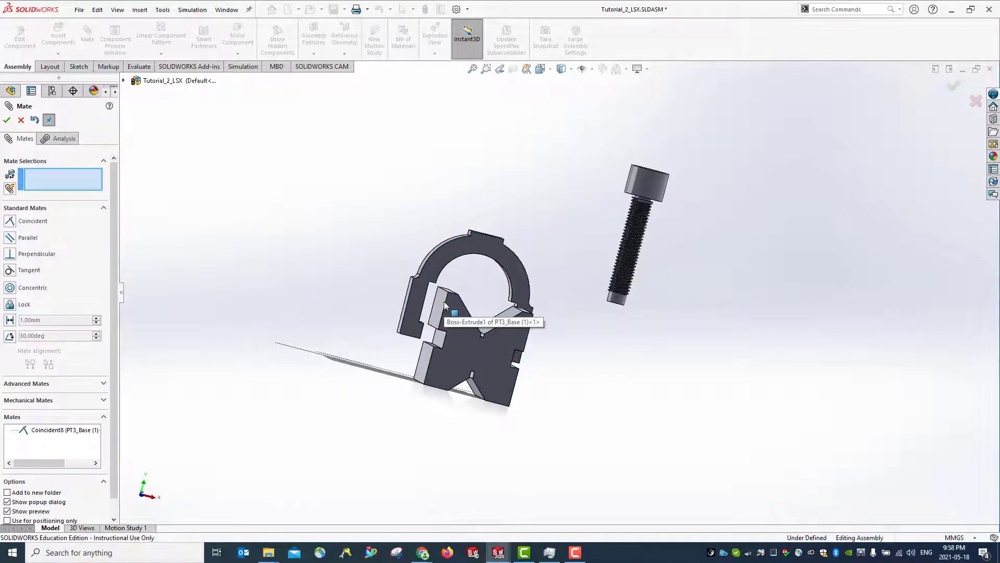
{"action": "key", "text": "ctrl+7"}
{"action": "key", "text": "ctrl+1"}
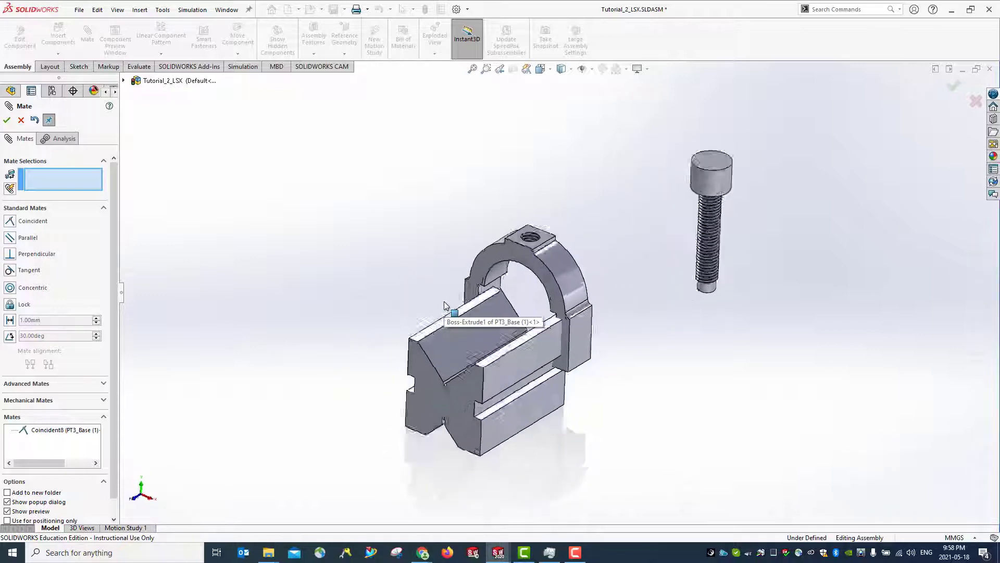
{"action": "left_click_drag", "start_coordinate": [538, 307], "coordinate": [472, 262]}
{"action": "middle_click_drag", "start_coordinate": [618, 351], "coordinate": [548, 414]}
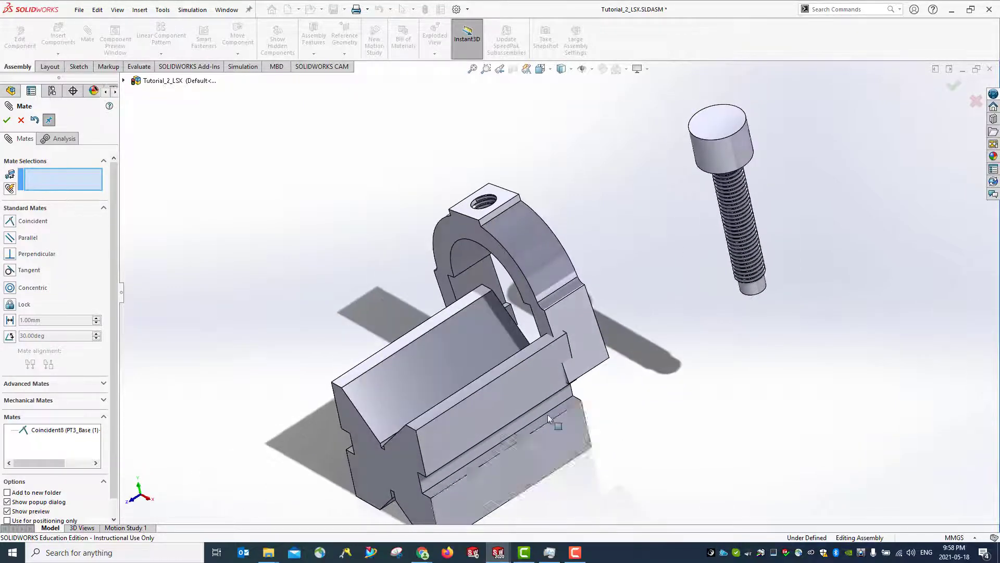
{"action": "left_click_drag", "start_coordinate": [520, 231], "coordinate": [369, 183]}
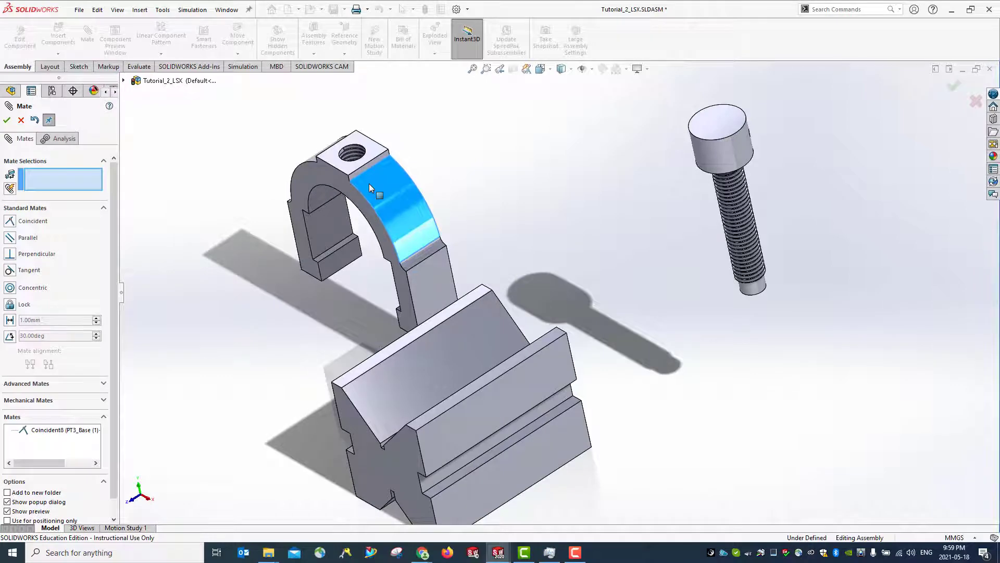
{"action": "middle_click_drag", "start_coordinate": [242, 460], "coordinate": [294, 417]}
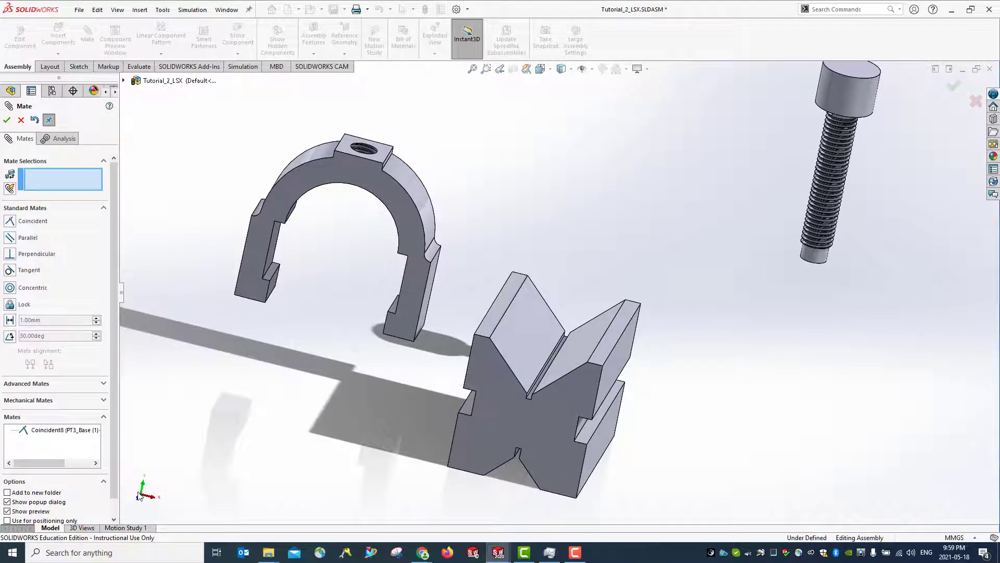
{"action": "left_click_drag", "start_coordinate": [402, 214], "coordinate": [350, 263]}
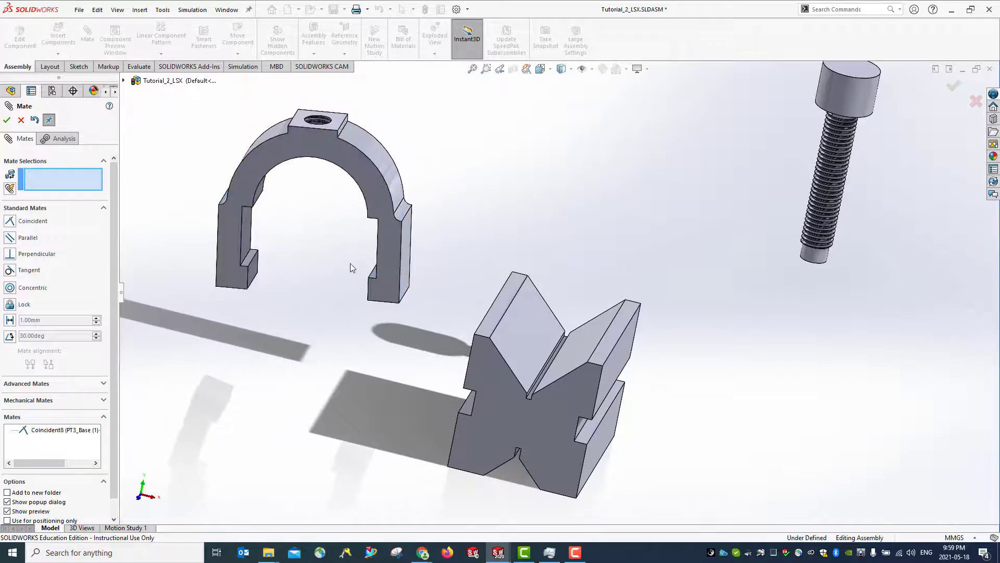
{"action": "middle_click_drag", "start_coordinate": [350, 264], "coordinate": [380, 168]}
{"action": "left_click_drag", "start_coordinate": [408, 182], "coordinate": [338, 188]}
{"action": "middle_click_drag", "start_coordinate": [224, 257], "coordinate": [317, 219]}
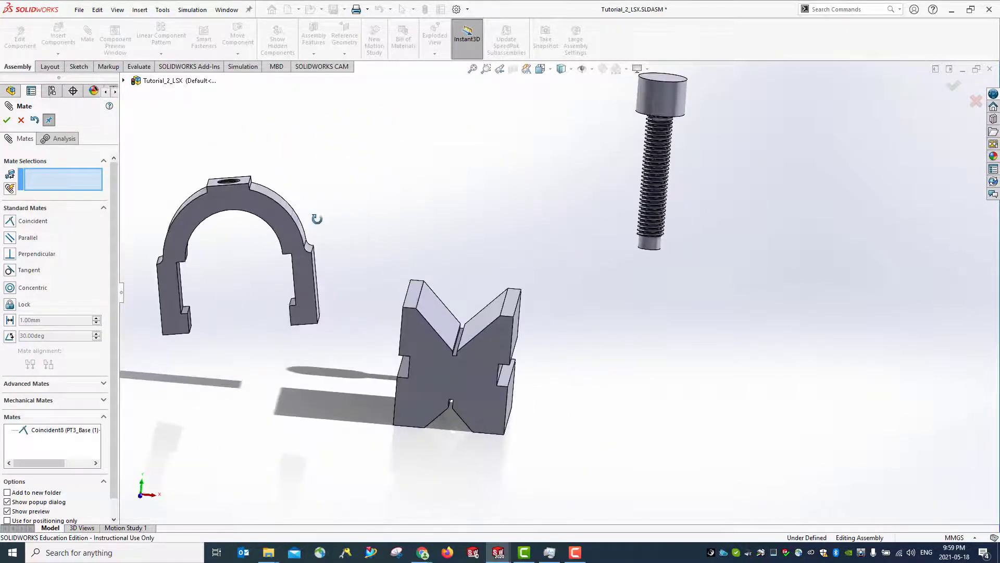
{"action": "left_click_drag", "start_coordinate": [294, 224], "coordinate": [478, 187]}
Add a Coincident mate between the inner edge of the yoke's other lug and the upper face of the base's opposite side slot
{"action": "middle_click_drag", "start_coordinate": [511, 264], "coordinate": [576, 317]}
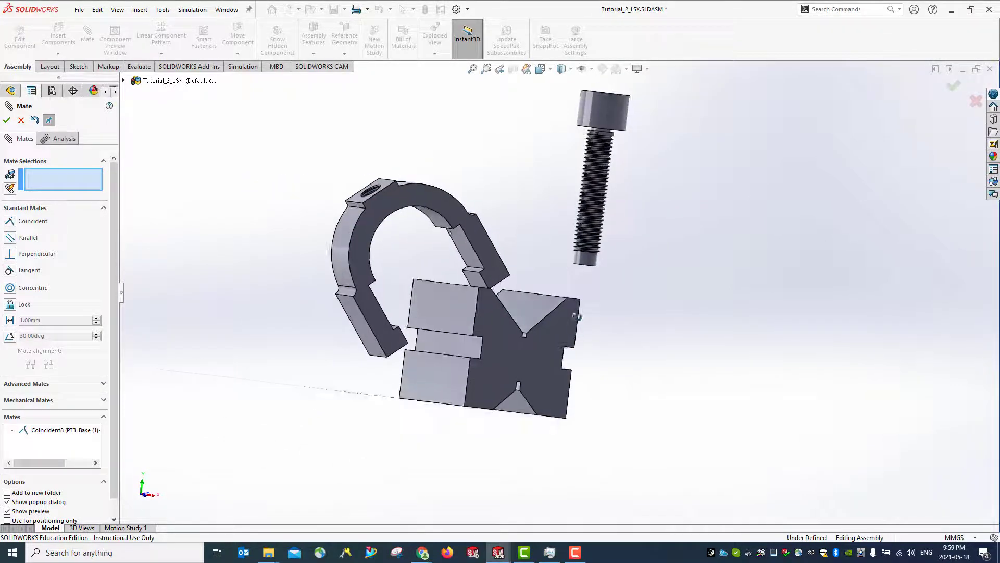
{"action": "left_click", "coordinate": [474, 275]}
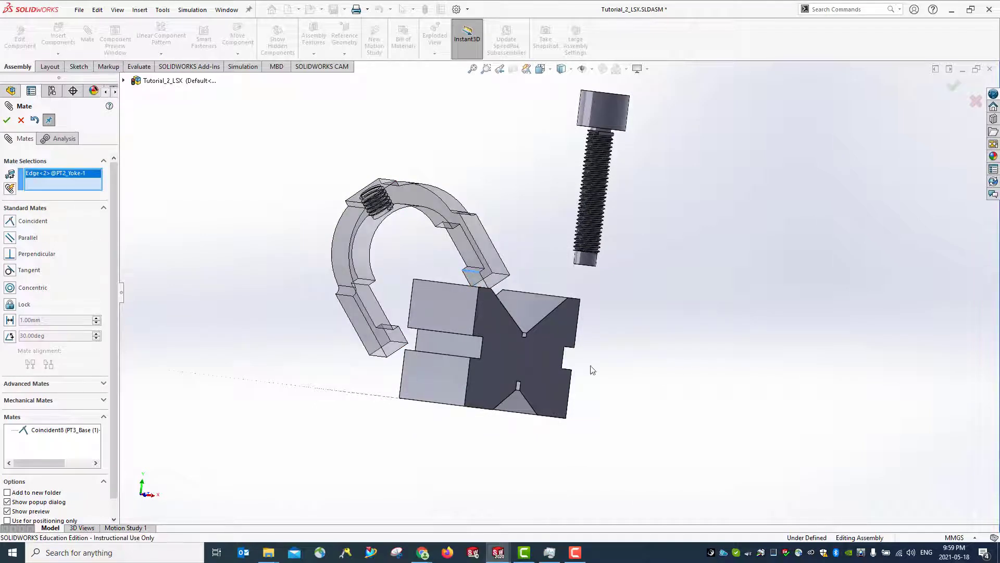
{"action": "middle_click_drag", "start_coordinate": [633, 385], "coordinate": [569, 284]}
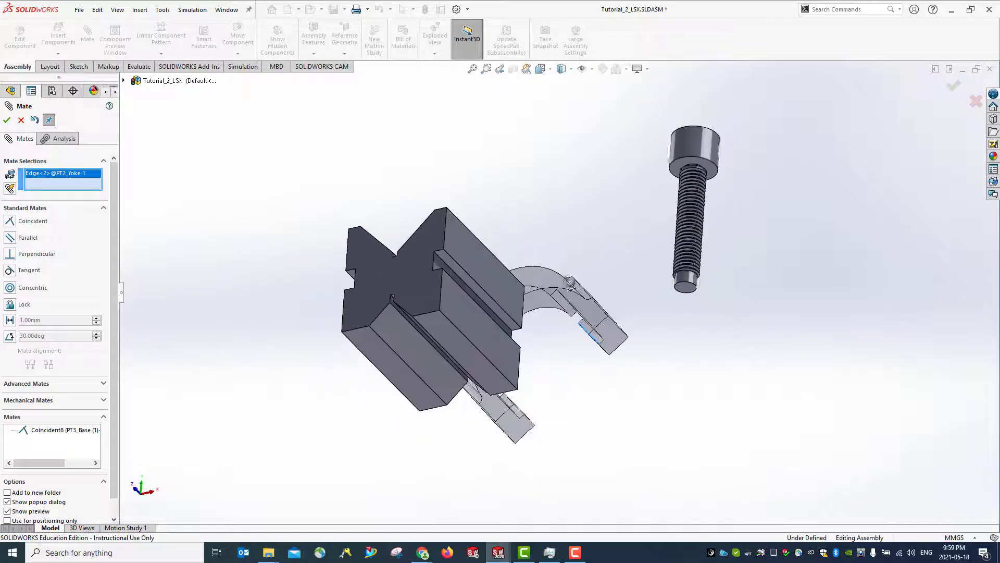
{"action": "left_click", "coordinate": [450, 261]}
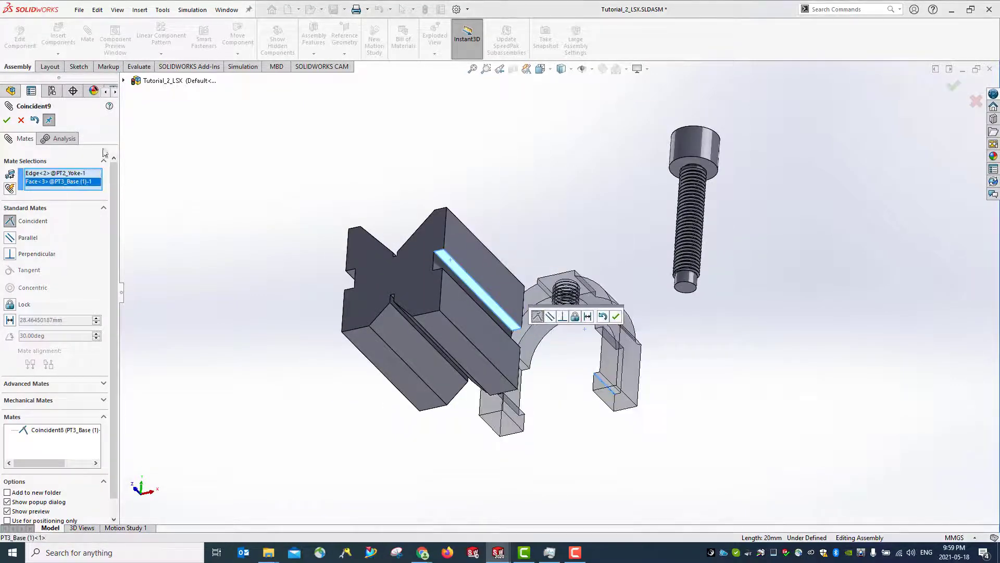
{"action": "left_click", "coordinate": [7, 120]}
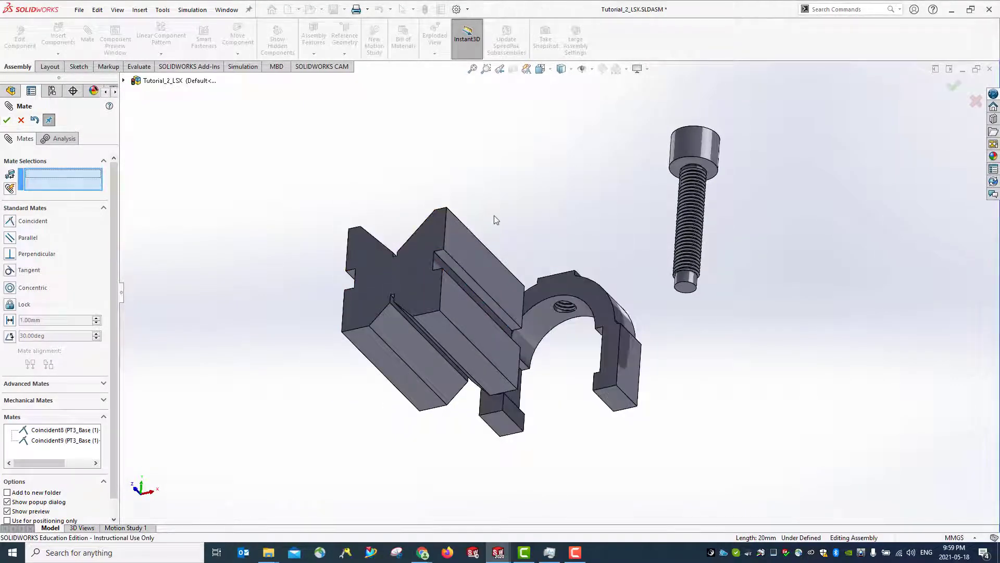
Expand the assembly tree and its Mates folder to review the two edge-to-face Coincident mates between base and yoke
{"action": "scroll", "coordinate": [535, 209], "scroll_direction": "up", "scroll_amount": 1}
{"action": "middle_click_drag", "start_coordinate": [535, 208], "coordinate": [535, 241]}
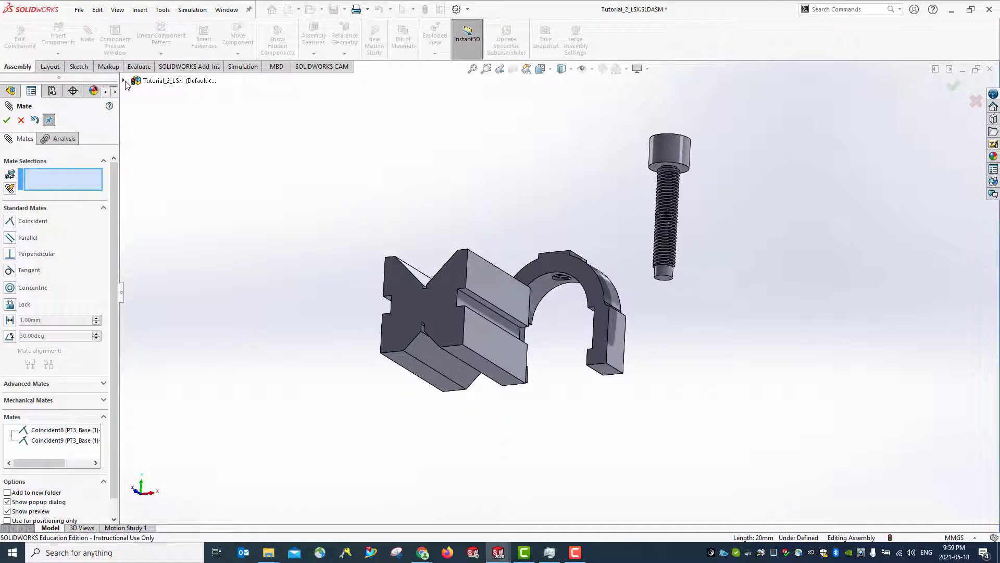
{"action": "left_click", "coordinate": [124, 81]}
{"action": "left_click", "coordinate": [136, 344]}
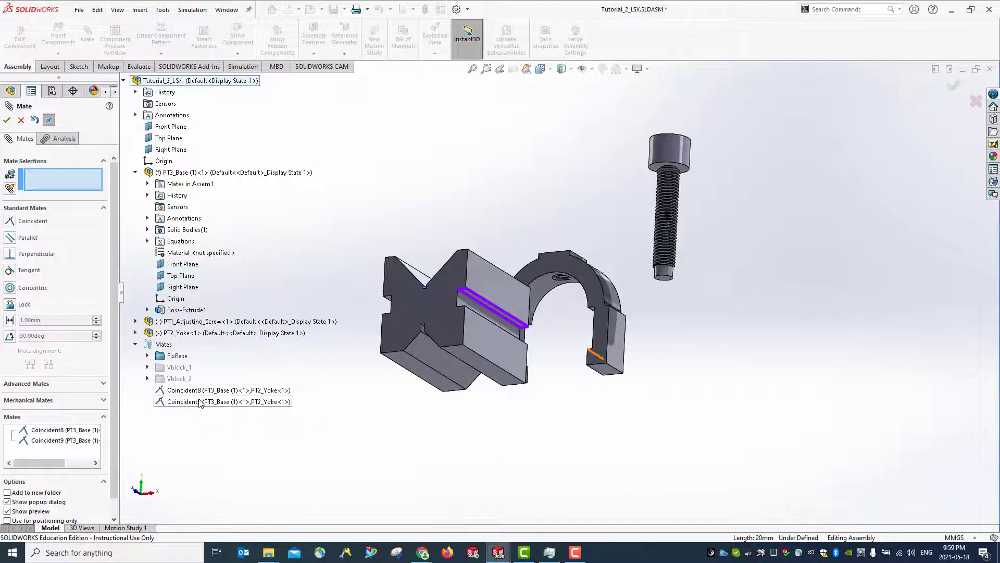
Slide the yoke over the base and shift it sideways in the front view to test the freedom left by the two Coincident mates
{"action": "middle_click_drag", "start_coordinate": [558, 442], "coordinate": [582, 196]}
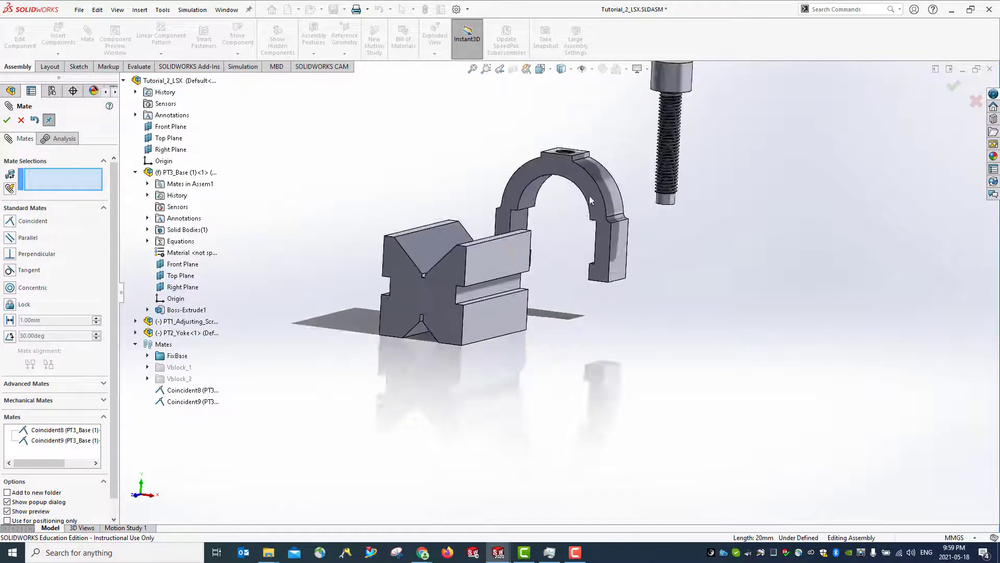
{"action": "left_click_drag", "start_coordinate": [582, 195], "coordinate": [448, 211]}
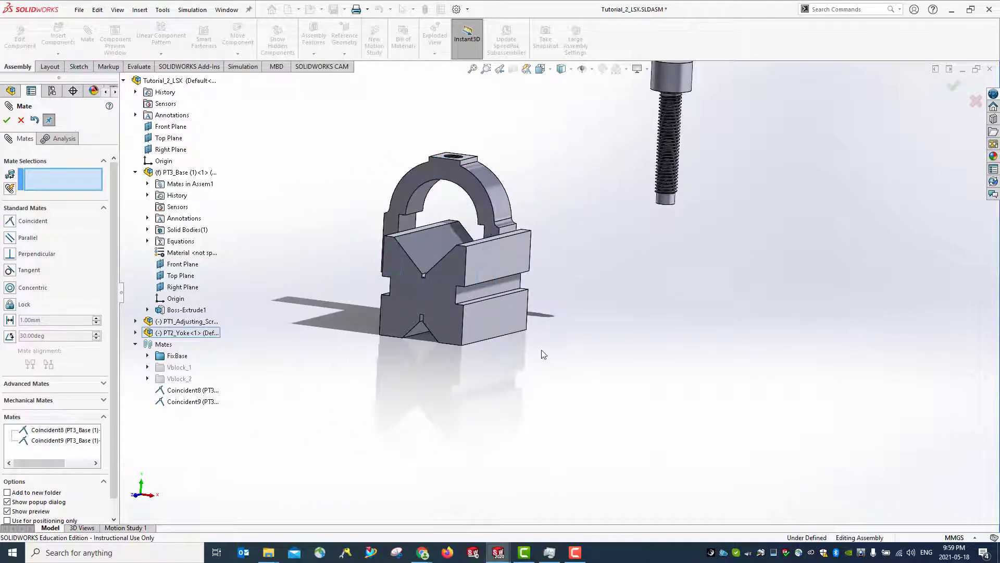
{"action": "middle_click_drag", "start_coordinate": [542, 349], "coordinate": [473, 380]}
{"action": "left_click_drag", "start_coordinate": [521, 206], "coordinate": [469, 211]}
{"action": "middle_click_drag", "start_coordinate": [502, 350], "coordinate": [614, 301]}
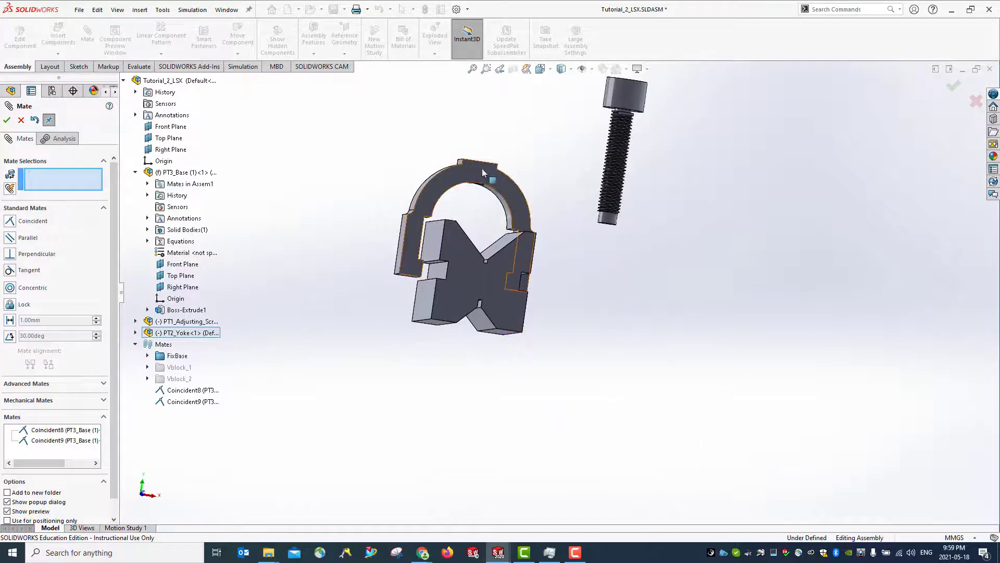
{"action": "key", "text": "ctrl+1"}
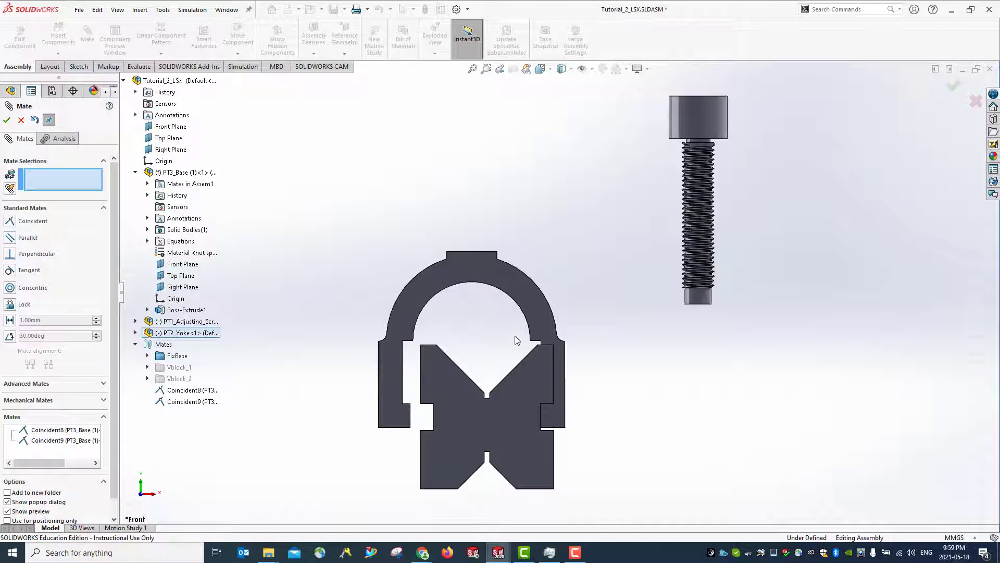
{"action": "left_click_drag", "start_coordinate": [510, 284], "coordinate": [489, 294]}
Slide the yoke along the base's length and check its movement from the side, rear and front views
{"action": "middle_click_drag", "start_coordinate": [679, 384], "coordinate": [450, 301]}
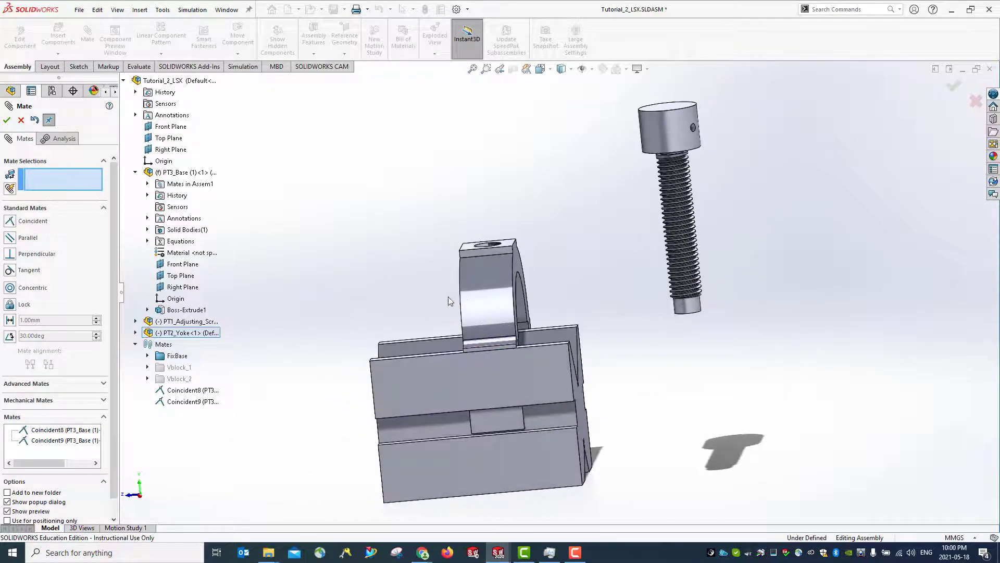
{"action": "left_click_drag", "start_coordinate": [485, 302], "coordinate": [526, 297]}
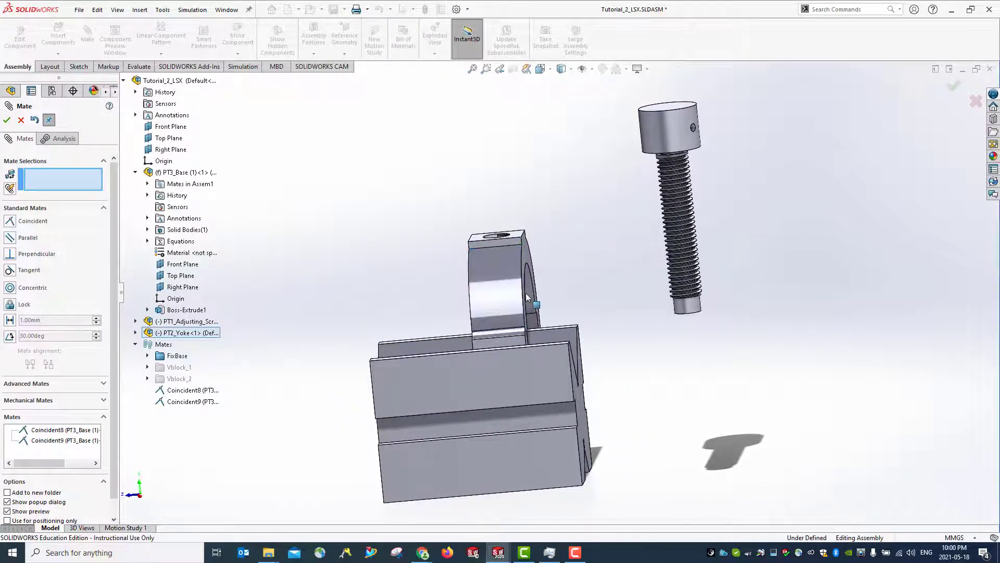
{"action": "key", "text": "ctrl+1"}
{"action": "key", "text": "ctrl+3"}
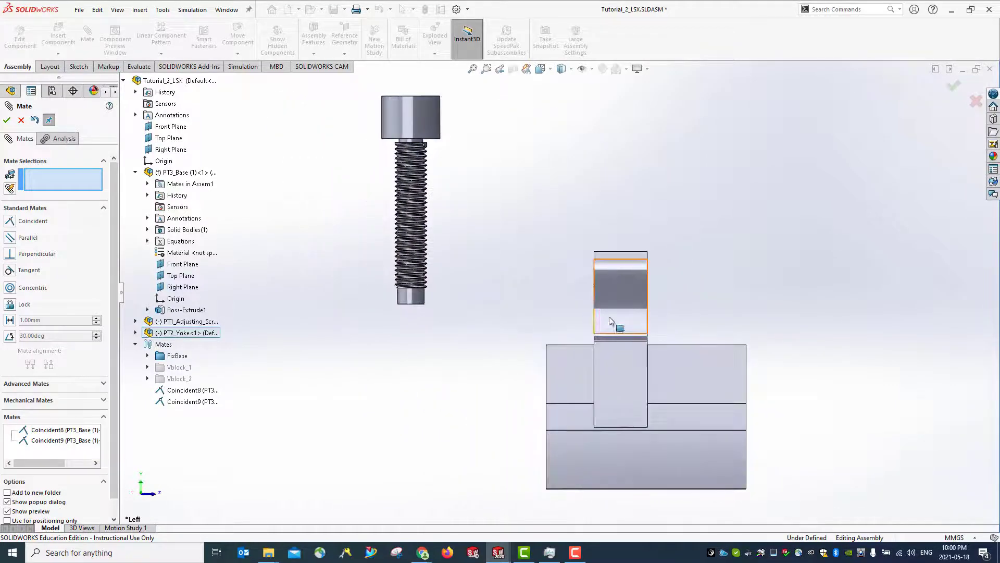
{"action": "left_click_drag", "start_coordinate": [612, 321], "coordinate": [637, 320]}
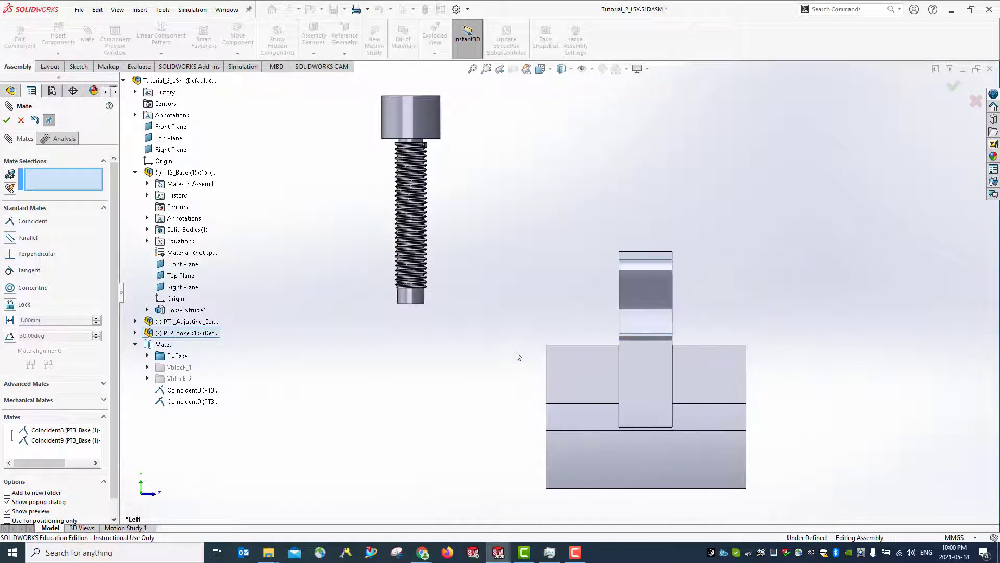
{"action": "middle_click_drag", "start_coordinate": [514, 354], "coordinate": [727, 273]}
{"action": "left_click_drag", "start_coordinate": [727, 273], "coordinate": [577, 261]}
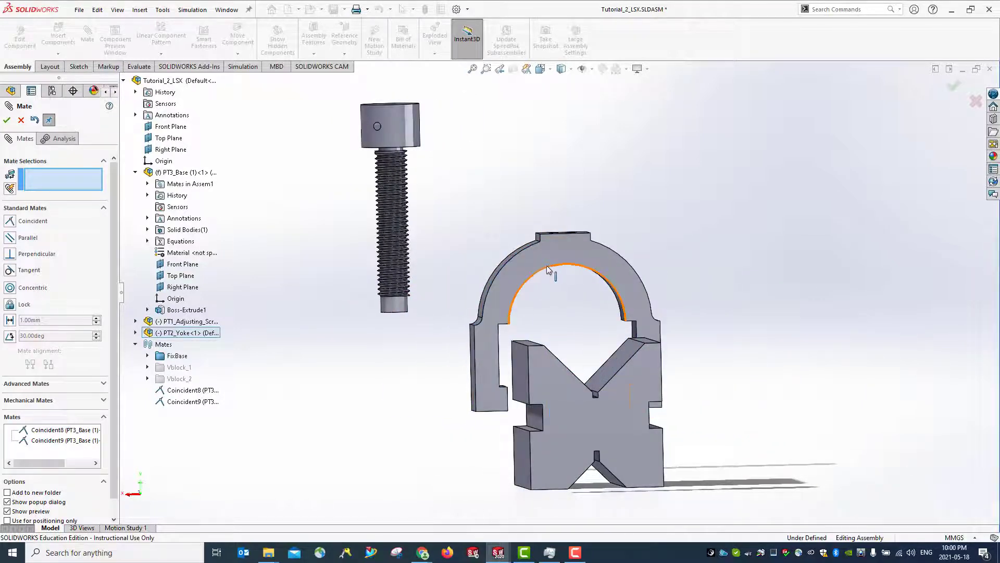
{"action": "key", "text": "ctrl+1"}
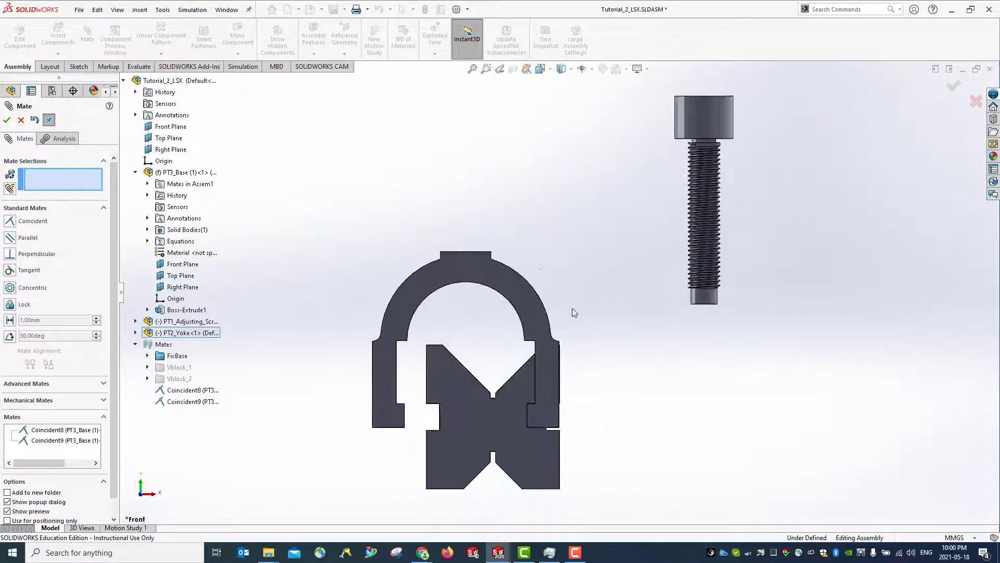
Return to the isometric view and move the yoke clear behind the V-block base, exposing its inner leg edges
{"action": "key", "text": "ctrl+7"}
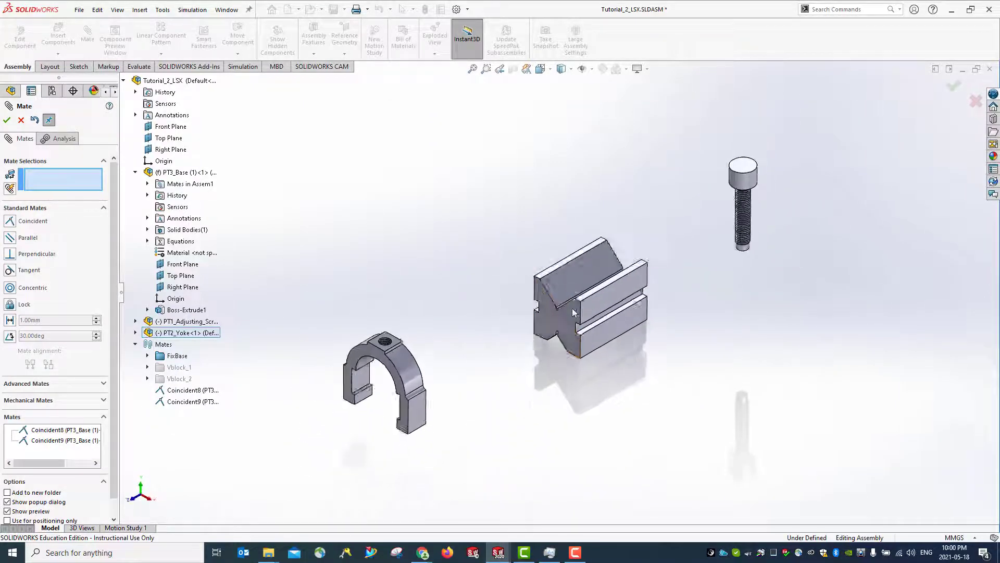
{"action": "left_click_drag", "start_coordinate": [418, 374], "coordinate": [708, 182]}
{"action": "scroll", "coordinate": [761, 354], "scroll_direction": "down", "scroll_amount": 3}
{"action": "middle_click_drag", "start_coordinate": [640, 297], "coordinate": [672, 269]}
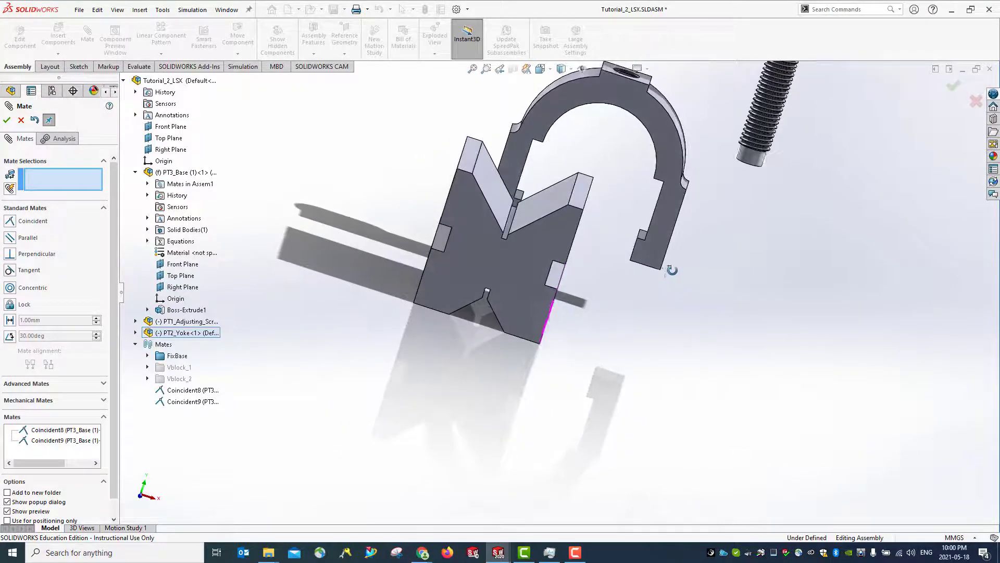
Add a 1 mm Distance mate between a vertical inner edge of the yoke's leg and the base's upper side face, checking the gap from the front
{"action": "left_click", "coordinate": [662, 195]}
{"action": "middle_click_drag", "start_coordinate": [563, 271], "coordinate": [586, 297]}
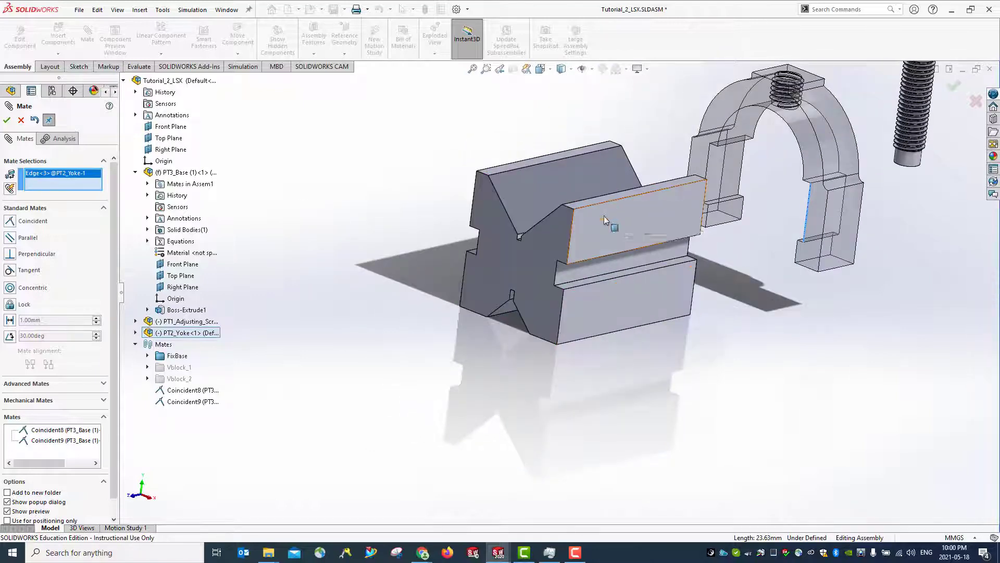
{"action": "middle_click_drag", "start_coordinate": [660, 371], "coordinate": [702, 364]}
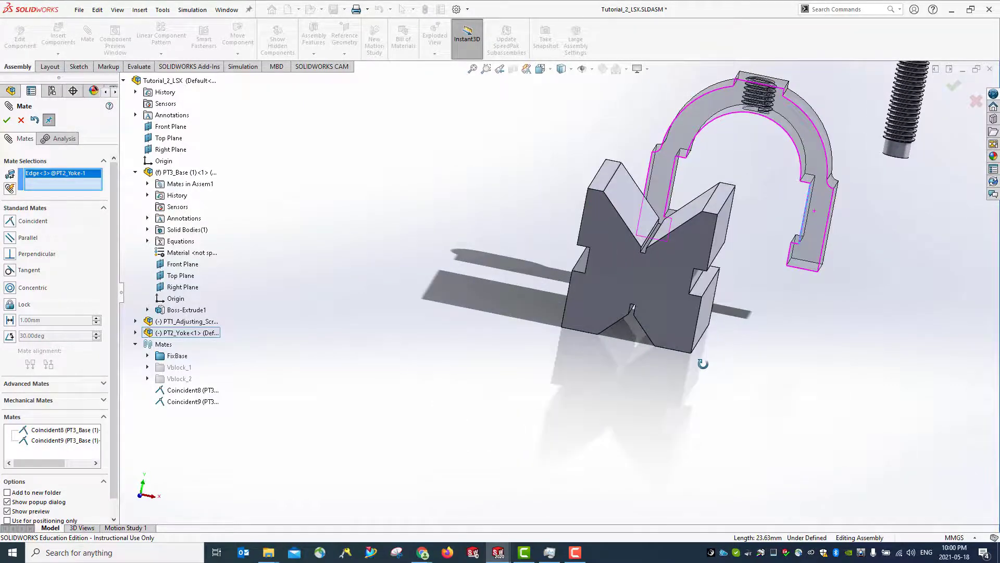
{"action": "left_click", "coordinate": [723, 226]}
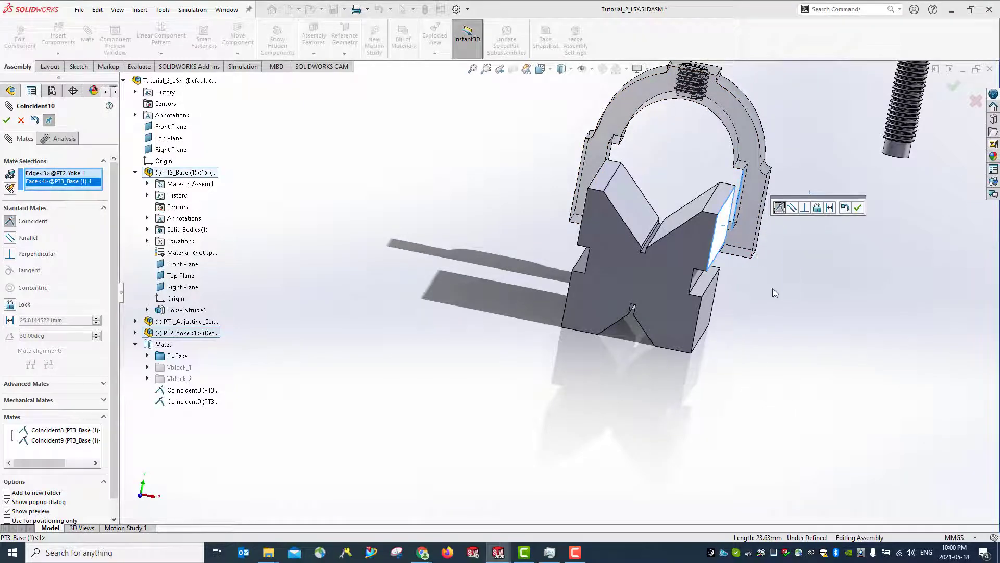
{"action": "middle_click_drag", "start_coordinate": [773, 292], "coordinate": [705, 371]}
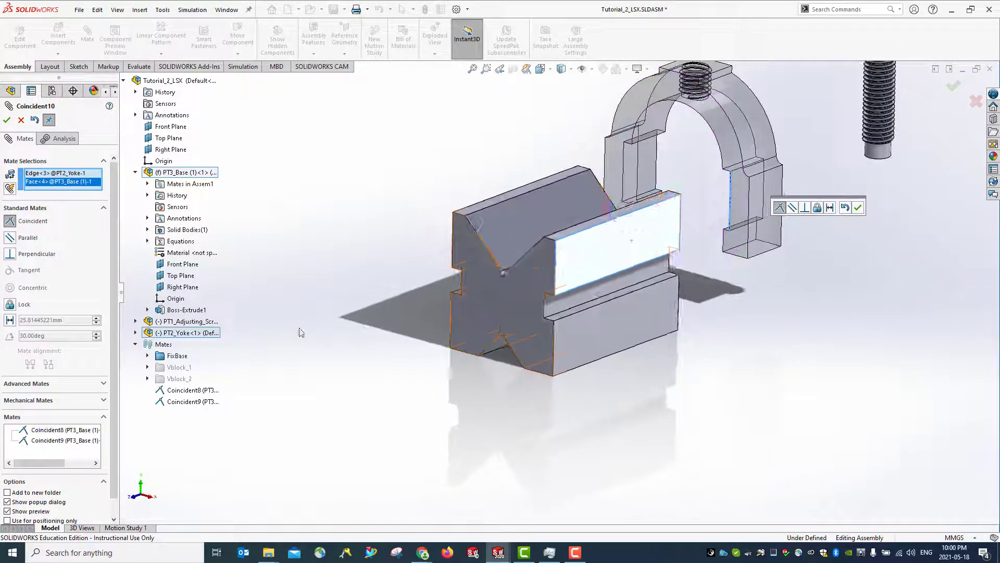
{"action": "left_click", "coordinate": [10, 320]}
{"action": "type", "text": "1"}
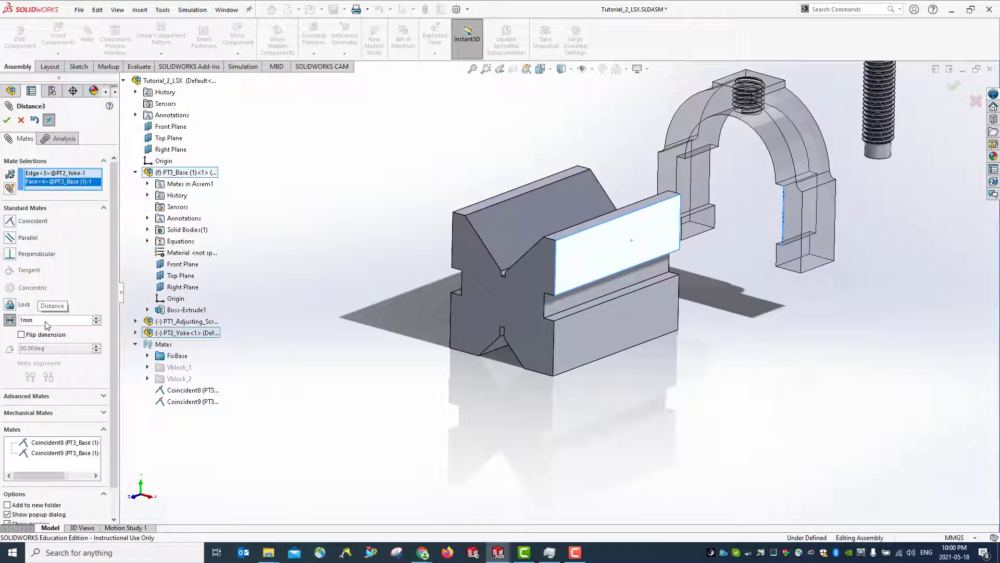
{"action": "key", "text": "Return"}
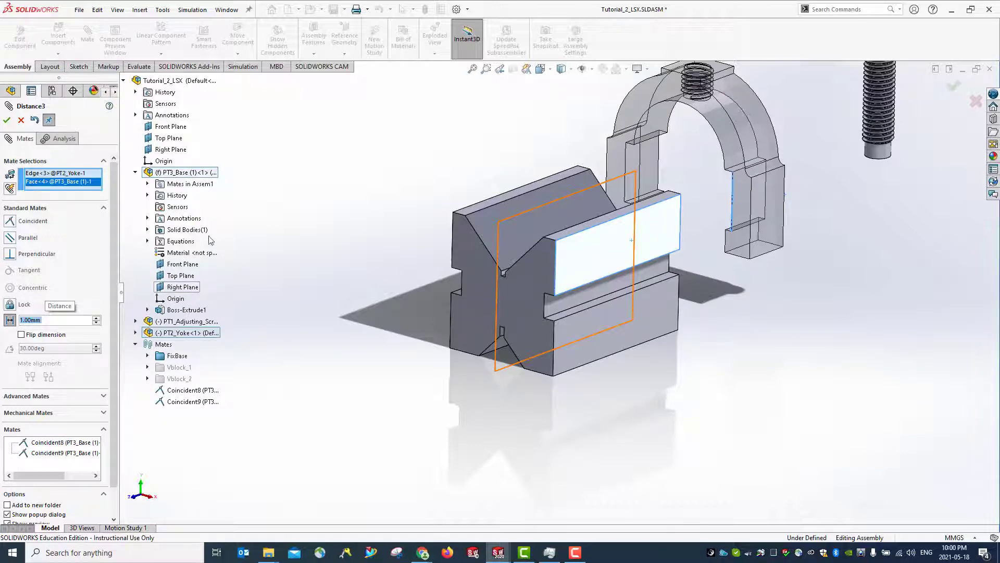
{"action": "left_click", "coordinate": [541, 69]}
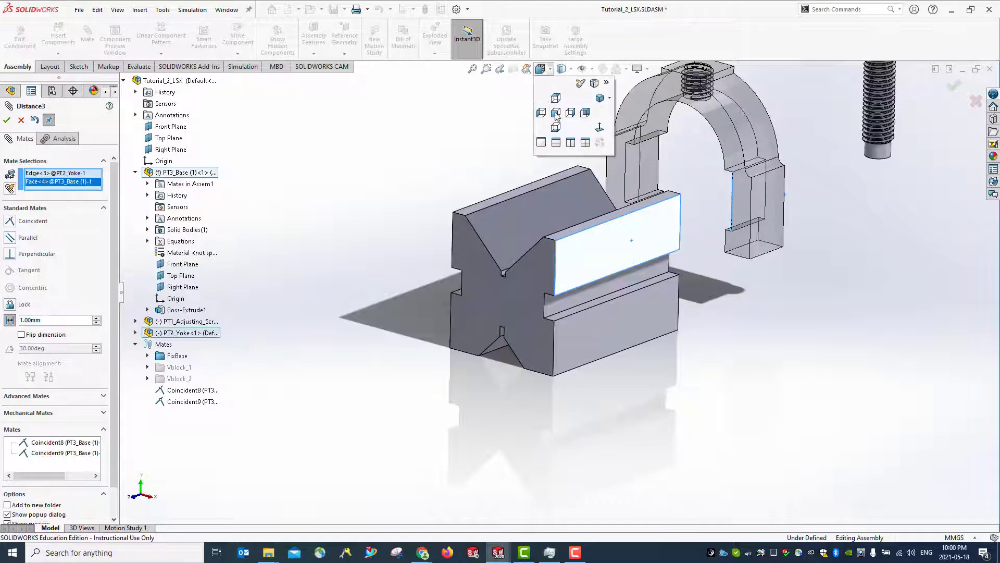
{"action": "left_click", "coordinate": [555, 114]}
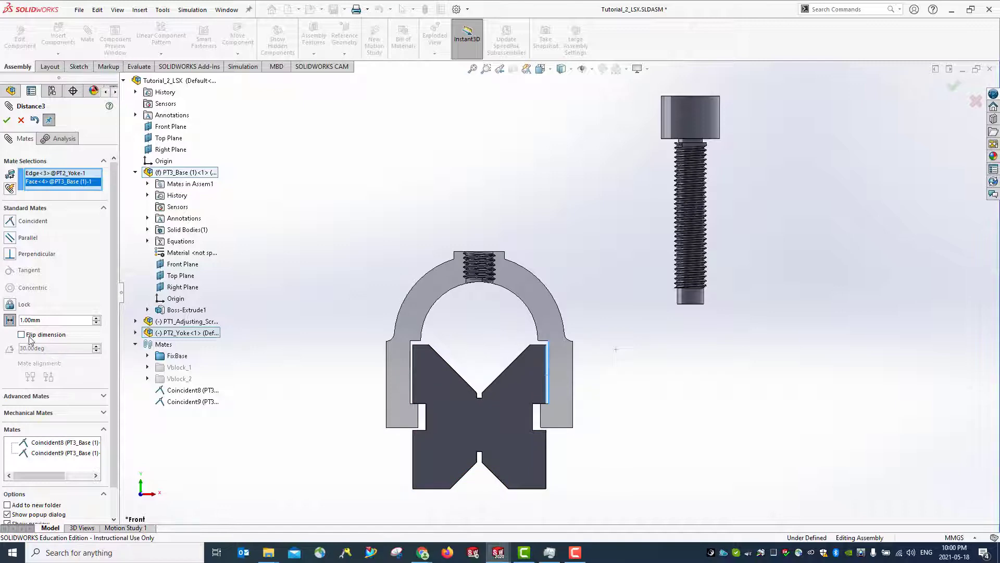
{"action": "left_click", "coordinate": [7, 120]}
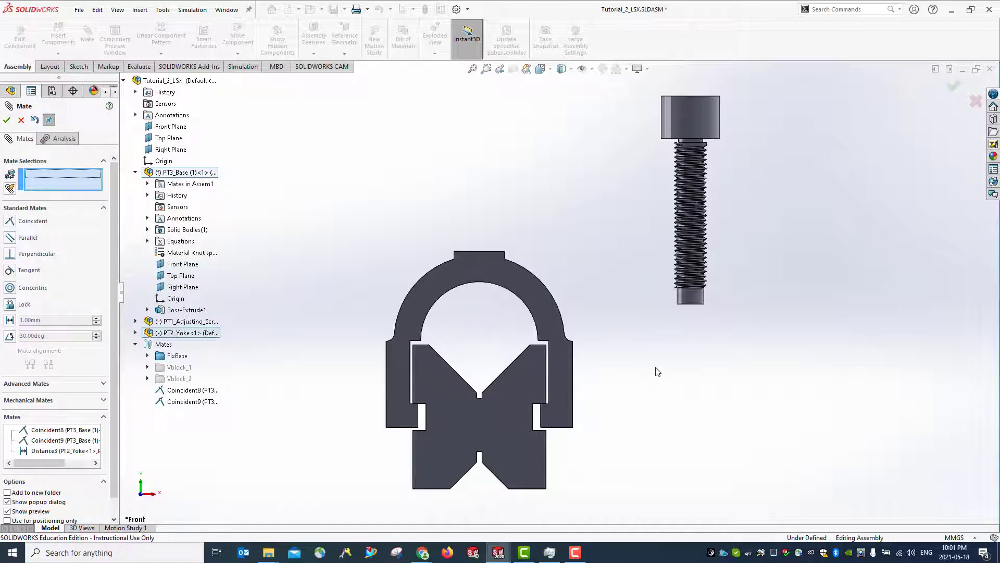
Slide the yoke onto the base and back off it to test the freedom left with the Distance mate
{"action": "middle_click_drag", "start_coordinate": [657, 372], "coordinate": [625, 459]}
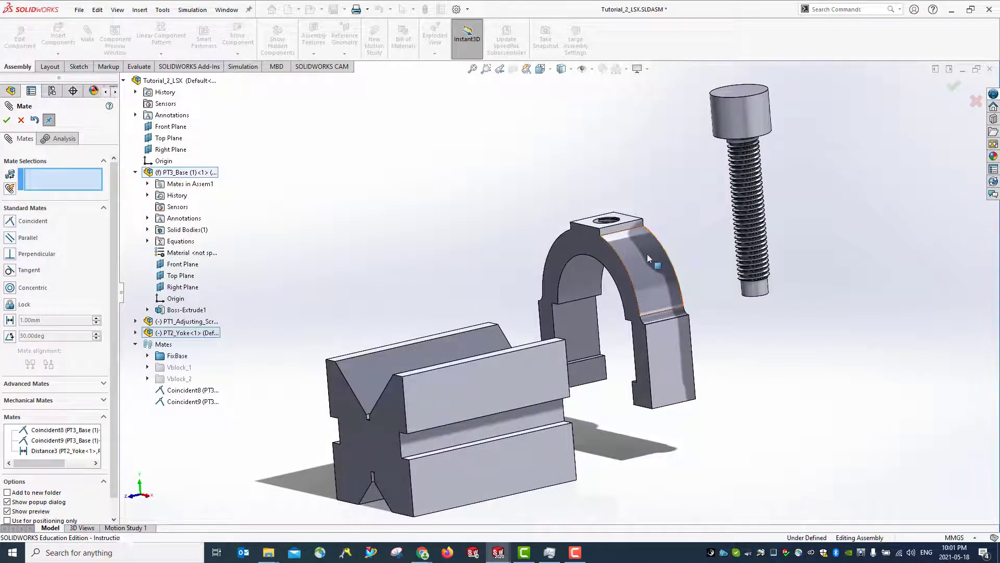
{"action": "left_click_drag", "start_coordinate": [648, 258], "coordinate": [441, 301]}
{"action": "middle_click_drag", "start_coordinate": [557, 366], "coordinate": [618, 350]}
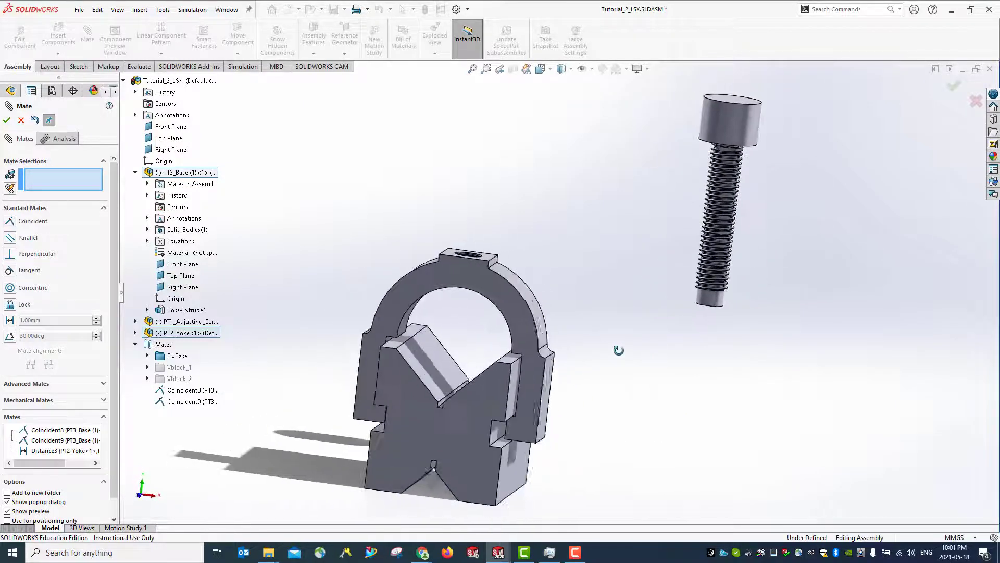
{"action": "left_click_drag", "start_coordinate": [410, 274], "coordinate": [443, 204]}
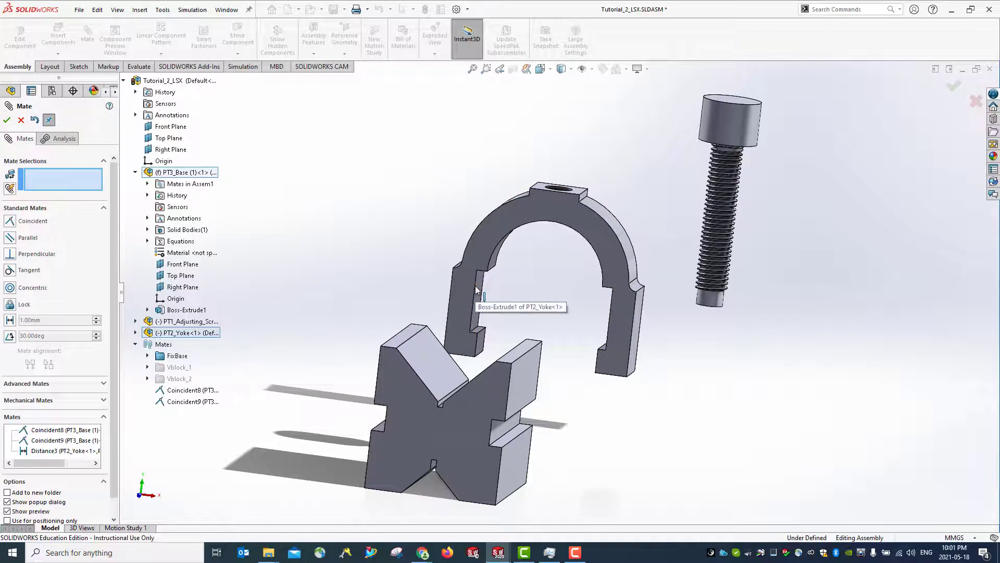
{"action": "left_click", "coordinate": [475, 284]}
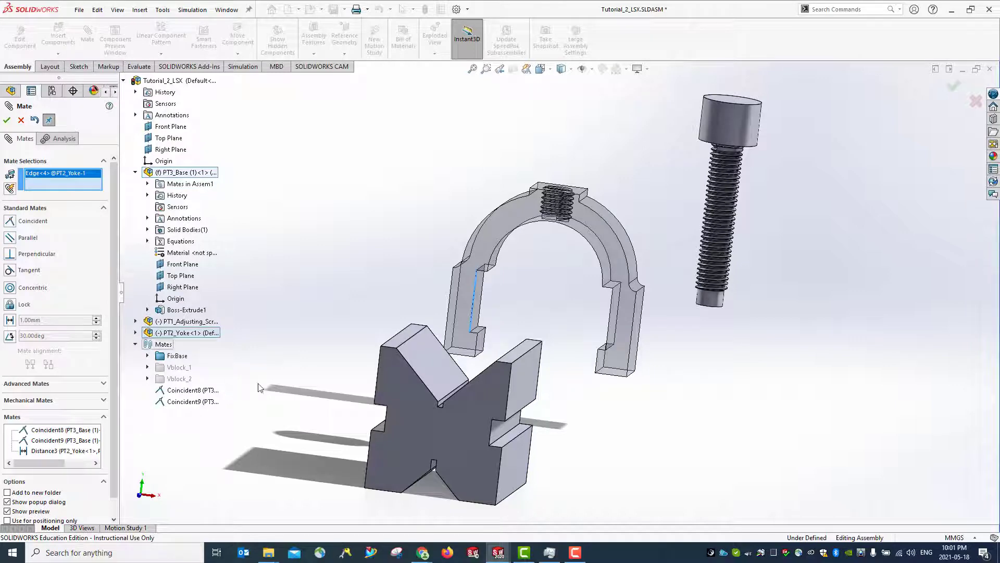
{"action": "mouse_move", "coordinate": [342, 401]}
{"action": "middle_mouse_down"}
{"action": "mouse_move", "coordinate": [363, 403]}
{"action": "mouse_move", "coordinate": [349, 402]}
{"action": "middle_mouse_up"}
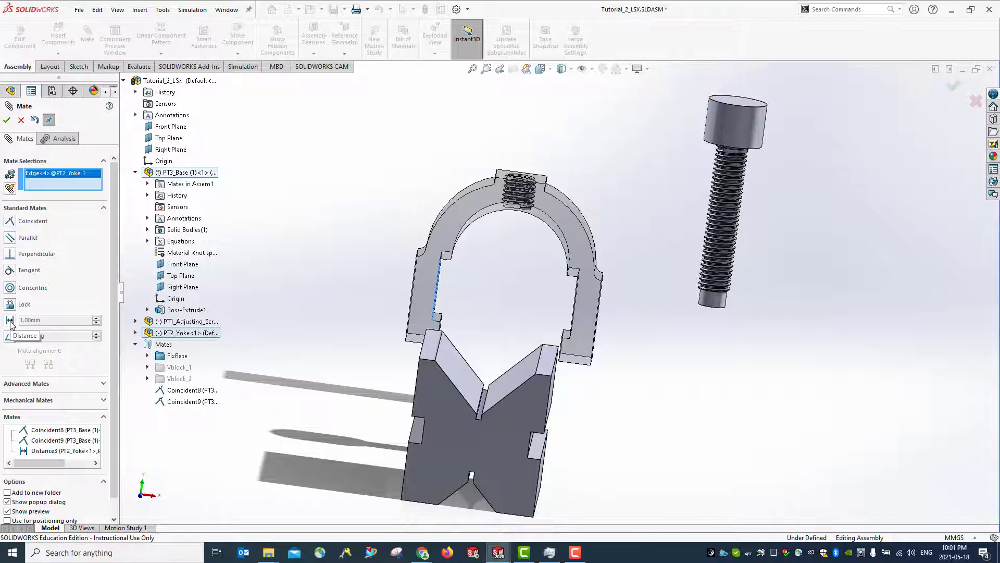
{"action": "left_click", "coordinate": [21, 121]}
Add a 1 mm Distance mate between a vertical inner edge of the yoke's opposite leg and the base's other upper side face
{"action": "left_click", "coordinate": [88, 35]}
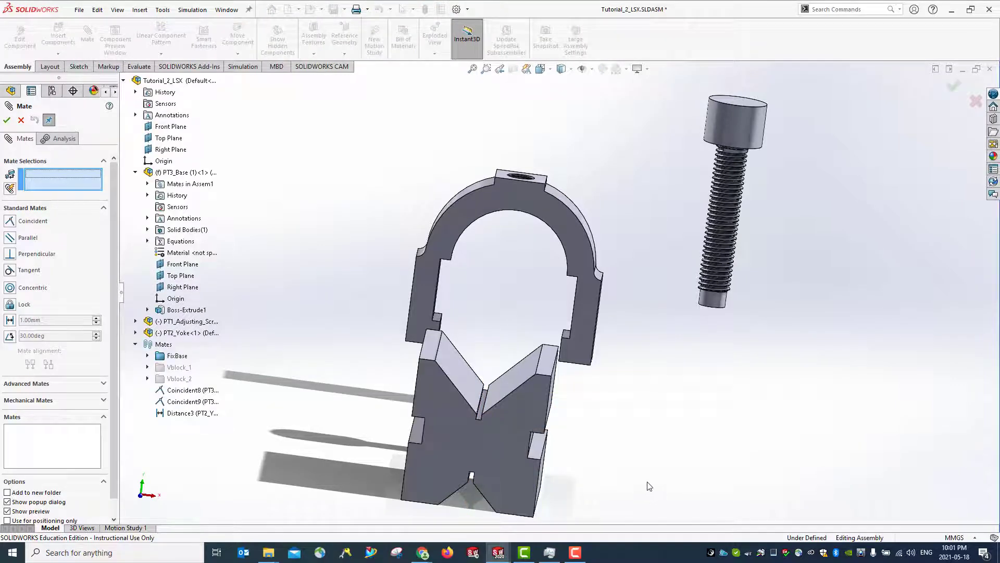
{"action": "middle_click_drag", "start_coordinate": [648, 483], "coordinate": [689, 488]}
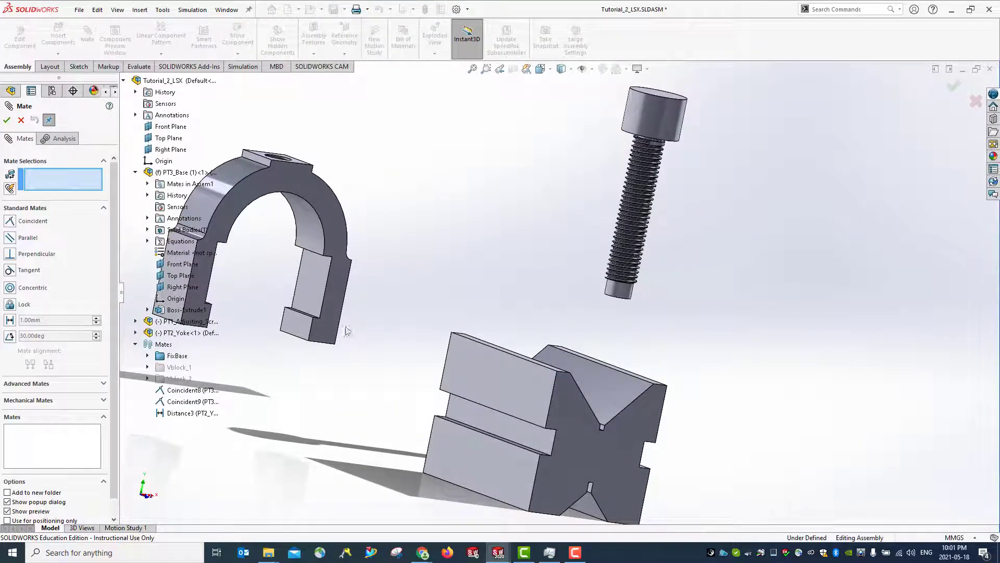
{"action": "left_click", "coordinate": [300, 277]}
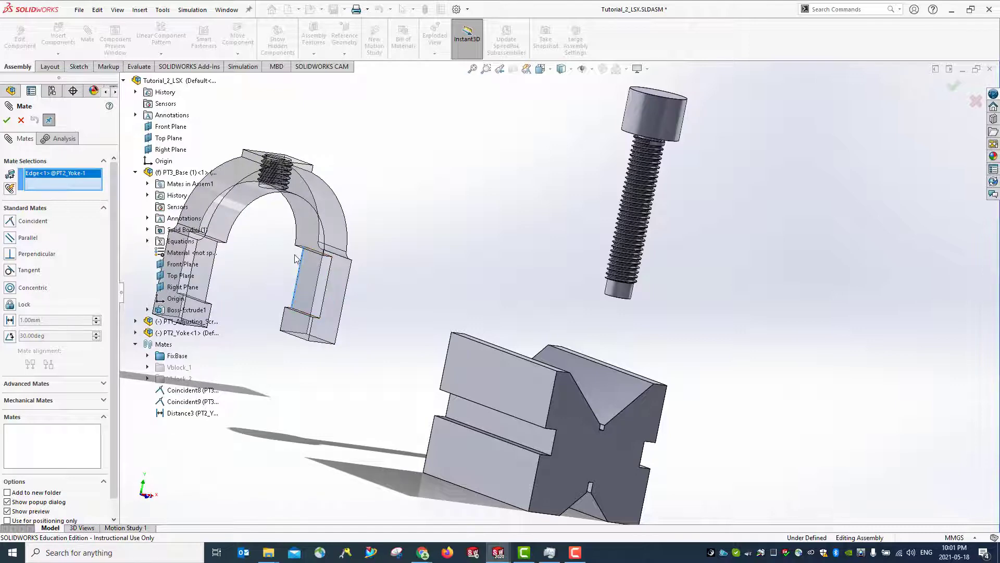
{"action": "middle_click_drag", "start_coordinate": [367, 397], "coordinate": [448, 409]}
{"action": "left_click", "coordinate": [467, 408]}
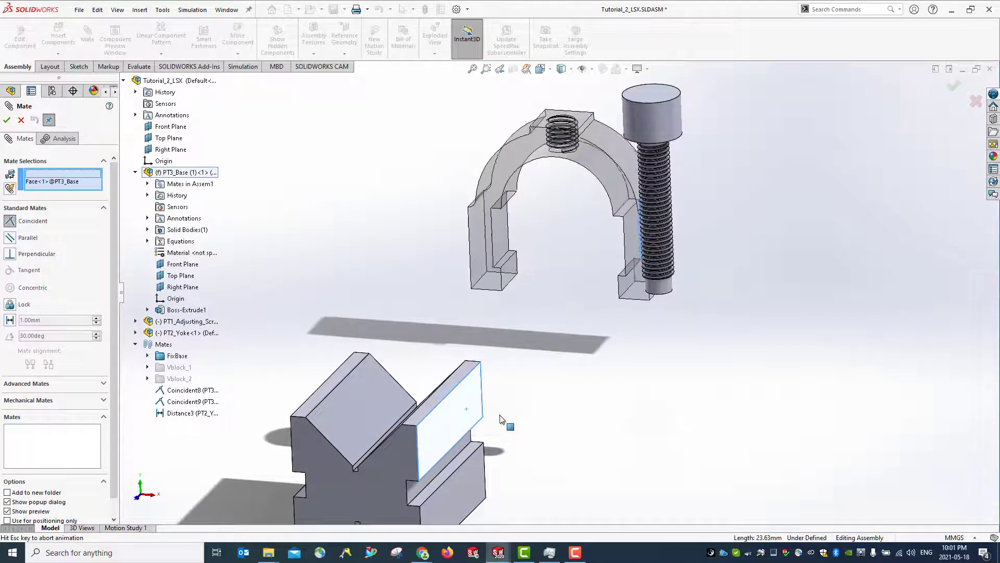
{"action": "left_click", "coordinate": [9, 320]}
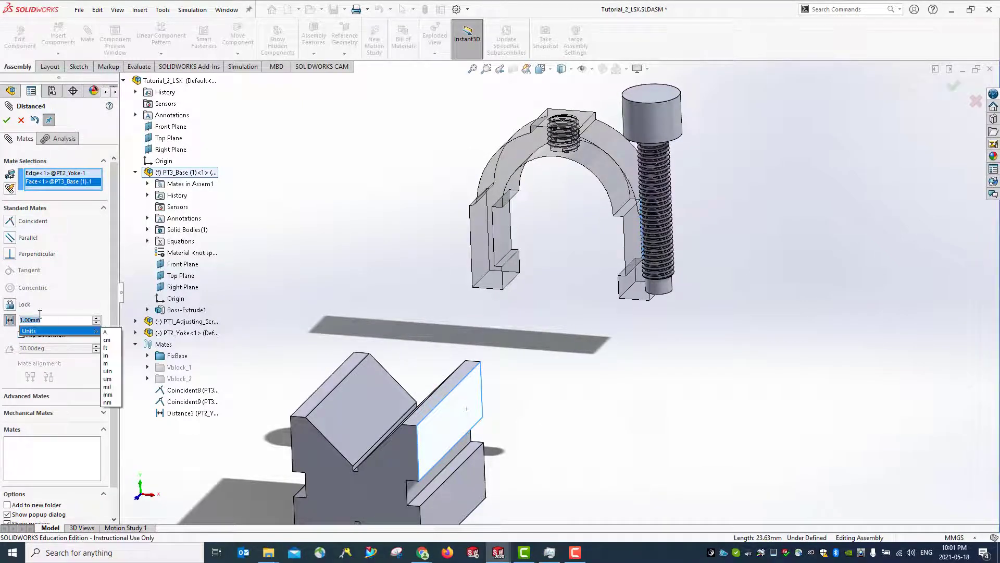
{"action": "left_click", "coordinate": [9, 123]}
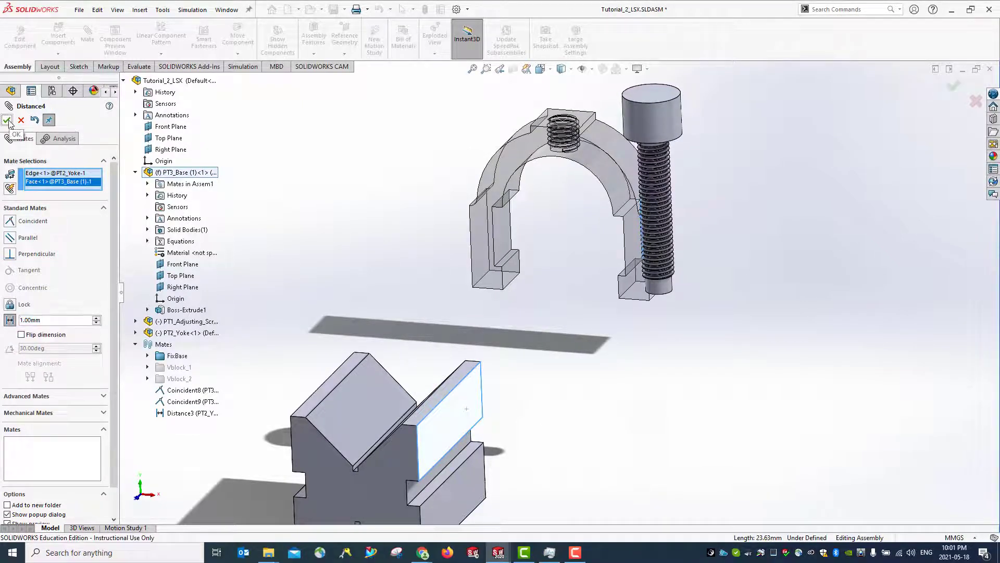
{"action": "left_click", "coordinate": [7, 123]}
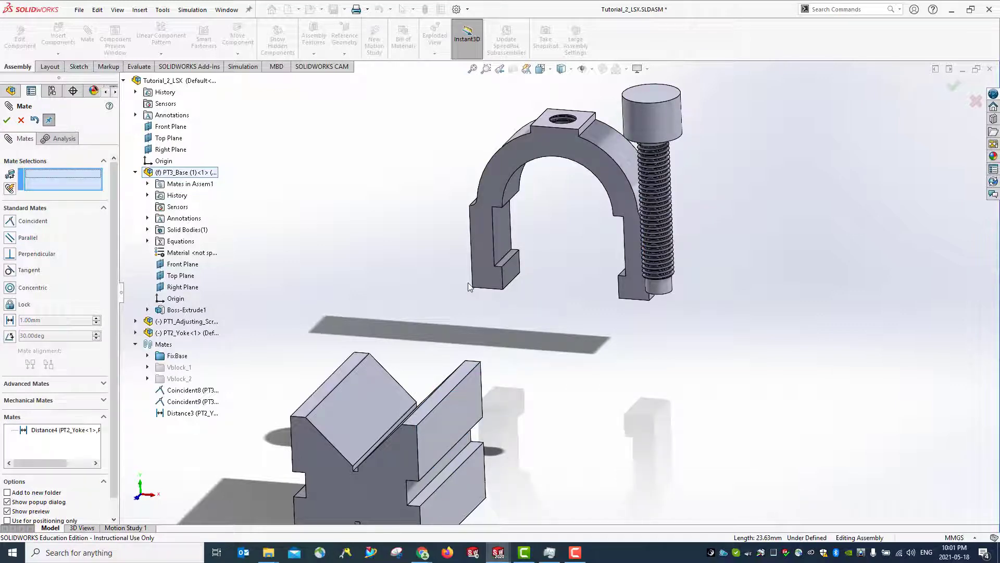
Check the side clearances from the front, slide the yoke onto the back end of the base, and finish mating
{"action": "key", "text": "ctrl+1"}
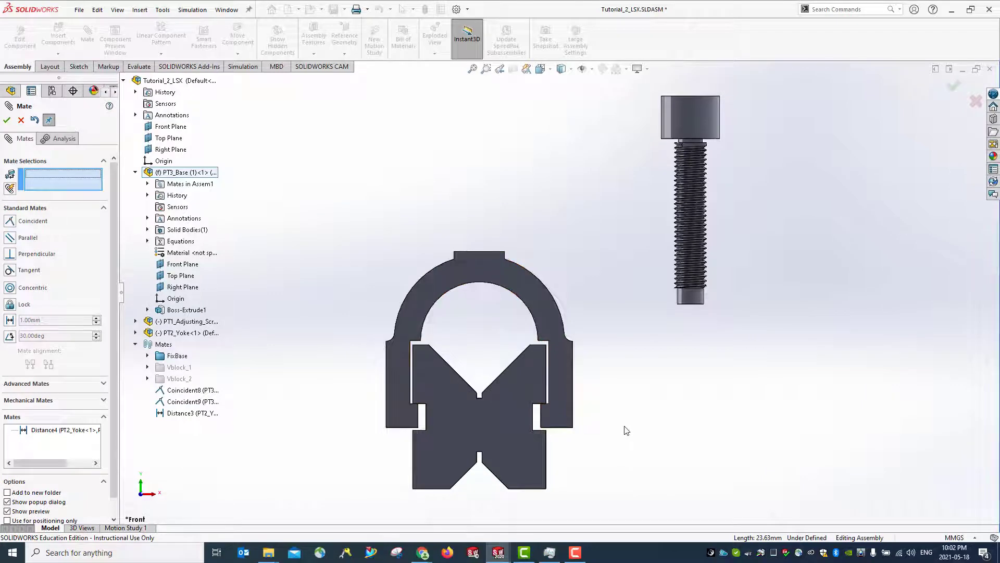
{"action": "middle_click_drag", "start_coordinate": [625, 426], "coordinate": [625, 293]}
{"action": "left_click_drag", "start_coordinate": [612, 290], "coordinate": [538, 332]}
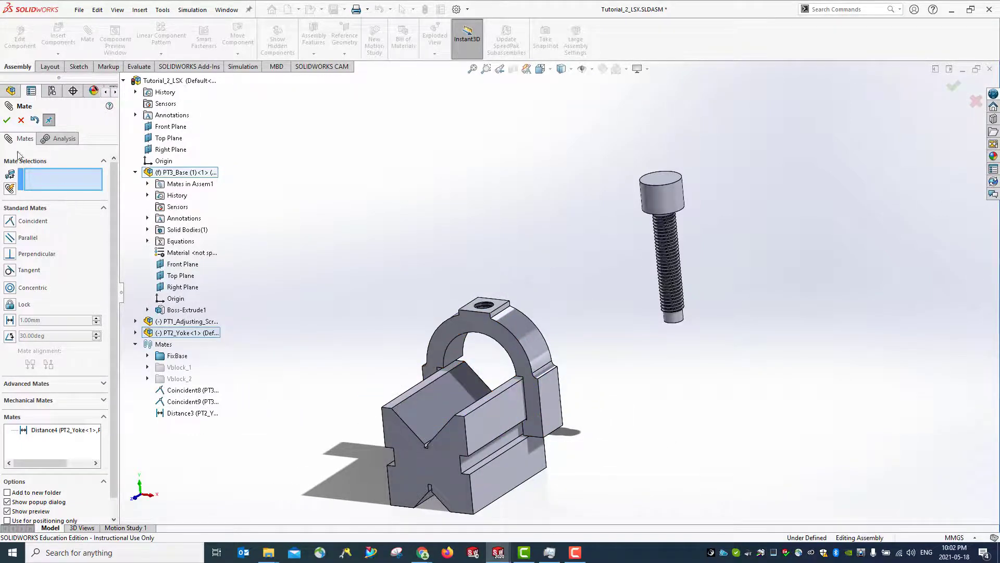
{"action": "left_click", "coordinate": [7, 121]}
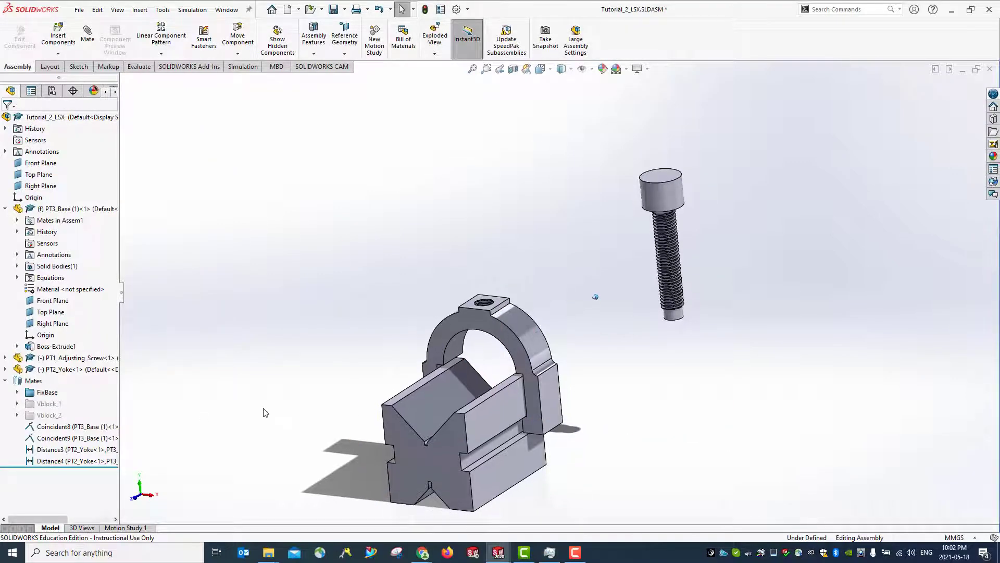
Slide the yoke along the base to test its remaining freedom from different angles
{"action": "middle_click_drag", "start_coordinate": [423, 363], "coordinate": [530, 249]}
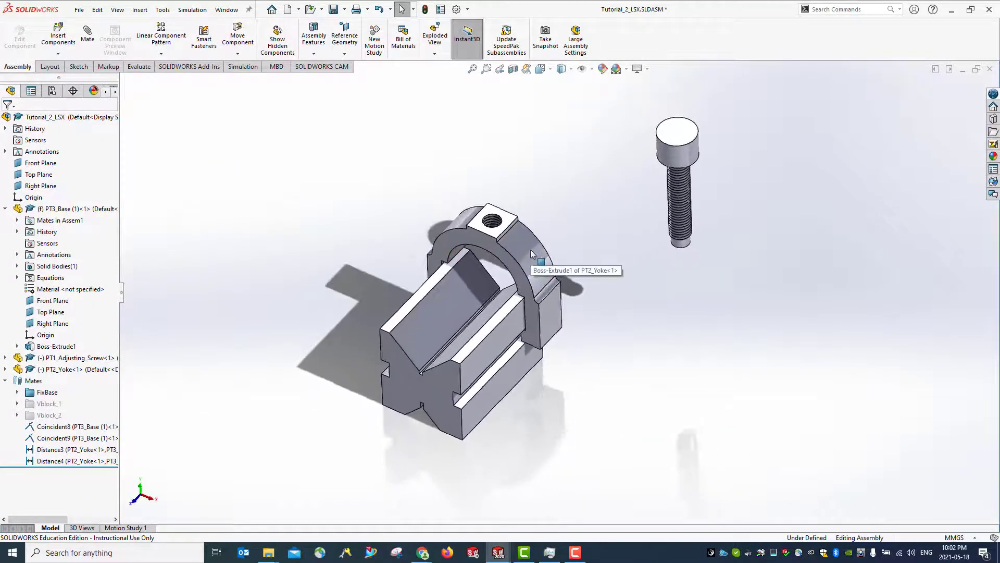
{"action": "left_click", "coordinate": [531, 249]}
{"action": "left_click_drag", "start_coordinate": [498, 272], "coordinate": [529, 275]}
{"action": "middle_click_drag", "start_coordinate": [554, 375], "coordinate": [559, 368]}
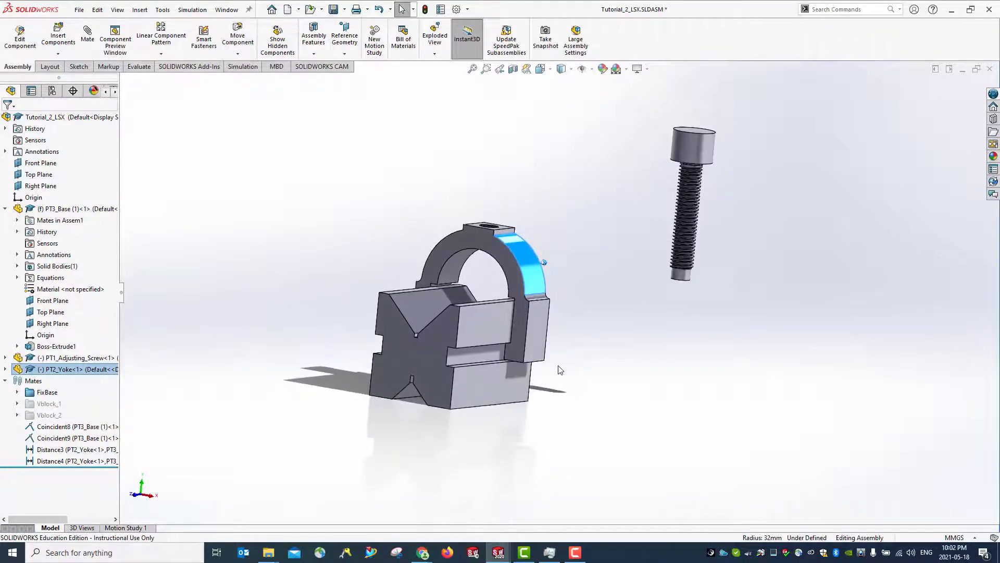
Start a new mate without the preselected yoke face, pairing the yoke leg's vertical front edge with the base's front end face
{"action": "left_click", "coordinate": [87, 34]}
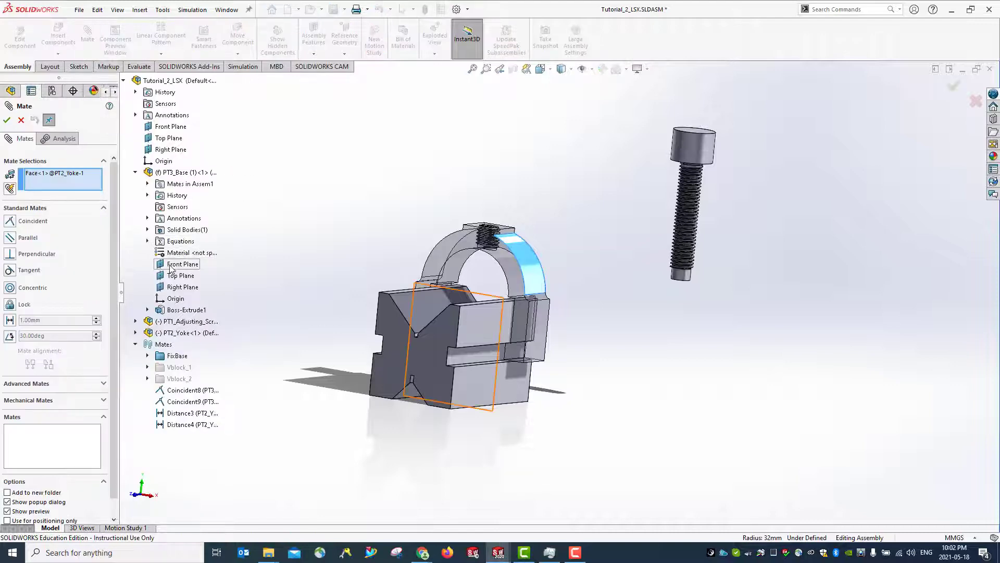
{"action": "right_click", "coordinate": [44, 176]}
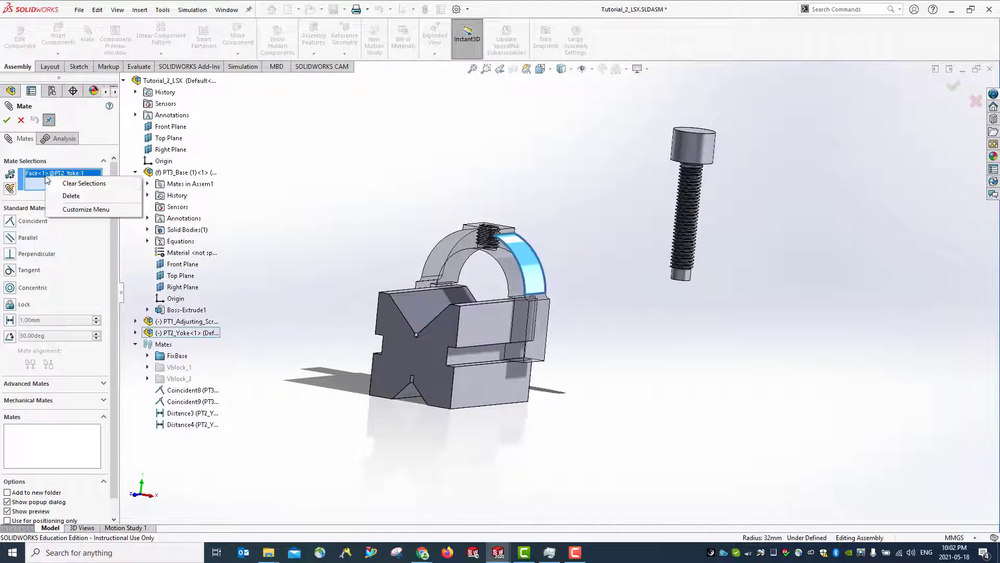
{"action": "left_click", "coordinate": [75, 186]}
{"action": "scroll", "coordinate": [543, 369], "scroll_direction": "down", "scroll_amount": 5}
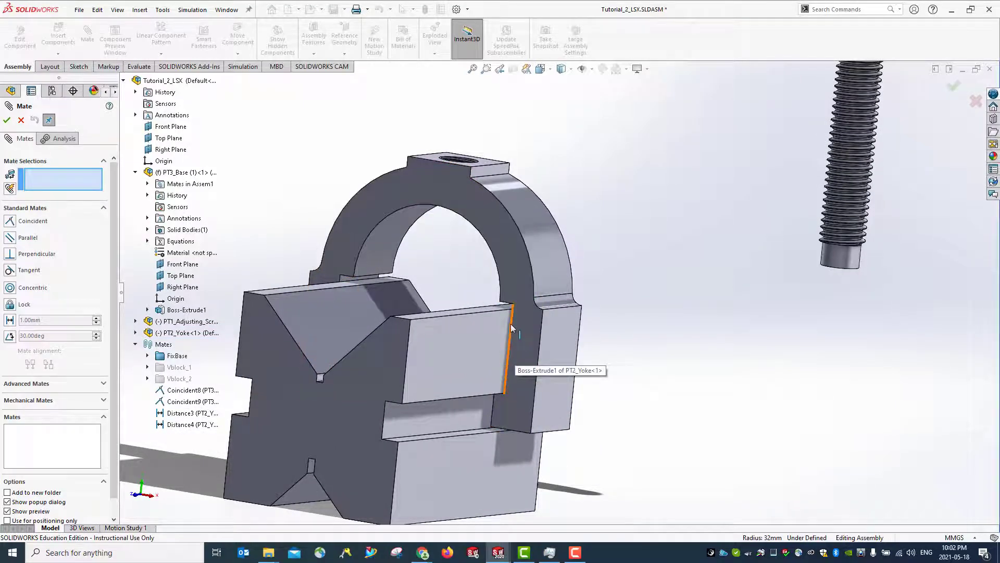
{"action": "left_click", "coordinate": [510, 323]}
{"action": "scroll", "coordinate": [573, 388], "scroll_direction": "up", "scroll_amount": 3}
{"action": "scroll", "coordinate": [567, 383], "scroll_direction": "up", "scroll_amount": 2}
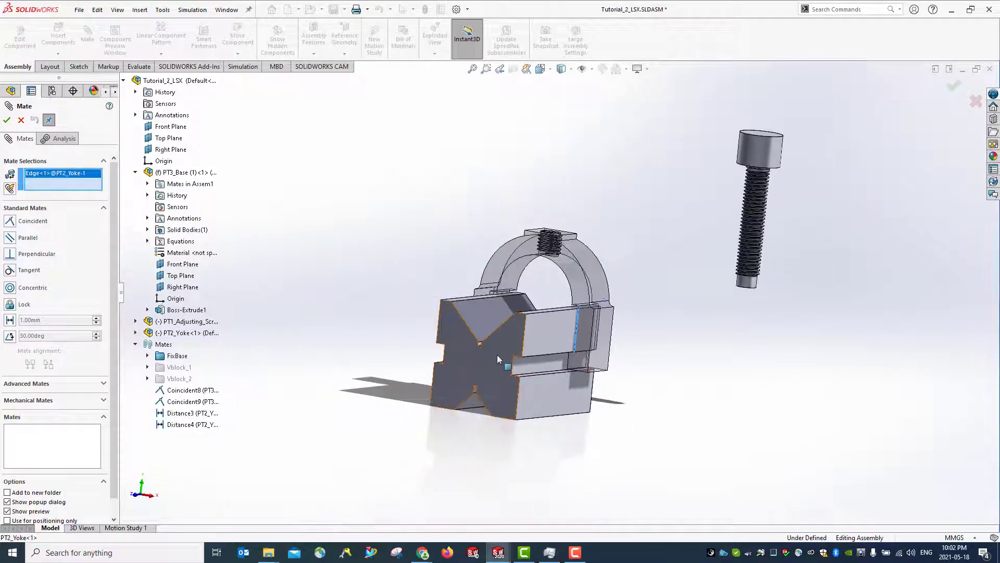
{"action": "left_click", "coordinate": [499, 352]}
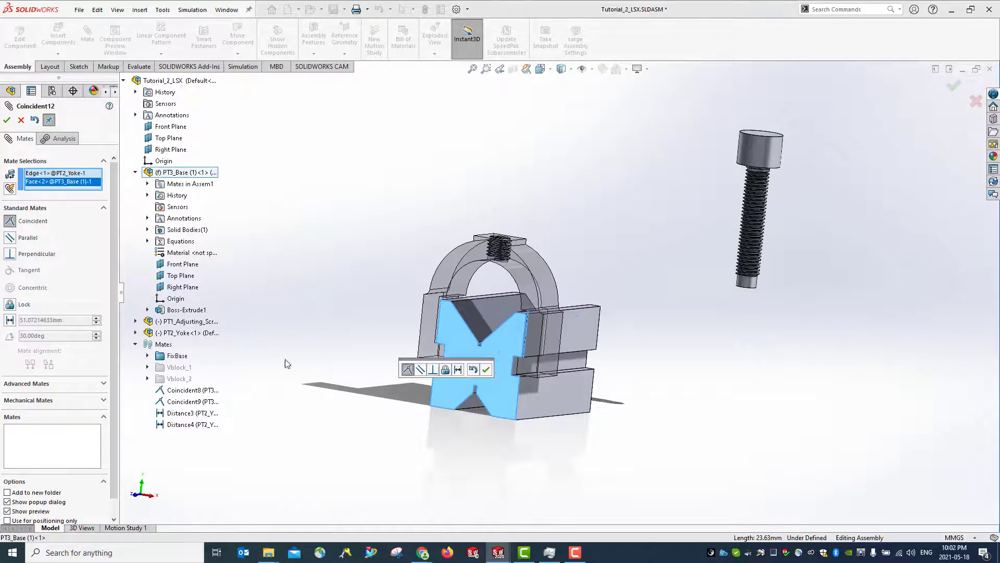
Make the edge-to-face mate a Distance mate of (75-20)/2 mm to centre the yoke along the base
{"action": "left_click", "coordinate": [9, 320]}
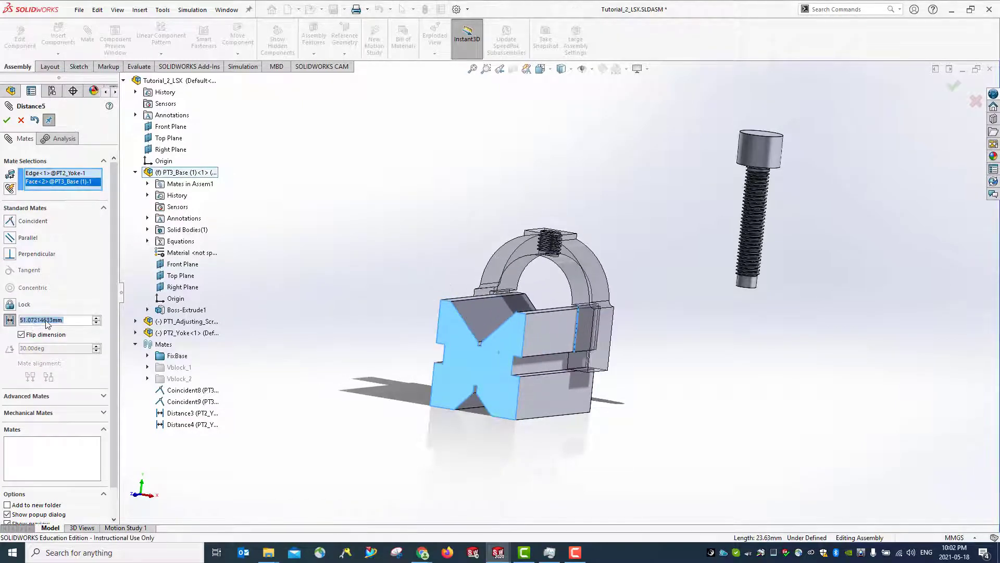
{"action": "type", "text": "1"}
{"action": "type", "text": "75-"}
{"action": "type", "text": "20"}
{"action": "type", "text": ")/2"}
{"action": "key", "text": "Return"}
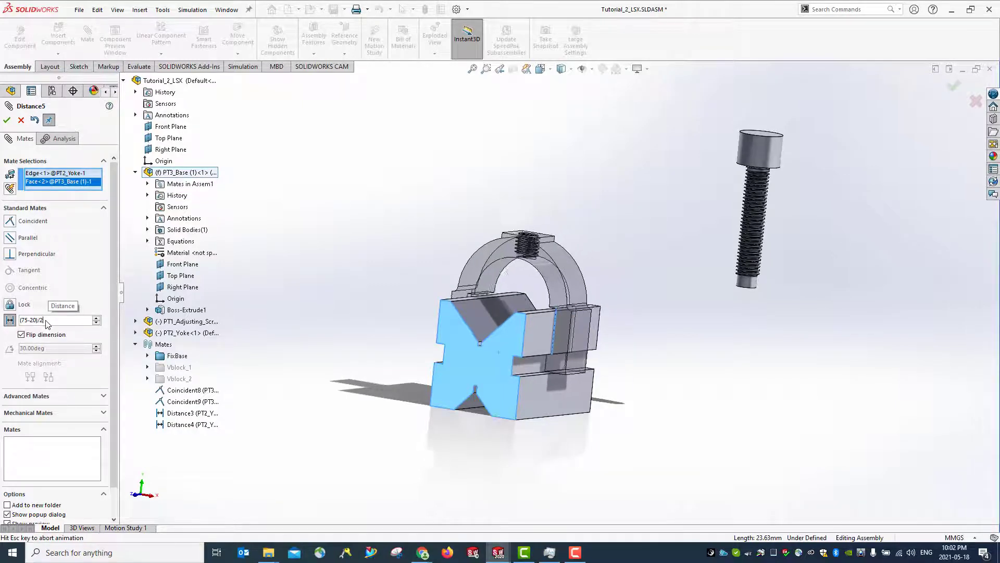
{"action": "left_click", "coordinate": [7, 120]}
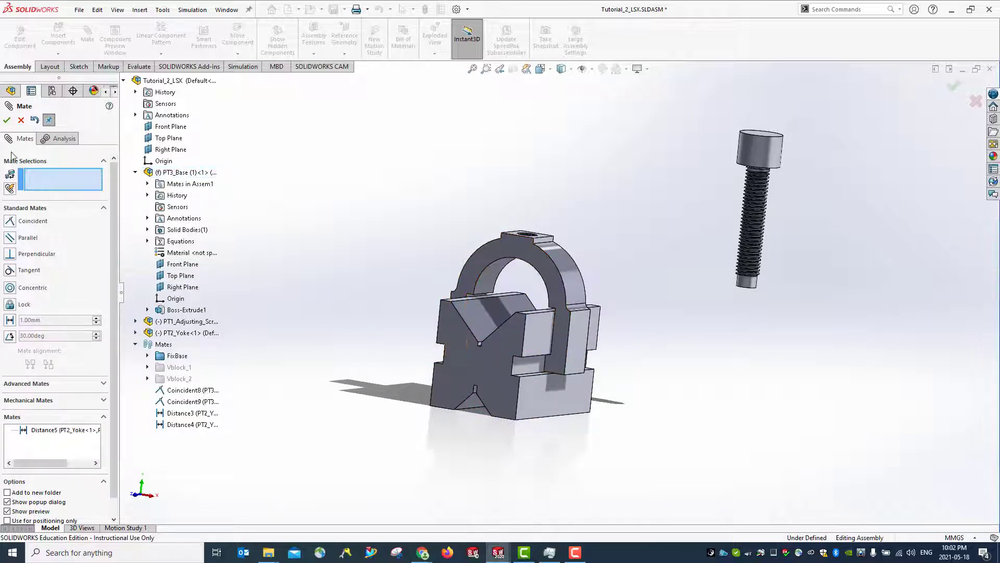
Inspect the yoke's position on the base up close and return to the isometric view
{"action": "middle_click_drag", "start_coordinate": [545, 271], "coordinate": [786, 293]}
{"action": "scroll", "coordinate": [528, 313], "scroll_direction": "down", "scroll_amount": 3}
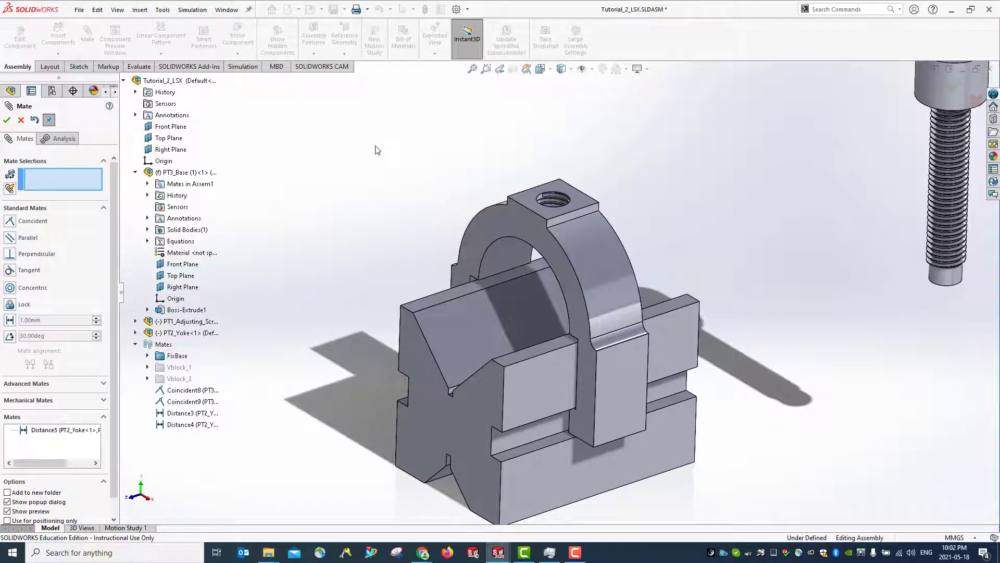
{"action": "key", "text": "ctrl+7"}
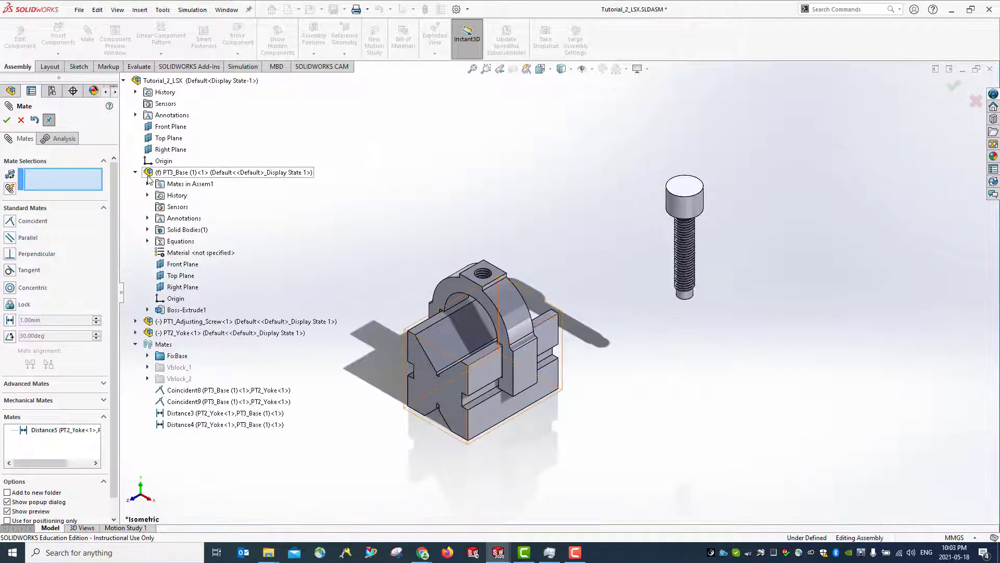
Add a Screw mate between the yoke's threaded hole and the adjusting screw's cylindrical face below its head, using Distance/revolution of 1.75 mm
{"action": "left_click", "coordinate": [104, 208]}
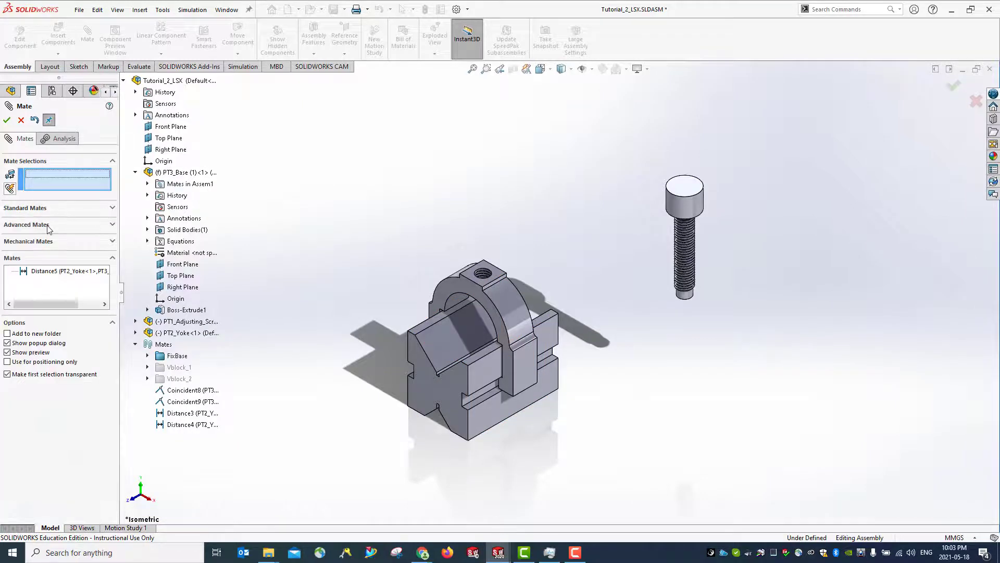
{"action": "left_click", "coordinate": [54, 241]}
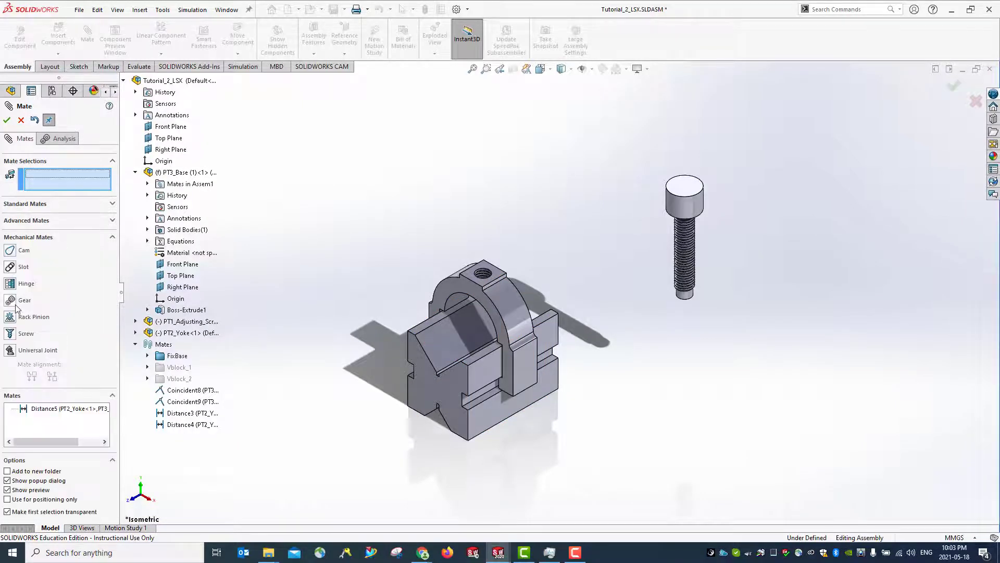
{"action": "left_click", "coordinate": [10, 333]}
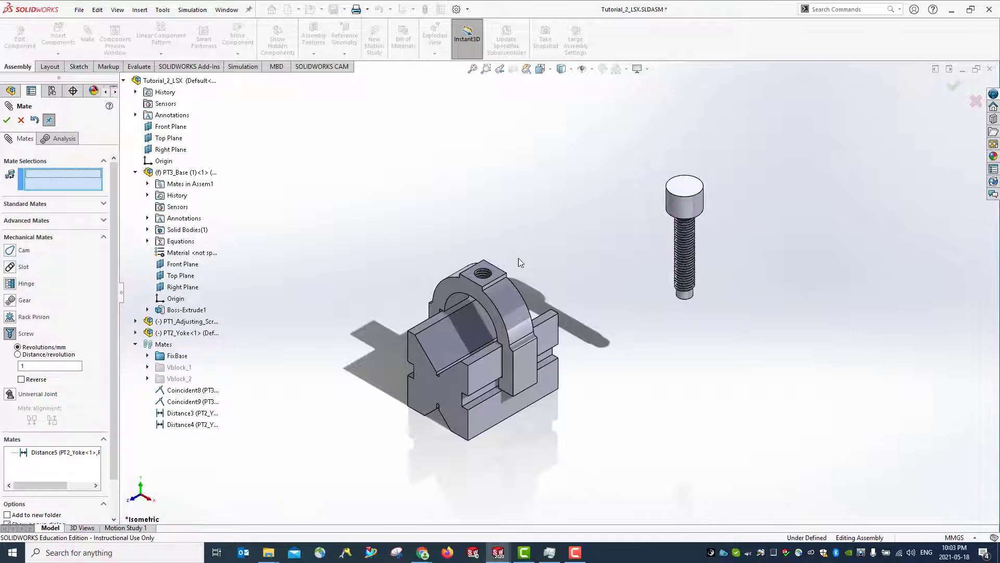
{"action": "scroll", "coordinate": [469, 271], "scroll_direction": "down", "scroll_amount": 6}
{"action": "scroll", "coordinate": [464, 274], "scroll_direction": "down", "scroll_amount": 4}
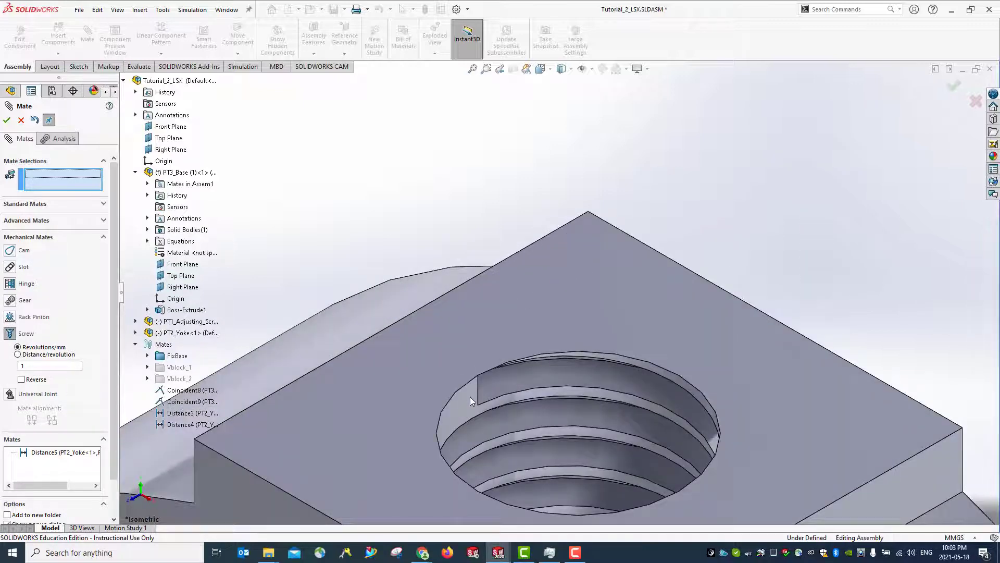
{"action": "left_click", "coordinate": [469, 396]}
{"action": "scroll", "coordinate": [584, 364], "scroll_direction": "up", "scroll_amount": 8}
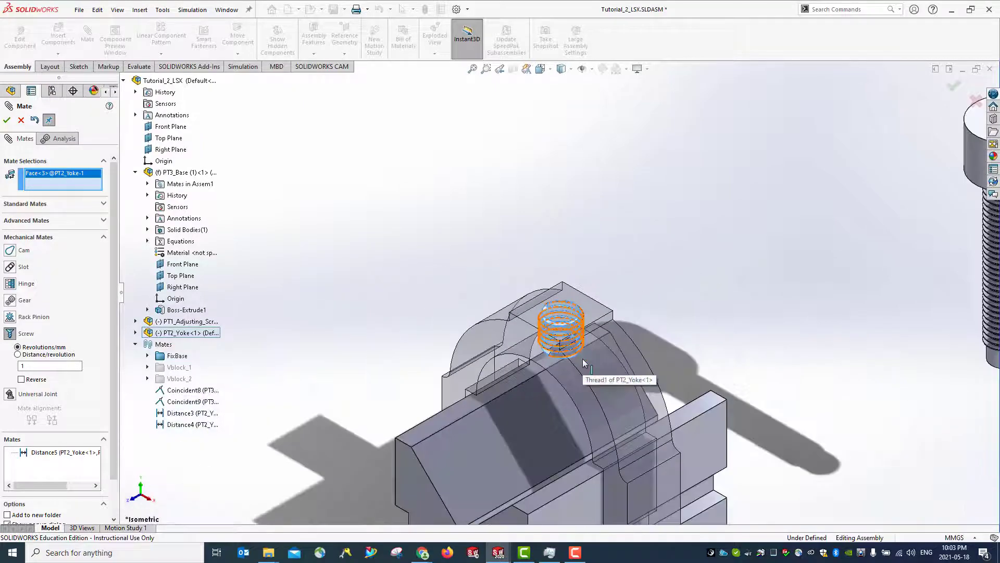
{"action": "scroll", "coordinate": [753, 289], "scroll_direction": "down", "scroll_amount": 3}
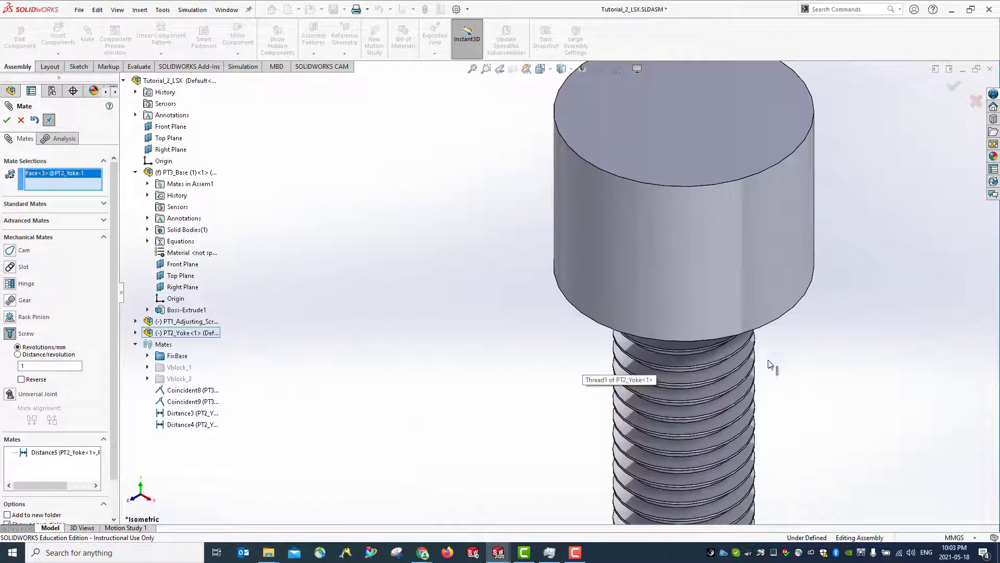
{"action": "middle_click_drag", "start_coordinate": [738, 379], "coordinate": [726, 385]}
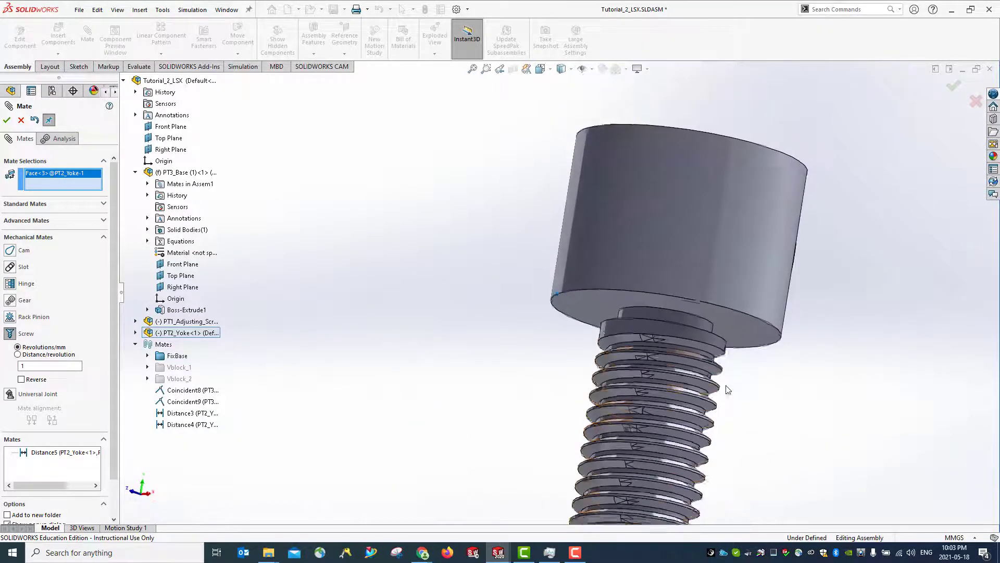
{"action": "left_click", "coordinate": [609, 327]}
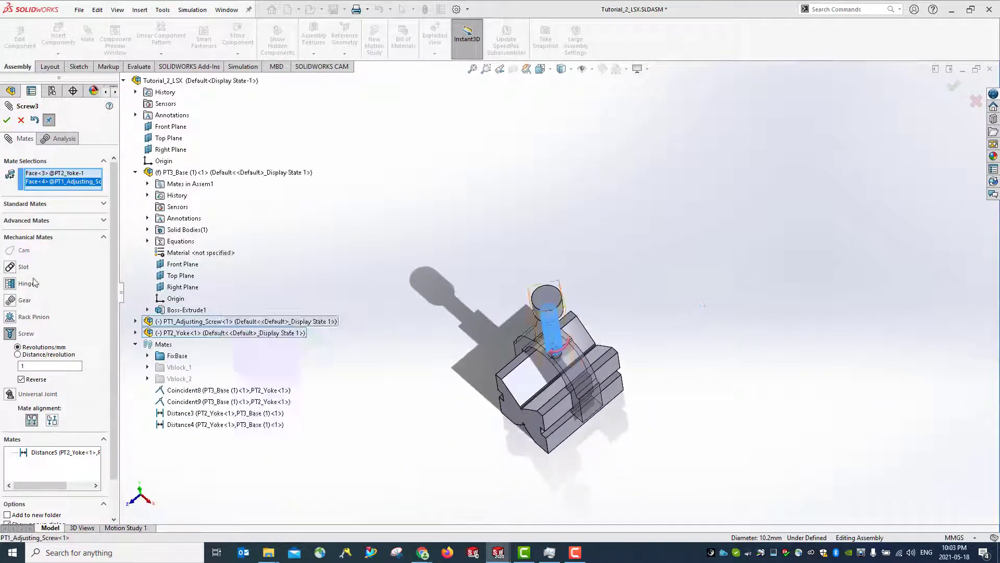
{"action": "left_click", "coordinate": [36, 355]}
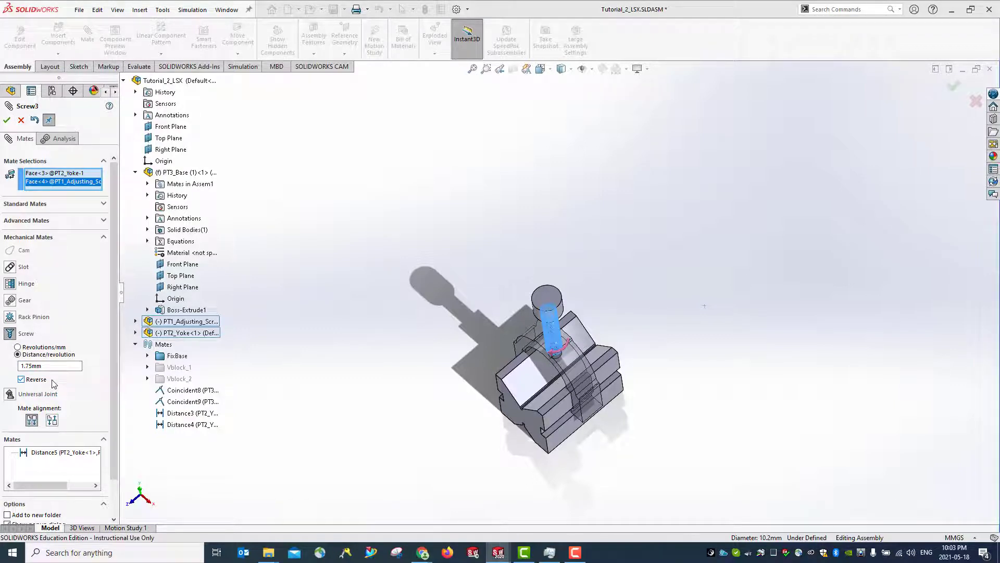
{"action": "left_click", "coordinate": [7, 121]}
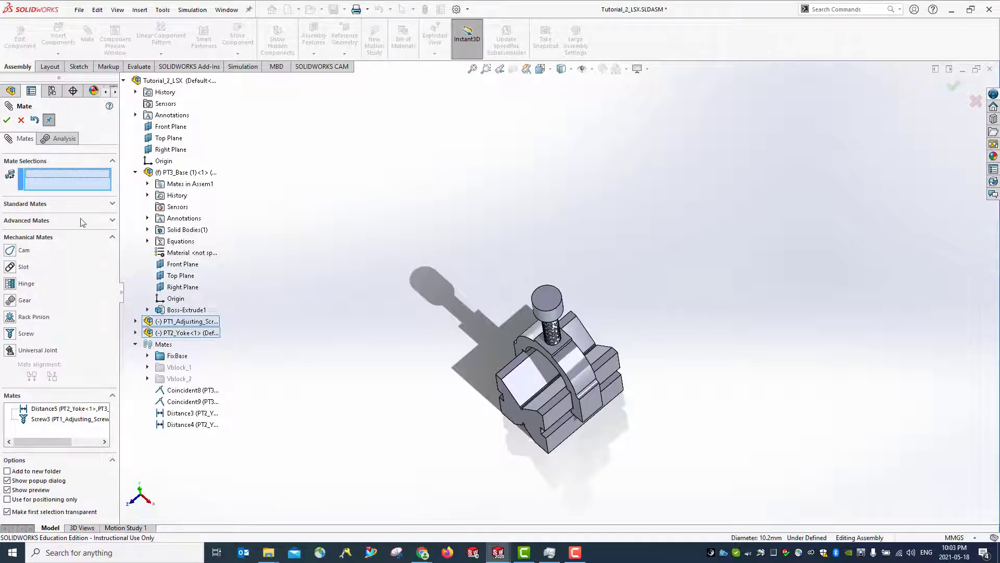
Thread the adjusting screw further into the yoke, check its tip from below, restore the isometric view and finish mating
{"action": "scroll", "coordinate": [533, 433], "scroll_direction": "down", "scroll_amount": 2}
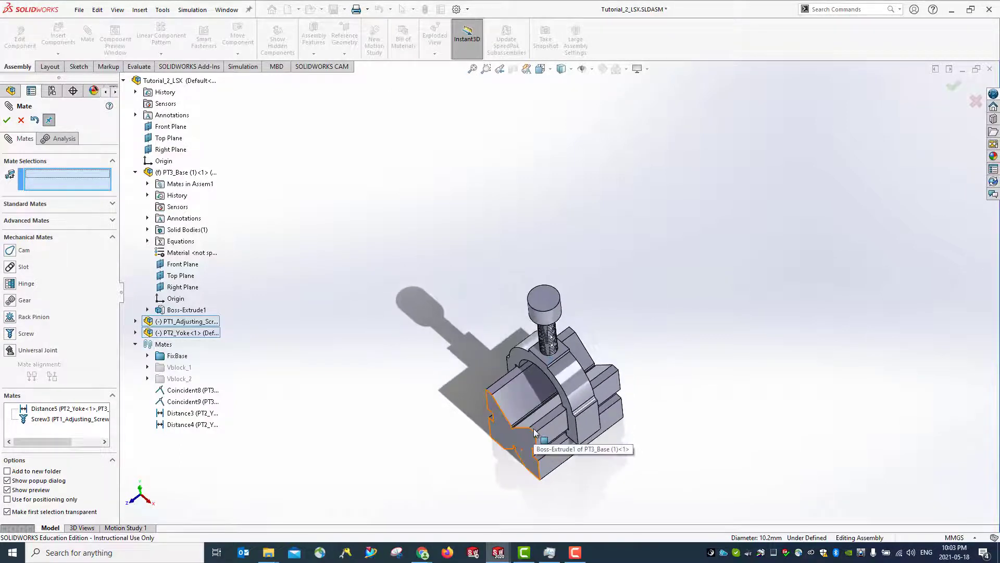
{"action": "key", "text": "ctrl+7"}
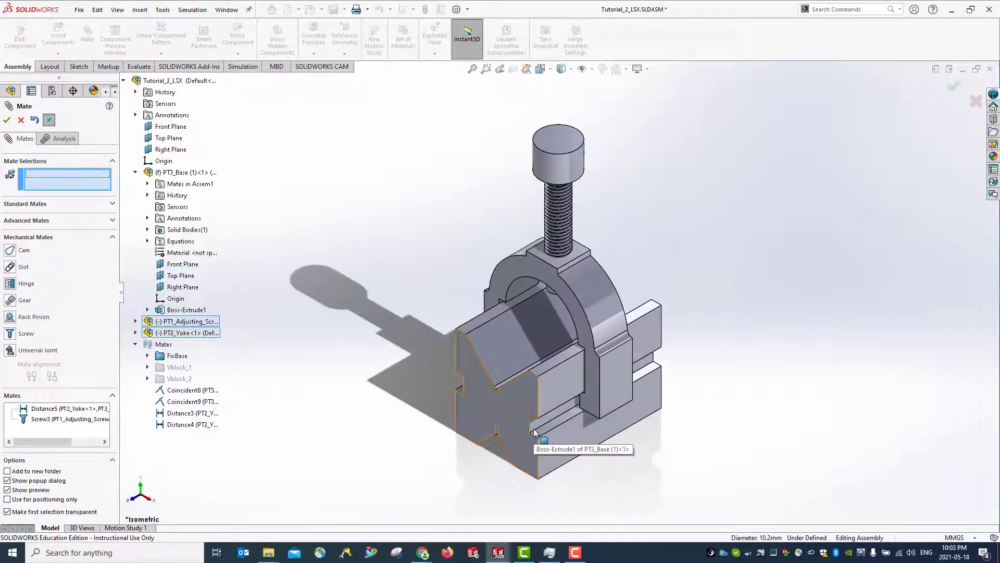
{"action": "left_click", "coordinate": [565, 132]}
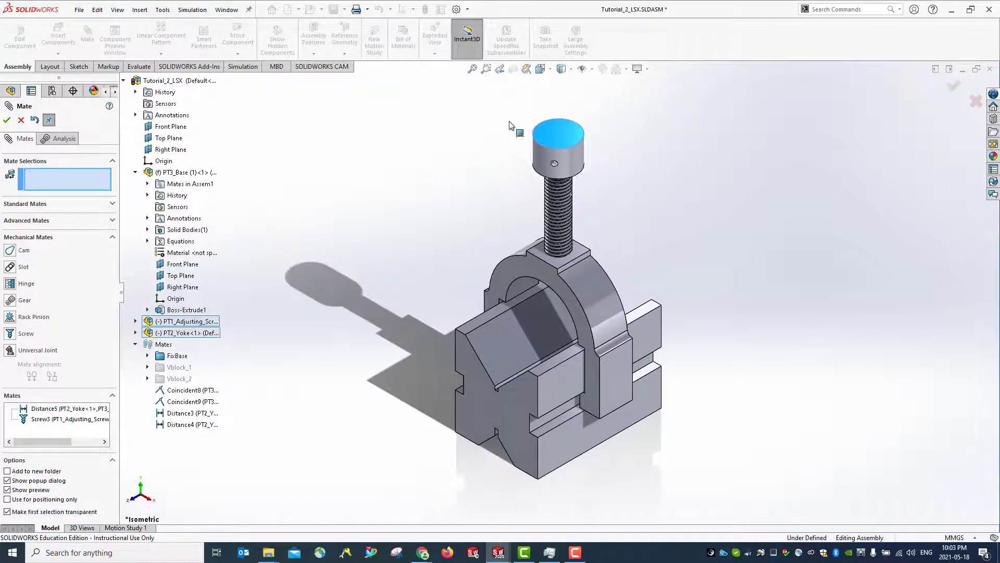
{"action": "left_click_drag", "start_coordinate": [510, 122], "coordinate": [592, 191]}
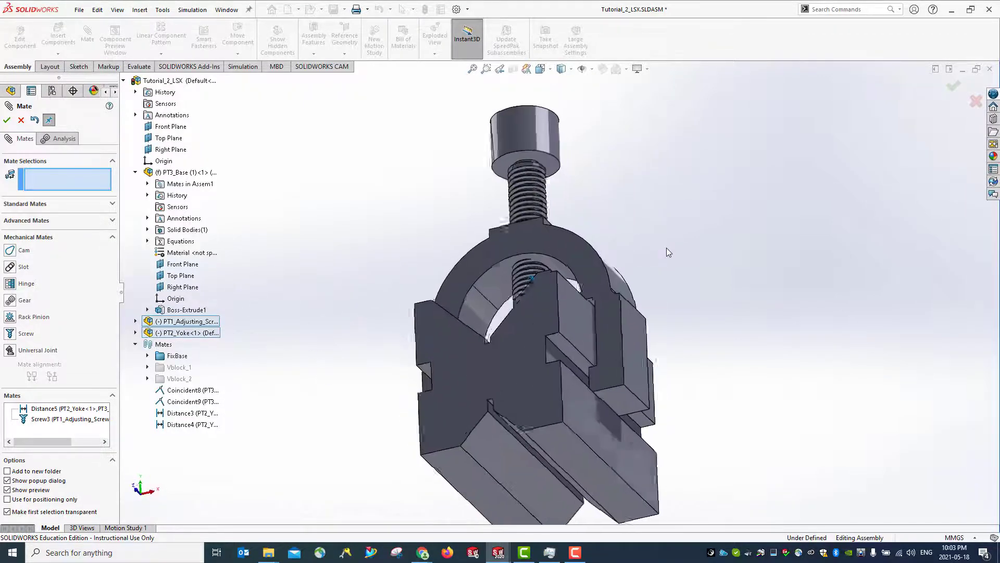
{"action": "key", "text": "ctrl+7"}
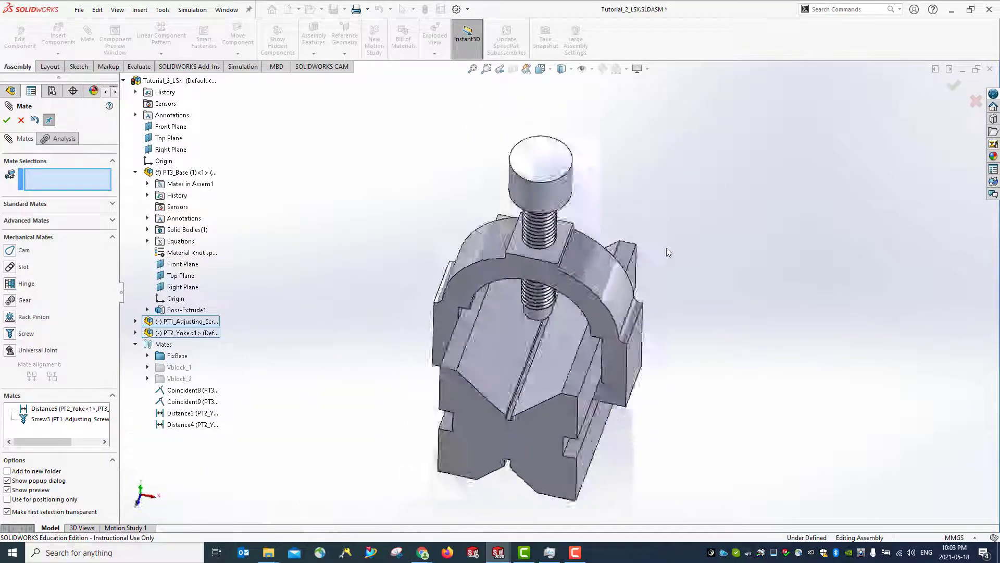
{"action": "left_click", "coordinate": [7, 120]}
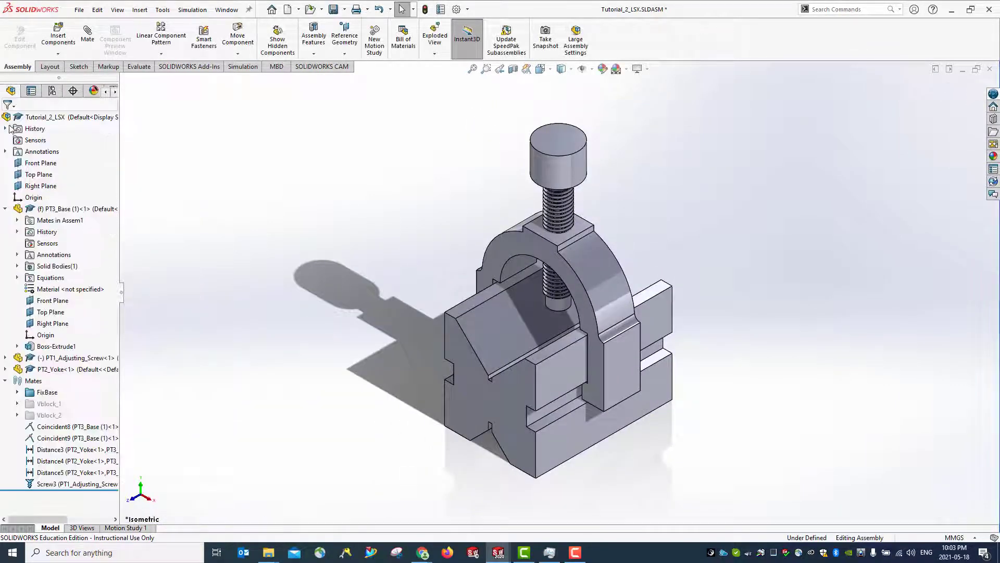
Group the mates Coincident8 through Screw3 in a new folder named Vblock_3 and save the assembly
{"action": "left_click", "coordinate": [79, 427]}
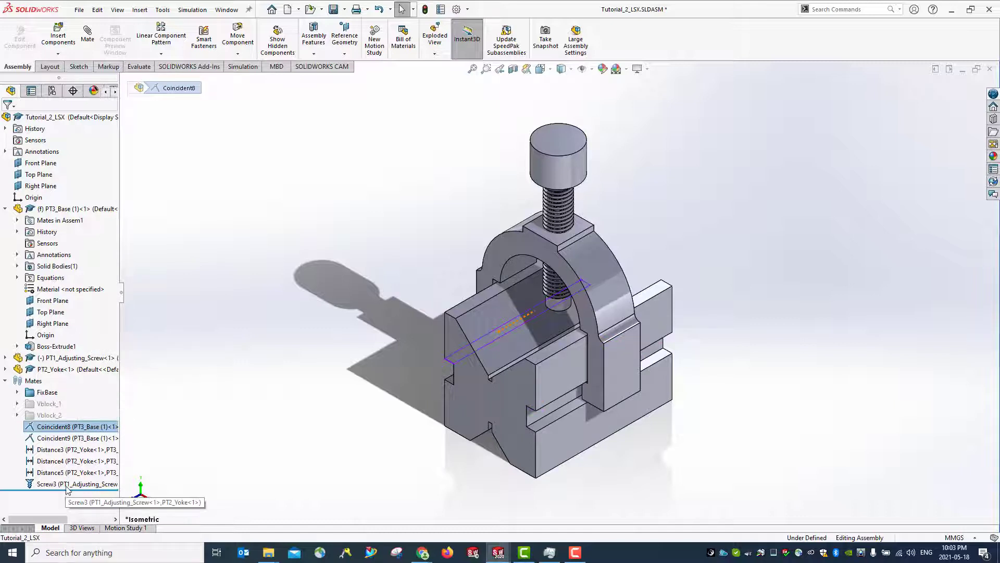
{"action": "left_click", "coordinate": [73, 483], "text": "shift"}
{"action": "right_click", "coordinate": [77, 431]}
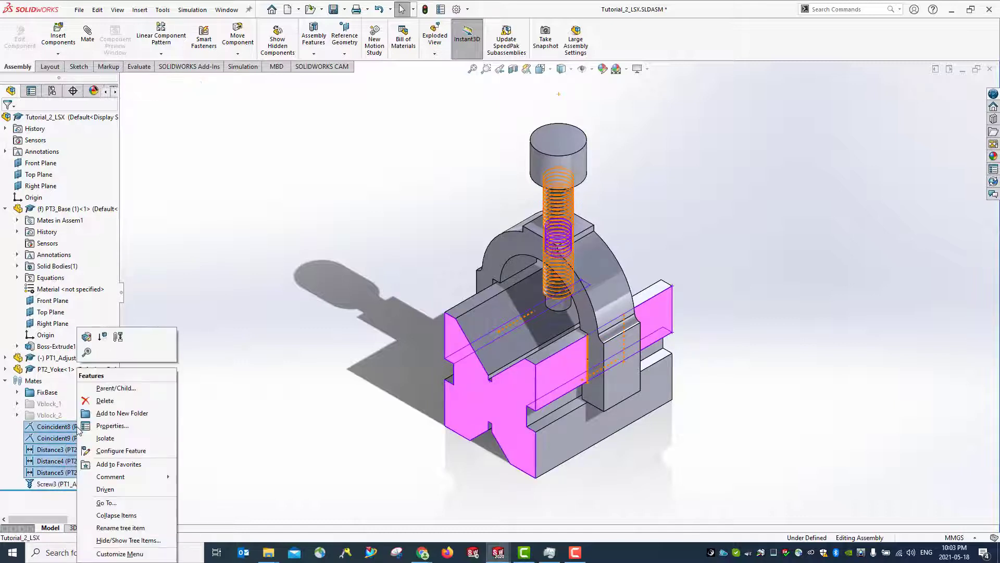
{"action": "left_click", "coordinate": [125, 415]}
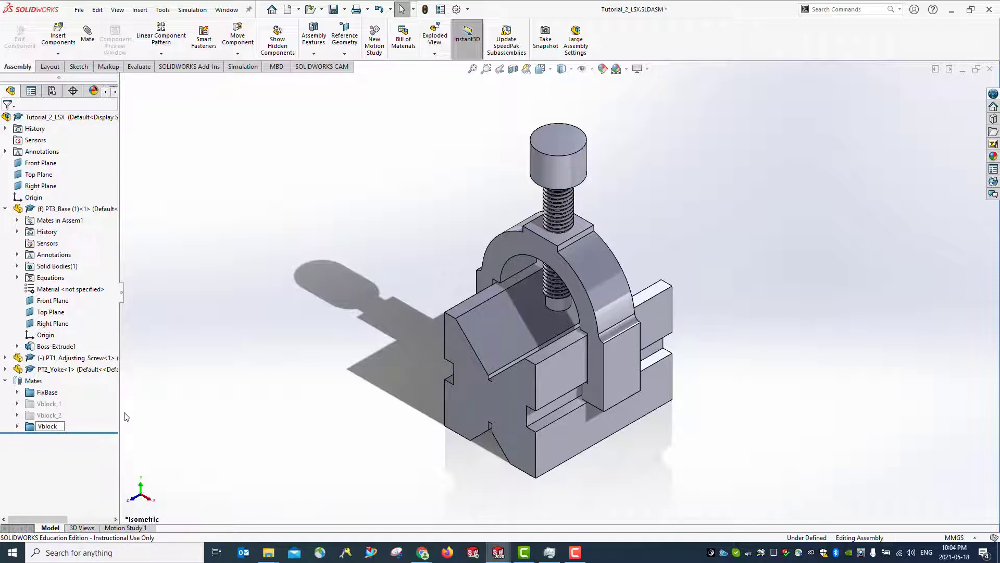
{"action": "type", "text": "Vblock_3"}
{"action": "key", "text": "Return"}
{"action": "left_click", "coordinate": [333, 10]}
{"action": "left_click", "coordinate": [452, 244]}
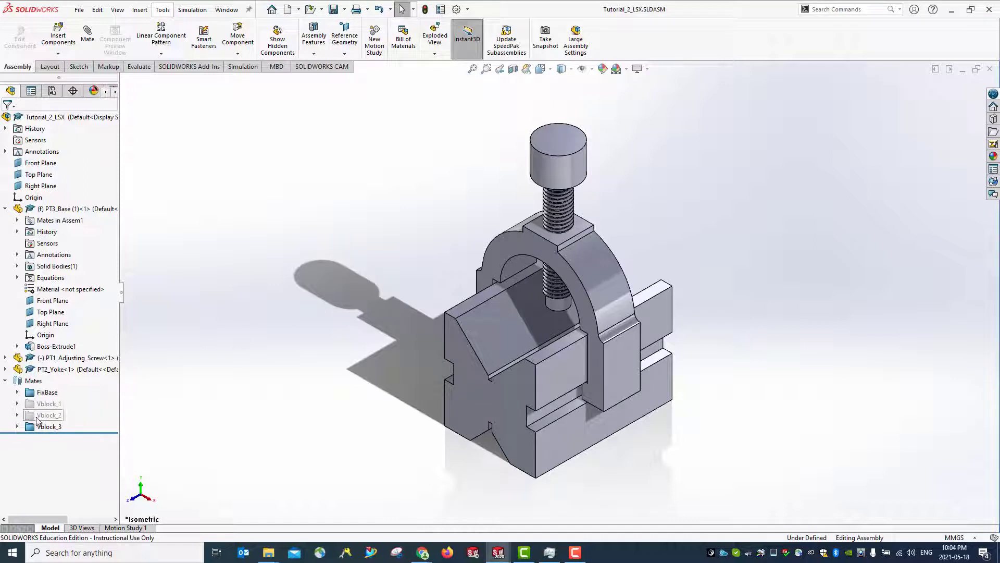
Test the Vblock_3 folder by suppressing it to move the screw and yoke off the base, and restore its mates by unsuppressing it
{"action": "right_click", "coordinate": [53, 405]}
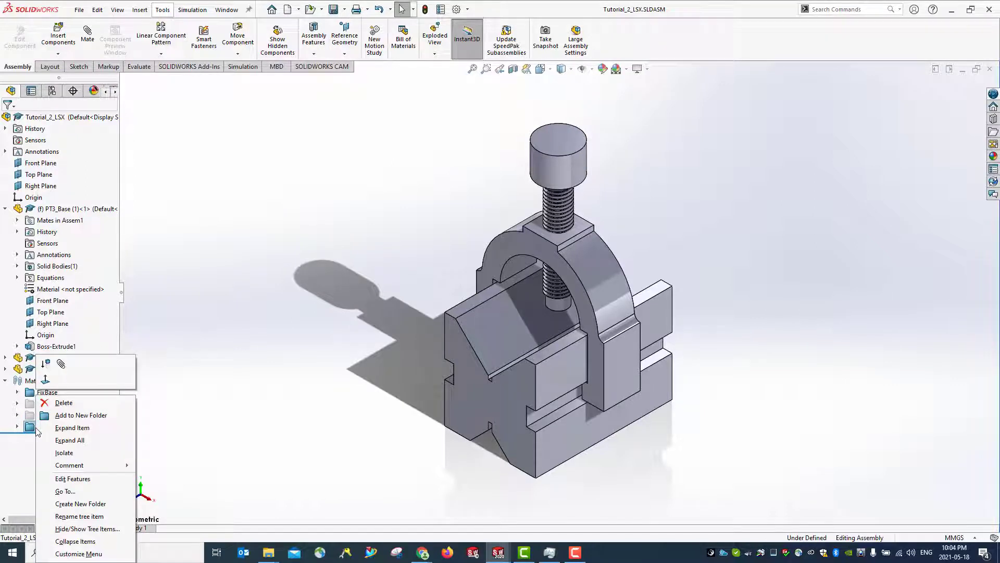
{"action": "left_click", "coordinate": [49, 365]}
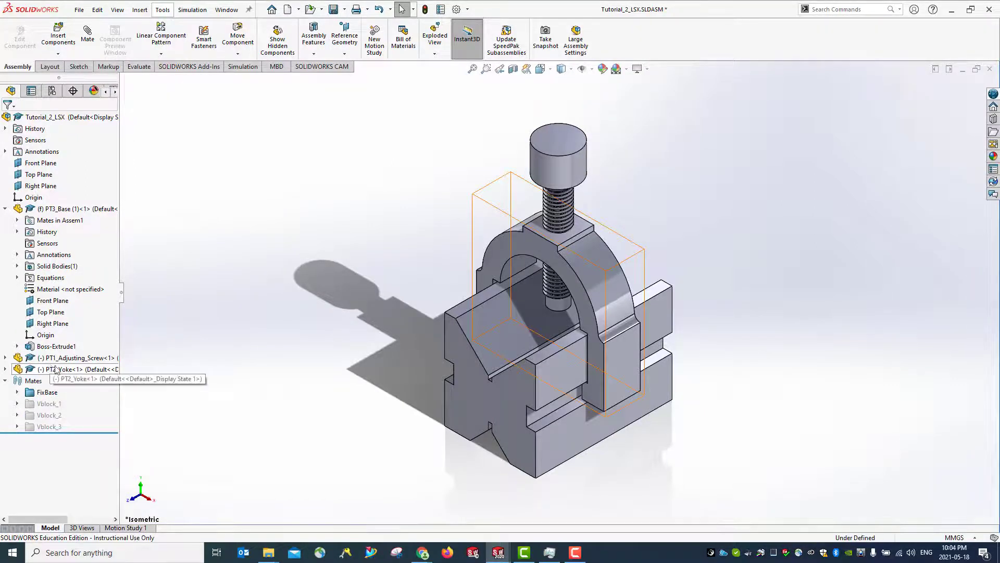
{"action": "left_click_drag", "start_coordinate": [563, 208], "coordinate": [647, 242]}
{"action": "left_click_drag", "start_coordinate": [592, 262], "coordinate": [866, 189]}
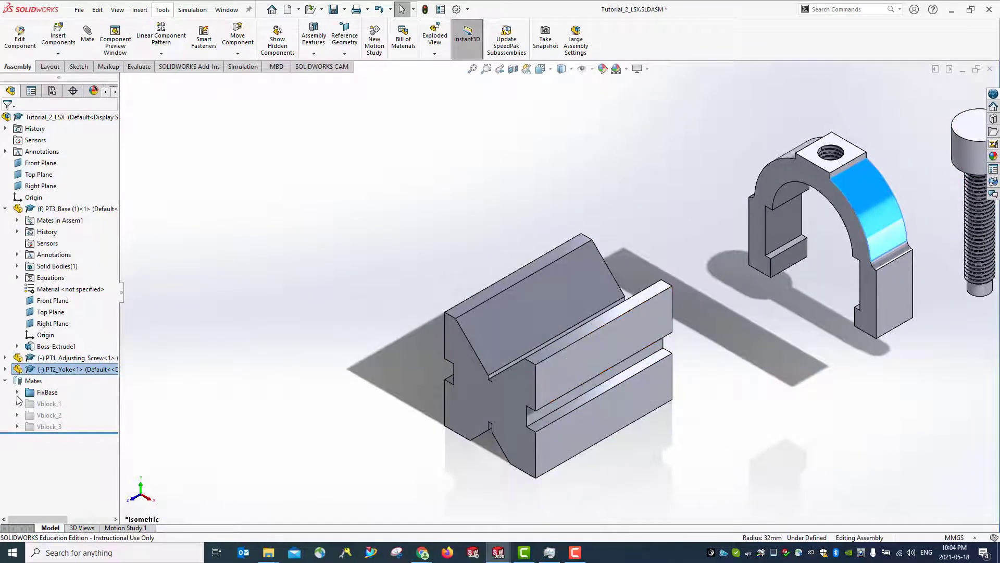
{"action": "right_click", "coordinate": [31, 427]}
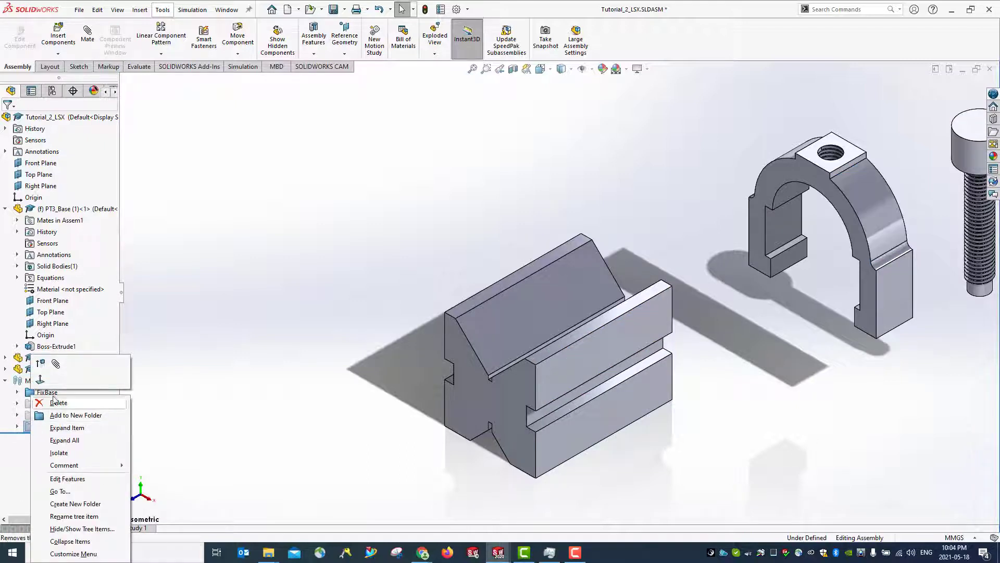
{"action": "left_click", "coordinate": [41, 365]}
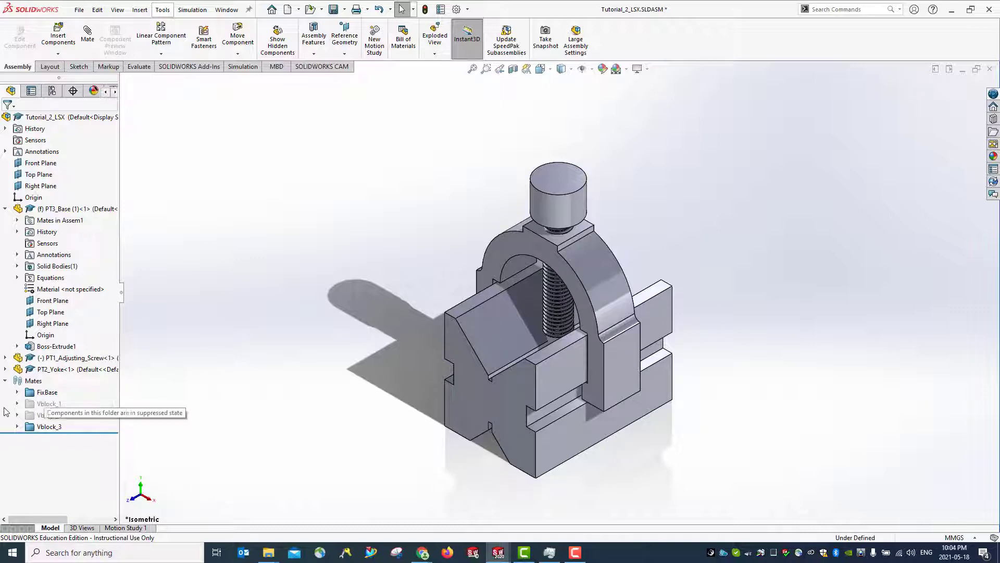
Try unsuppressing the Vblock_2 folder alongside Vblock_3, dismiss the error report and list the mates in both folders
{"action": "right_click", "coordinate": [32, 416]}
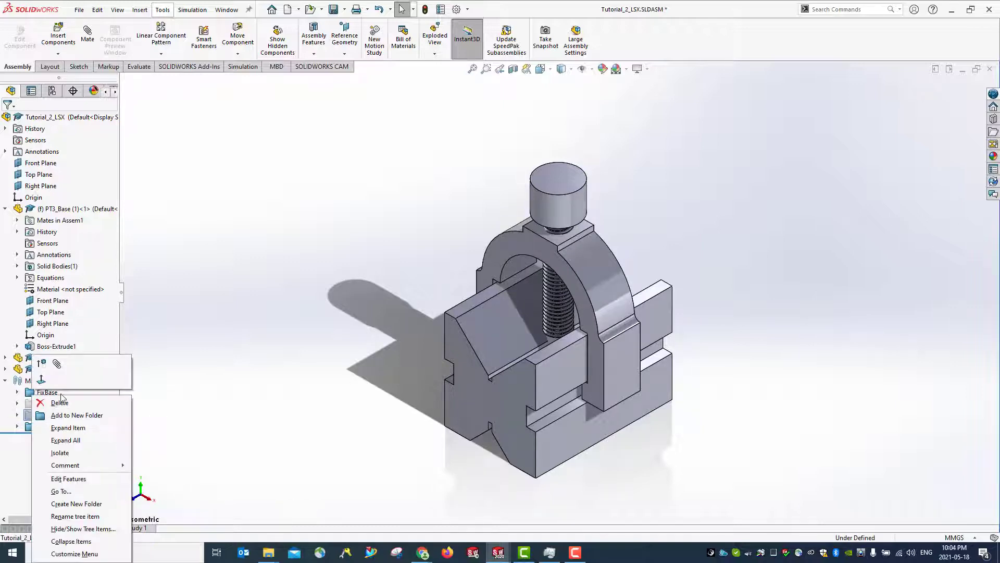
{"action": "left_click", "coordinate": [41, 363]}
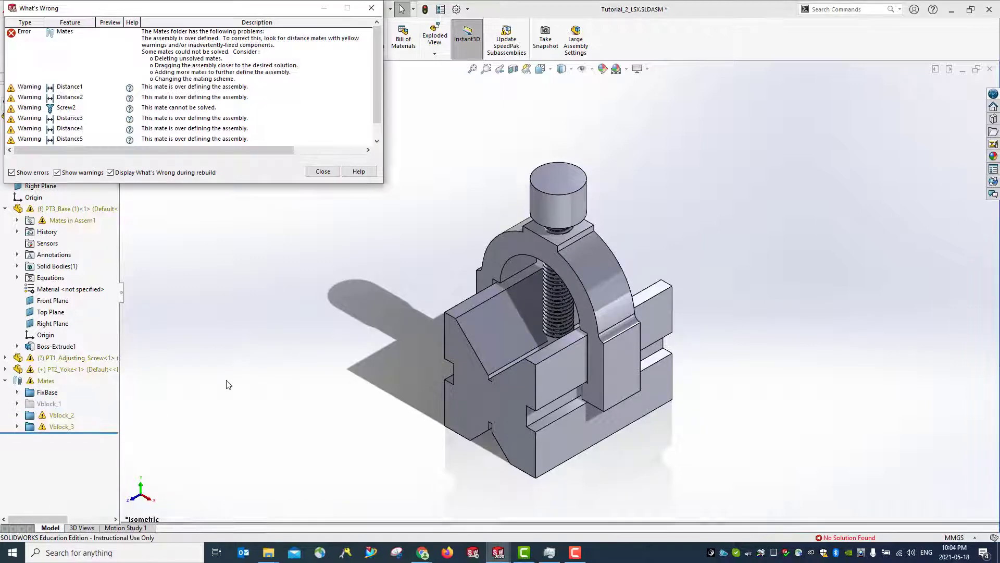
{"action": "left_click_drag", "start_coordinate": [286, 12], "coordinate": [553, 109]}
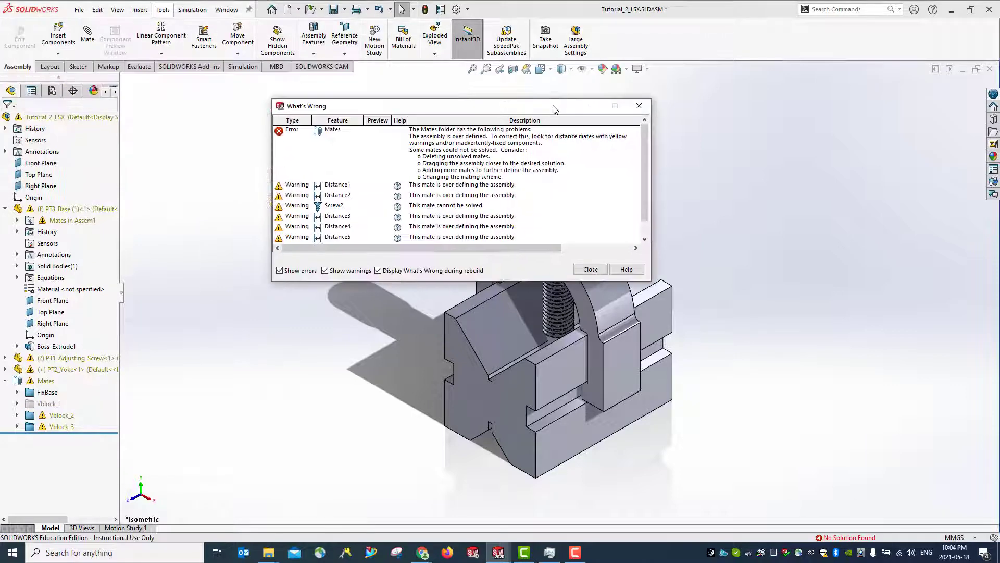
{"action": "left_click", "coordinate": [591, 270]}
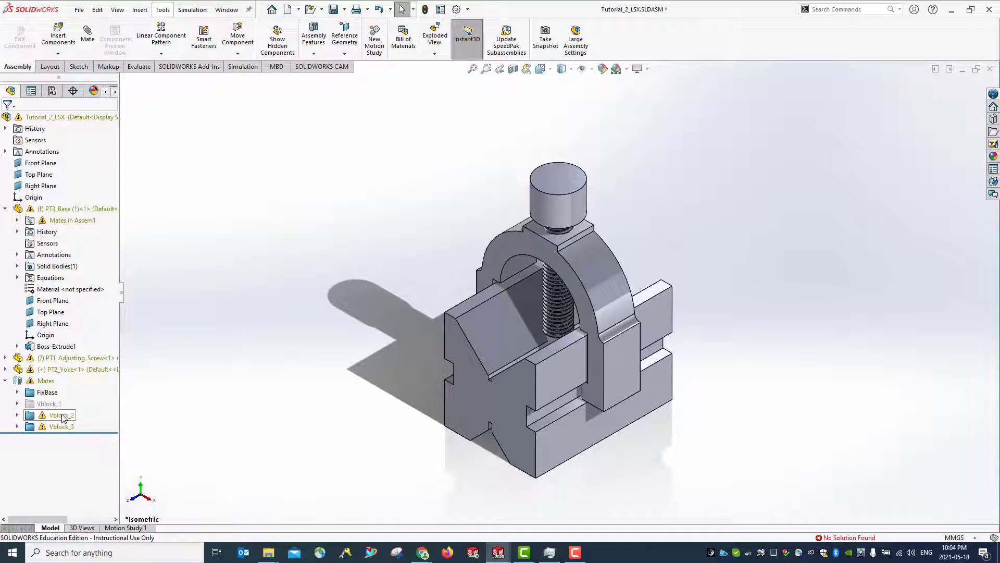
{"action": "left_click", "coordinate": [17, 415]}
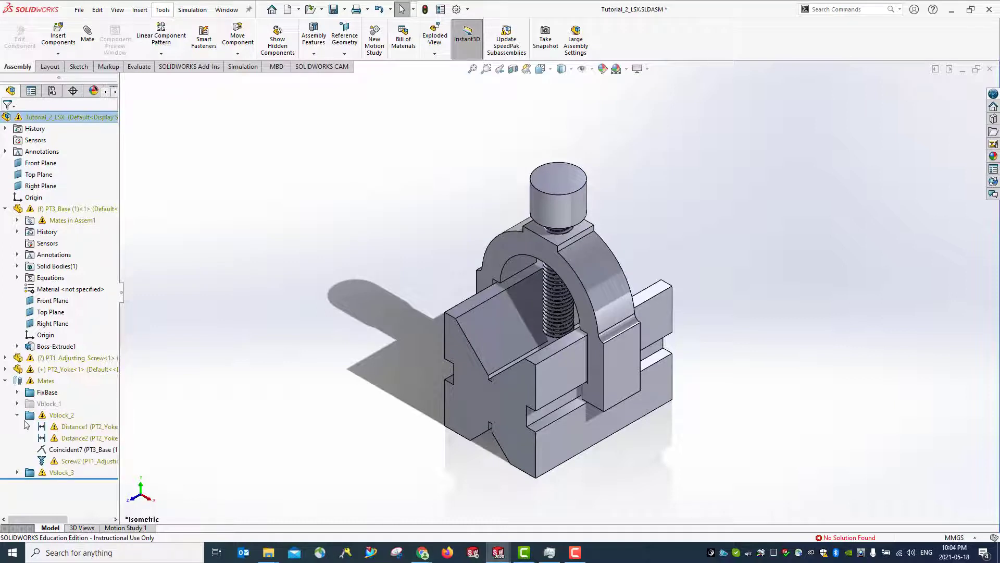
{"action": "left_click", "coordinate": [17, 472]}
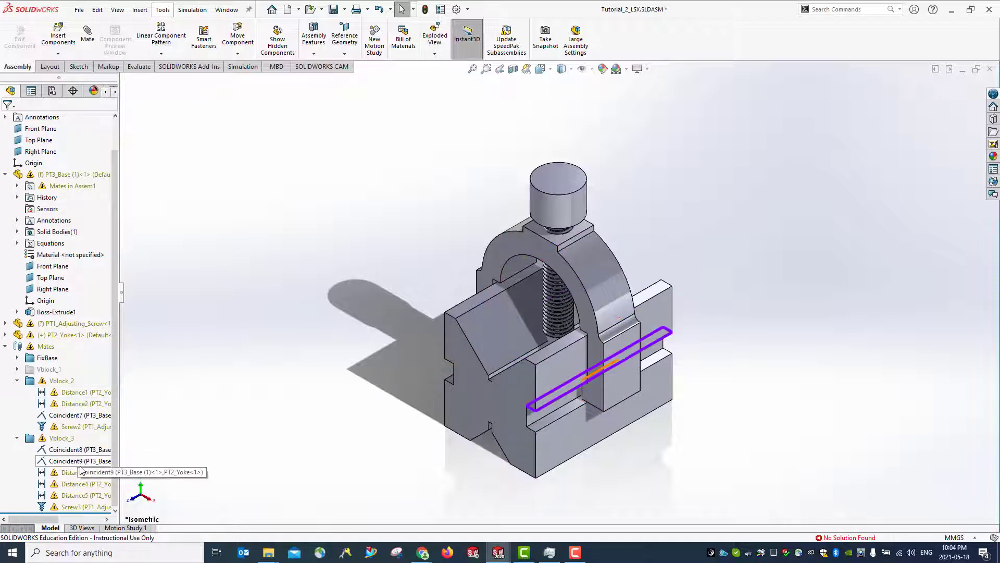
Suppress the Vblock_2 mate folder again and collapse both the Vblock_3 and Vblock_2 folders
{"action": "right_click", "coordinate": [54, 381]}
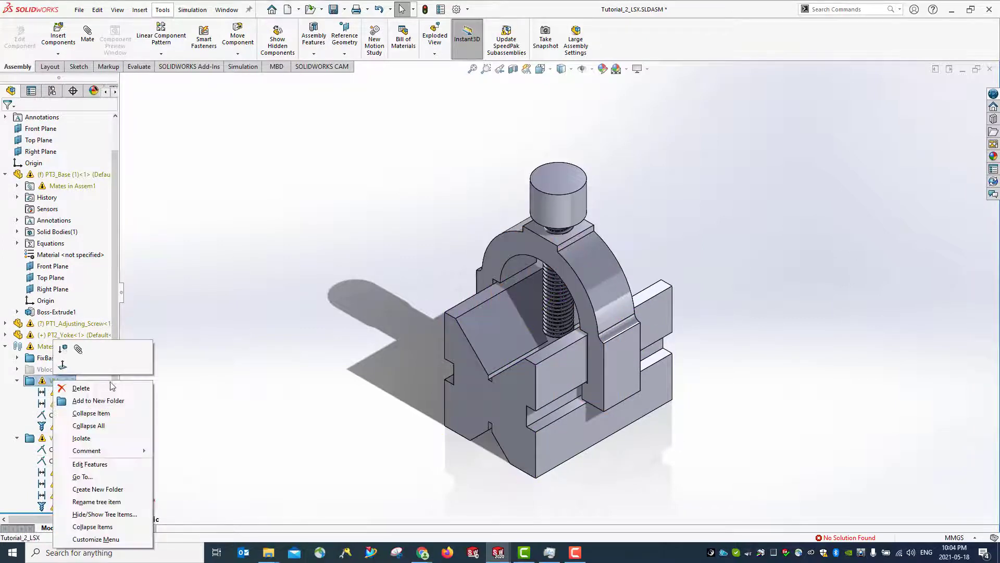
{"action": "left_click", "coordinate": [63, 352]}
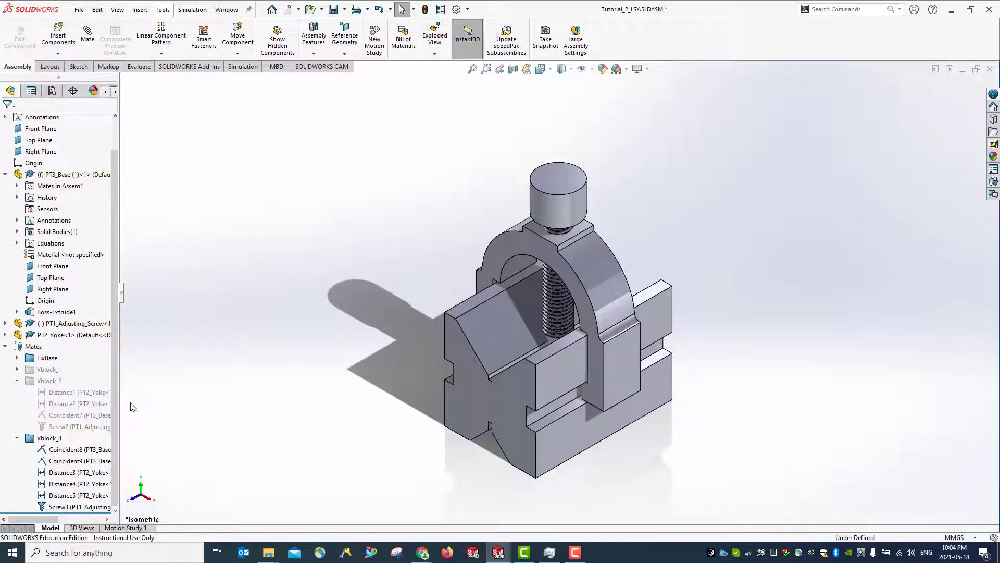
{"action": "left_click", "coordinate": [17, 438]}
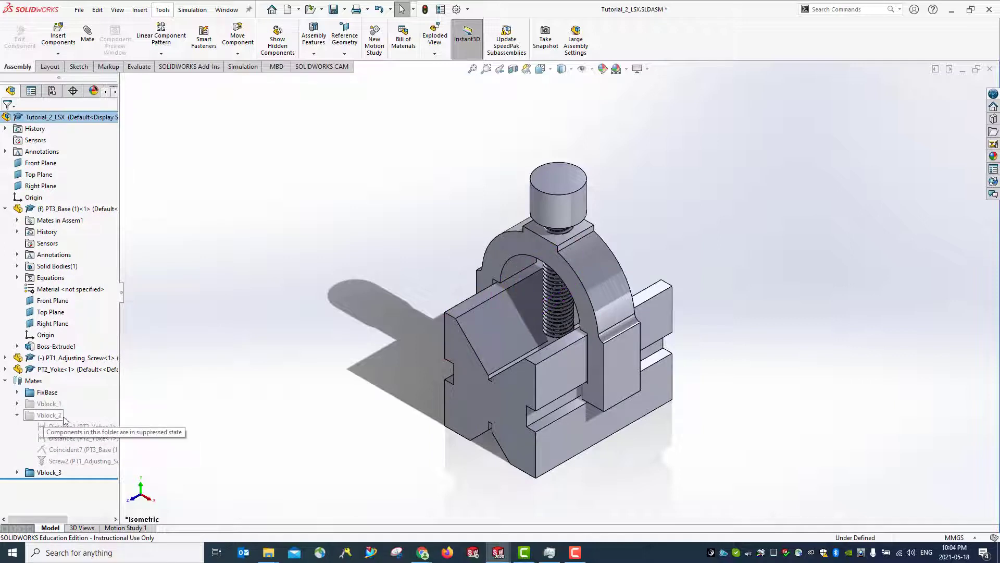
{"action": "left_click", "coordinate": [18, 416]}
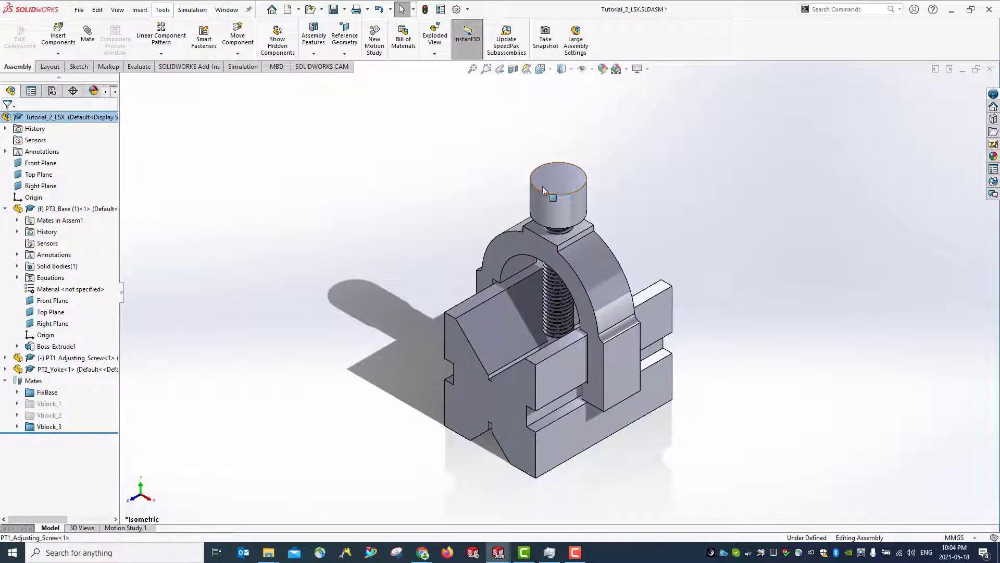
Turn the adjusting screw by its head to raise it slightly in the yoke, and rebuild and save the assembly
{"action": "left_click_drag", "start_coordinate": [554, 179], "coordinate": [613, 237]}
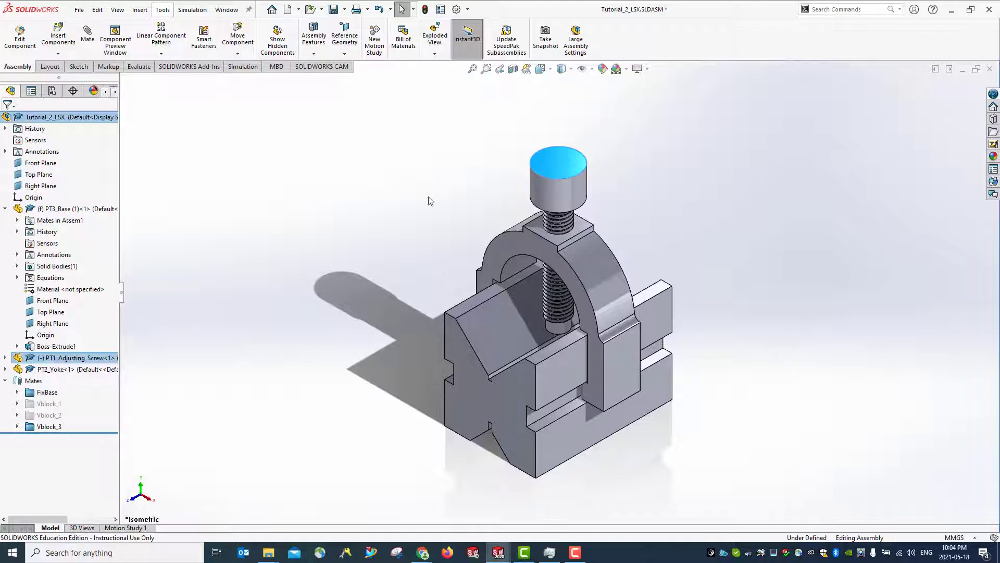
{"action": "left_click", "coordinate": [333, 10]}
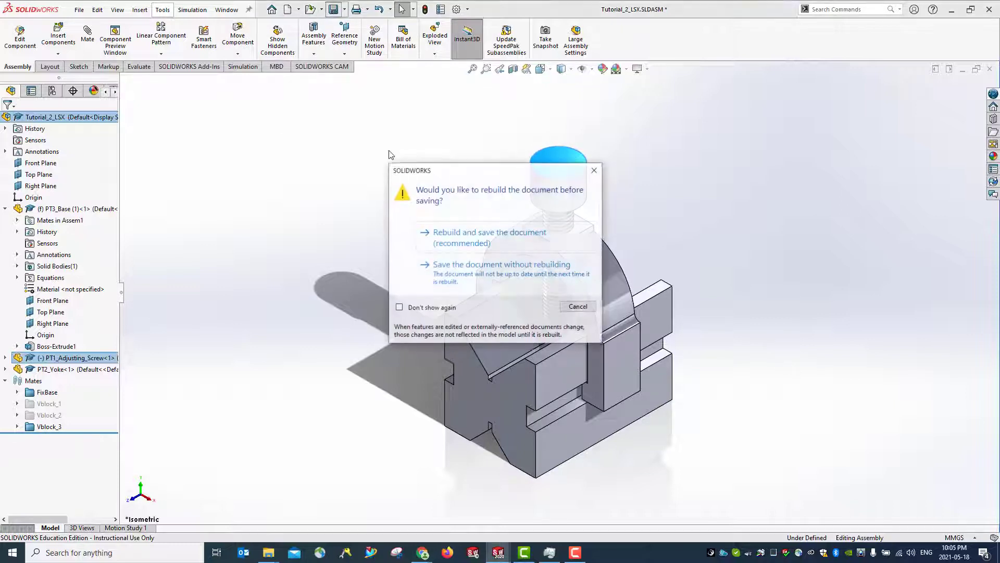
{"action": "left_click", "coordinate": [443, 239]}
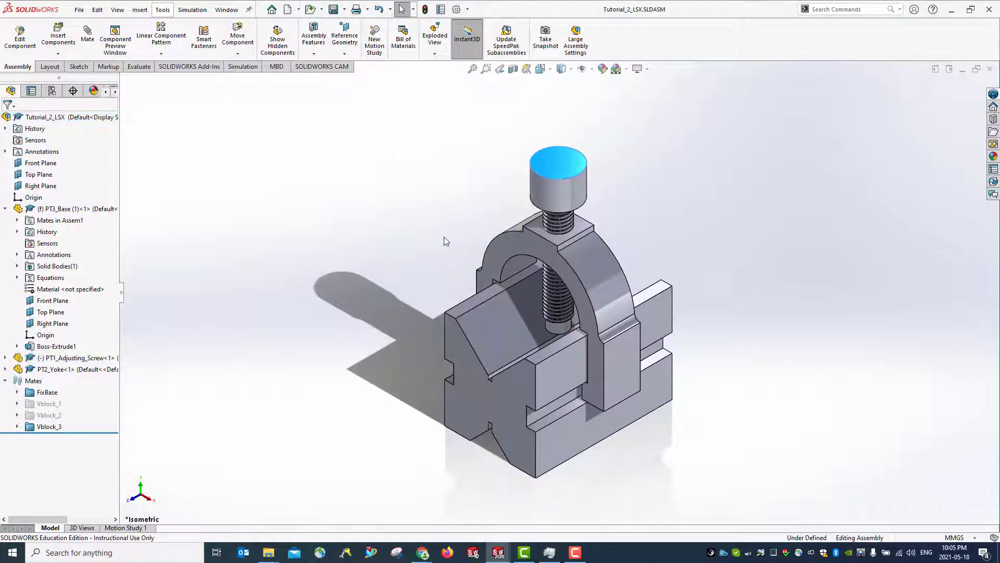